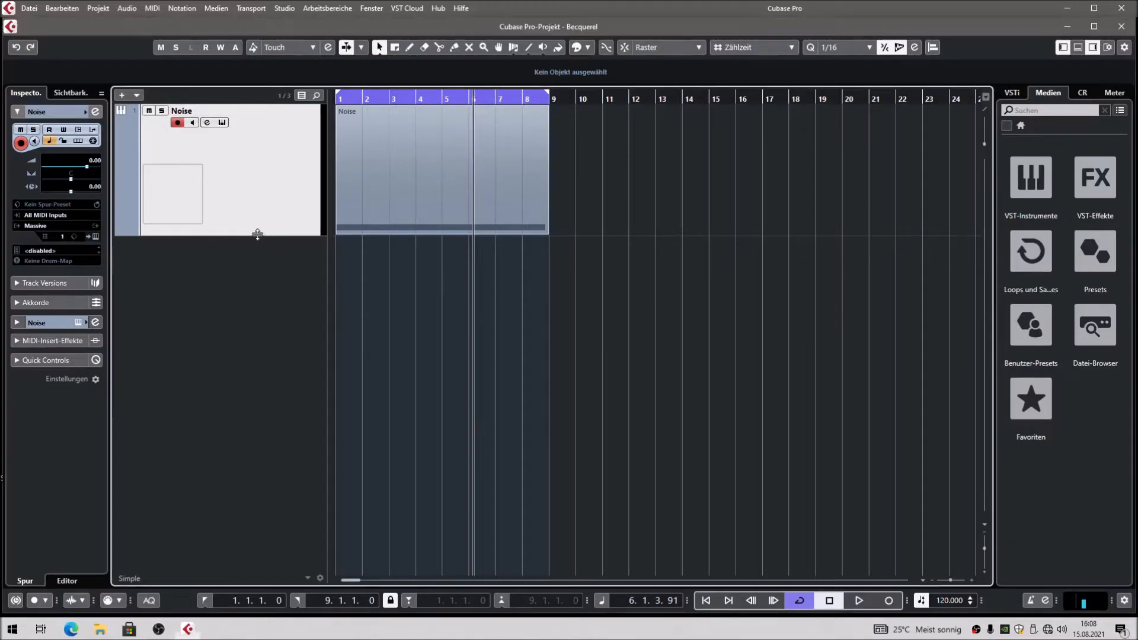
# Reduce the Noise track's height and play the track from the beginning, stopping after a few bars
pyautogui.moveTo(257, 234); pyautogui.dragTo(261, 204)
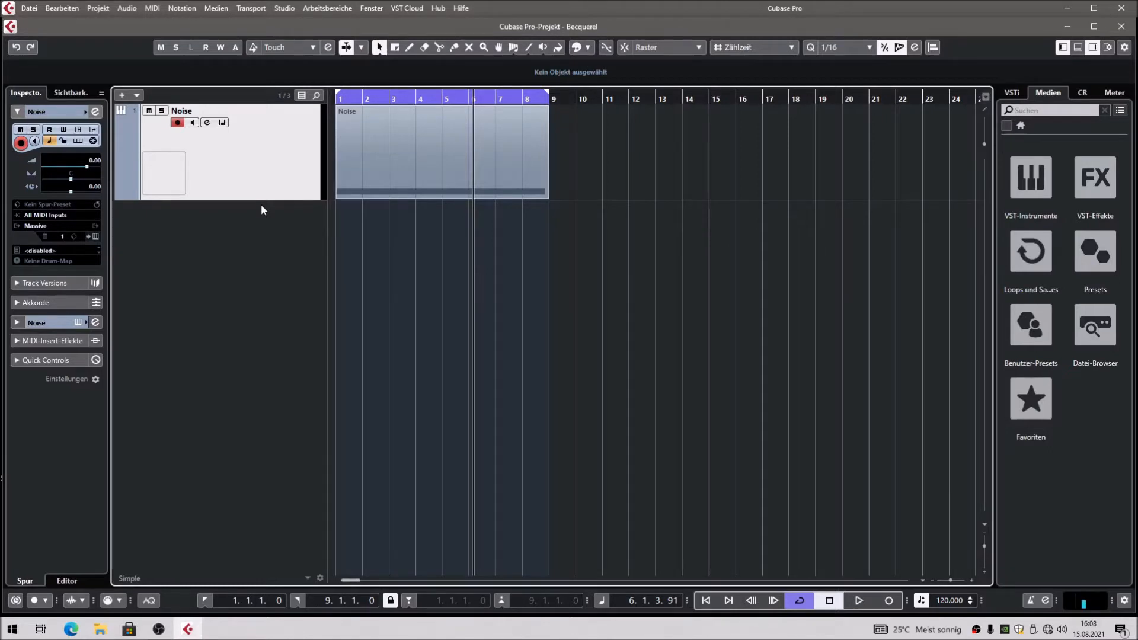
pyautogui.press('space')
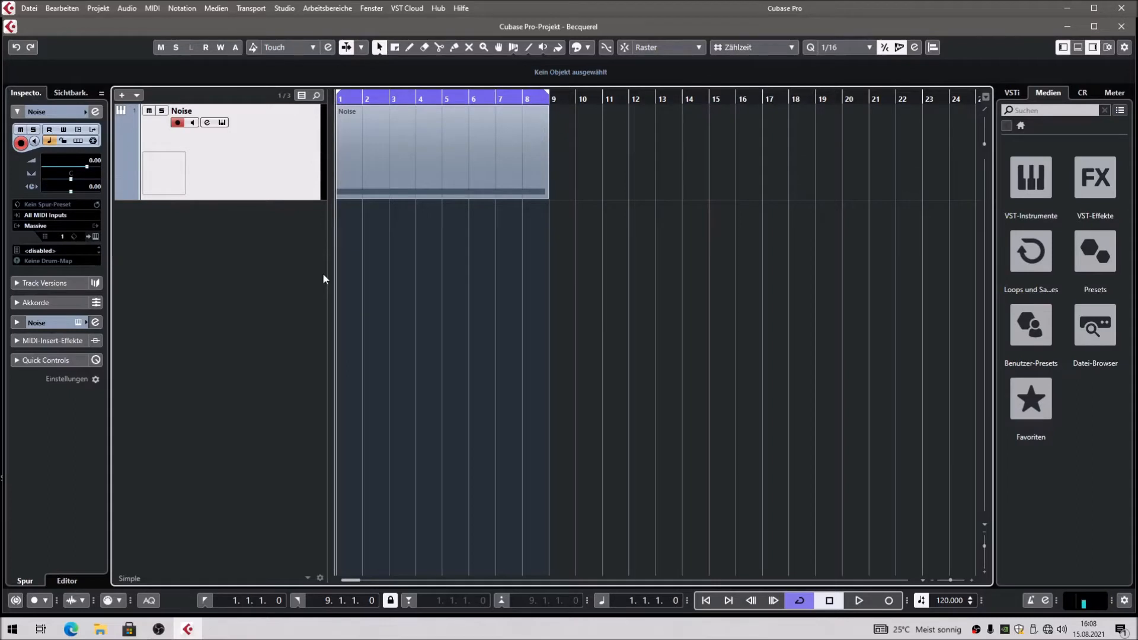
pyautogui.press('space')
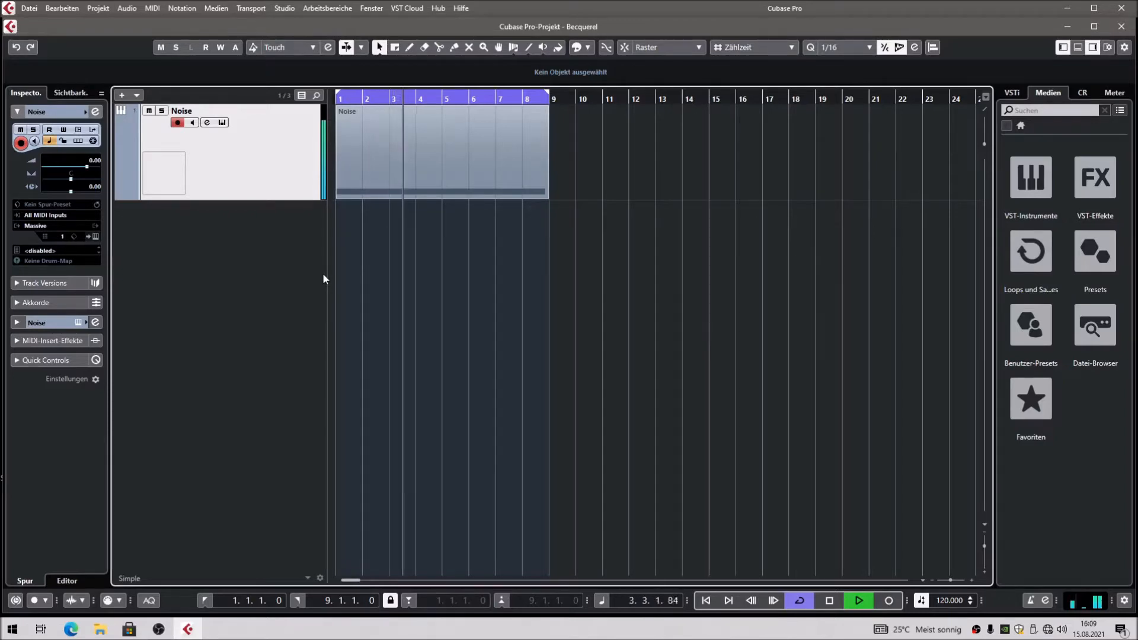
pyautogui.press('space')
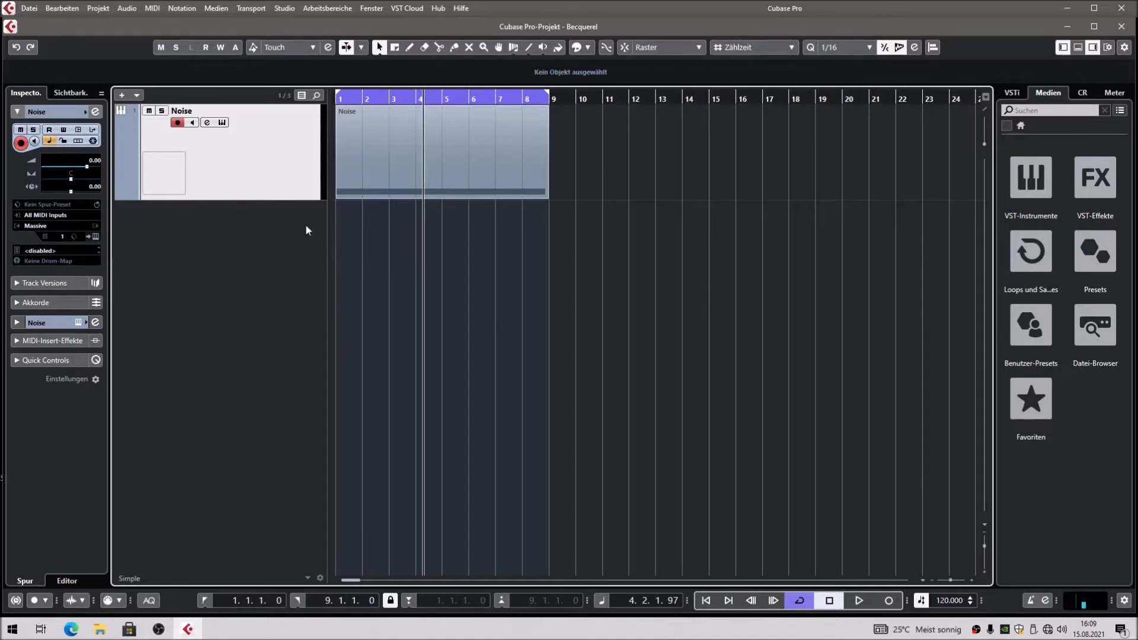
# Shrink the Noise track to a compact height and duplicate it twelve times, making thirteen tracks in total
pyautogui.moveTo(249, 195); pyautogui.dragTo(249, 137)
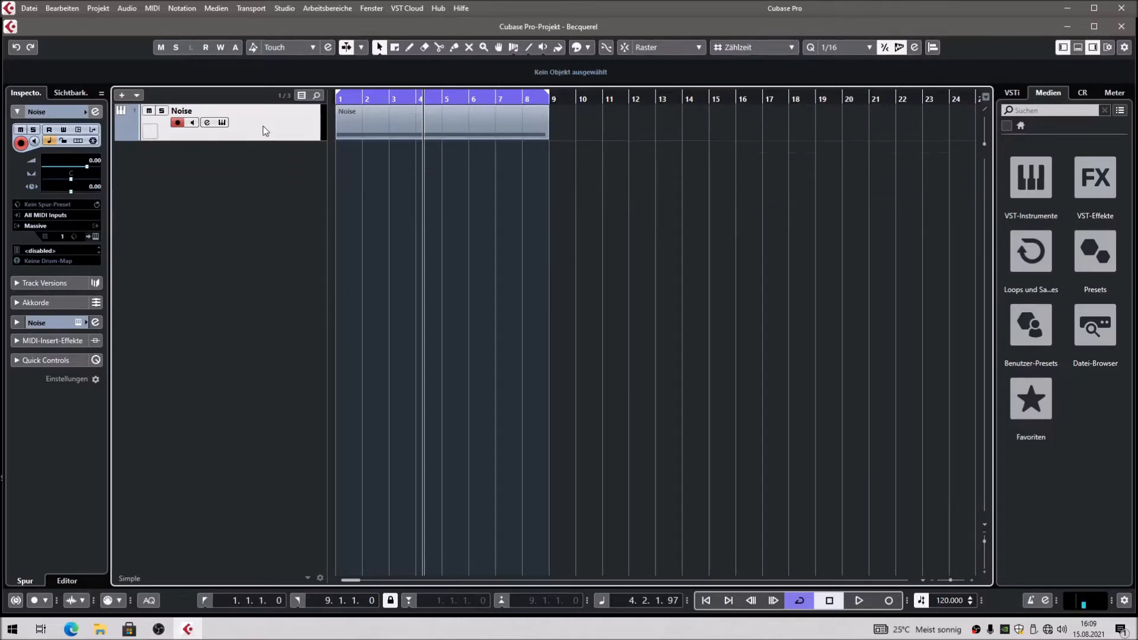
pyautogui.rightClick(264, 130)
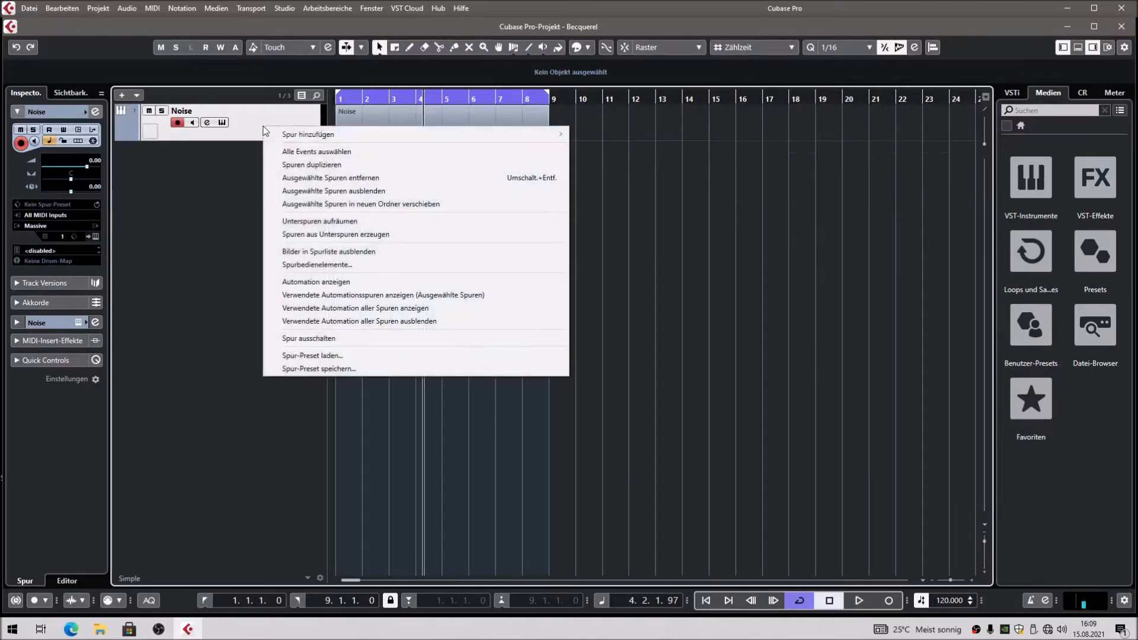
pyautogui.click(302, 164)
pyautogui.rightClick(282, 159)
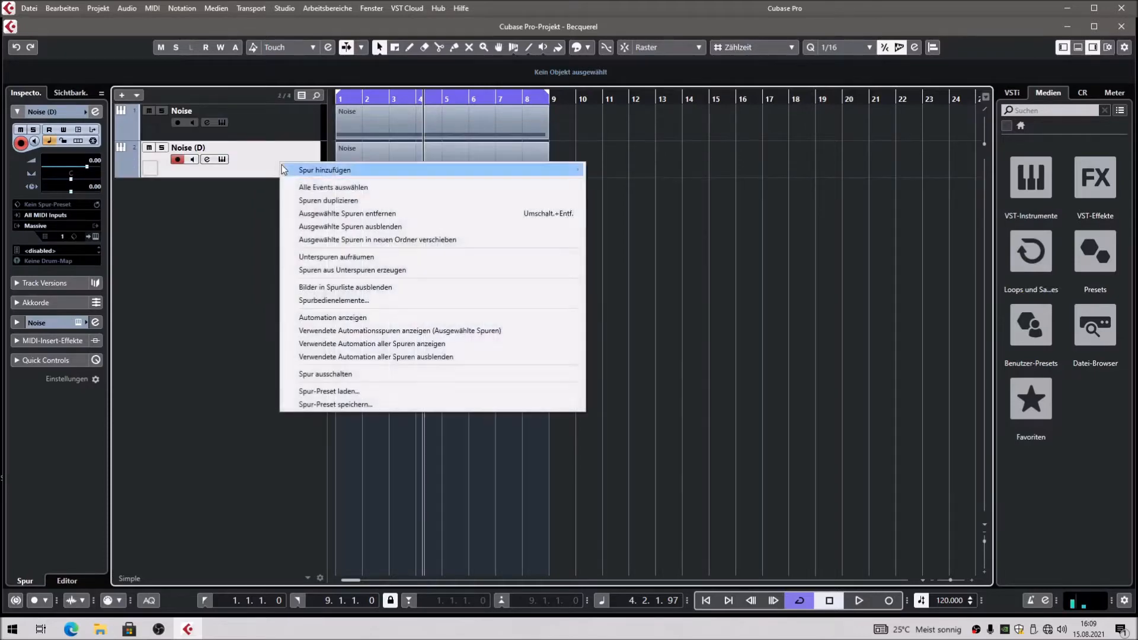
pyautogui.click(302, 199)
pyautogui.rightClick(284, 204)
pyautogui.click(334, 243)
pyautogui.rightClick(284, 233)
pyautogui.click(322, 274)
pyautogui.rightClick(271, 268)
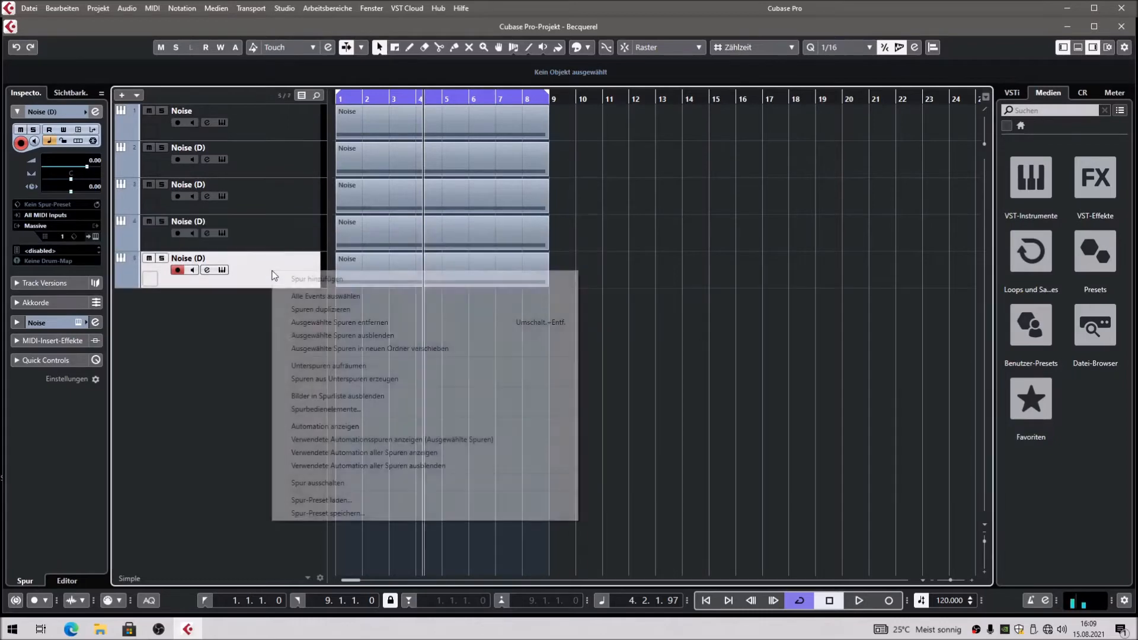
pyautogui.click(313, 309)
pyautogui.rightClick(275, 308)
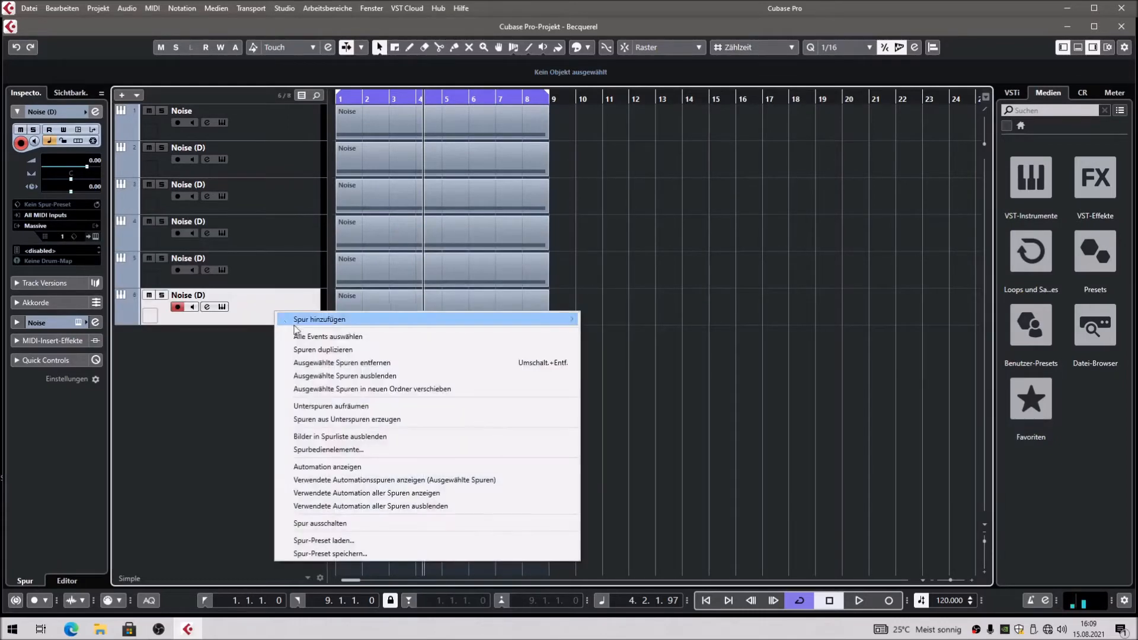
pyautogui.click(318, 350)
pyautogui.rightClick(272, 348)
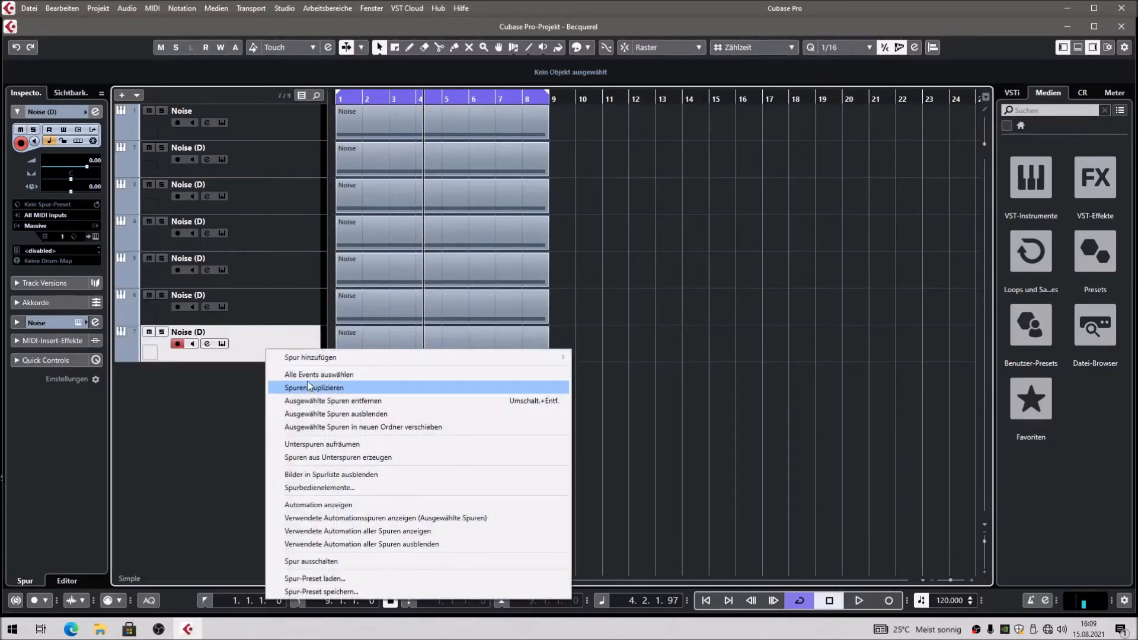
pyautogui.click(308, 389)
pyautogui.rightClick(279, 393)
pyautogui.click(296, 173)
pyautogui.rightClick(283, 383)
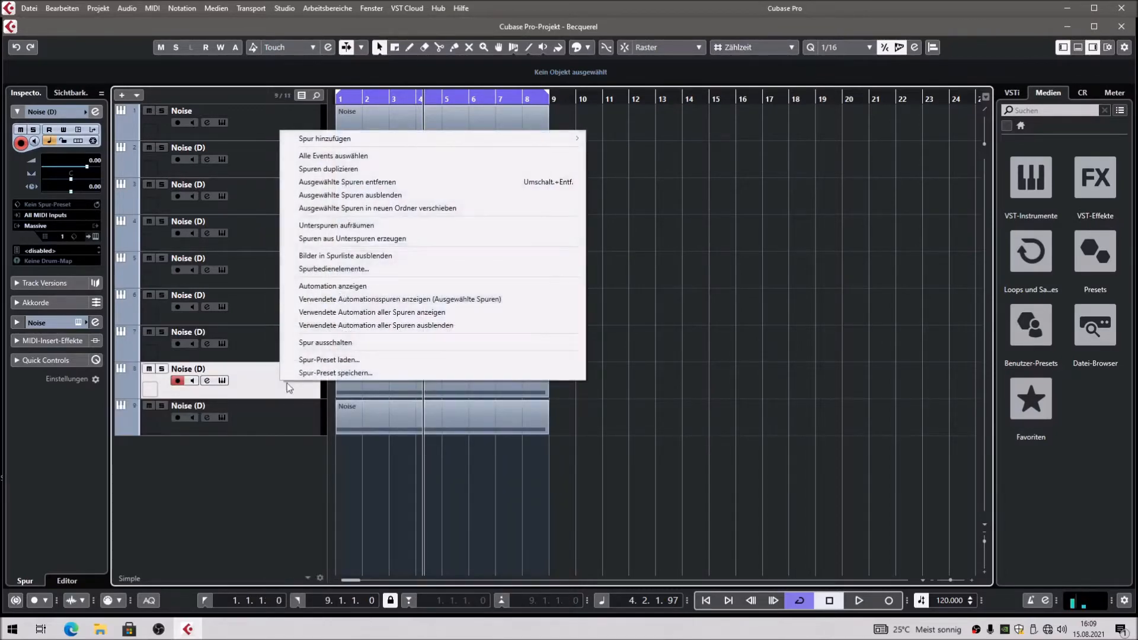
pyautogui.click(291, 171)
pyautogui.rightClick(290, 170)
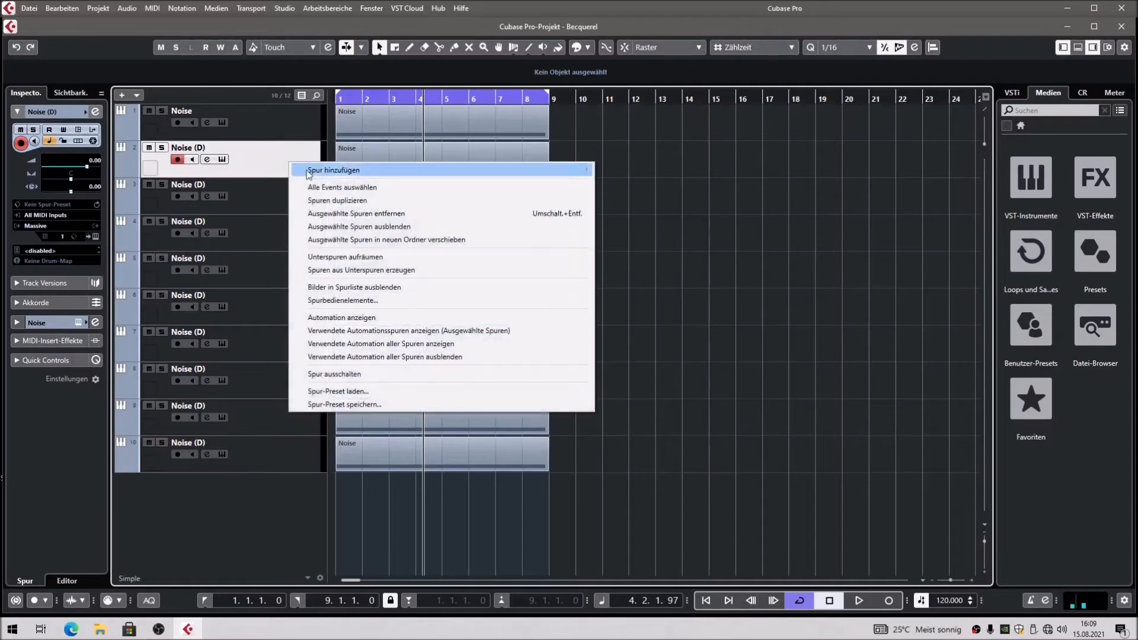
pyautogui.click(343, 197)
pyautogui.rightClick(283, 174)
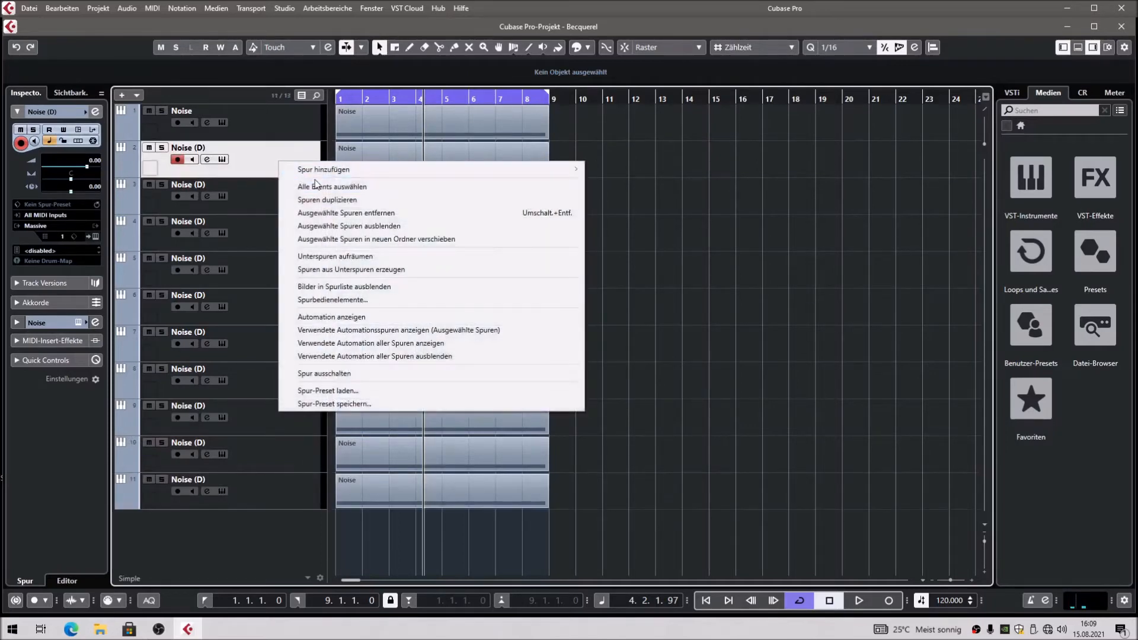
pyautogui.click(293, 195)
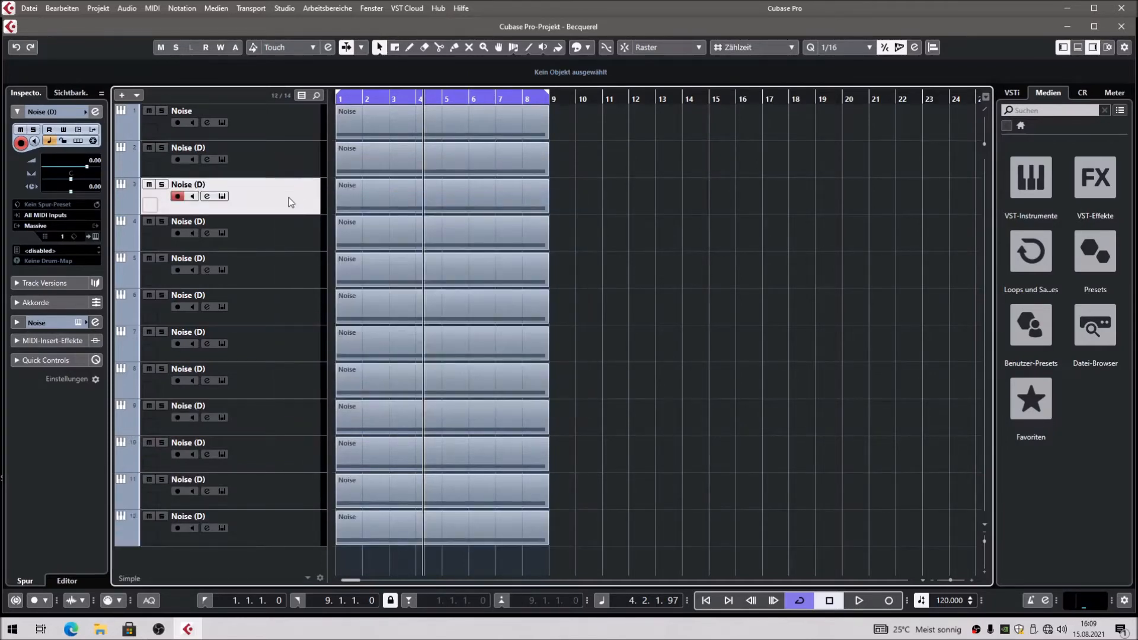
pyautogui.rightClick(288, 198)
pyautogui.click(341, 237)
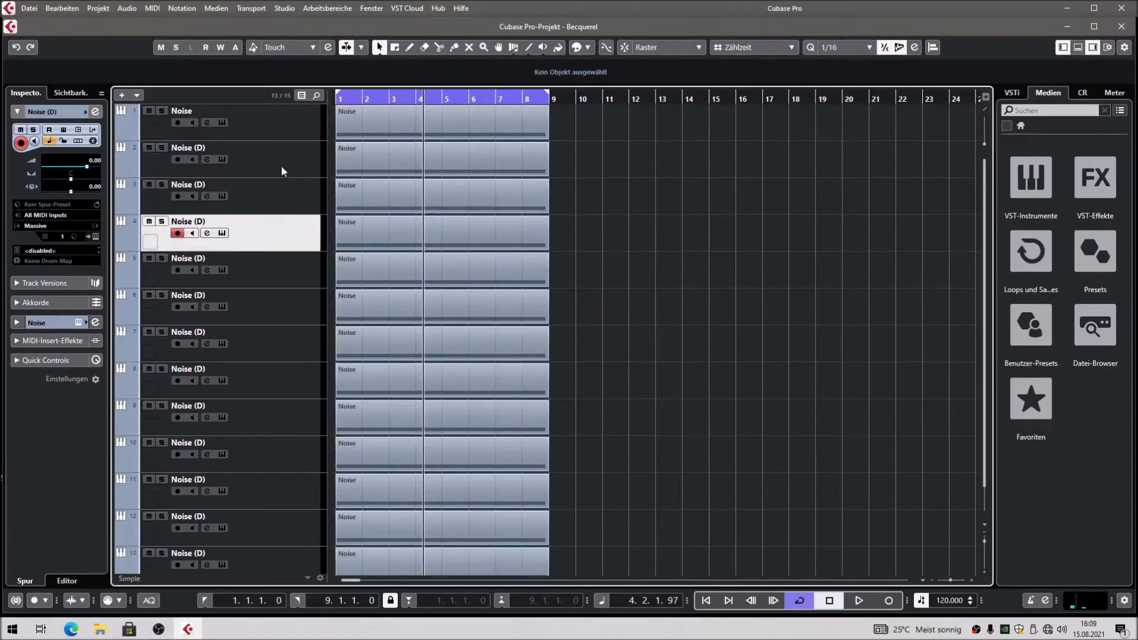
# Step through the track list from the first to the last duplicate to check the copied tracks
pyautogui.click(280, 168)
pyautogui.press('Down')
pyautogui.press('Down')
pyautogui.press('Down')
pyautogui.press('Down')
pyautogui.press('Down')
pyautogui.press('Down')
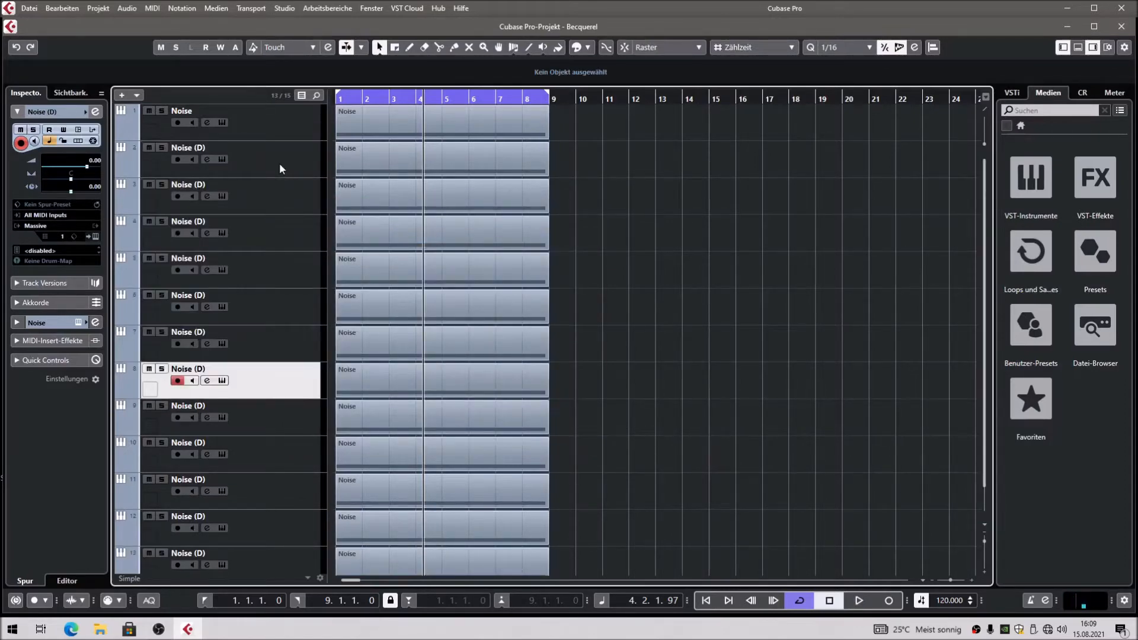
pyautogui.press('Down')
pyautogui.press('Down')
pyautogui.press('Down')
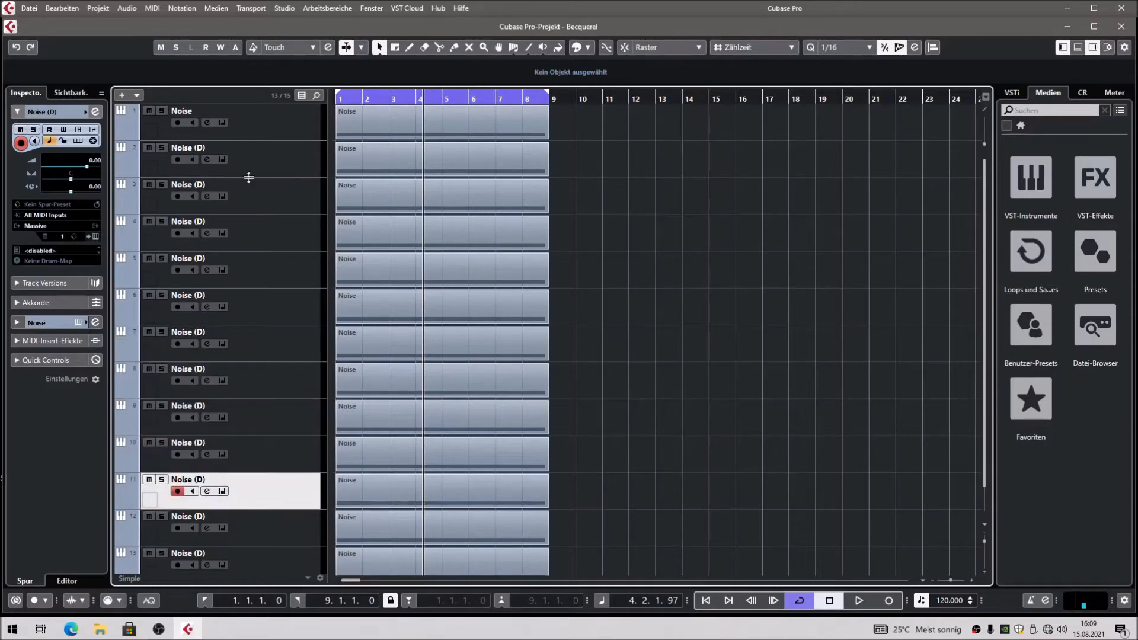
pyautogui.scroll(-1, 223, 396)
pyautogui.scroll(1, 240, 393)
pyautogui.click(288, 126)
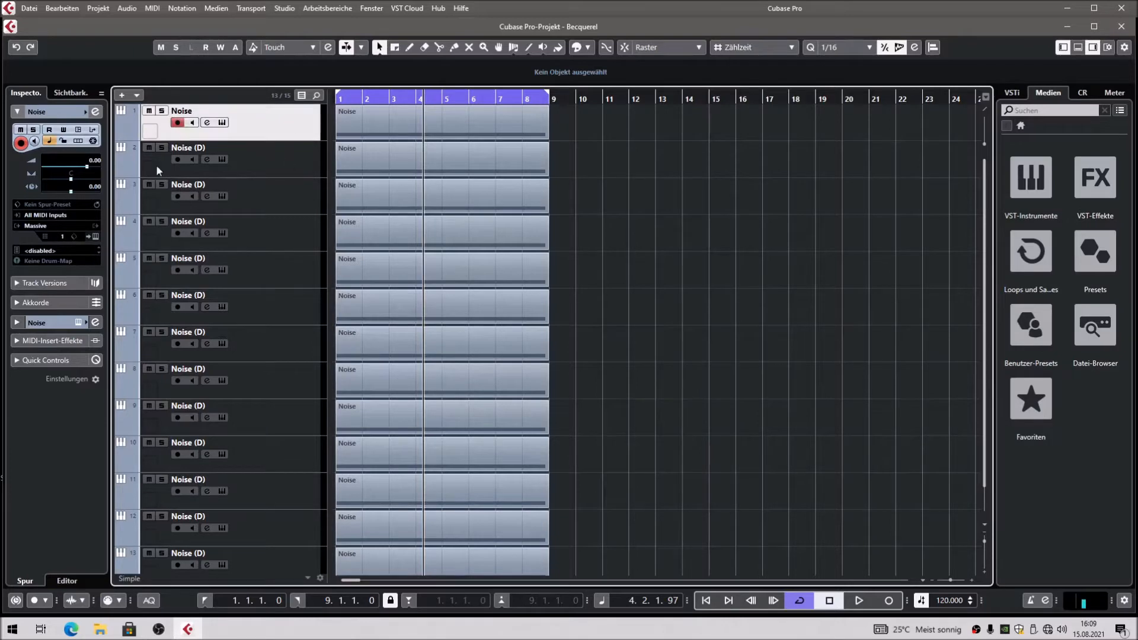
pyautogui.scroll(-1, 259, 513)
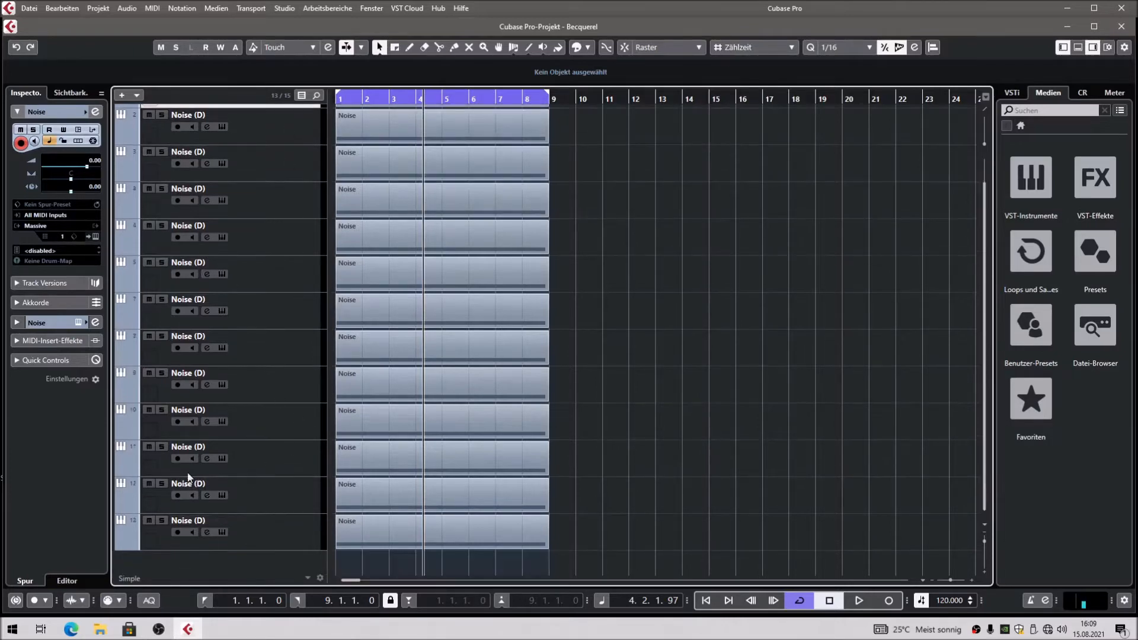
pyautogui.scroll(1, 290, 279)
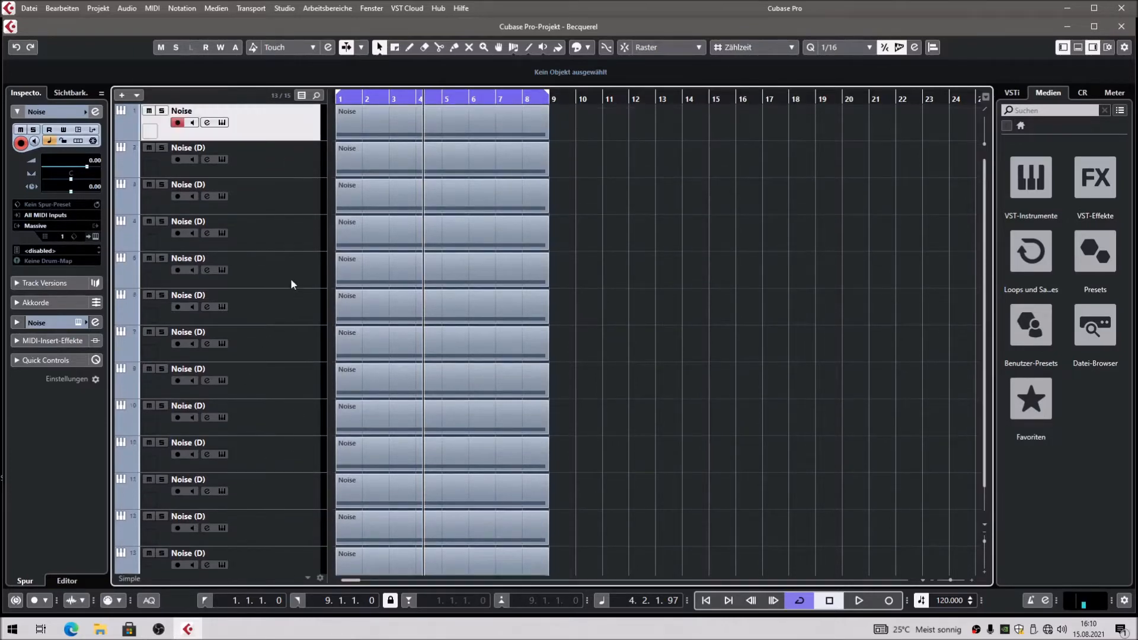
# Select the second track and mute all the other tracks
pyautogui.click(302, 161)
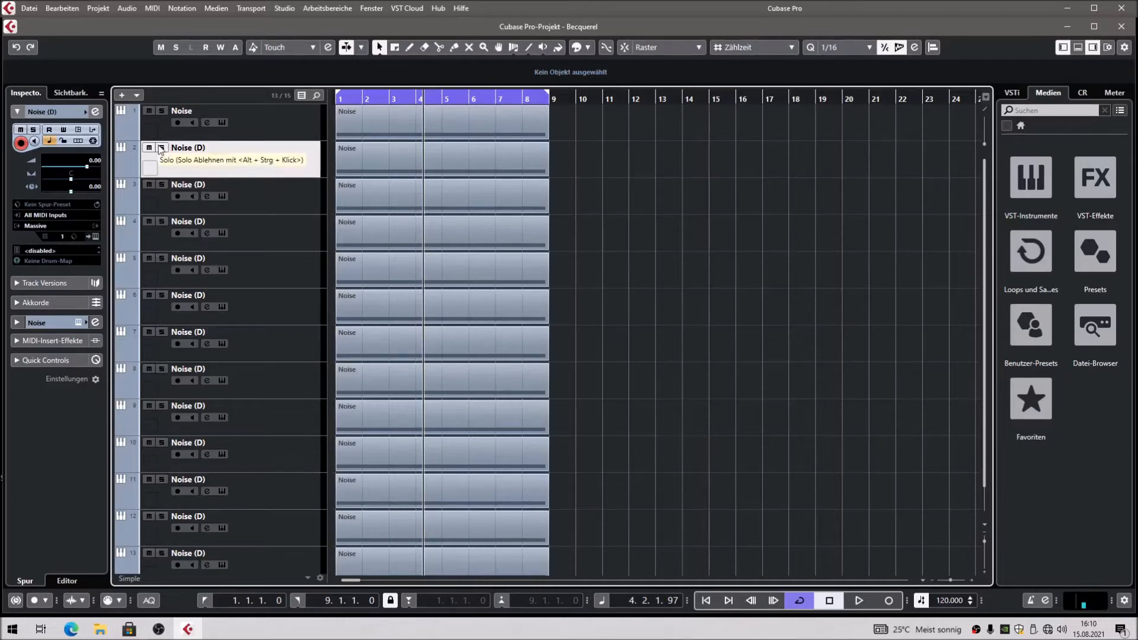
pyautogui.click(149, 111)
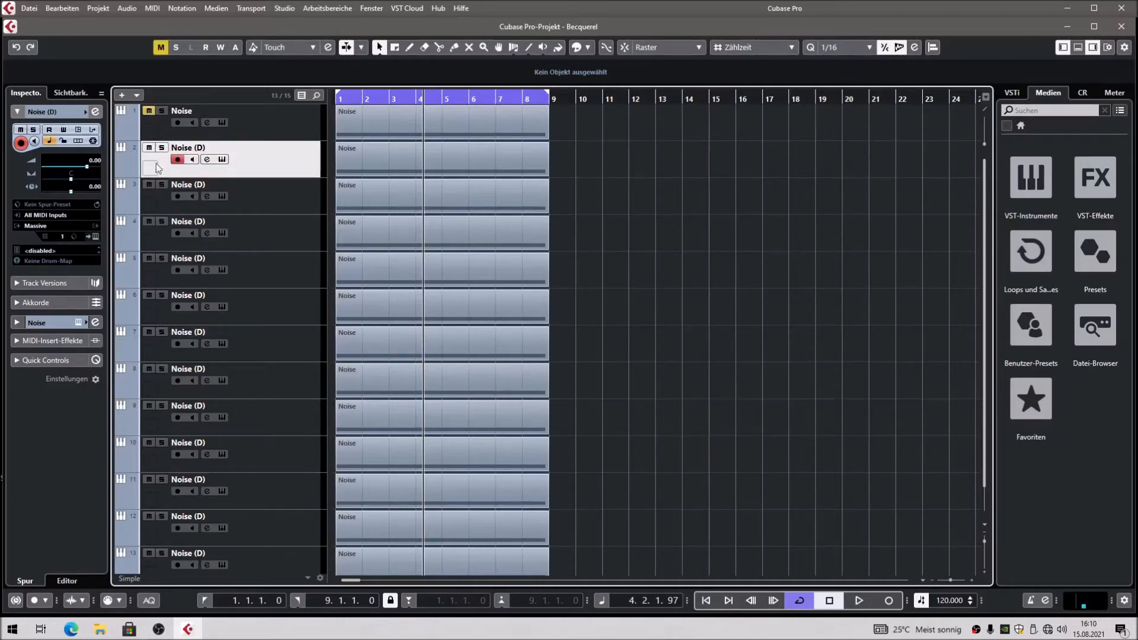
pyautogui.click(148, 184)
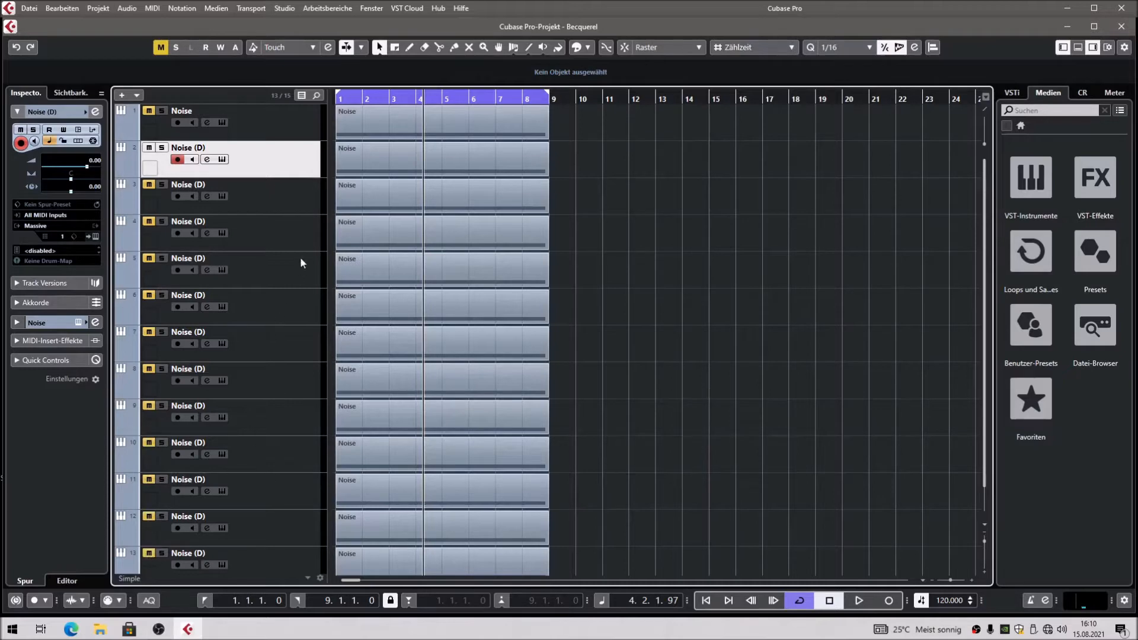
# Rename the second track as Rain and return the playback position to bar 1
pyautogui.doubleClick(186, 148)
pyautogui.write('Rain')
pyautogui.press('Return')
pyautogui.moveTo(384, 100); pyautogui.dragTo(321, 108)
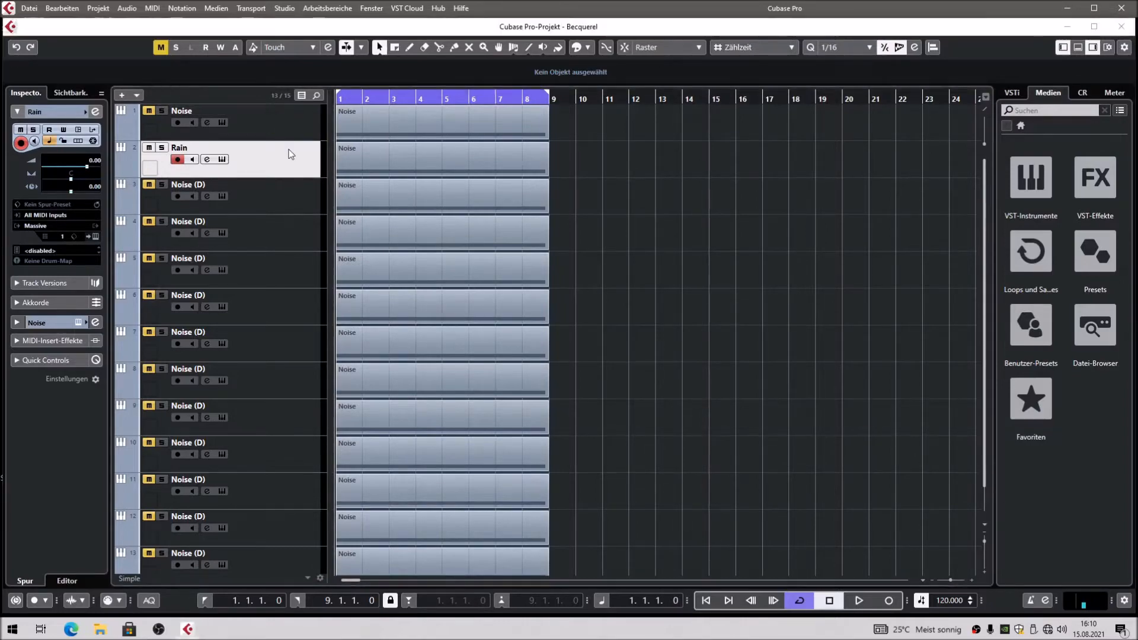
# Open the MixConsole and load StudioEQ into the first insert slot of the Rain channel
pyautogui.press('F3')
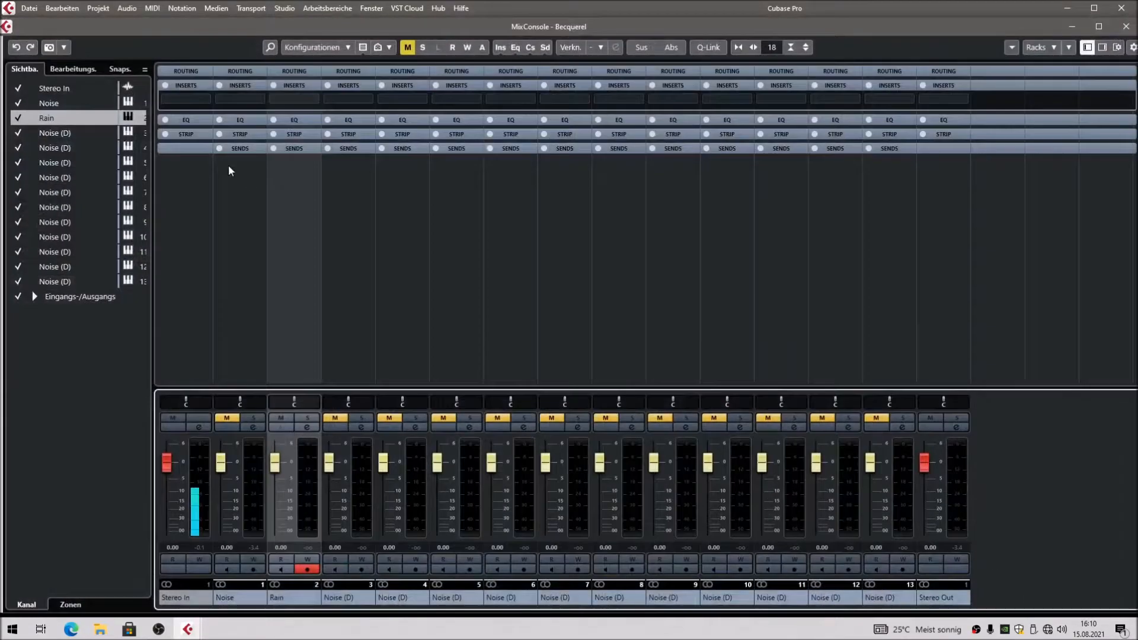
pyautogui.click(292, 99)
pyautogui.click(282, 171)
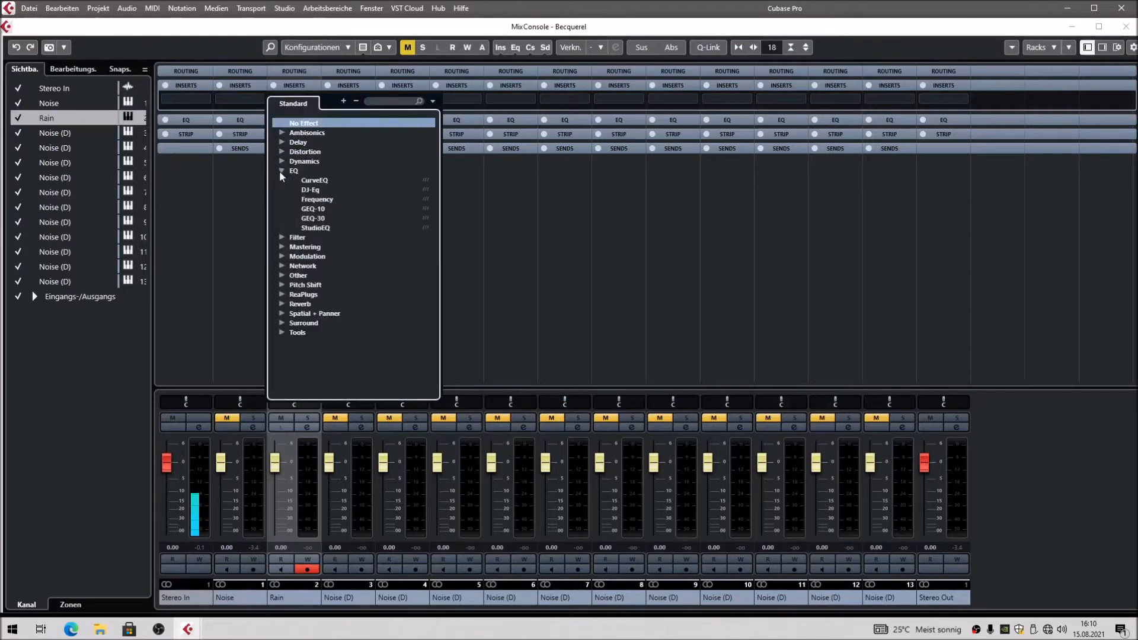
pyautogui.click(308, 228)
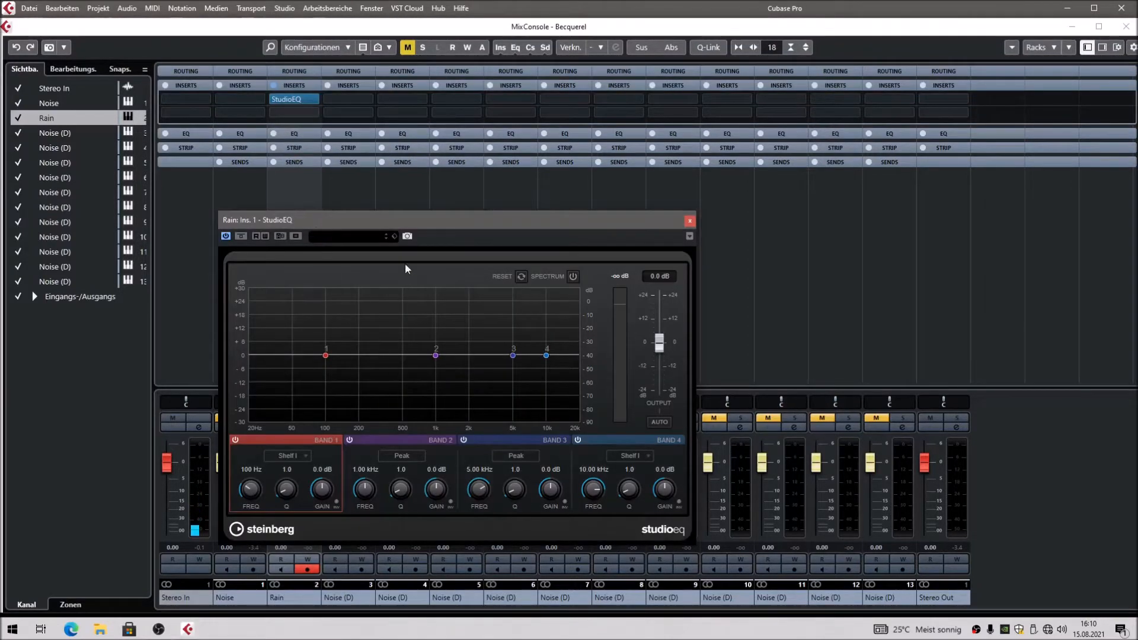
pyautogui.moveTo(374, 222); pyautogui.dragTo(398, 176)
# Set StudioEQ band 1 to a Cut filter at 699 Hz with Q 0.5, and enable the spectrum display
pyautogui.click(313, 411)
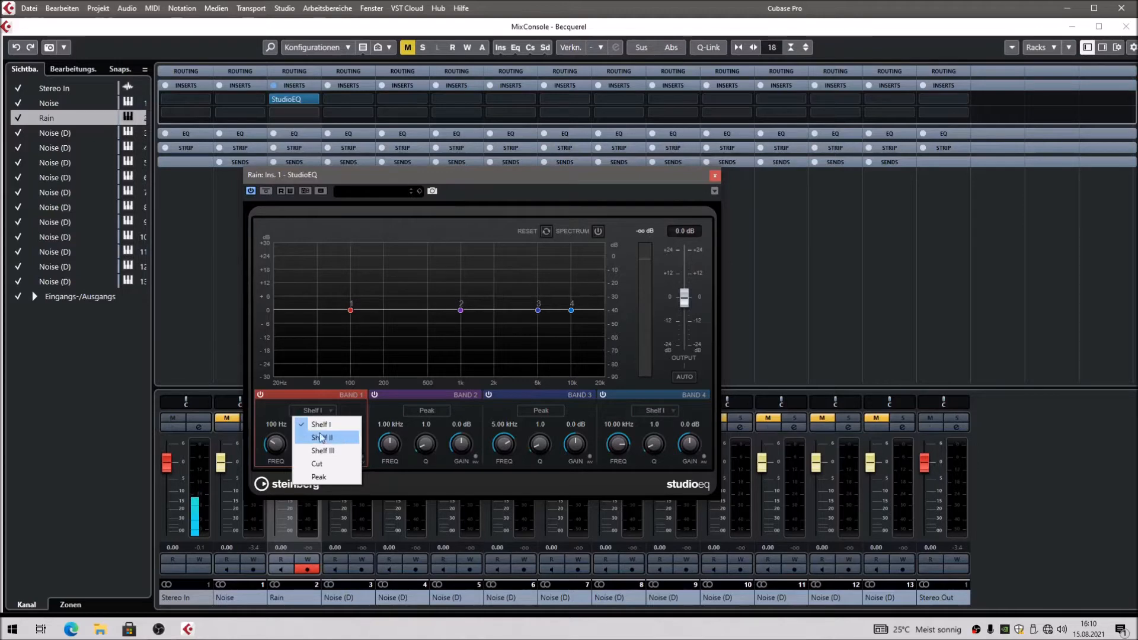
pyautogui.click(318, 464)
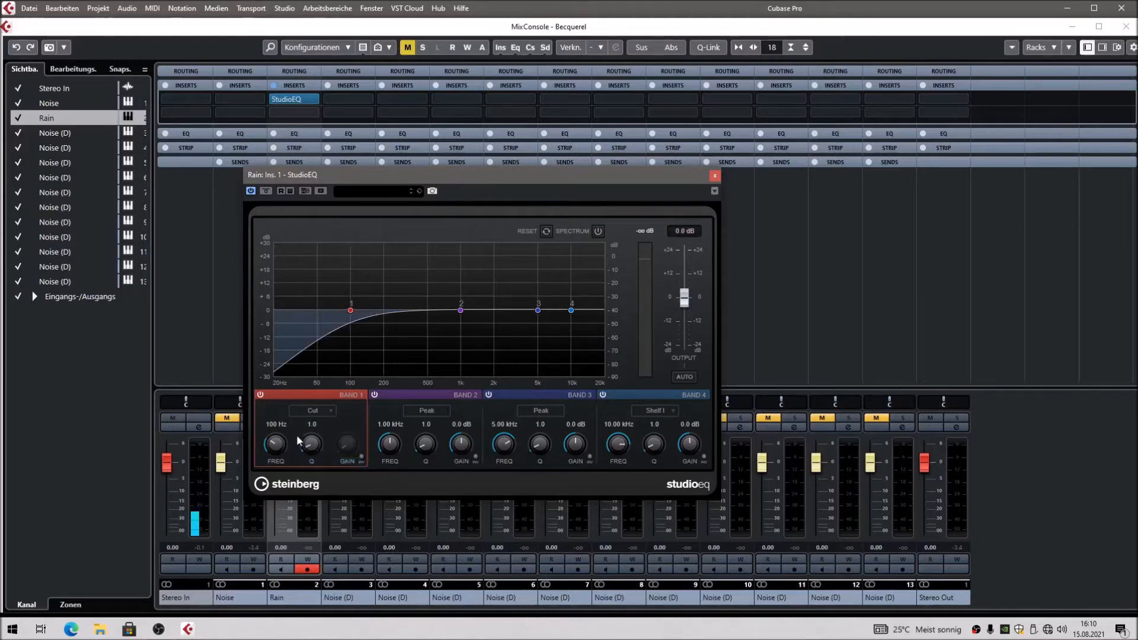
pyautogui.moveTo(272, 442); pyautogui.dragTo(248, 323)
pyautogui.moveTo(274, 441); pyautogui.dragTo(259, 388)
pyautogui.click(598, 231)
pyautogui.moveTo(274, 444); pyautogui.dragTo(268, 392)
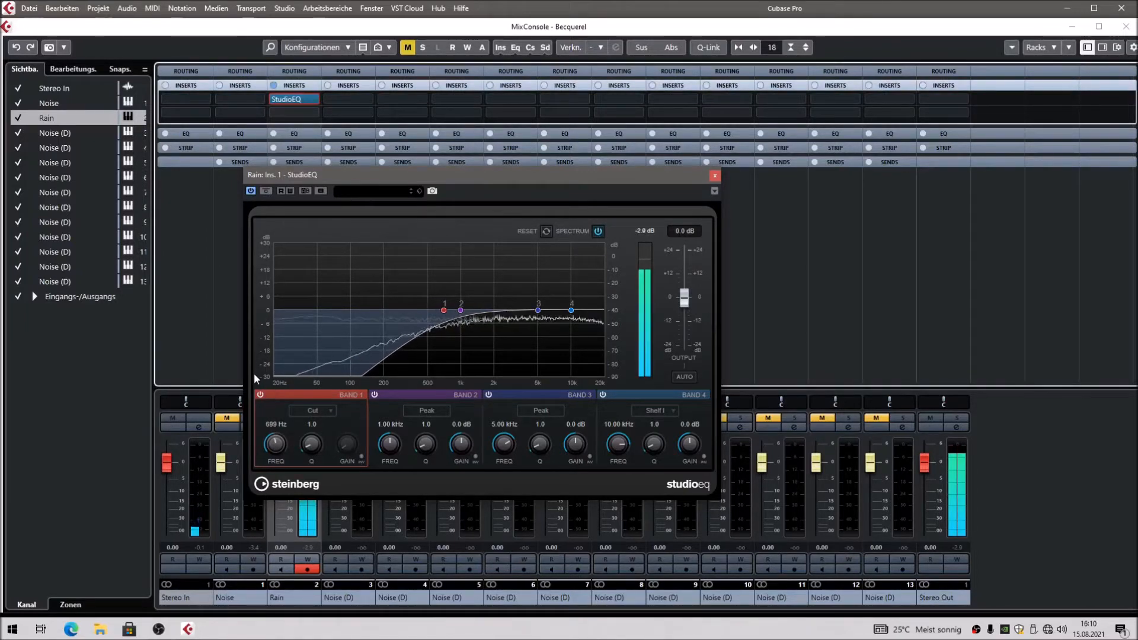
pyautogui.moveTo(308, 450); pyautogui.dragTo(312, 454)
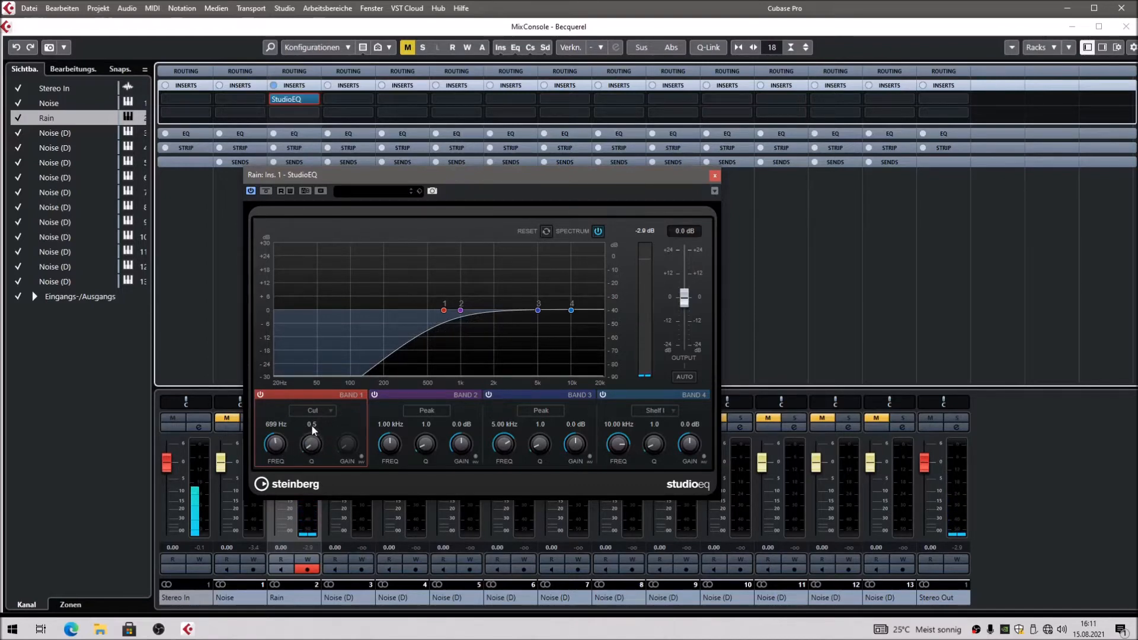
pyautogui.moveTo(313, 439); pyautogui.dragTo(296, 420)
# Set StudioEQ band 4 to a Cut filter at 4.10 kHz with Q 0.5 and close the MixConsole
pyautogui.click(656, 412)
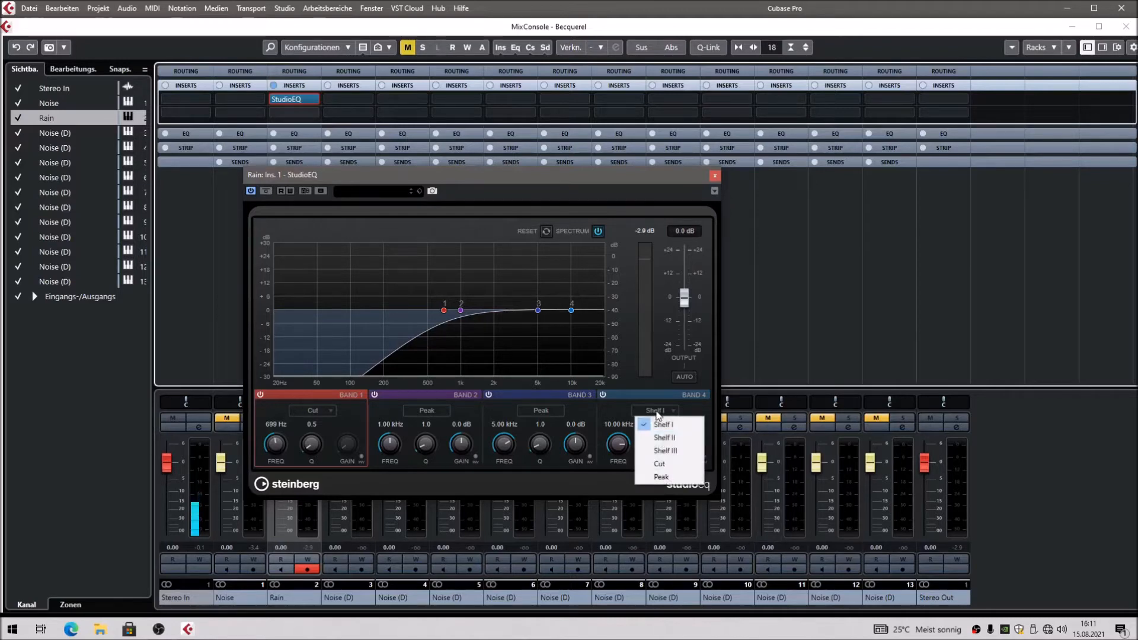
pyautogui.click(656, 464)
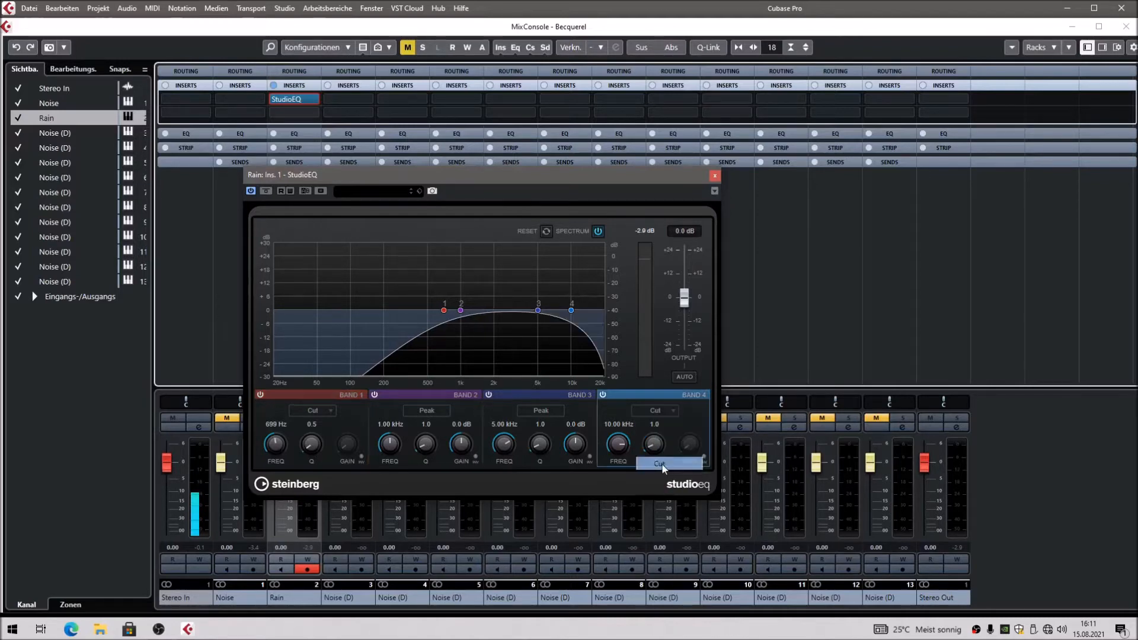
pyautogui.moveTo(618, 445); pyautogui.dragTo(655, 477)
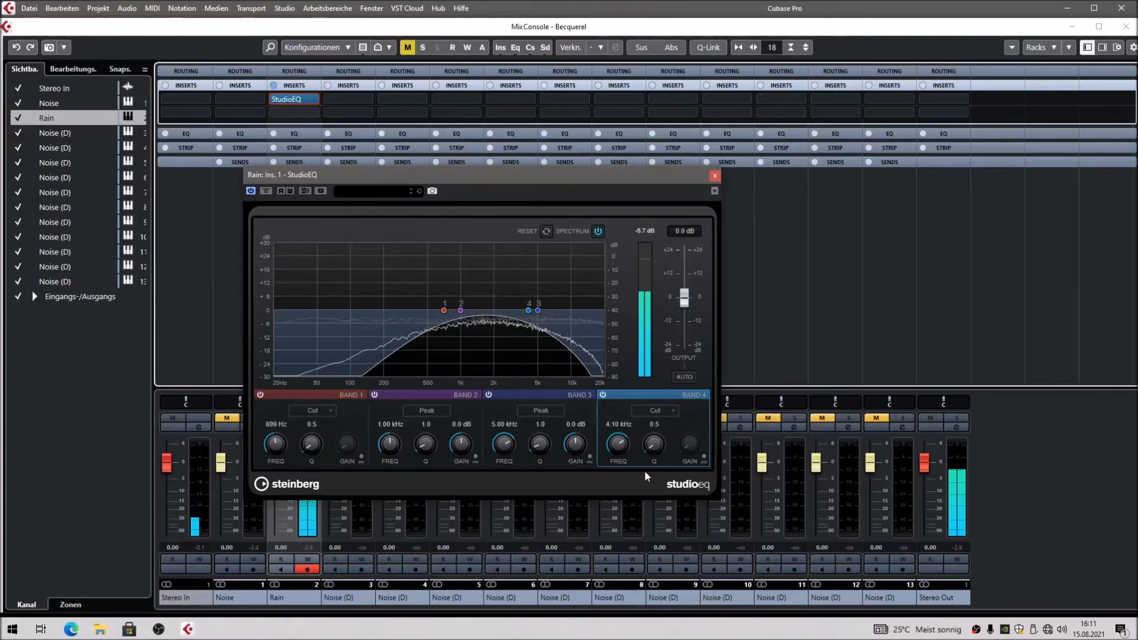
pyautogui.press('F3')
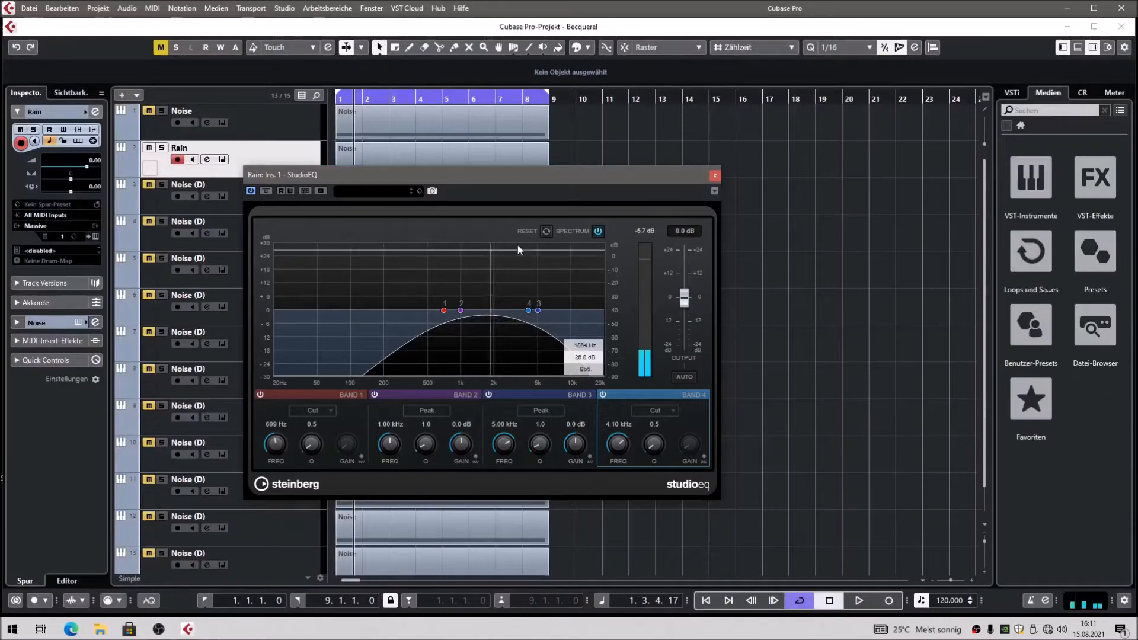
# Open the Rain track's Massive instrument, slightly lengthen the release of envelope 4, and audition the sound
pyautogui.moveTo(469, 181); pyautogui.dragTo(668, 183)
pyautogui.click(94, 237)
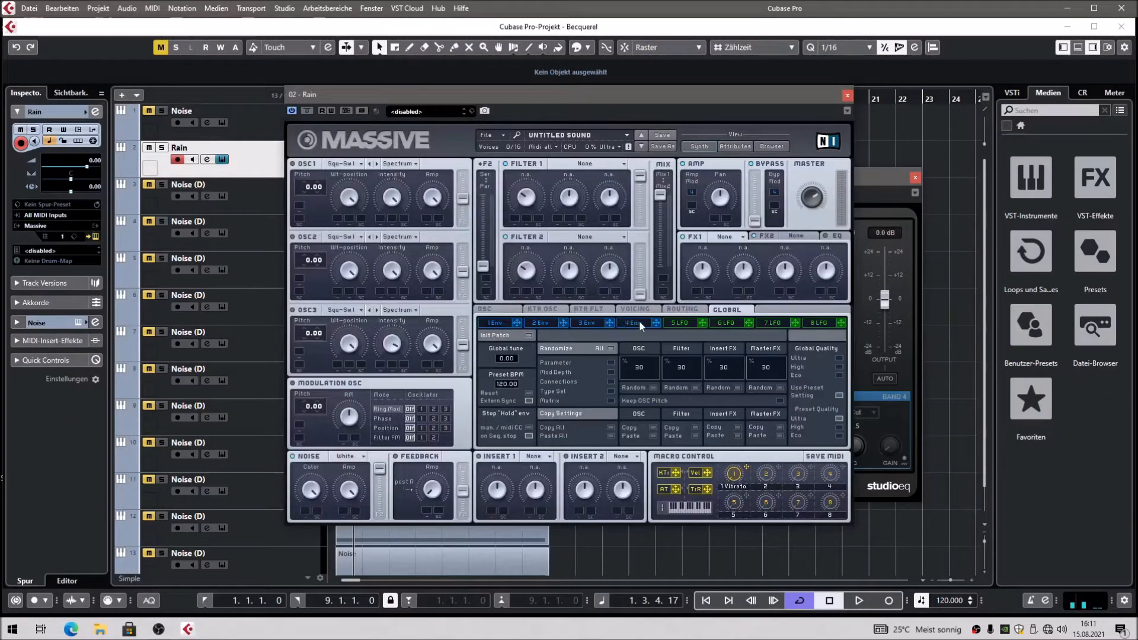
pyautogui.click(638, 322)
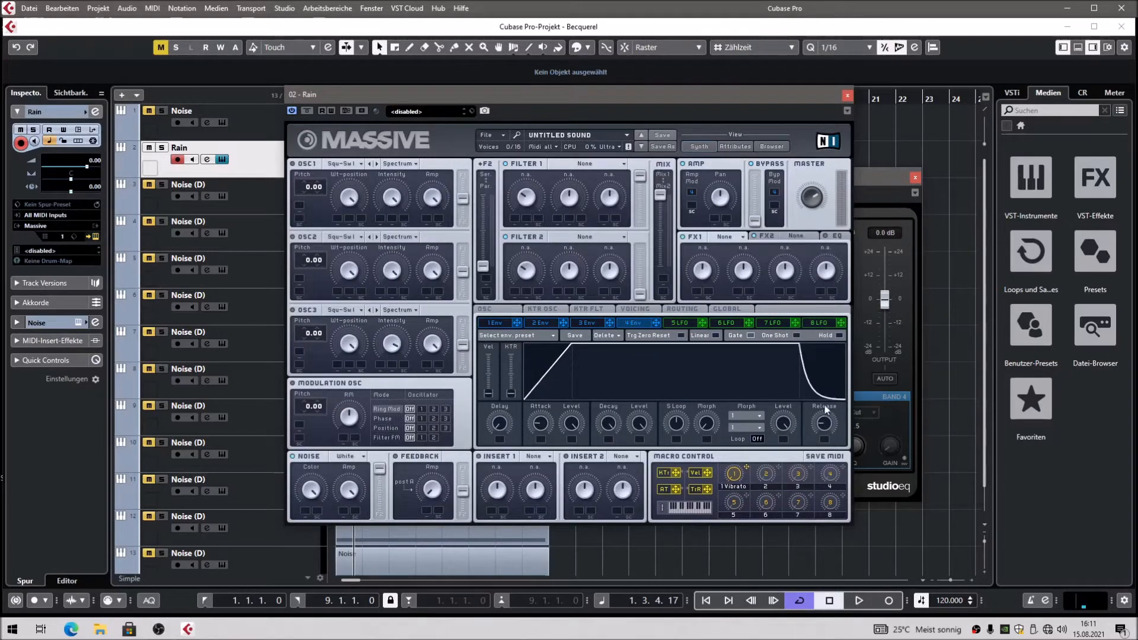
pyautogui.press('space')
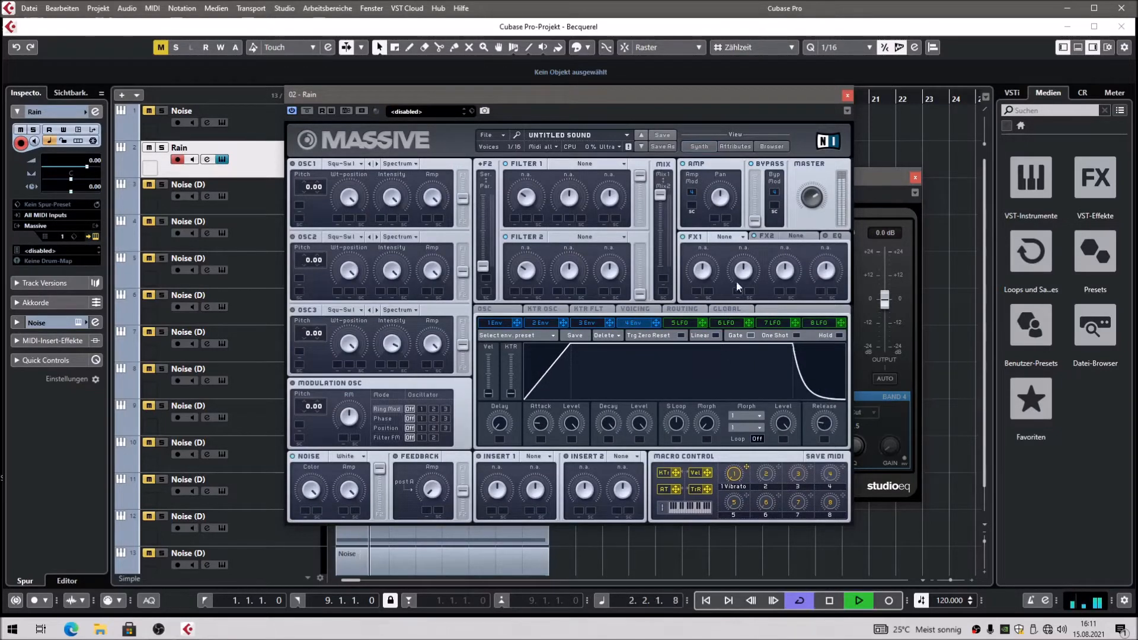
pyautogui.press('space')
# Load Dimension Expander into Massive's FX1 with Size fully raised, and lower the master volume slightly during playback
pyautogui.click(737, 236)
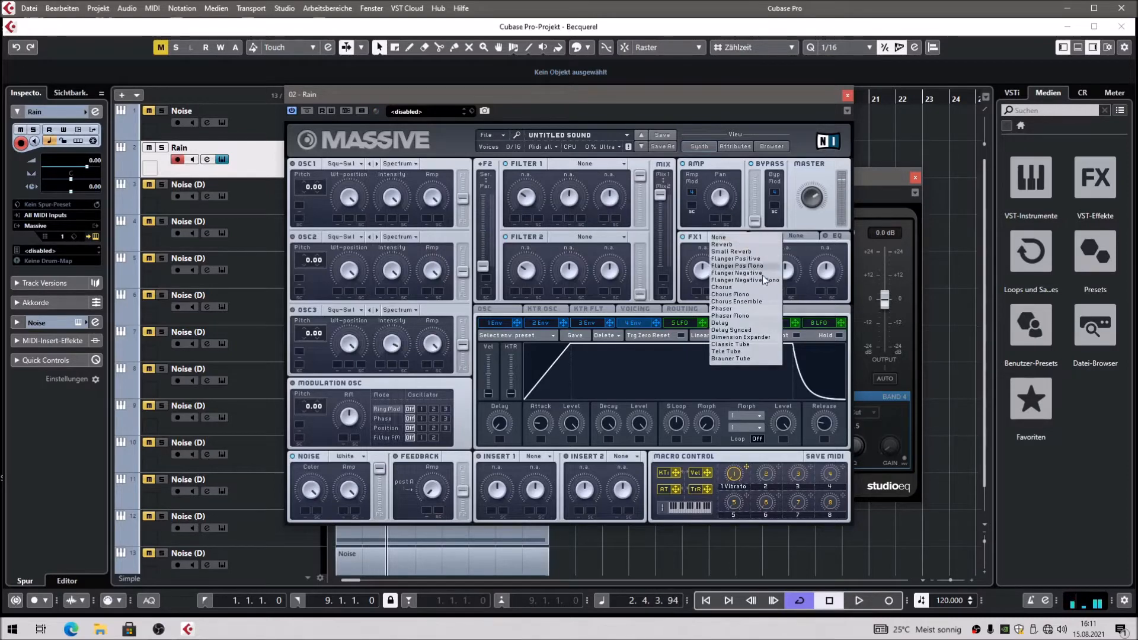
pyautogui.click(727, 336)
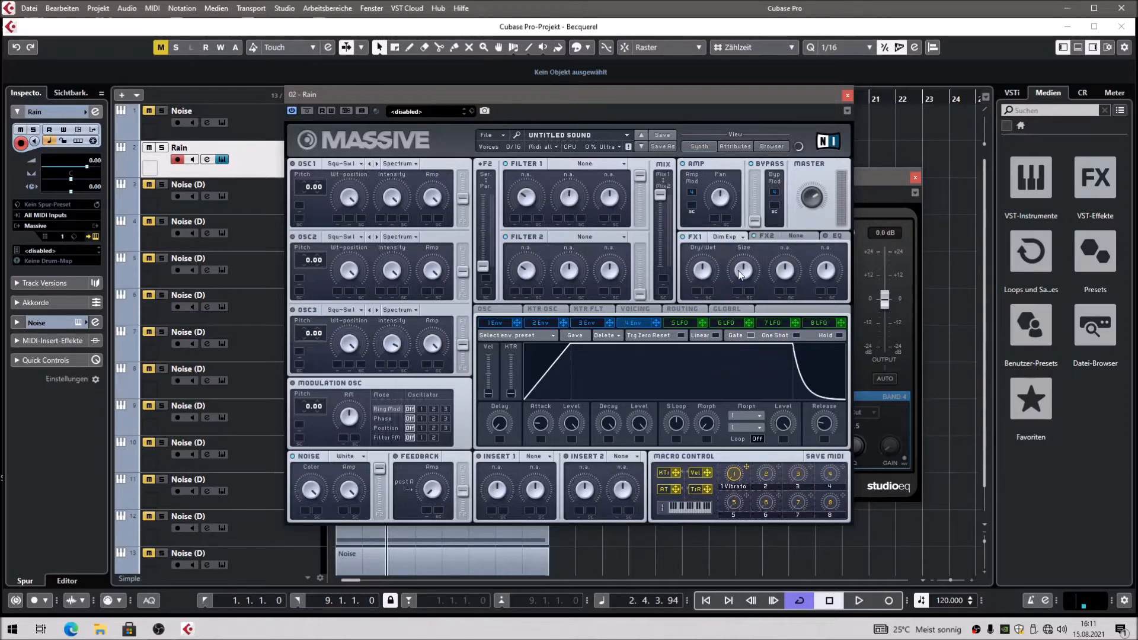
pyautogui.press('space')
pyautogui.moveTo(805, 210); pyautogui.dragTo(804, 220)
pyautogui.moveTo(744, 270); pyautogui.dragTo(747, 199)
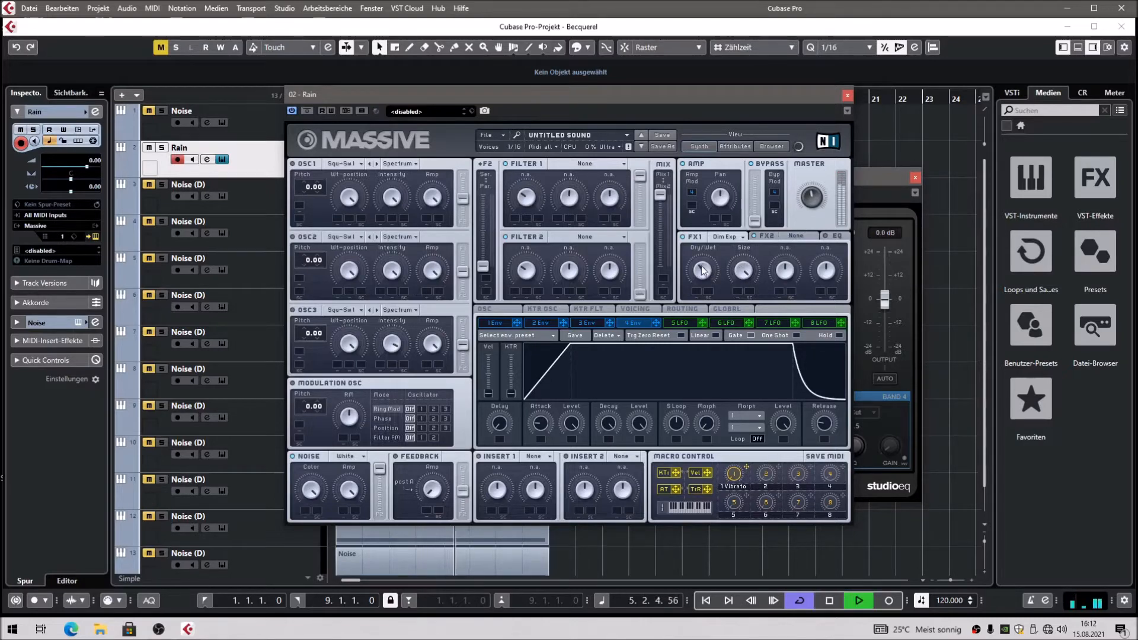
pyautogui.press('space')
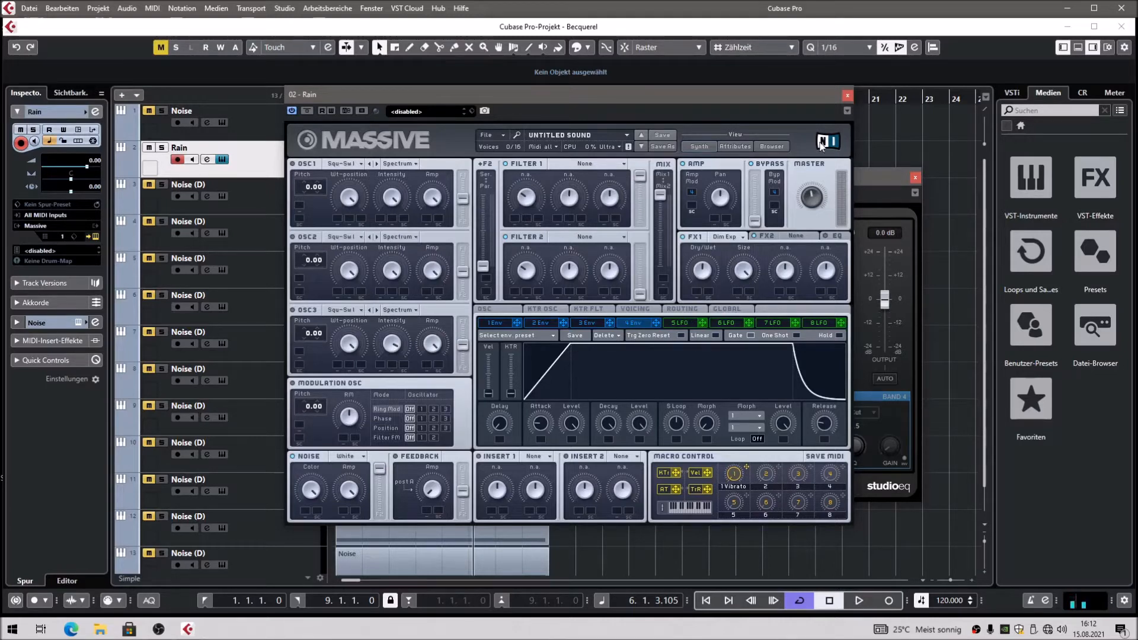
# Audition the Rain sound again and close the Massive and StudioEQ windows
pyautogui.press('space')
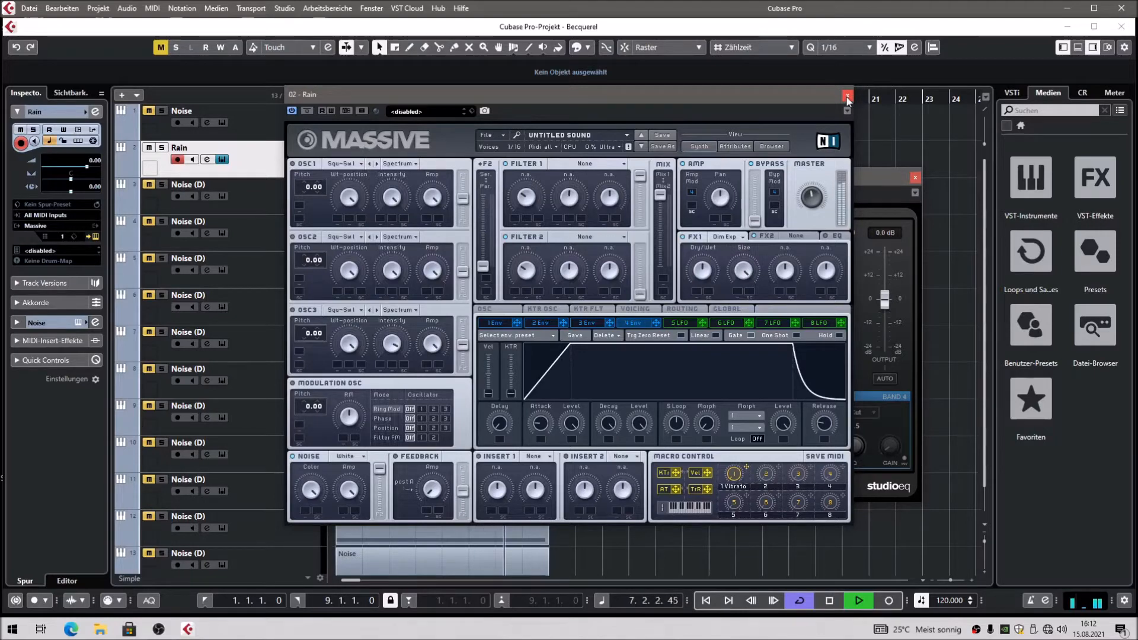
pyautogui.press('space')
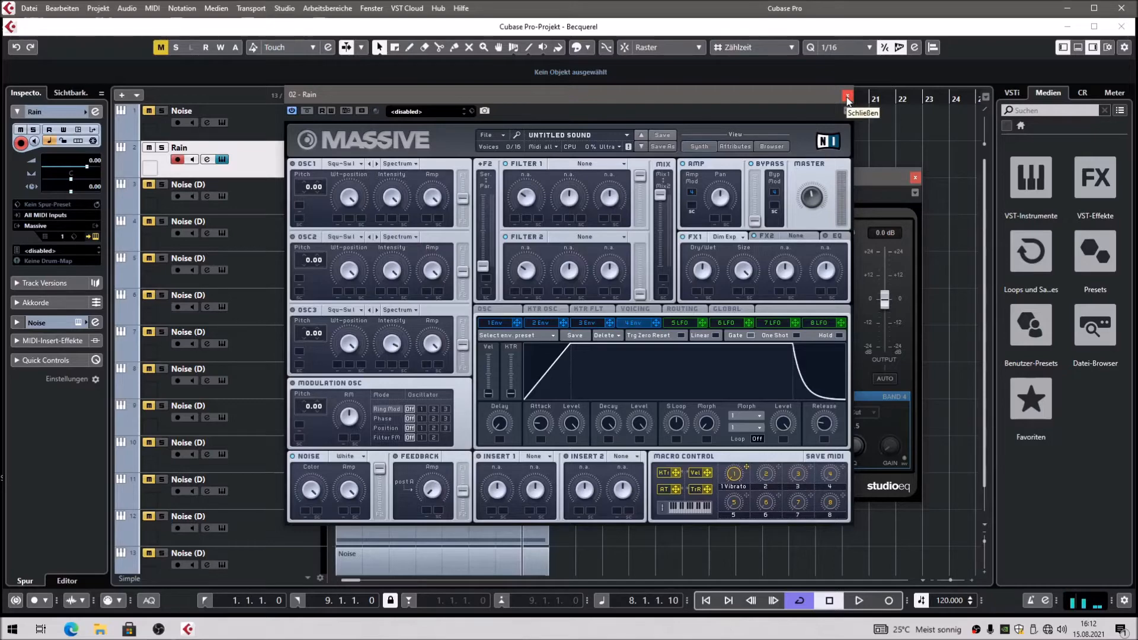
pyautogui.click(848, 96)
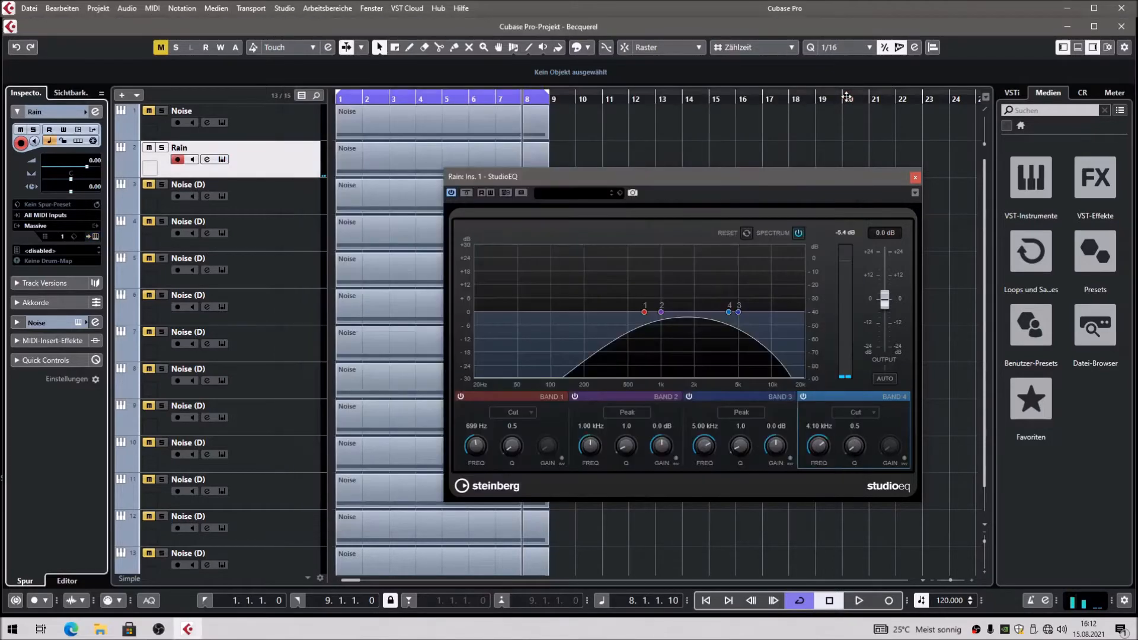
pyautogui.click(915, 178)
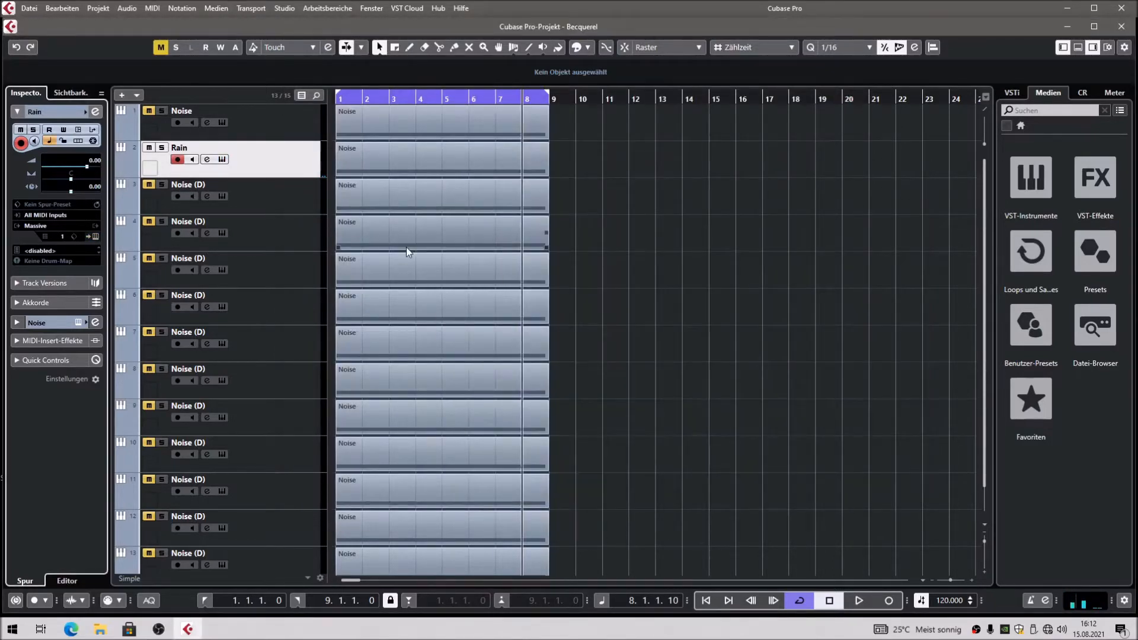
# Extend the C1 note in the Rain track's part to bar 9 in the Key Editor with snap enabled, and close the editor
pyautogui.doubleClick(468, 160)
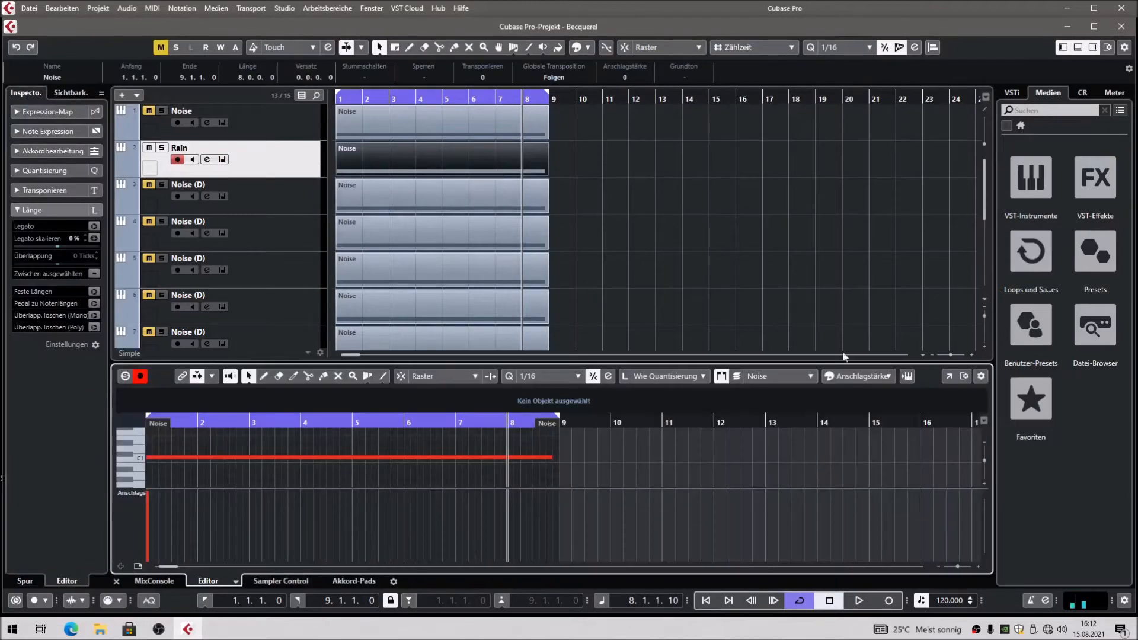
pyautogui.click(947, 376)
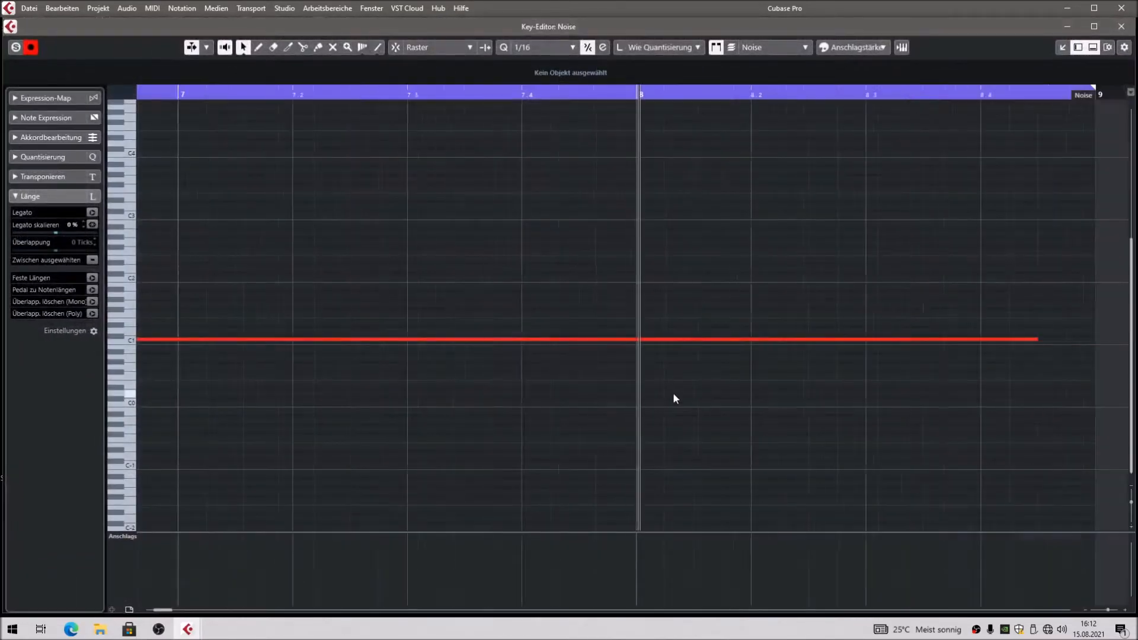
pyautogui.moveTo(744, 339); pyautogui.dragTo(752, 339)
pyautogui.click(393, 48)
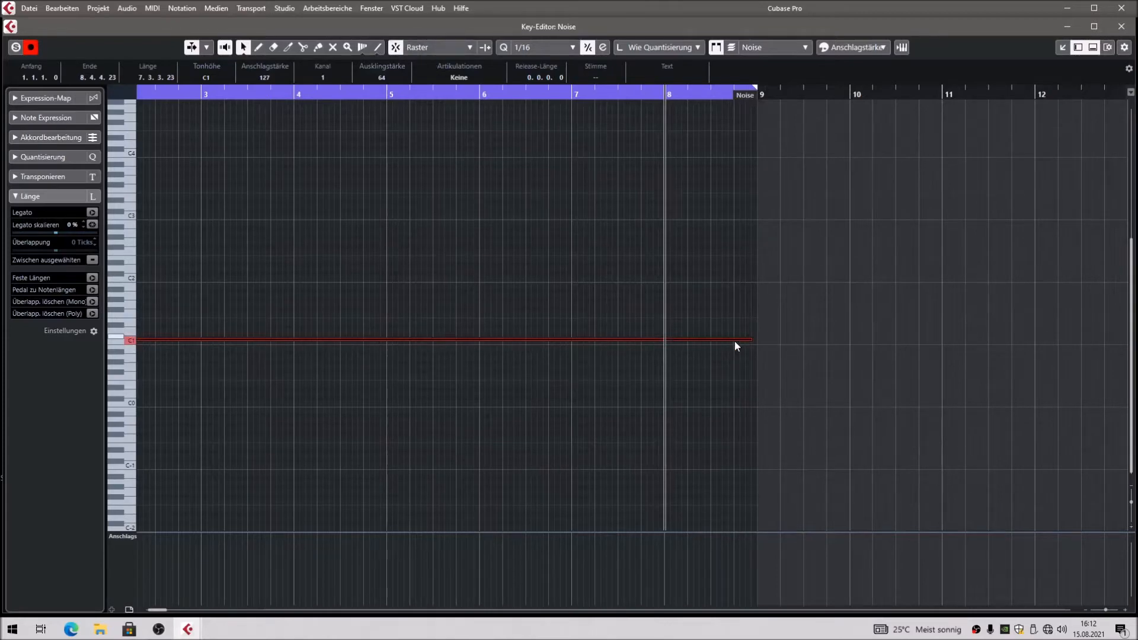
pyautogui.keyDown('ctrl'); pyautogui.scroll(4, 728, 396); pyautogui.keyUp('ctrl')
pyautogui.click(801, 354)
pyautogui.moveTo(802, 339); pyautogui.dragTo(817, 339)
pyautogui.click(819, 347)
pyautogui.click(1121, 26)
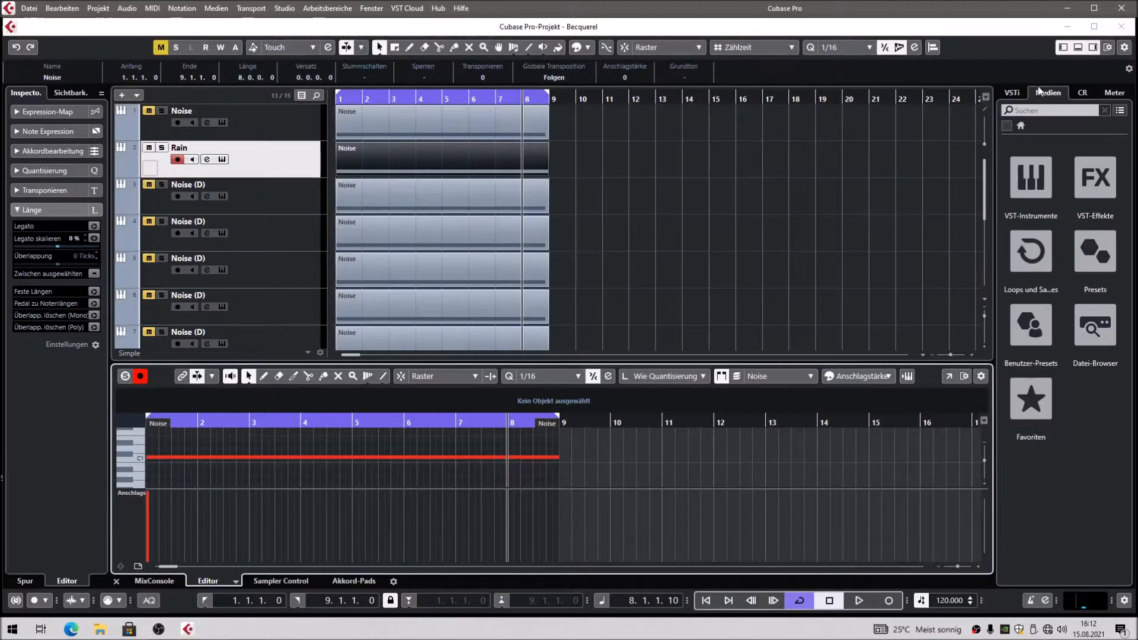
pyautogui.click(1078, 48)
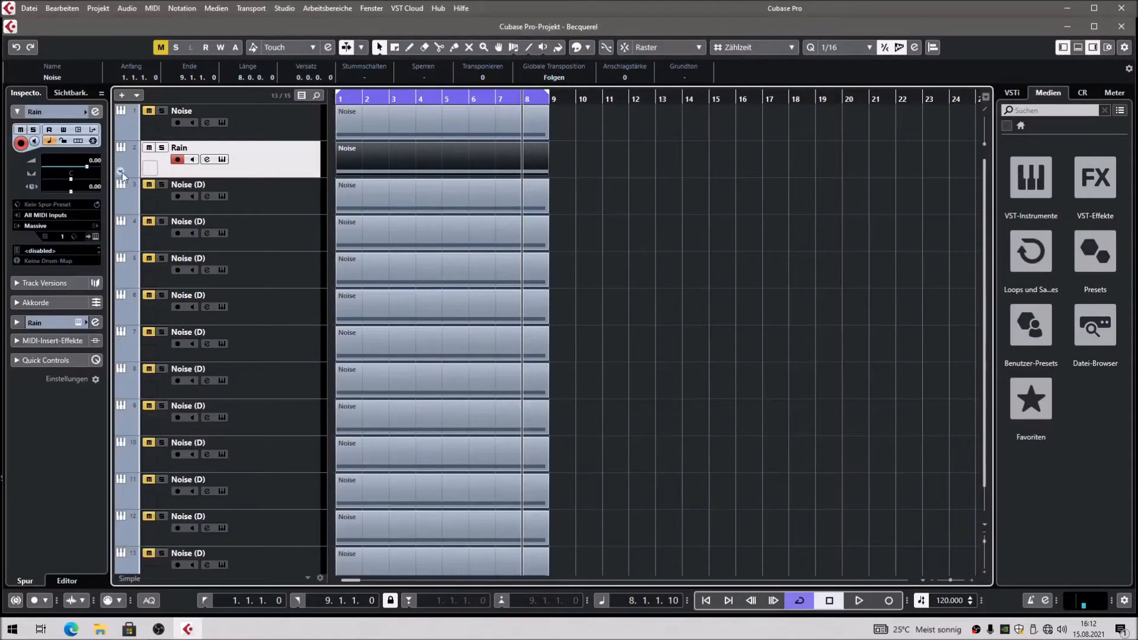
# Show automation for the Rain track with read enabled and assign its lane to the StudioEQ Band4 FreqHFL parameter
pyautogui.click(140, 174)
pyautogui.click(148, 185)
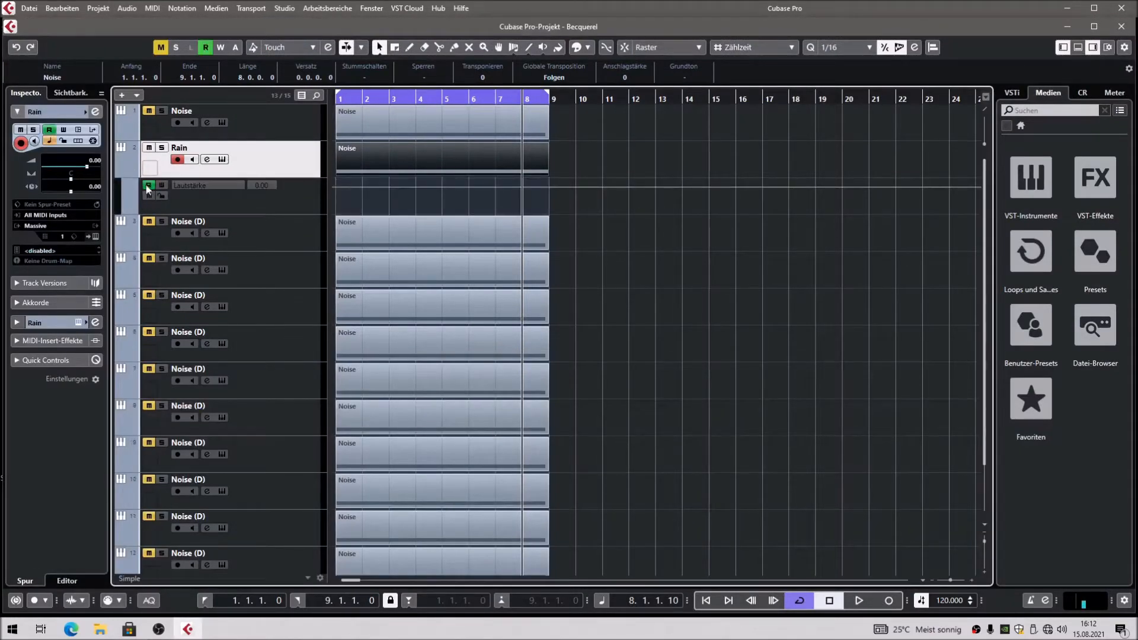
pyautogui.click(192, 186)
pyautogui.click(209, 396)
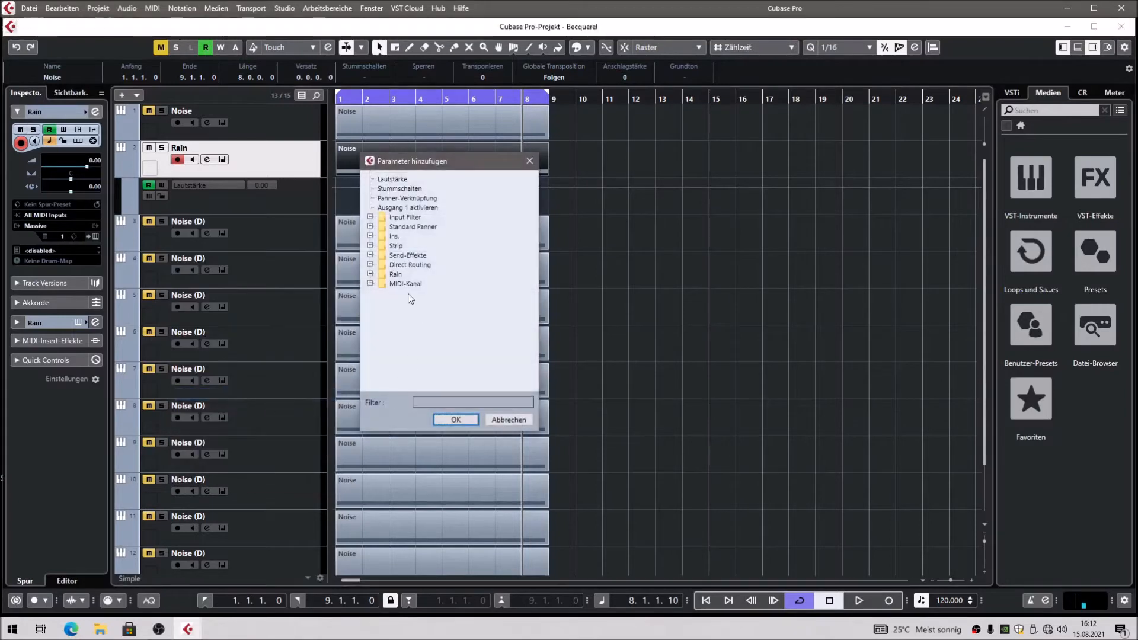
pyautogui.click(370, 236)
pyautogui.click(382, 246)
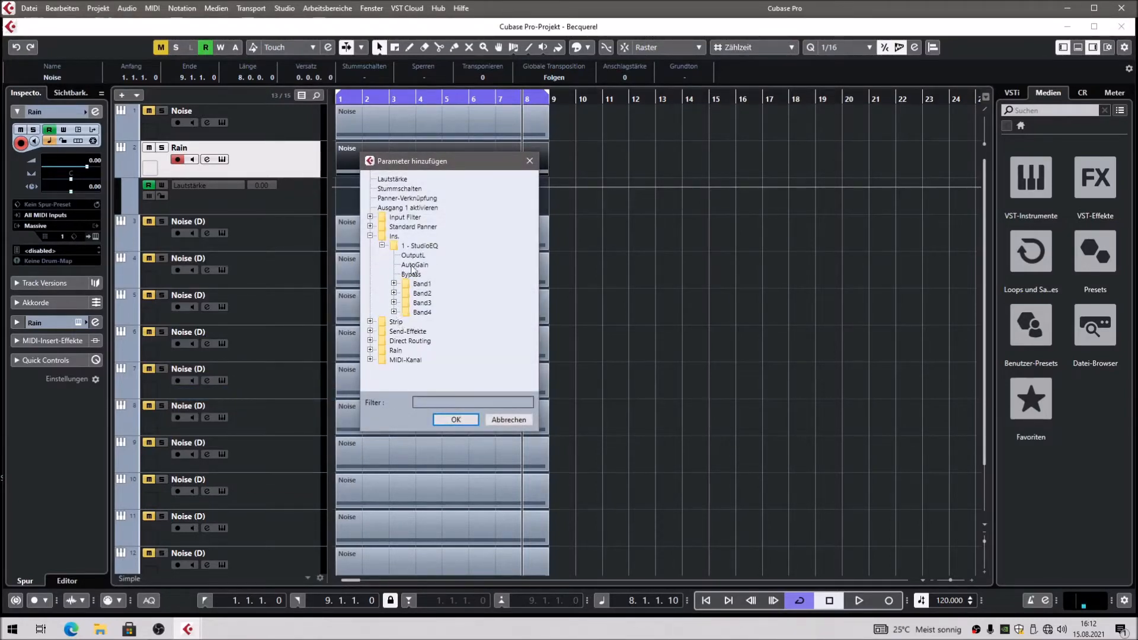
pyautogui.click(394, 312)
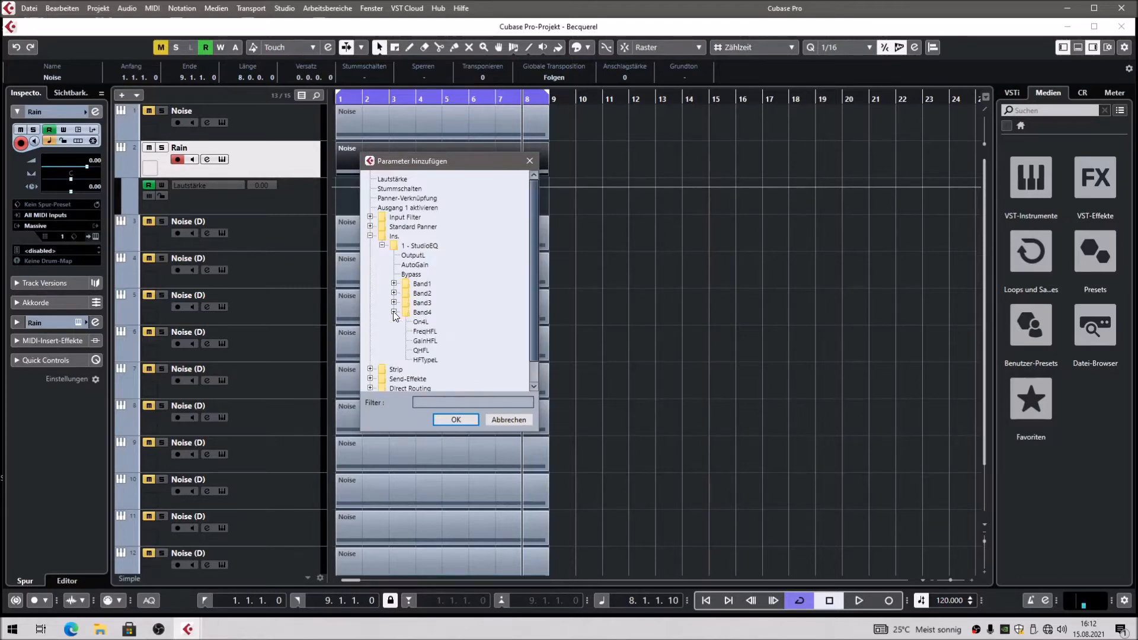
pyautogui.click(423, 331)
pyautogui.click(455, 419)
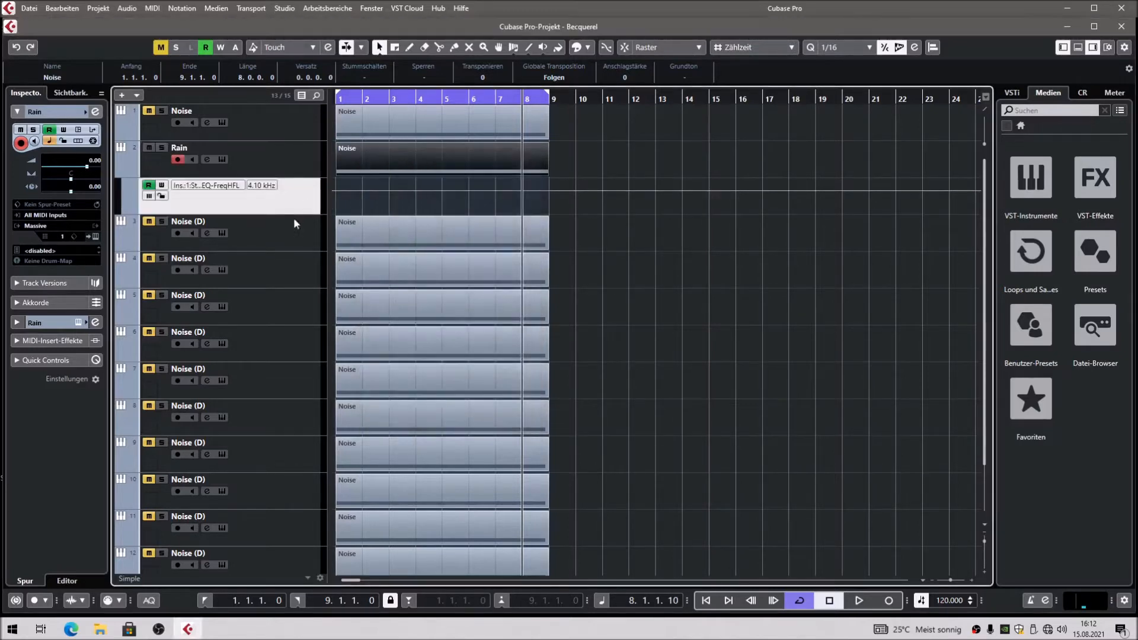
# Enlarge the FreqHFL lane and draw a curve from 4.10 kHz, peaking before bar 3, dipping to about 3.15 kHz at bar 5, ending near 7.56 kHz
pyautogui.moveTo(291, 221); pyautogui.dragTo(293, 357)
pyautogui.click(337, 234)
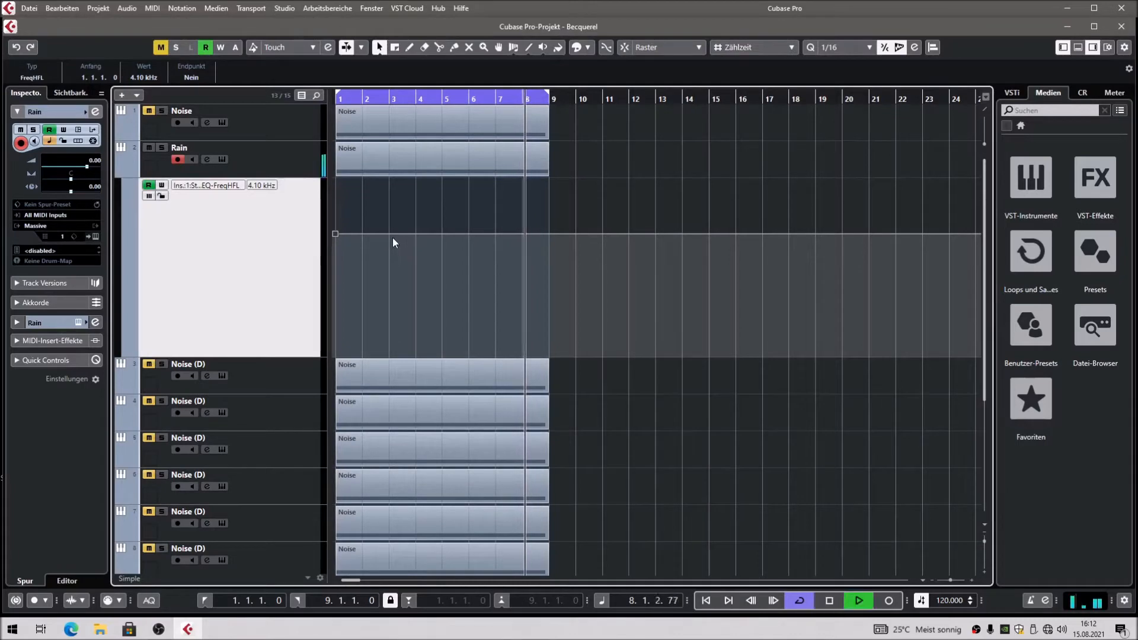
pyautogui.click(385, 218)
pyautogui.moveTo(416, 218); pyautogui.dragTo(417, 243)
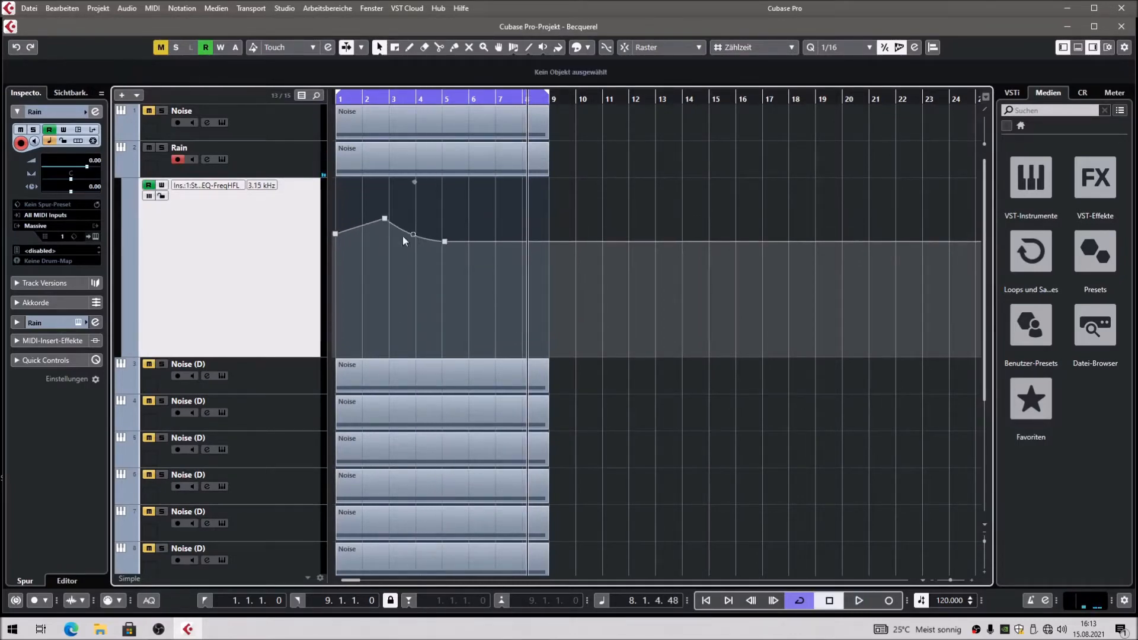
pyautogui.press('space')
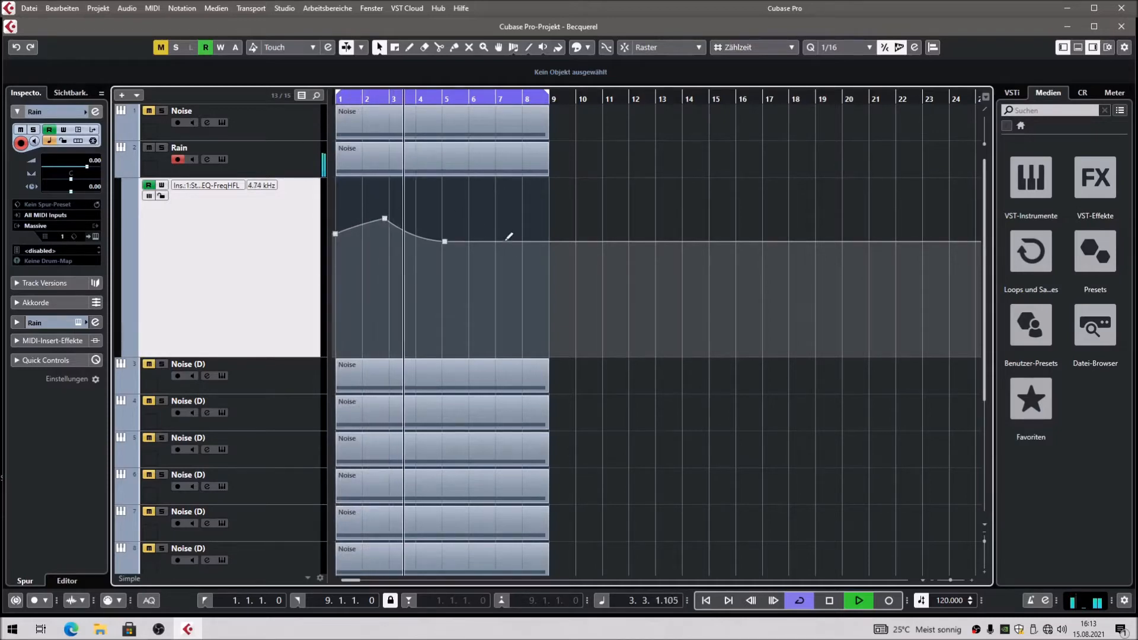
pyautogui.moveTo(546, 241); pyautogui.dragTo(548, 215)
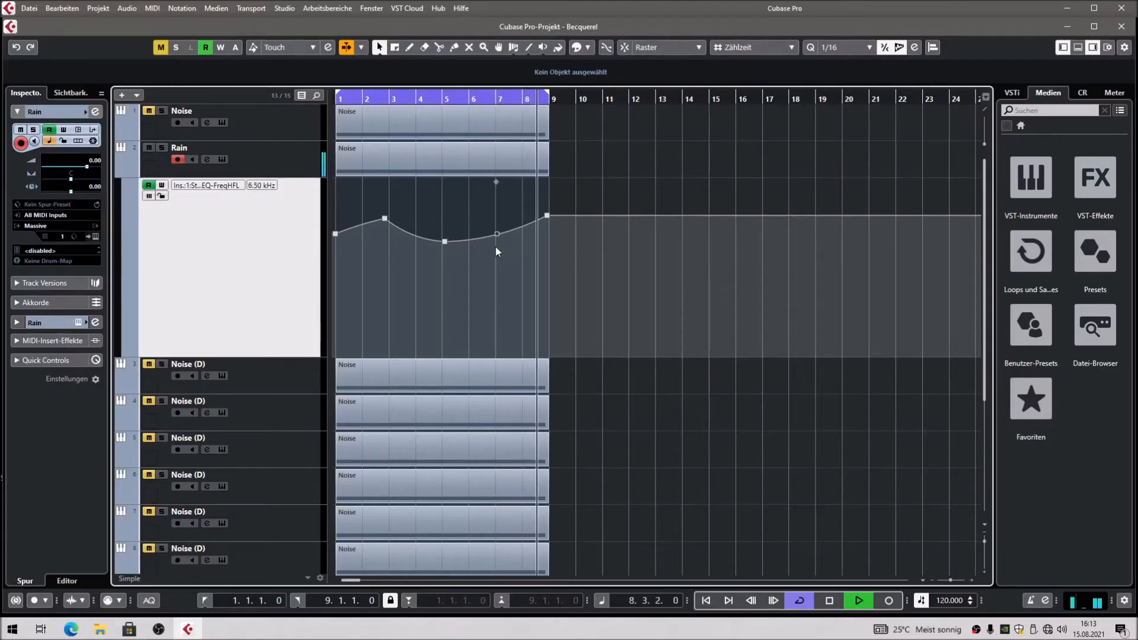
pyautogui.press('space')
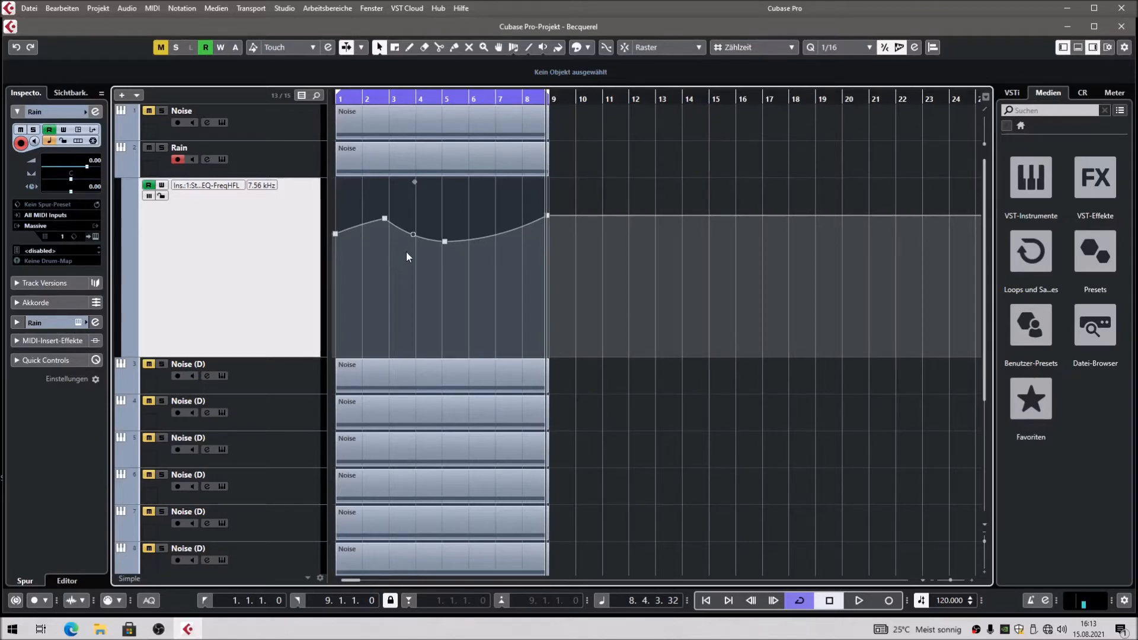
# Play from about bar 3 and raise the FreqHFL automation point at bar 5 to 5.46 kHz
pyautogui.click(398, 100)
pyautogui.press('space')
pyautogui.moveTo(445, 244)
pyautogui.mouseDown()
pyautogui.moveTo(445, 262)
pyautogui.moveTo(447, 226)
pyautogui.mouseUp()
pyautogui.press('space')
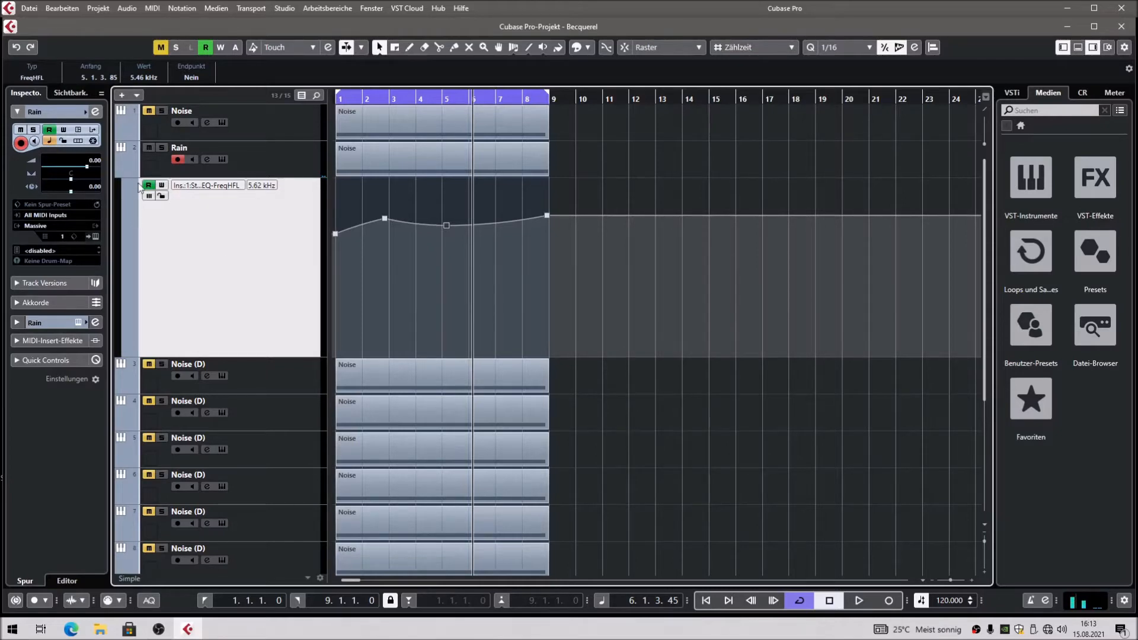
# Mute the Rain track with its automation lane hidden, and rename the unmuted third track as Thunder
pyautogui.click(149, 147)
pyautogui.click(122, 172)
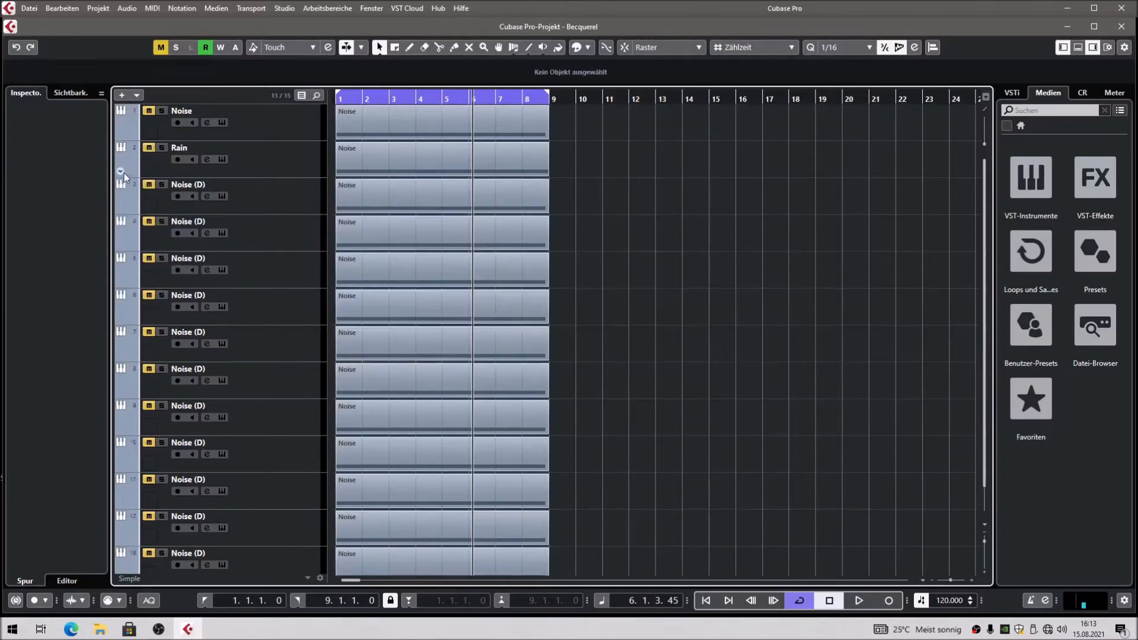
pyautogui.click(275, 205)
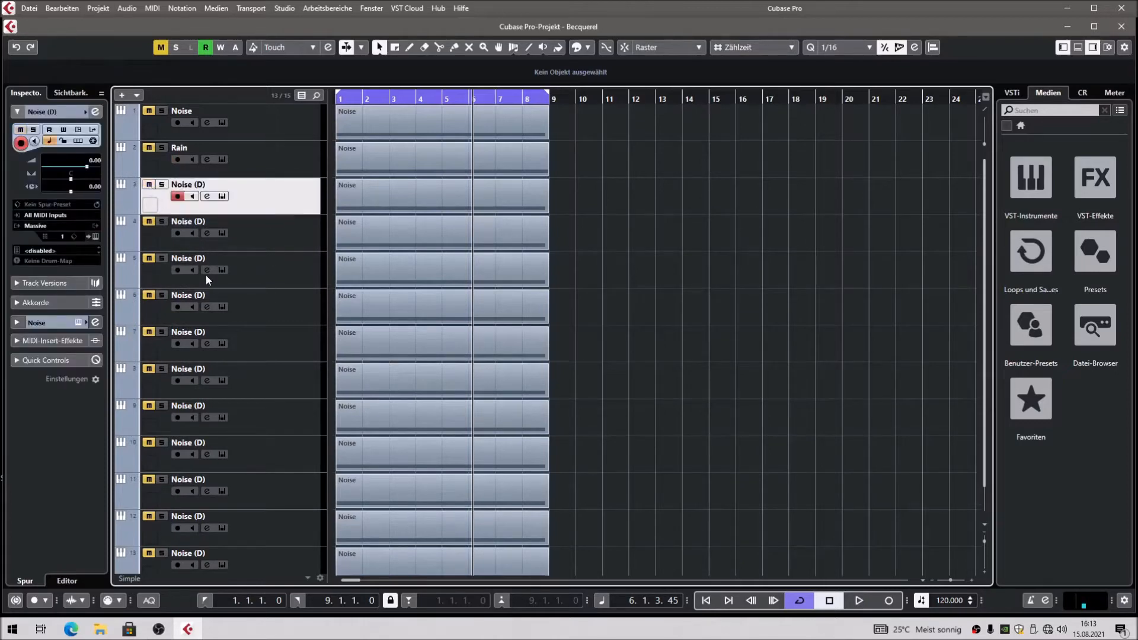
pyautogui.doubleClick(180, 185)
pyautogui.write('Thunder')
pyautogui.press('Return')
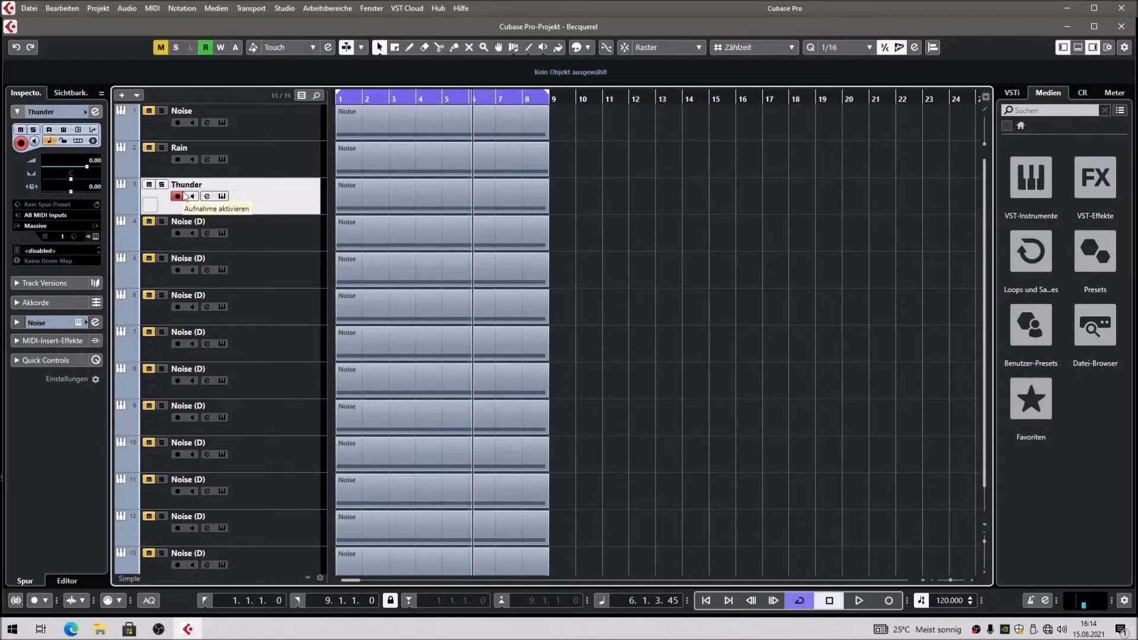
# Audition the Thunder track's unprocessed noise and open its Massive instrument
pyautogui.press('space')
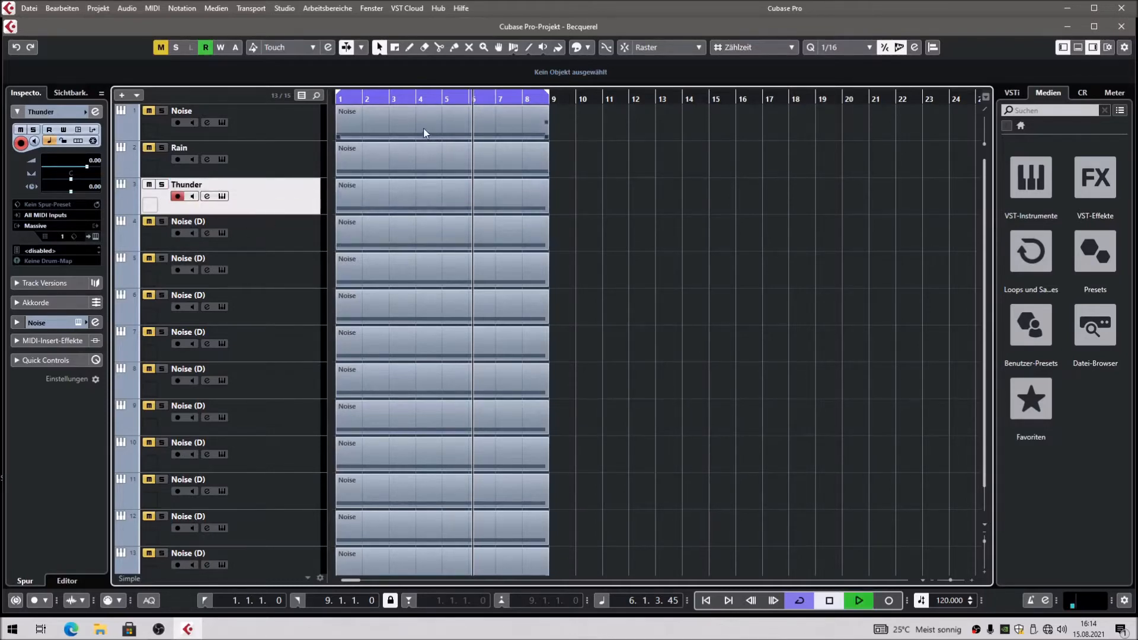
pyautogui.press('space')
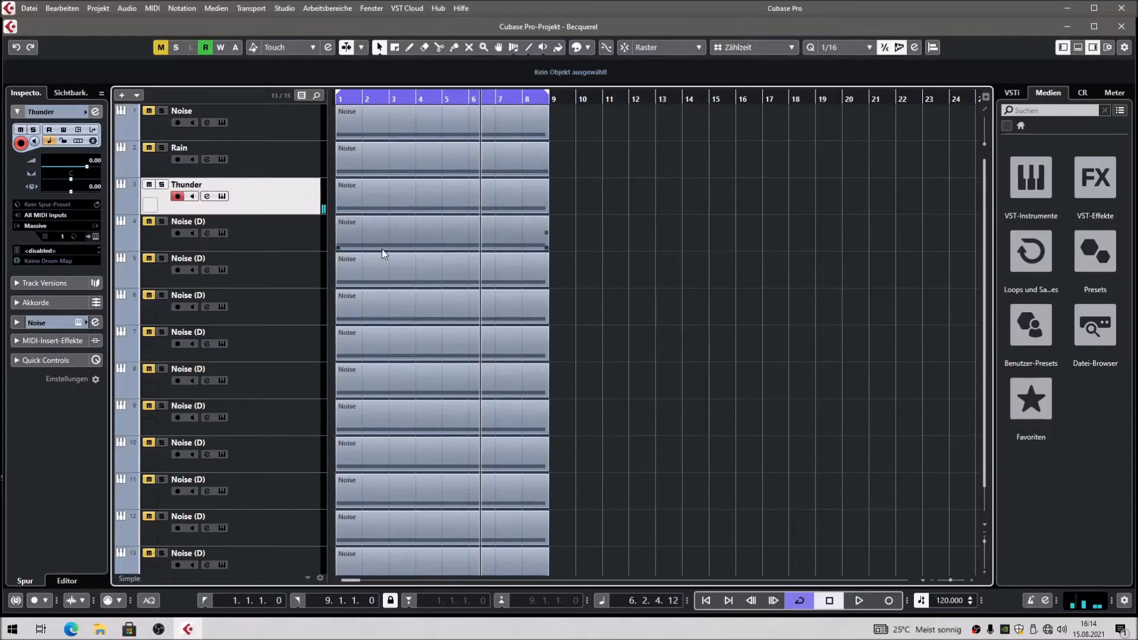
pyautogui.click(90, 236)
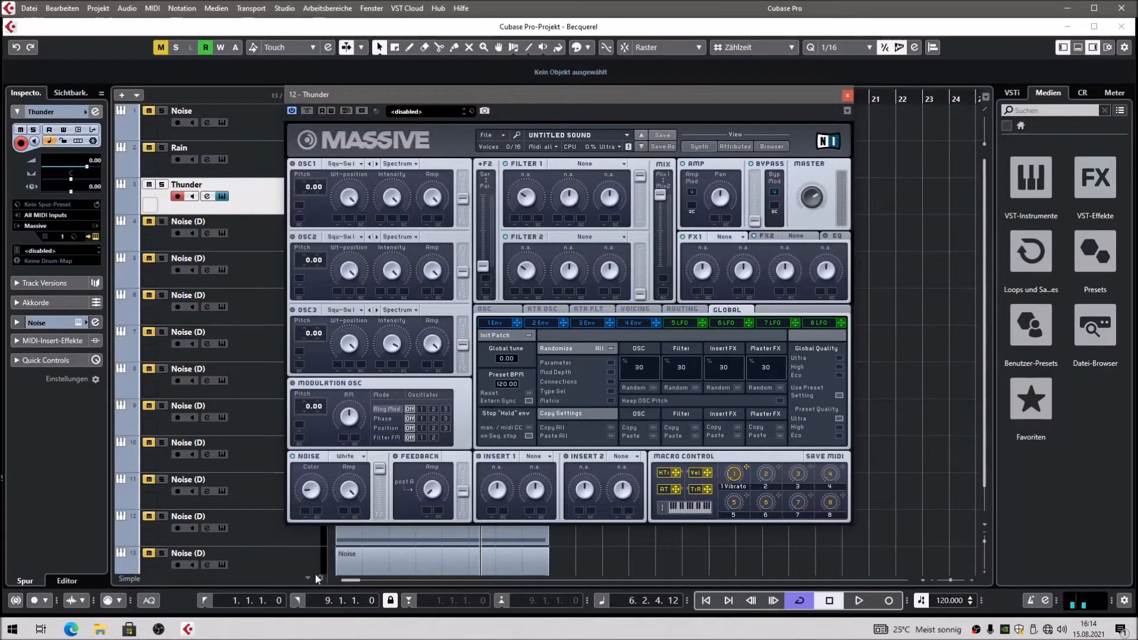
pyautogui.press('space')
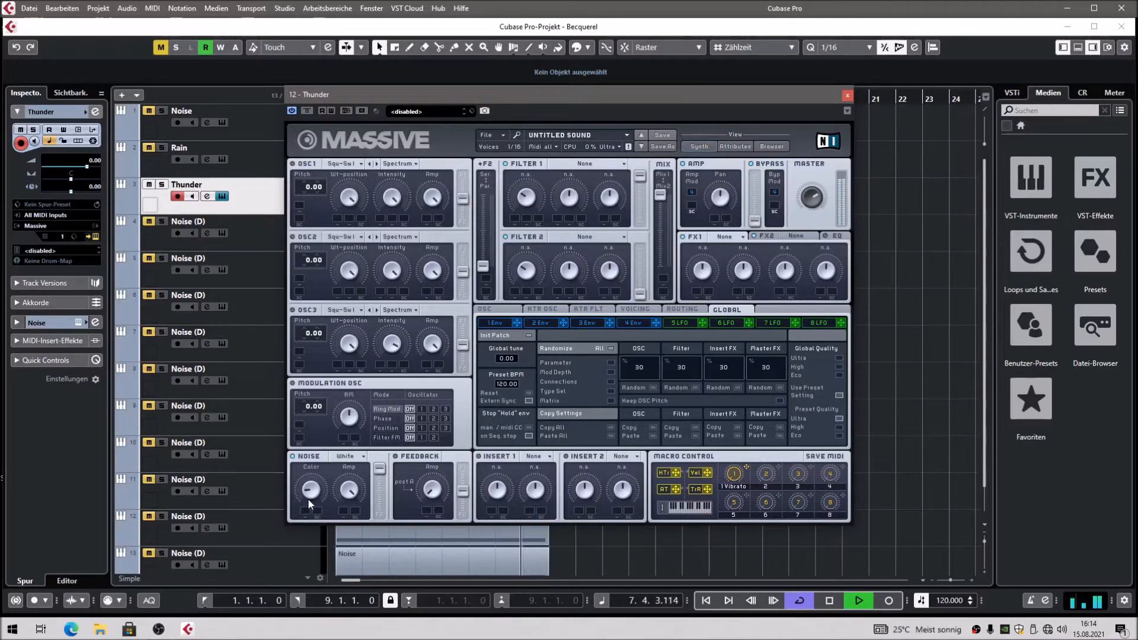
pyautogui.press('space')
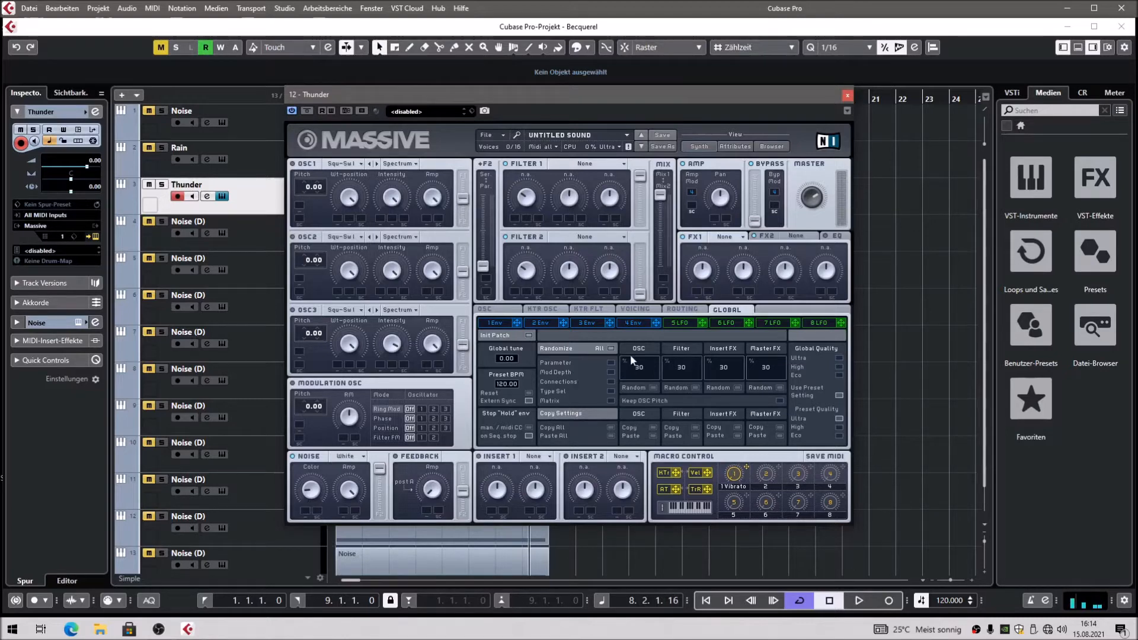
# Assign LFO 5 to the noise Color with a small modulation range, crossfade the LFO fully to its sine curve, and audition the result
pyautogui.click(680, 323)
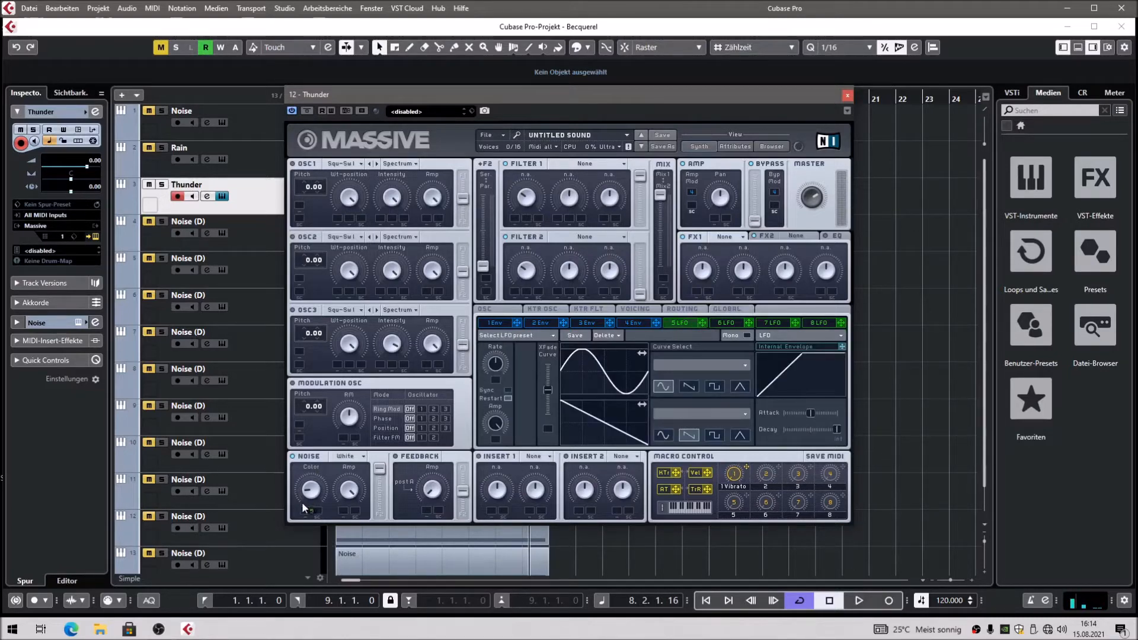
pyautogui.moveTo(303, 511); pyautogui.dragTo(305, 510)
pyautogui.press('space')
pyautogui.moveTo(305, 513); pyautogui.dragTo(302, 497)
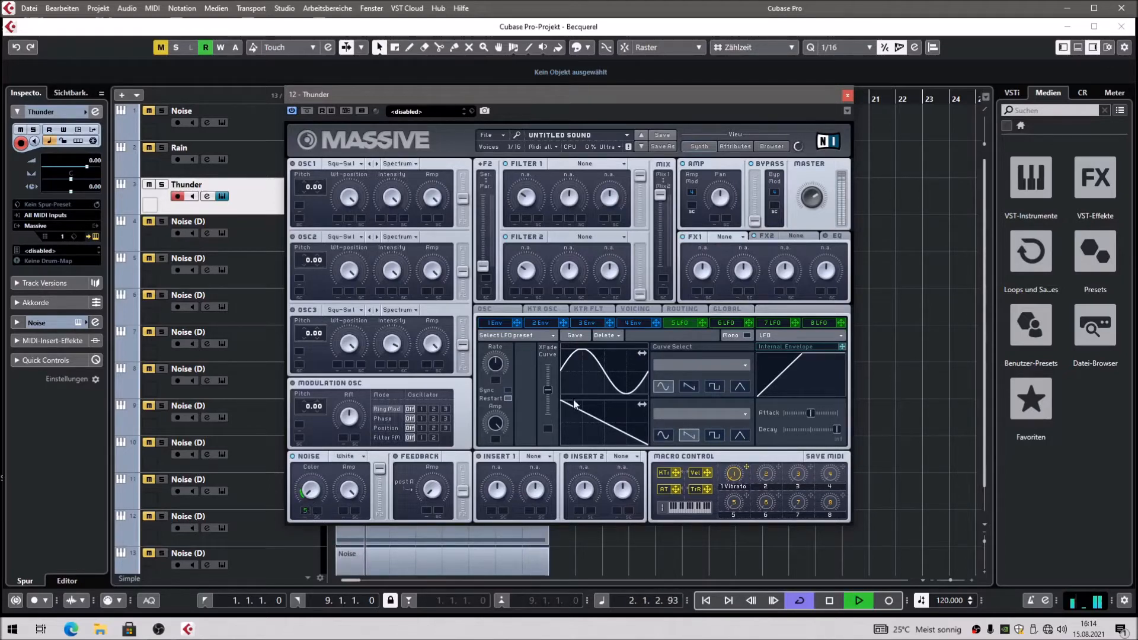
pyautogui.press('space')
pyautogui.press('space')
pyautogui.press('space')
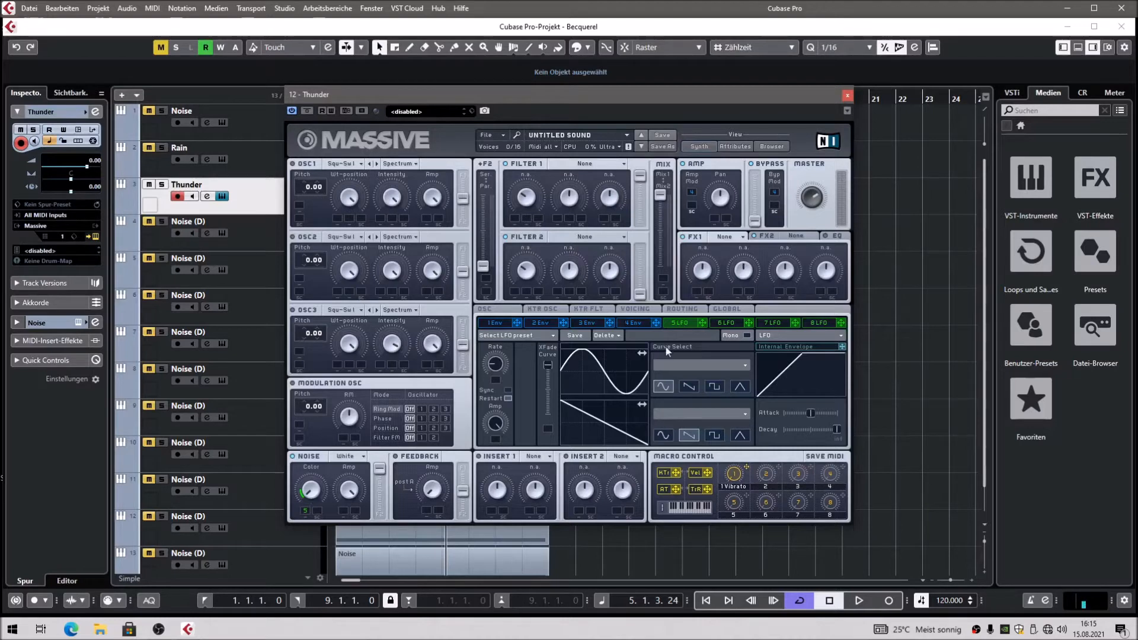
pyautogui.press('space')
pyautogui.click(735, 237)
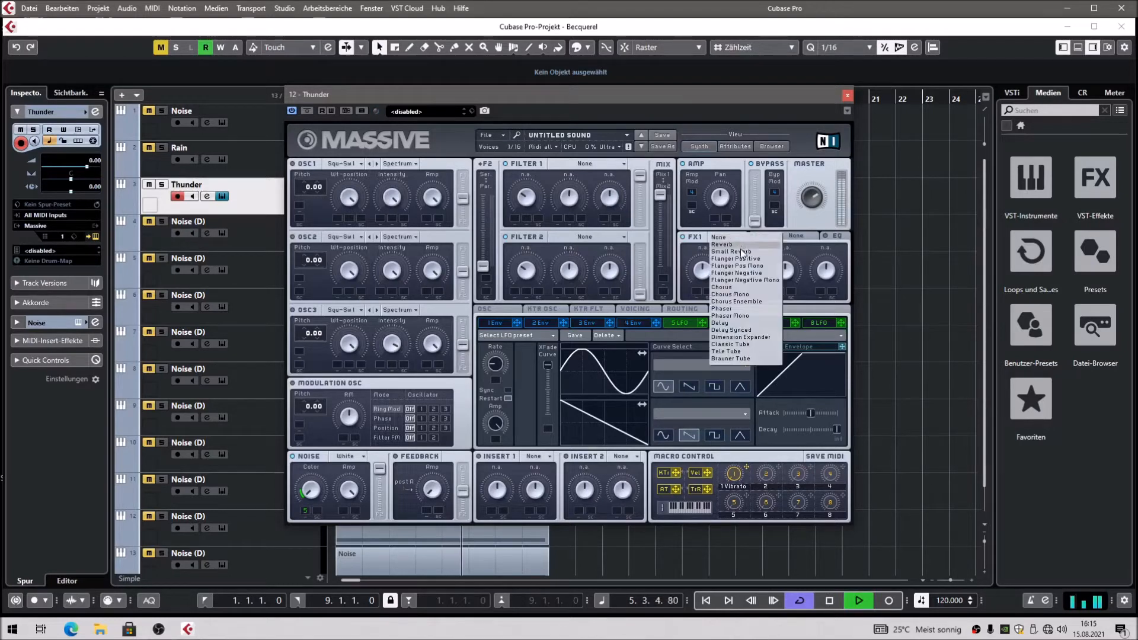
pyautogui.click(521, 374)
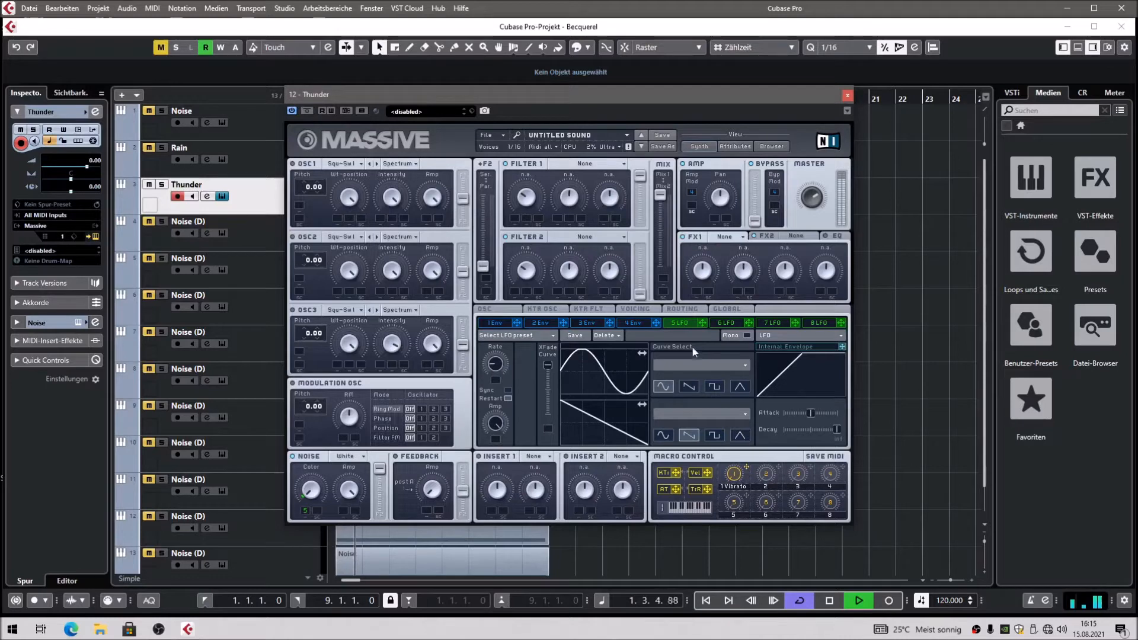
pyautogui.press('space')
# Lengthen the release and attack of Massive's envelope 4 and audition the noise
pyautogui.click(632, 325)
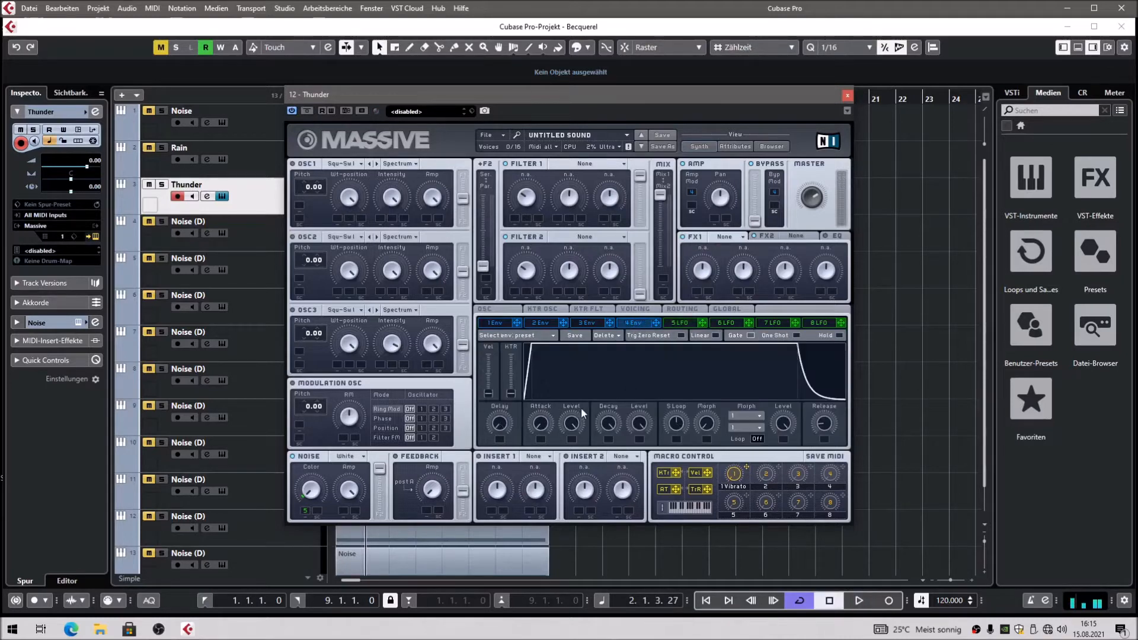
pyautogui.moveTo(826, 427); pyautogui.dragTo(828, 398)
pyautogui.moveTo(543, 426); pyautogui.dragTo(540, 407)
pyautogui.press('space')
pyautogui.press('space')
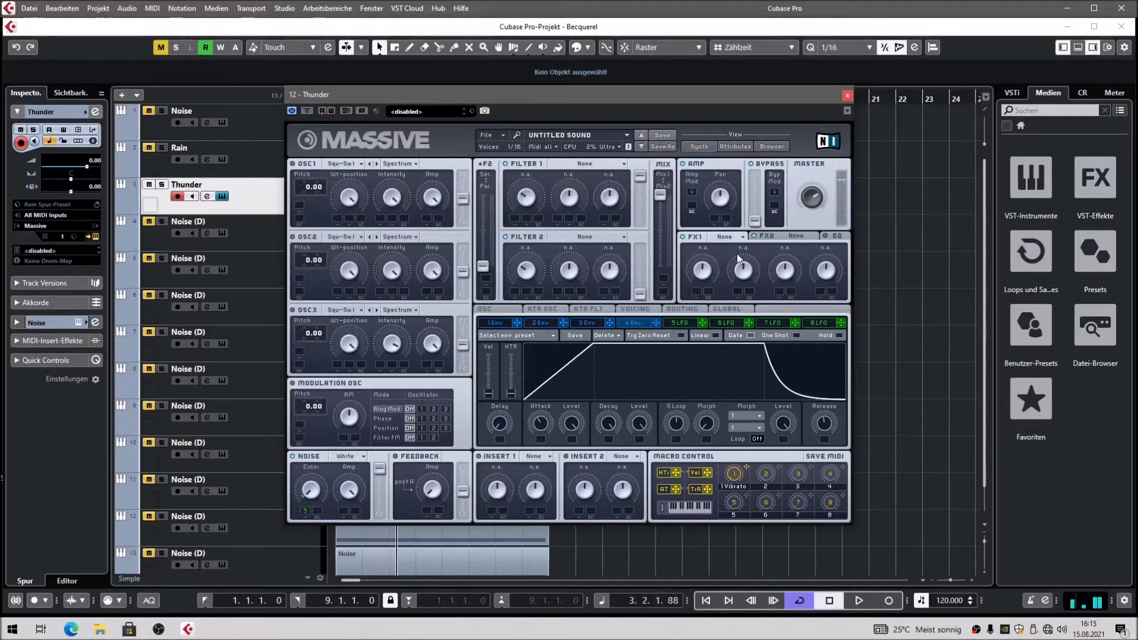
# Load Tele Tube as Massive's FX1 and lower its Dry/Wet amount during playback
pyautogui.click(730, 237)
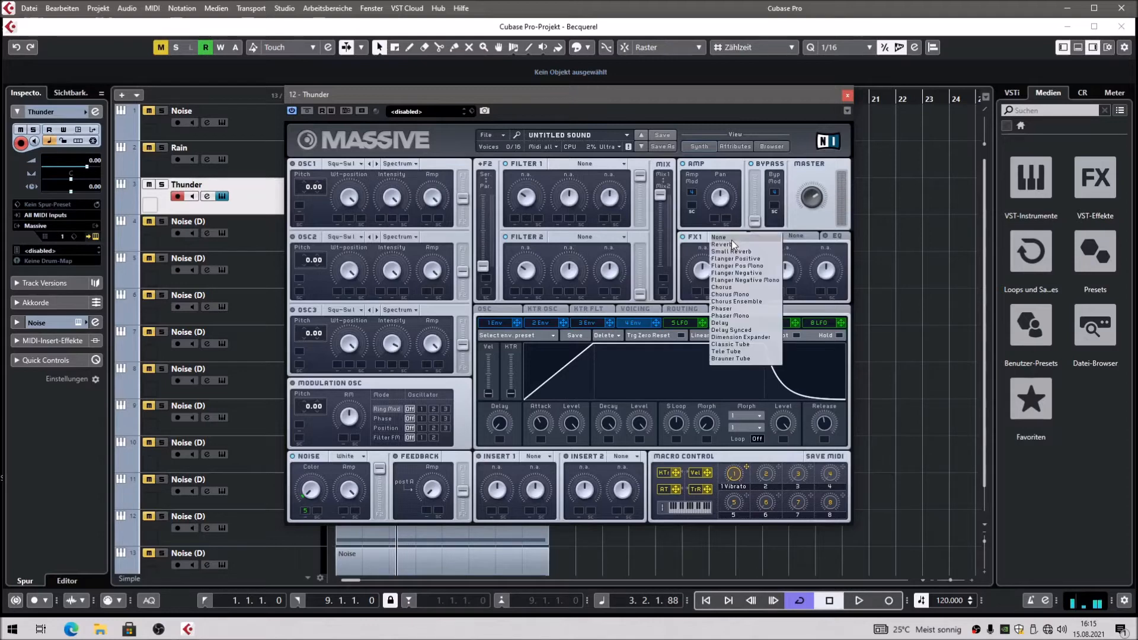
pyautogui.click(726, 351)
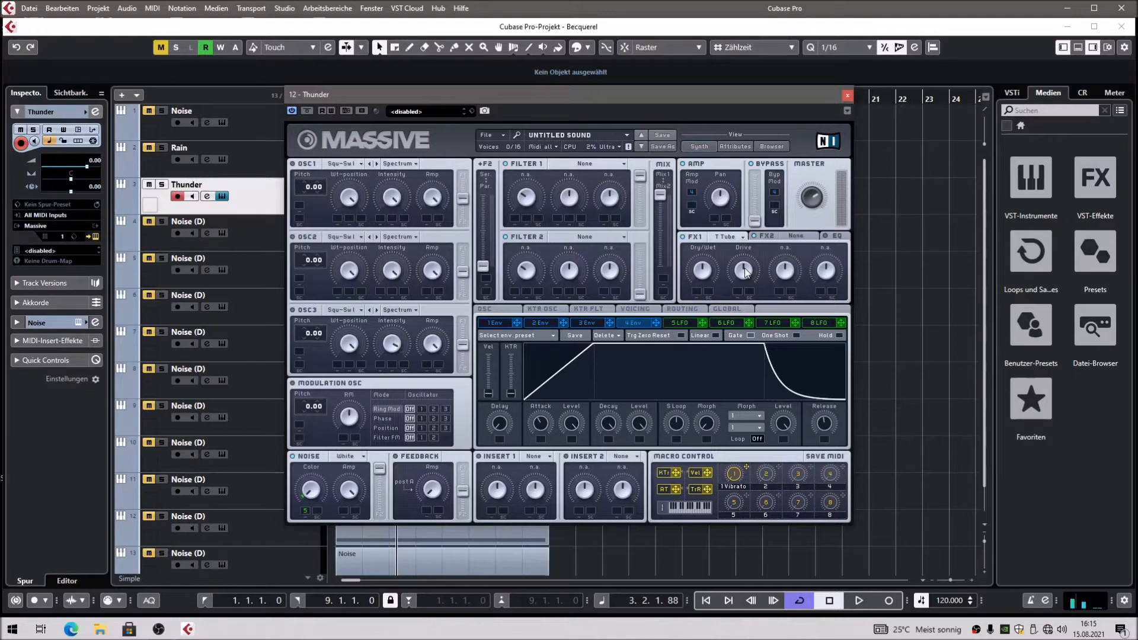
pyautogui.press('space')
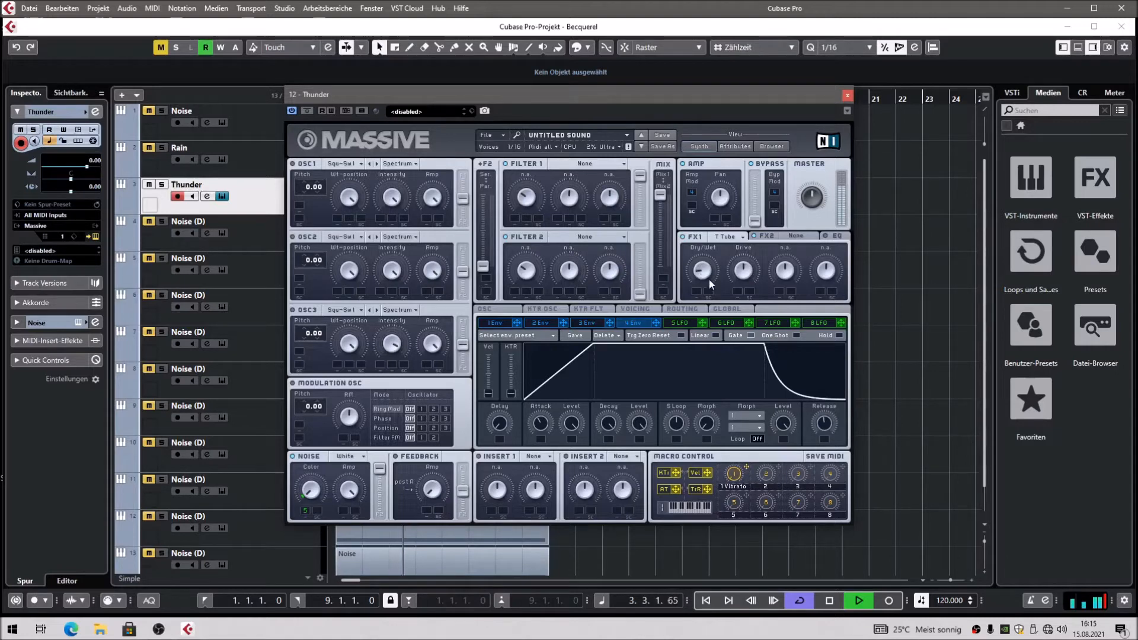
pyautogui.press('space')
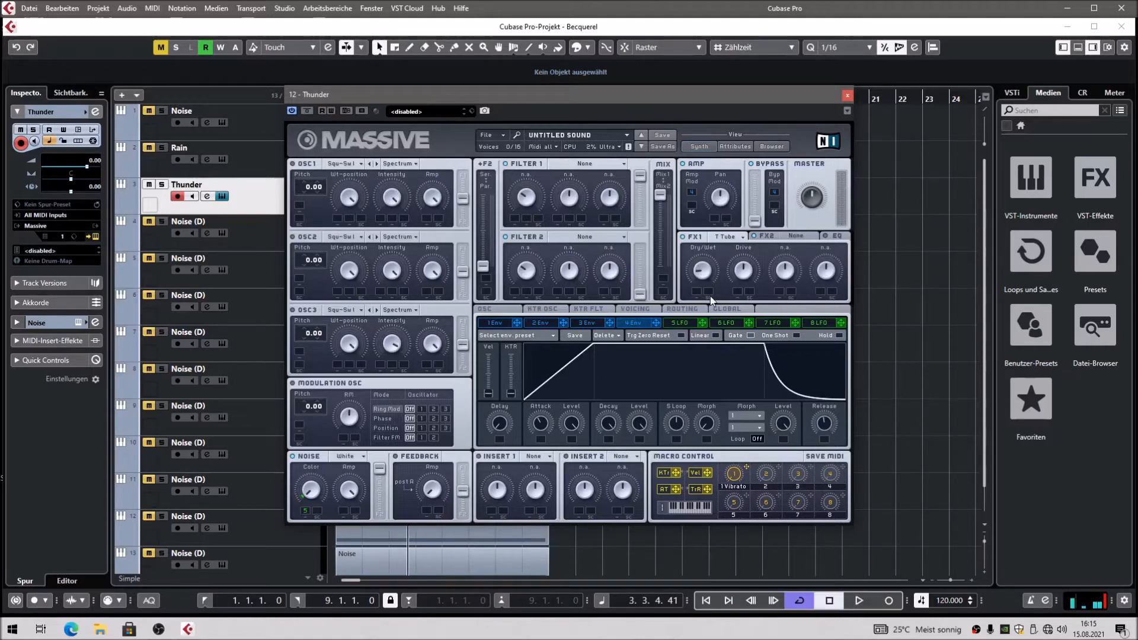
# Load Dimension Expander as Massive's FX2, then raise its Size and reduce its Dry/Wet amount during playback
pyautogui.click(796, 239)
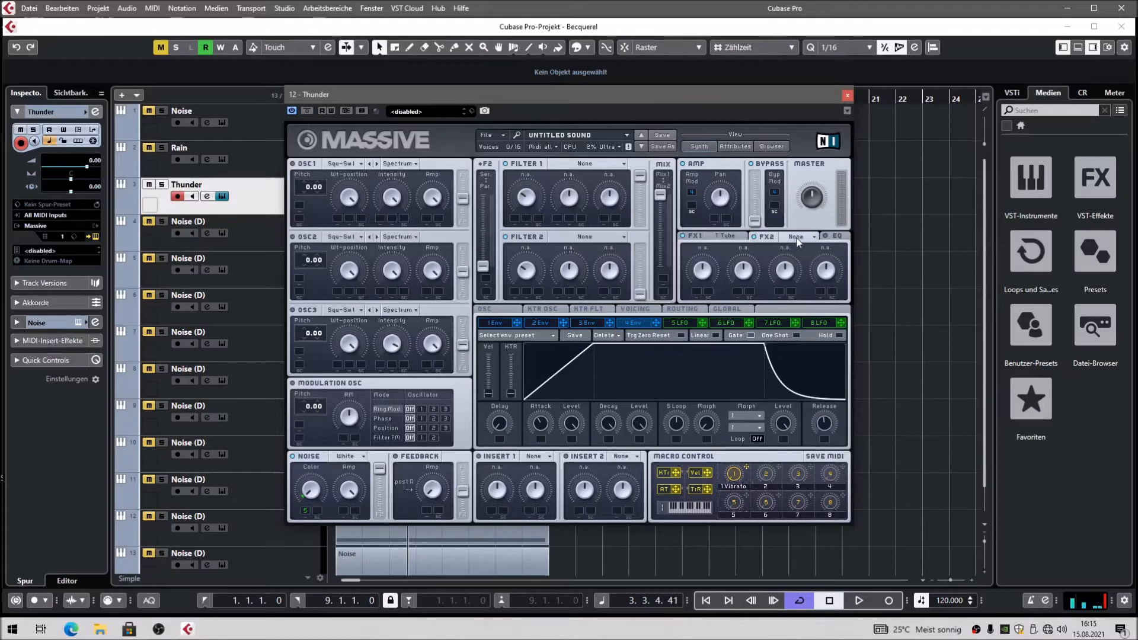
pyautogui.click(809, 244)
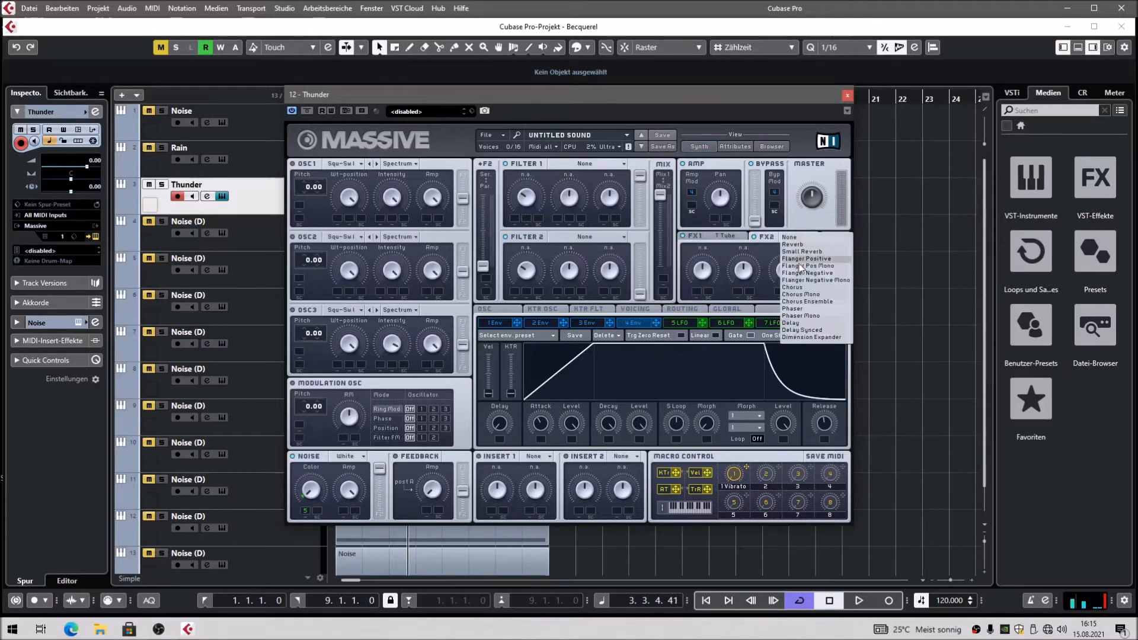
pyautogui.click(794, 333)
pyautogui.press('space')
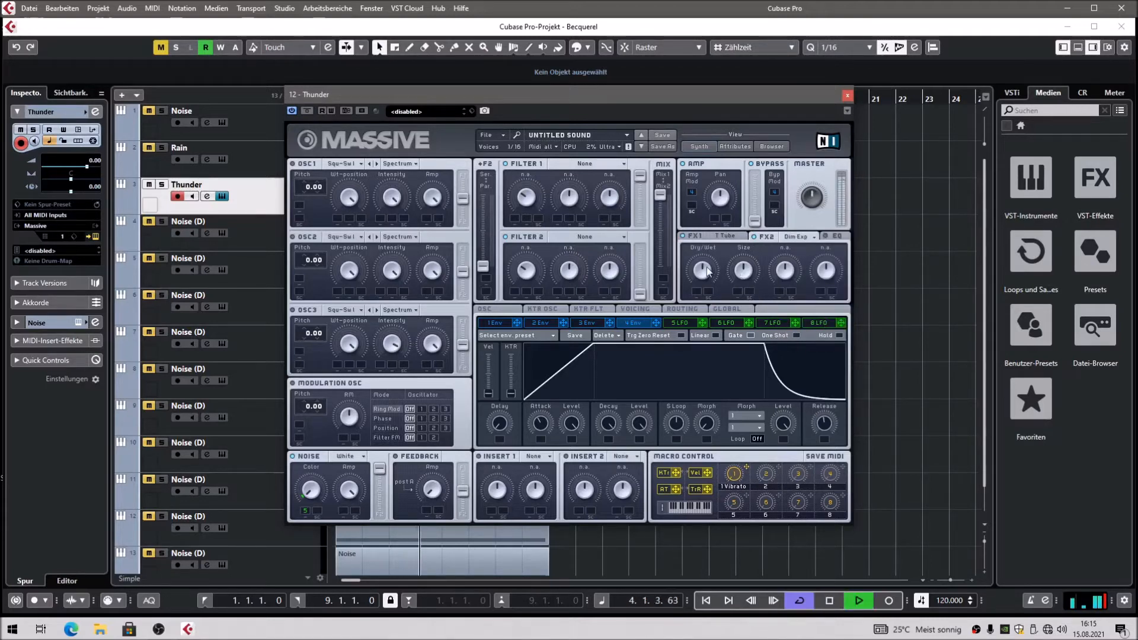
pyautogui.moveTo(743, 270); pyautogui.dragTo(740, 235)
pyautogui.moveTo(702, 269); pyautogui.dragTo(702, 277)
# Open the MixConsole, close Massive, and insert StudioEQ in the Thunder channel's first insert slot
pyautogui.press('F3')
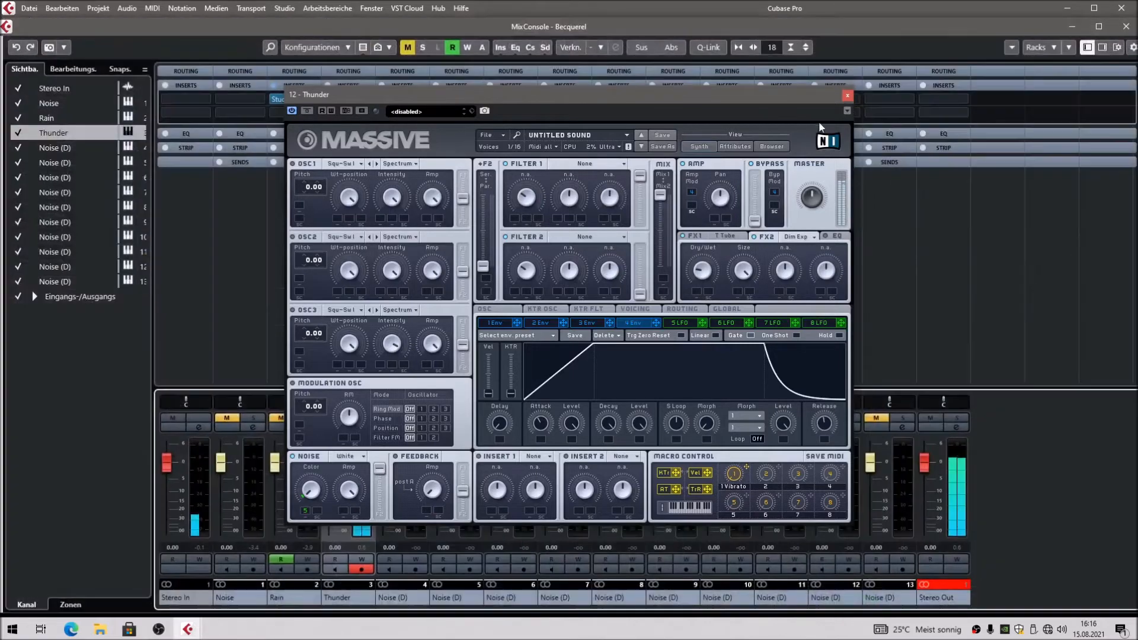
pyautogui.click(848, 95)
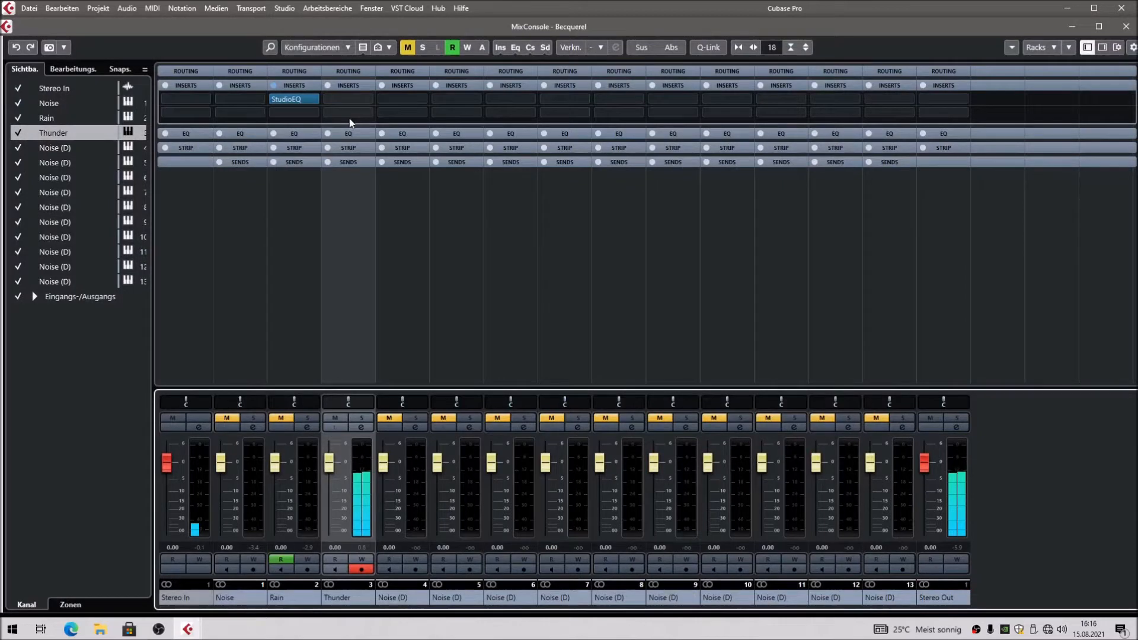
pyautogui.click(346, 99)
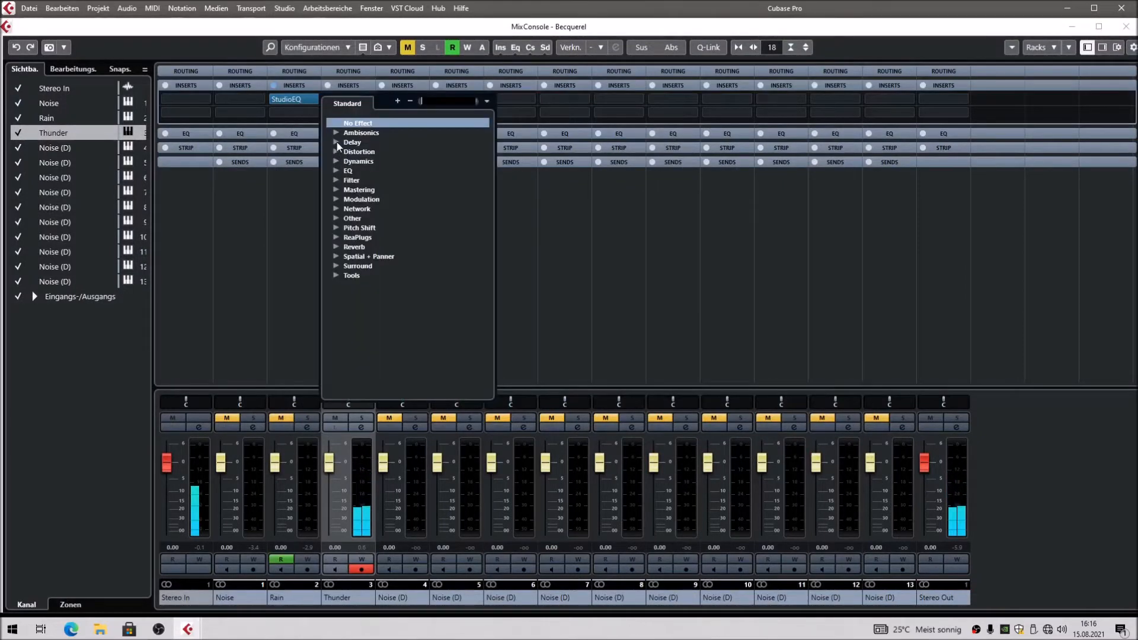
pyautogui.click(336, 171)
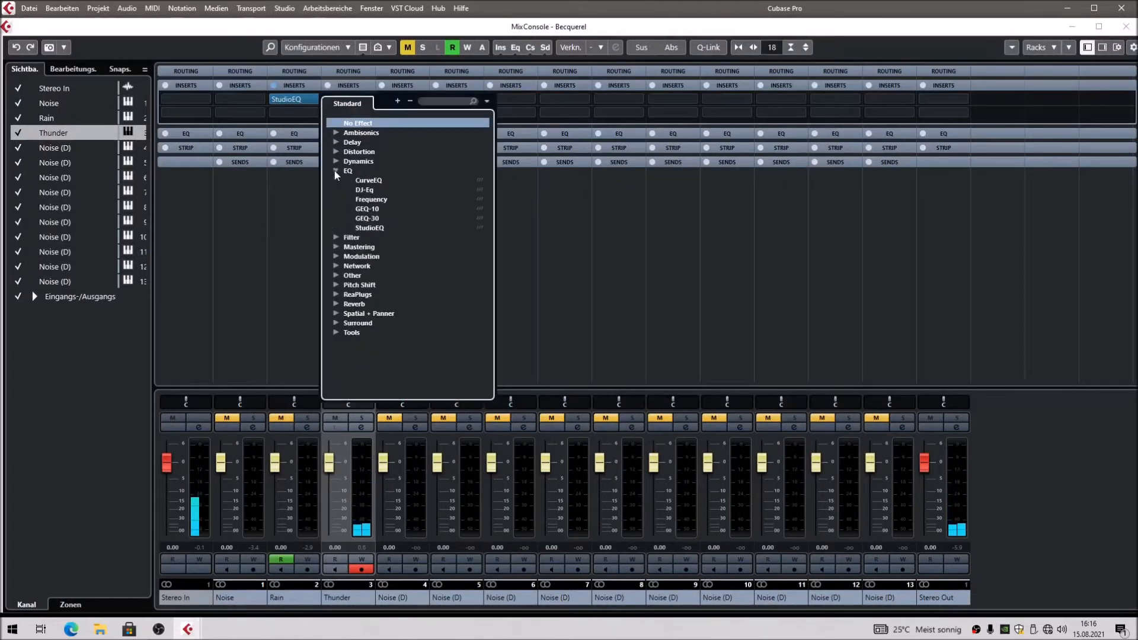
pyautogui.click(366, 228)
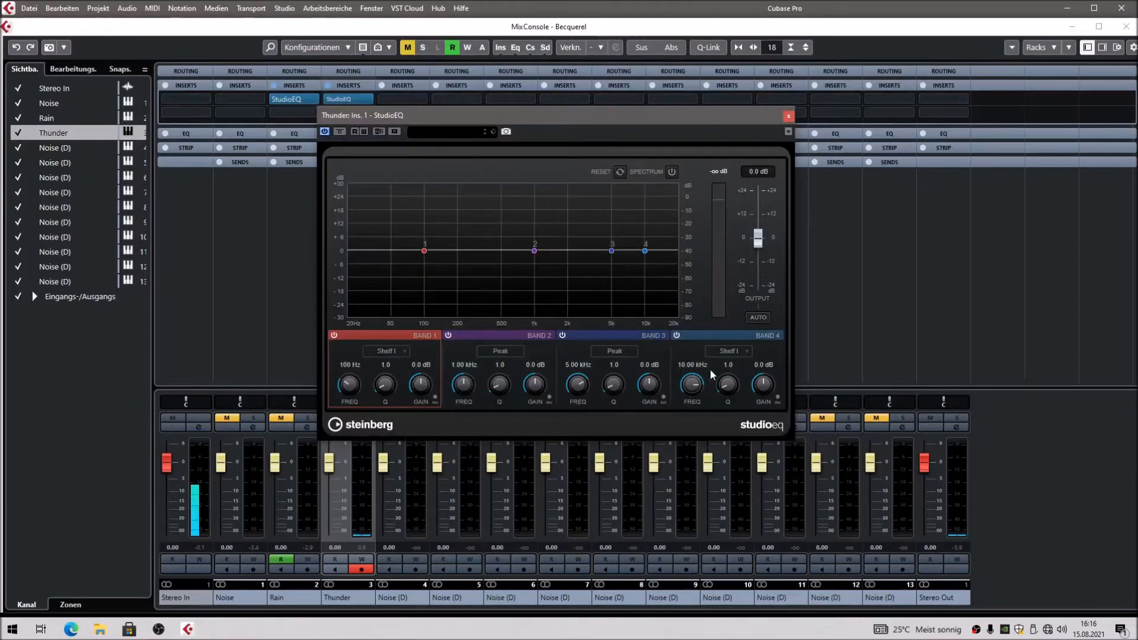
# Enable the StudioEQ spectrum display and make band 4 a Cut filter at 281 Hz with Q 1.2
pyautogui.click(671, 173)
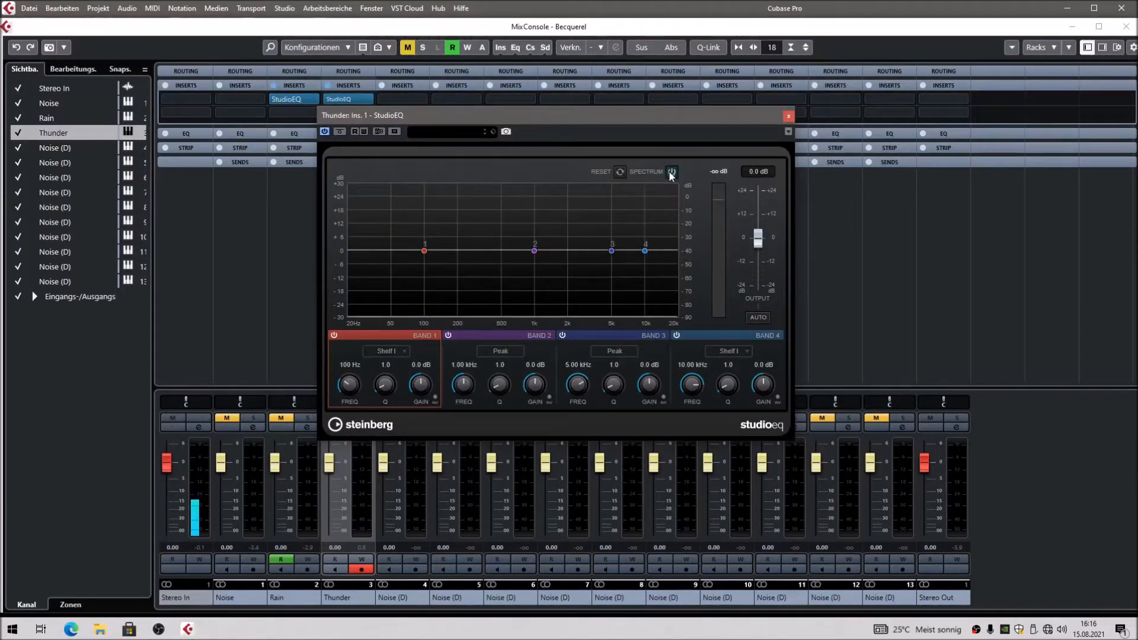
pyautogui.click(728, 353)
pyautogui.click(737, 404)
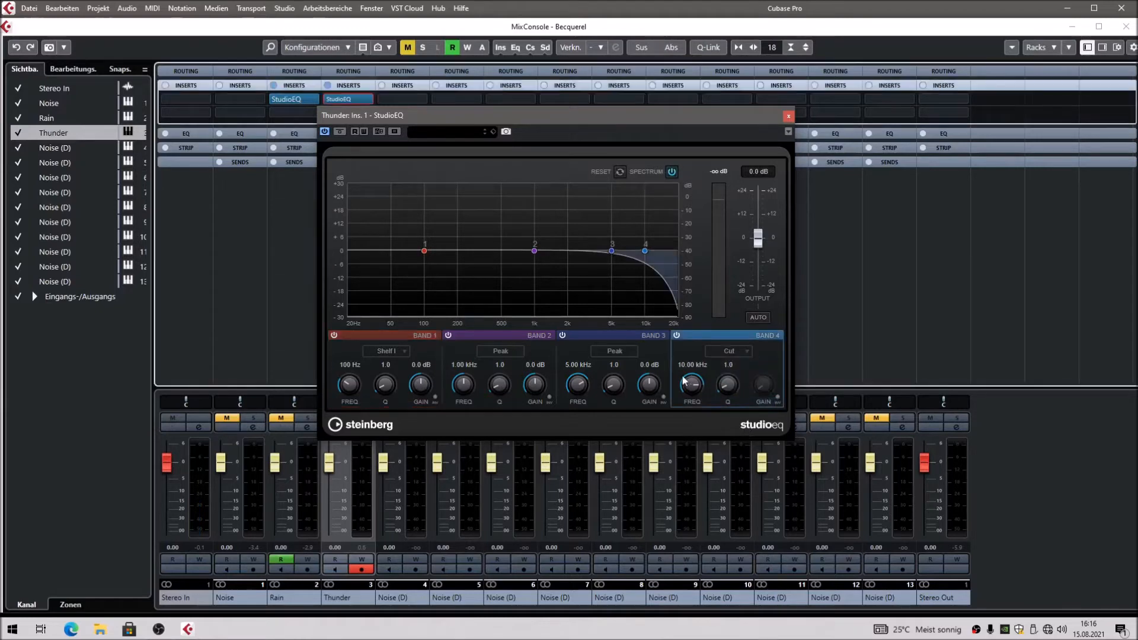
pyautogui.moveTo(685, 381); pyautogui.dragTo(676, 432)
pyautogui.moveTo(727, 358); pyautogui.dragTo(677, 420)
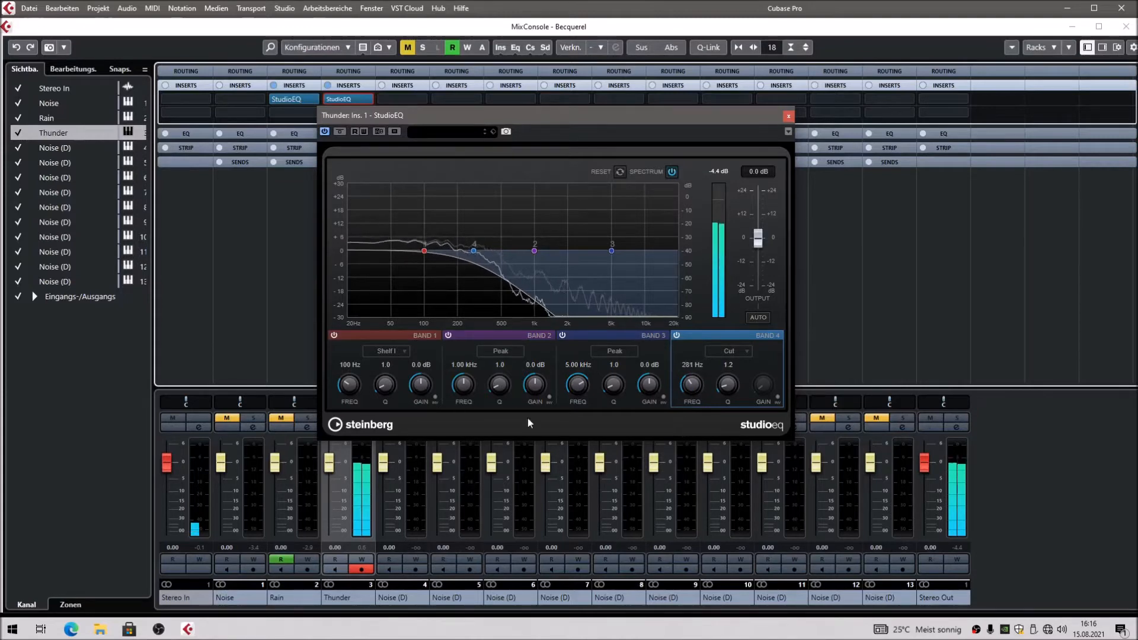
# Make band 1 a Shelf II at about 163 Hz with 5.9 dB gain, then close the EQ and return to the project window
pyautogui.click(397, 353)
pyautogui.click(392, 379)
pyautogui.moveTo(424, 257); pyautogui.dragTo(451, 241)
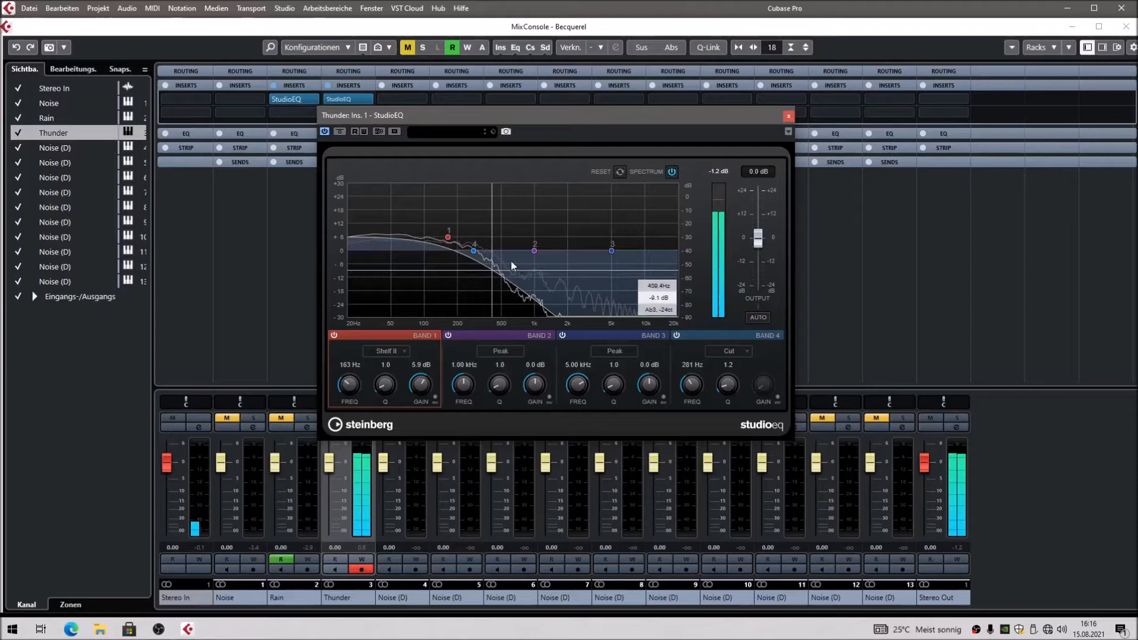
pyautogui.click(787, 116)
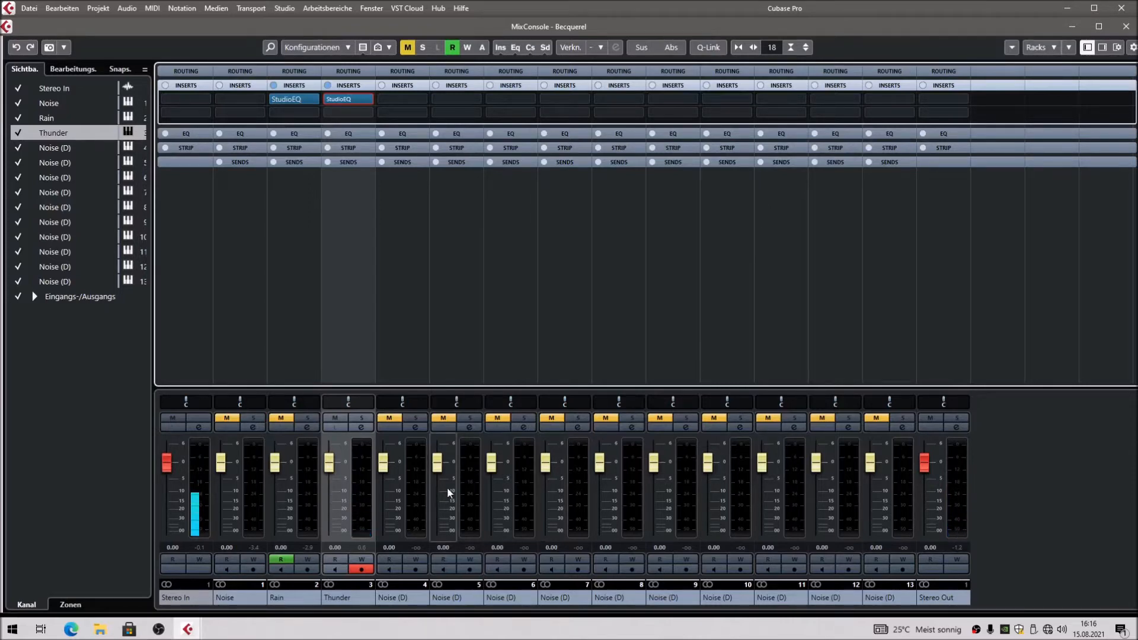
pyautogui.press('F3')
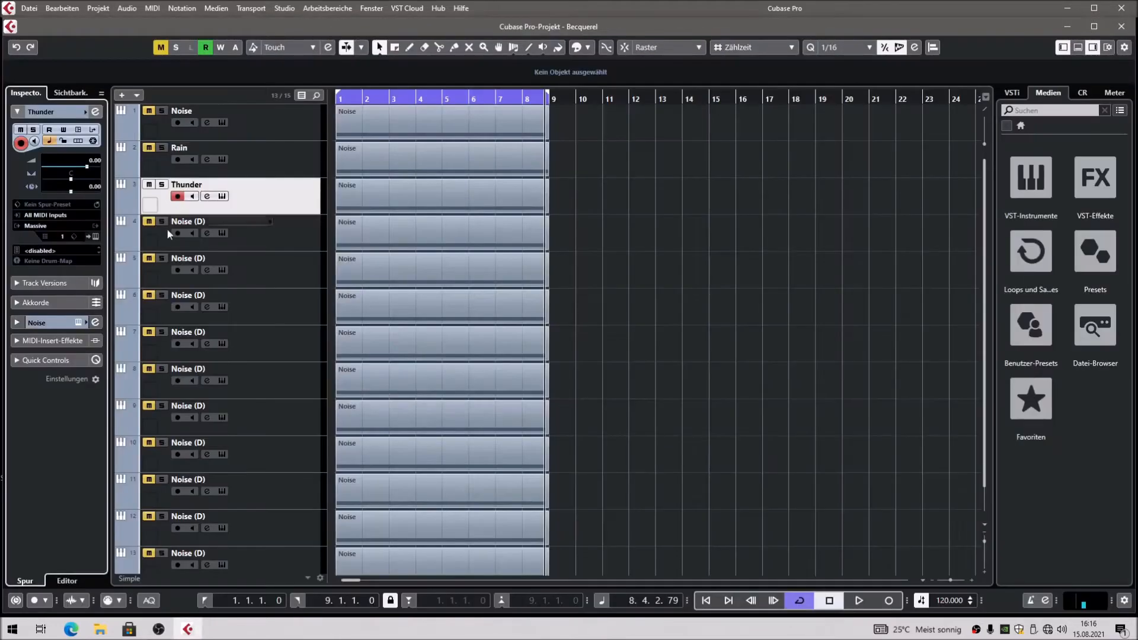
# Show the Thunder track's automation lane, assign StudioEQ's Band4 FreqHFL parameter to it, and enlarge the lane
pyautogui.click(120, 209)
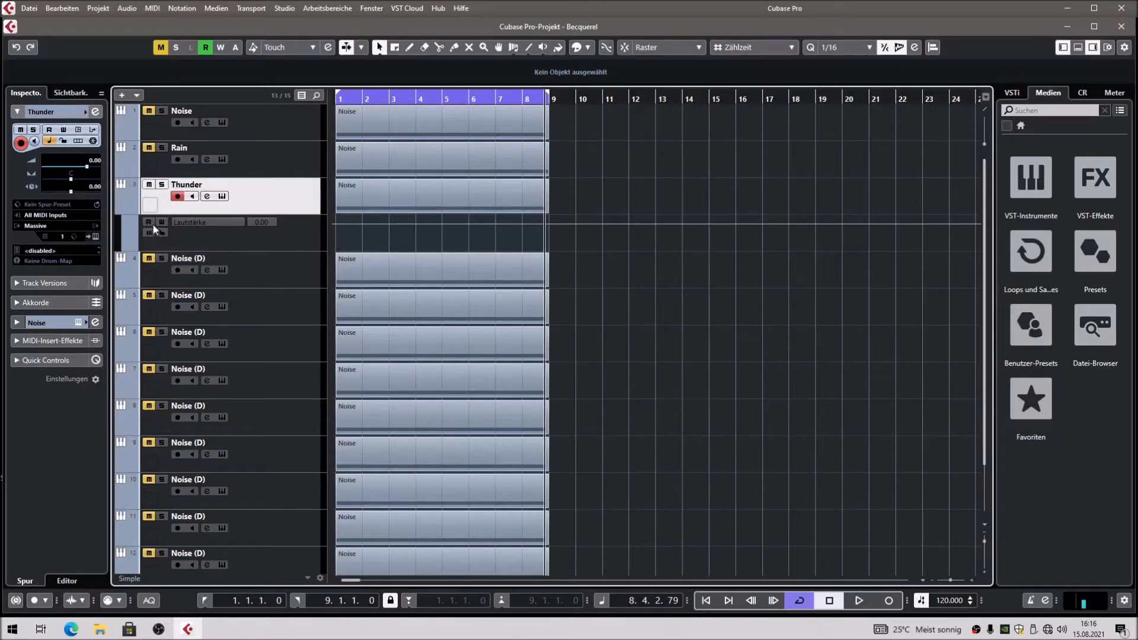
pyautogui.click(208, 221)
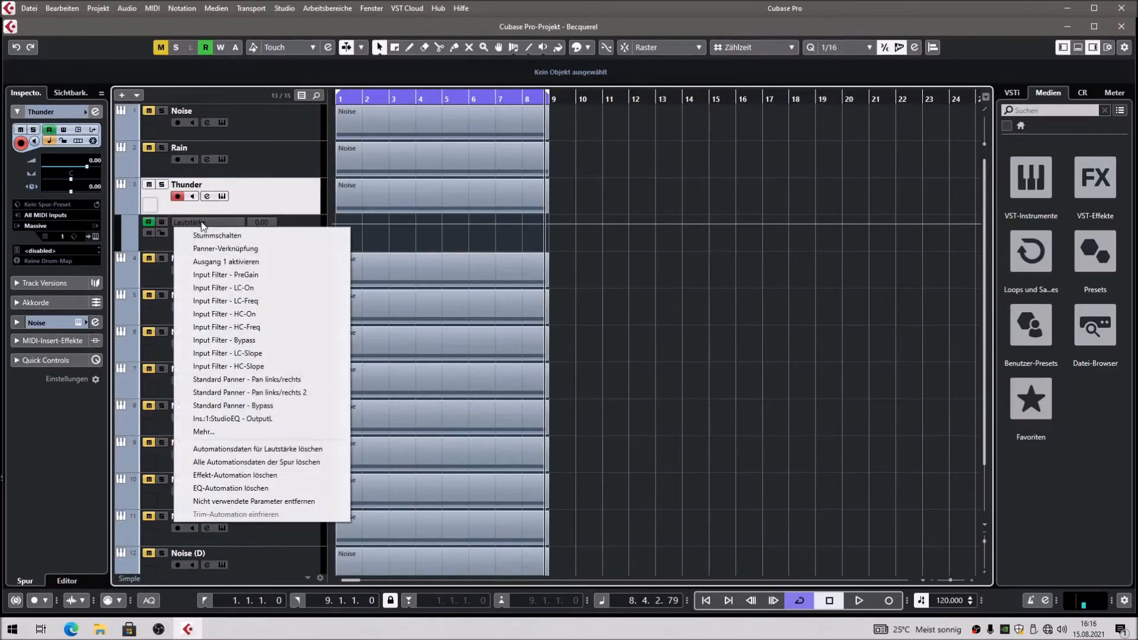
pyautogui.click(215, 431)
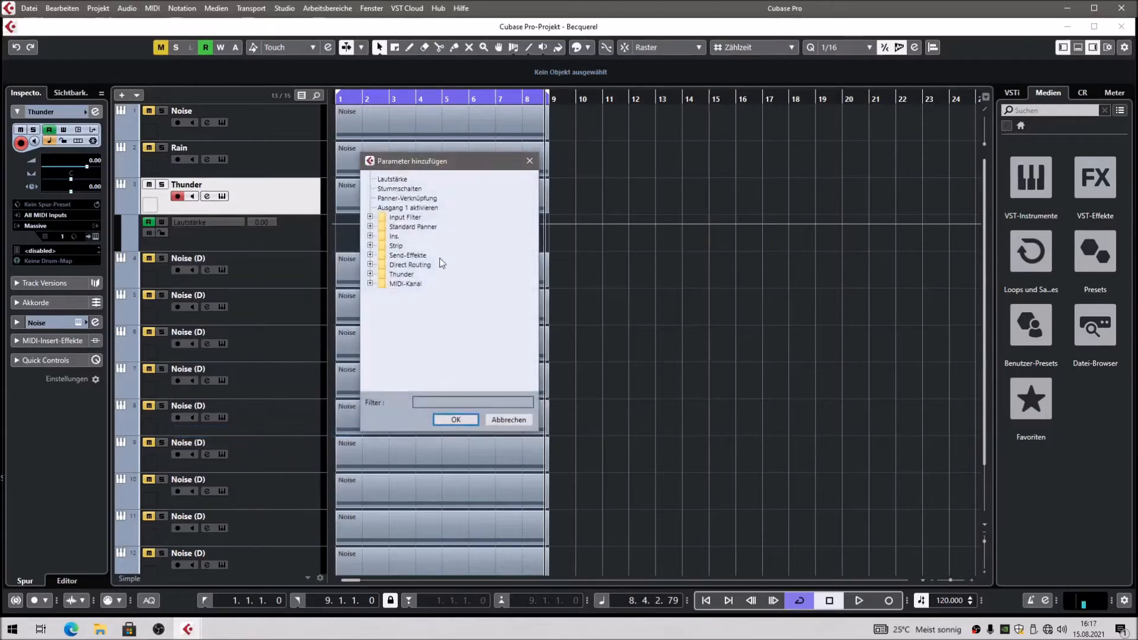
pyautogui.click(370, 236)
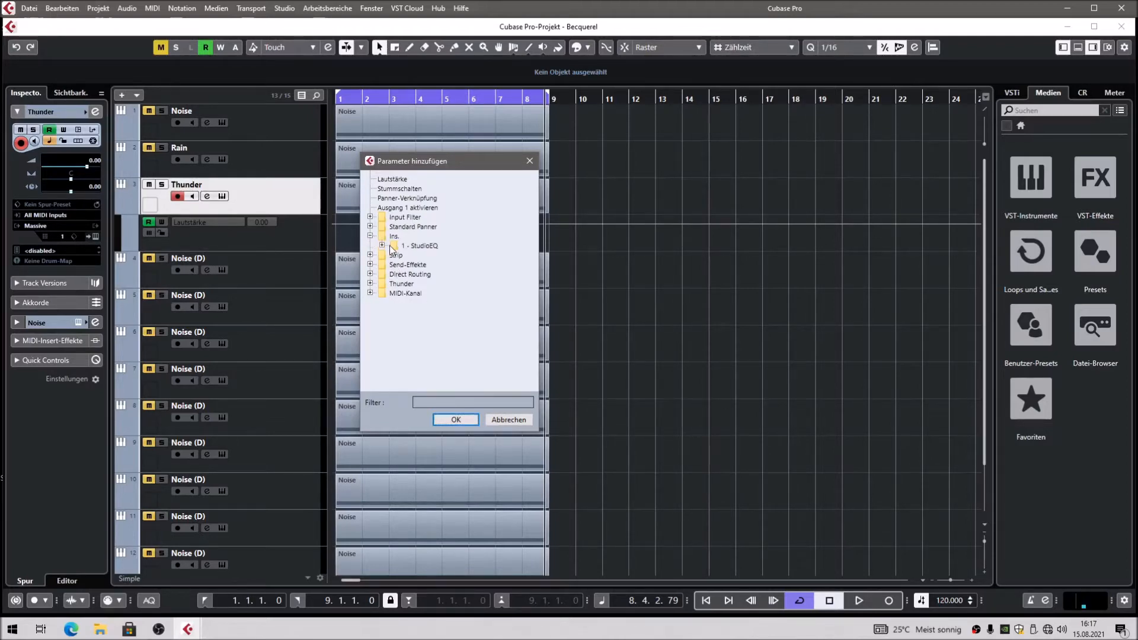
pyautogui.click(381, 246)
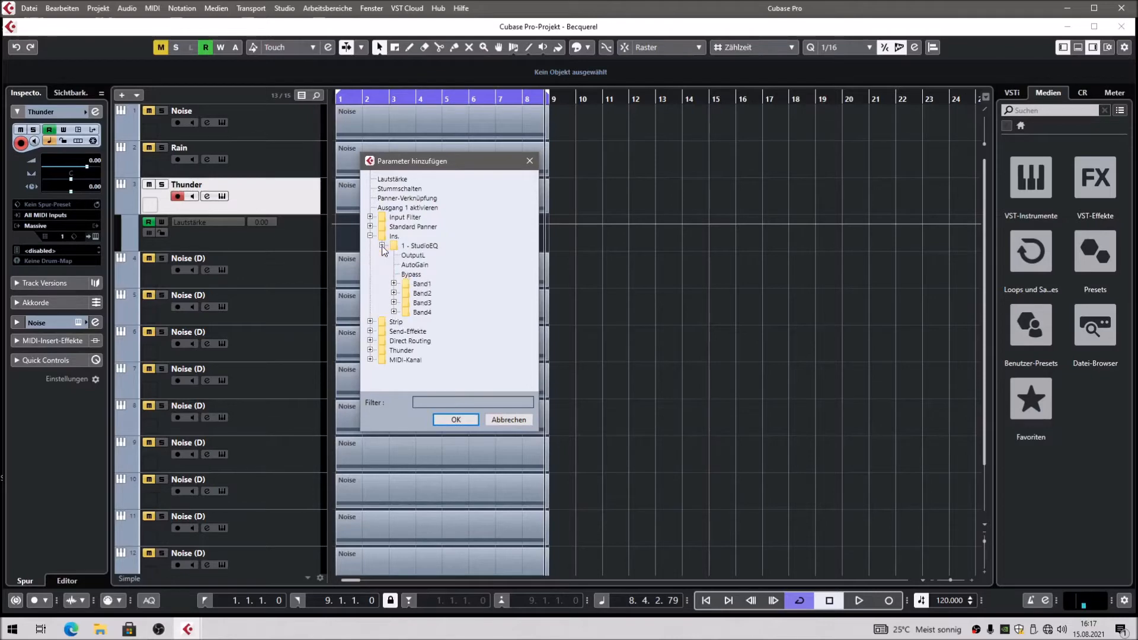
pyautogui.click(393, 313)
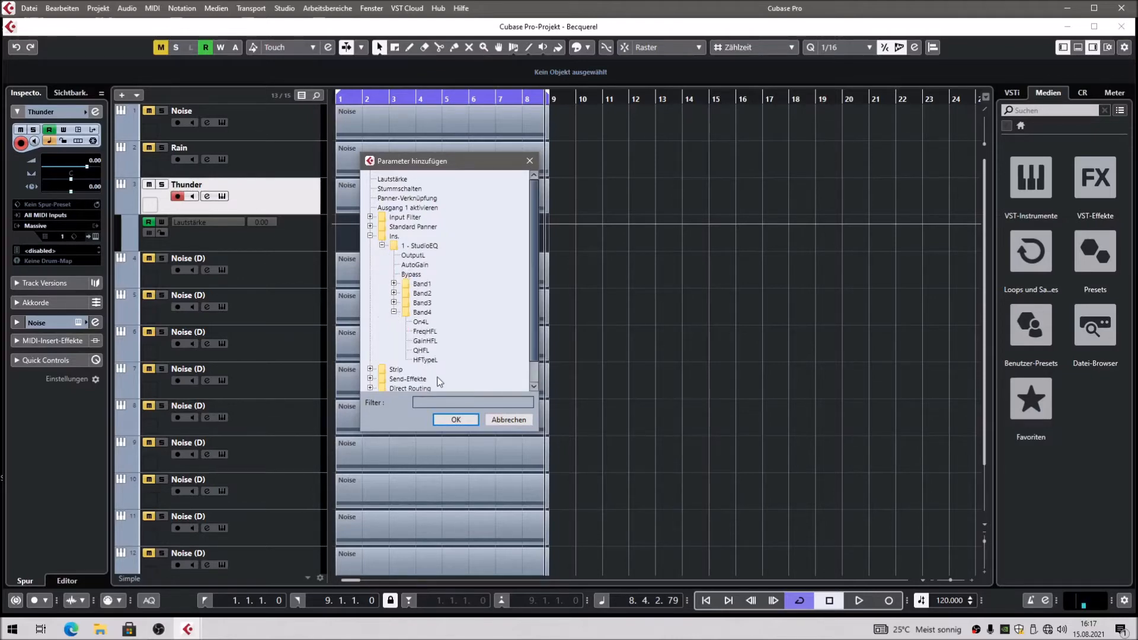
pyautogui.click(456, 419)
pyautogui.moveTo(292, 251); pyautogui.dragTo(297, 358)
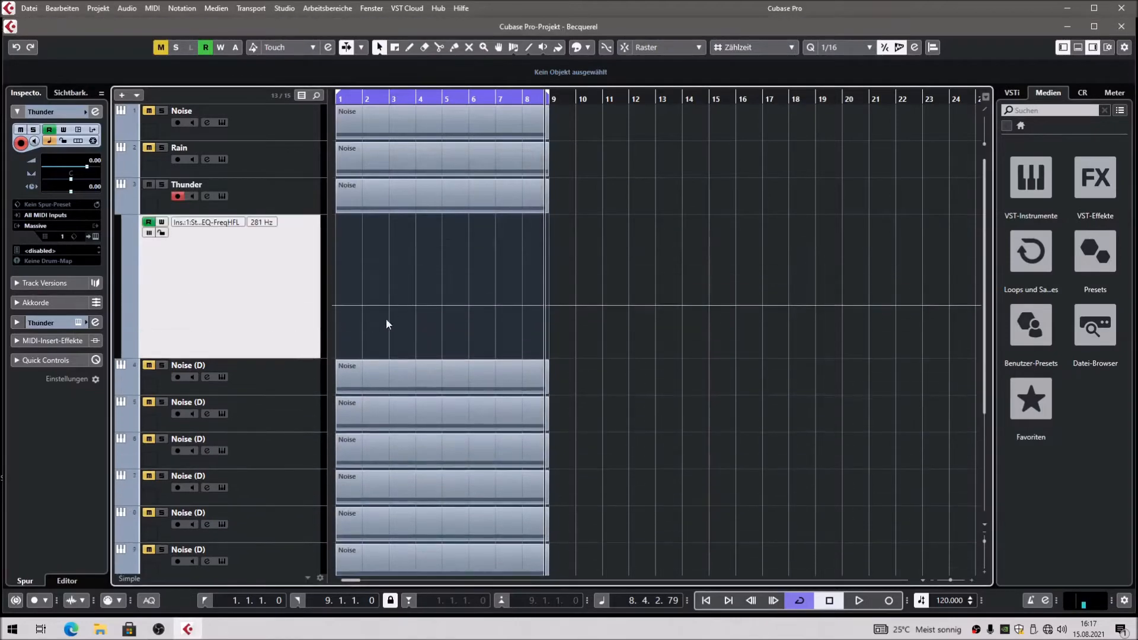
# Draw a five-point FreqHFL curve rising to bar 3, dipping at bar 5 and ending at 96 Hz near bar 8, audition it, and hide the lane
pyautogui.click(338, 305)
pyautogui.moveTo(389, 305)
pyautogui.mouseDown()
pyautogui.moveTo(395, 286)
pyautogui.moveTo(389, 296)
pyautogui.mouseUp()
pyautogui.press('space')
pyautogui.moveTo(334, 305); pyautogui.dragTo(337, 315)
pyautogui.moveTo(443, 296); pyautogui.dragTo(523, 318)
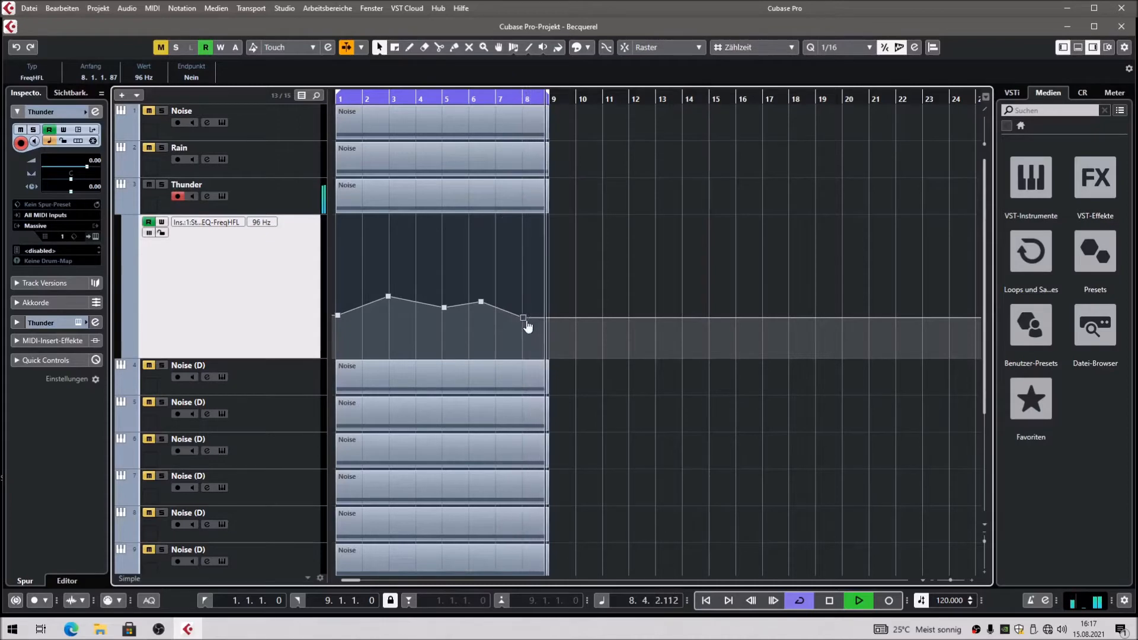
pyautogui.press('space')
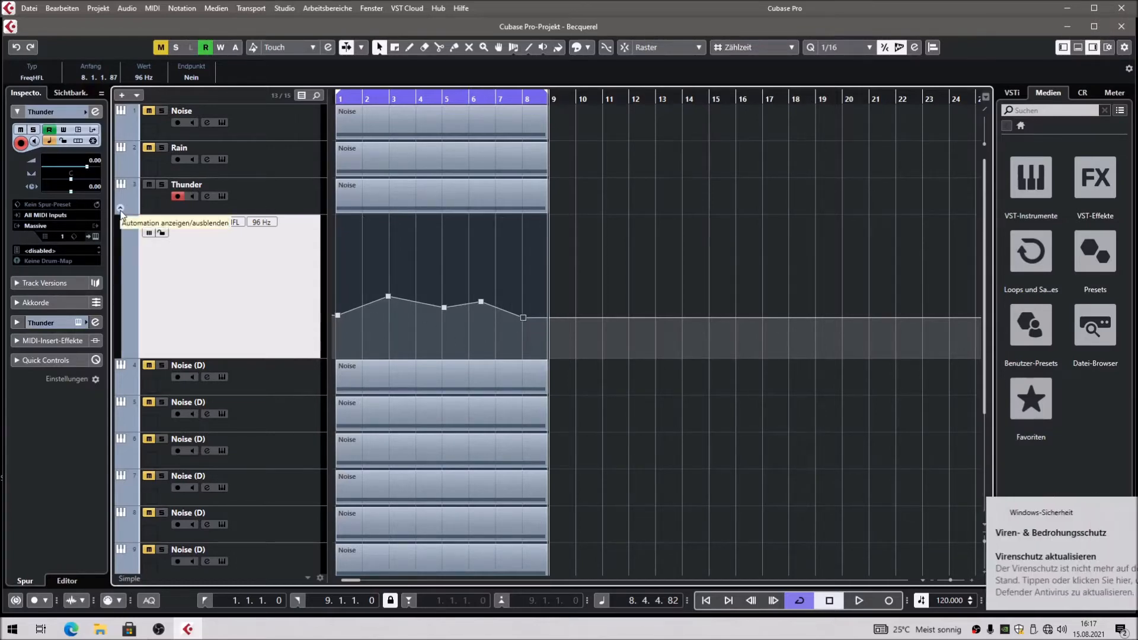
pyautogui.click(119, 209)
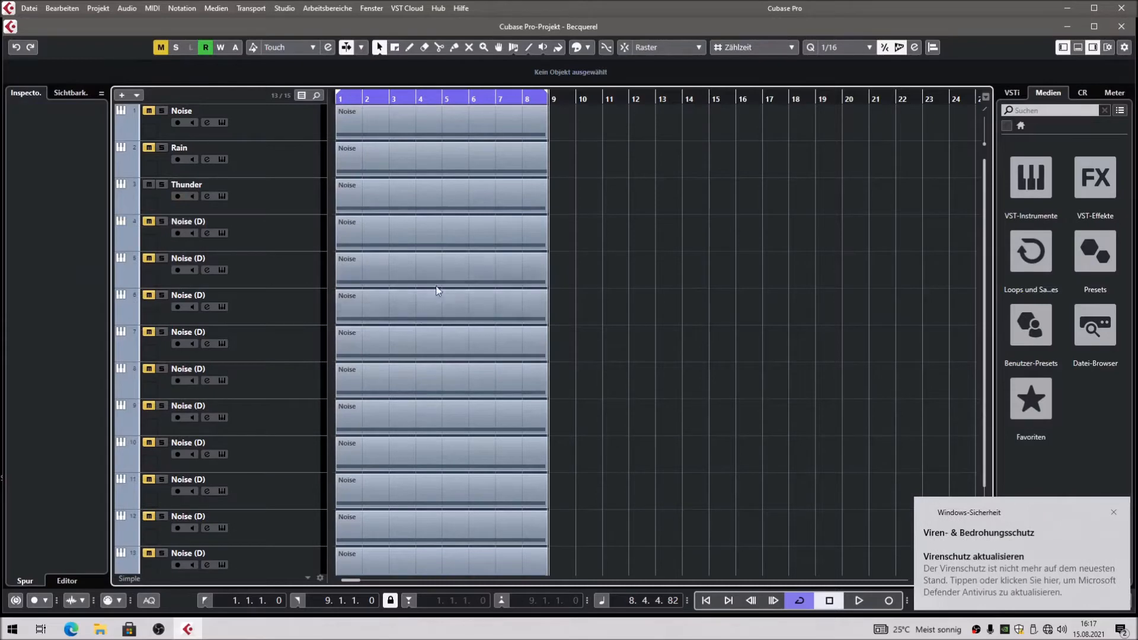
# Rename the fourth track, the first remaining Noise (D) duplicate, as Lightning
pyautogui.click(267, 240)
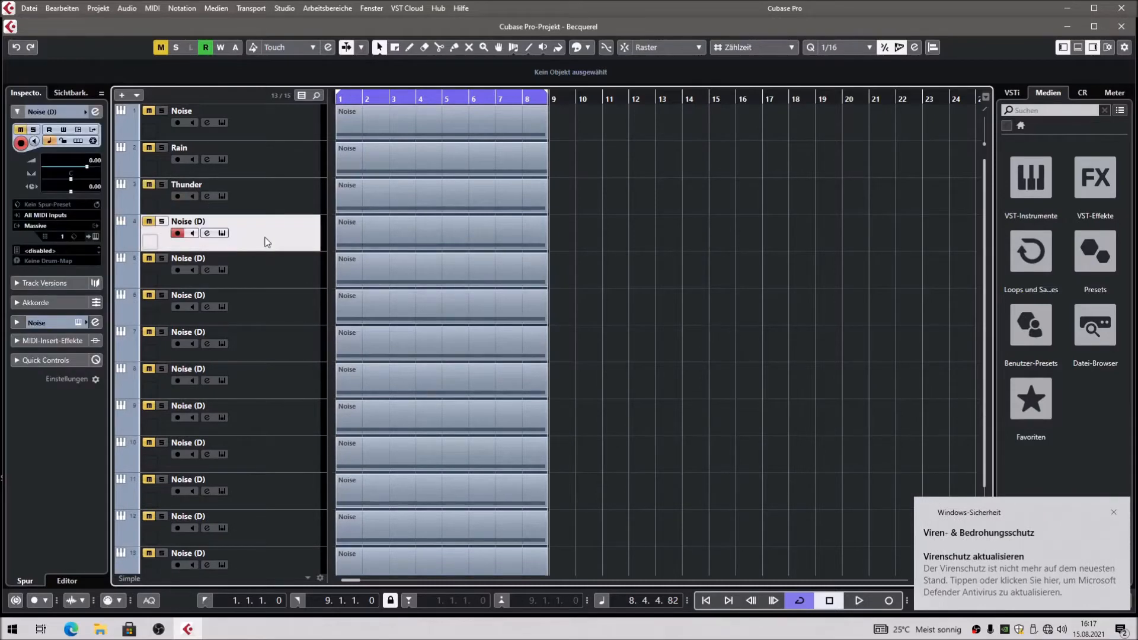
pyautogui.doubleClick(184, 223)
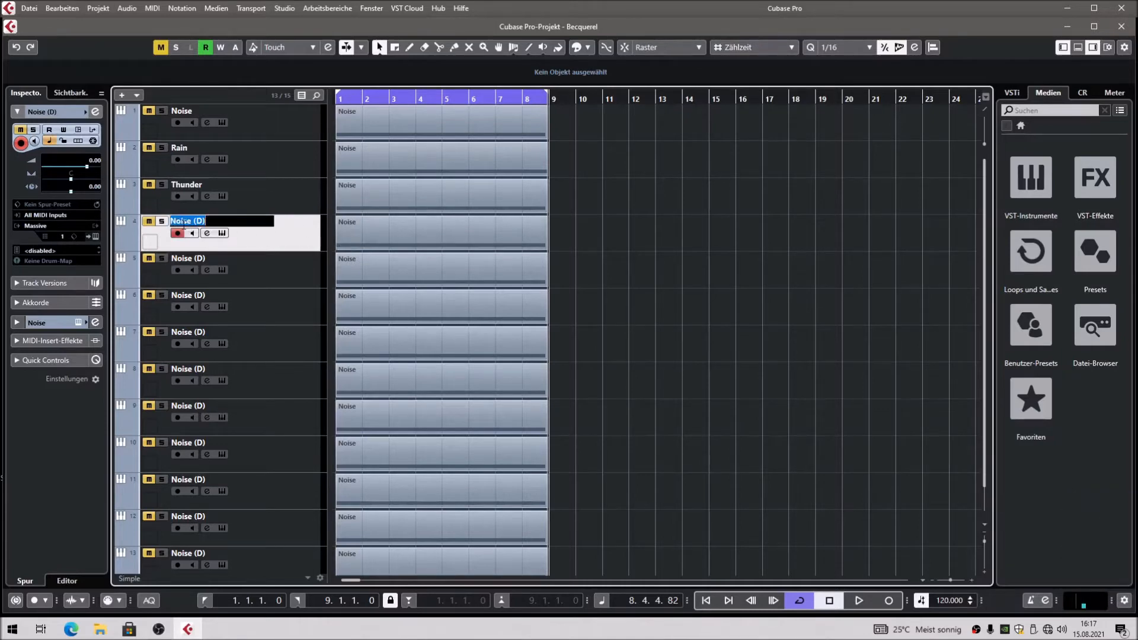
pyautogui.write('Lightning')
pyautogui.press('Return')
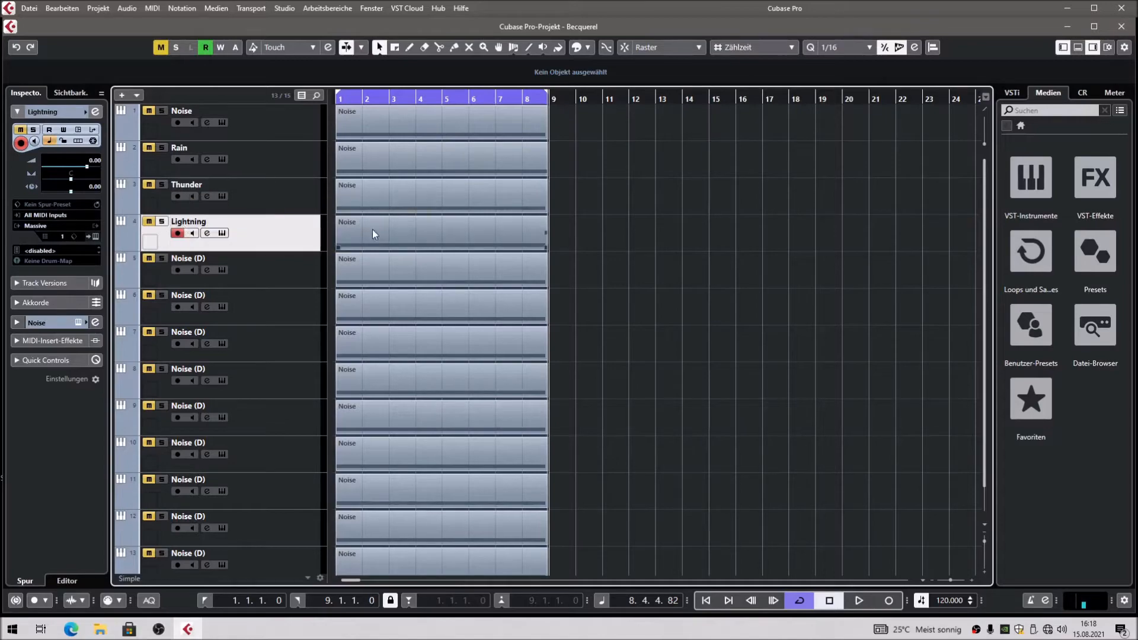
# Open the Lightning track's Noise part for note editing and shorten its C1 note to end just after beat 1.4
pyautogui.click(433, 242)
pyautogui.doubleClick(434, 242)
pyautogui.click(949, 378)
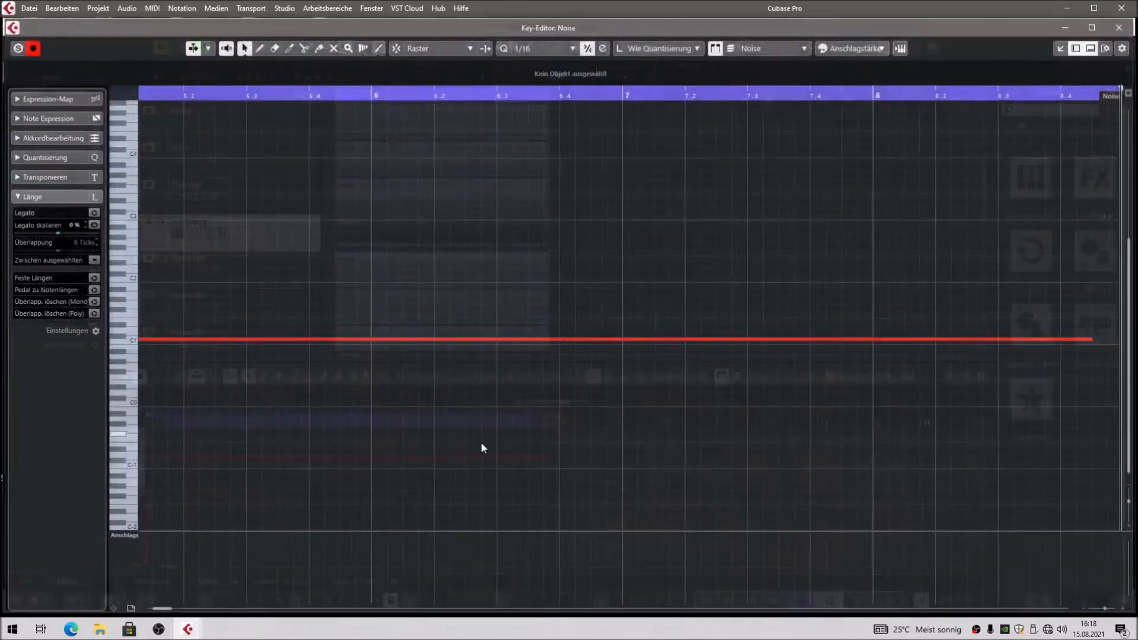
pyautogui.scroll(-6, 509, 410)
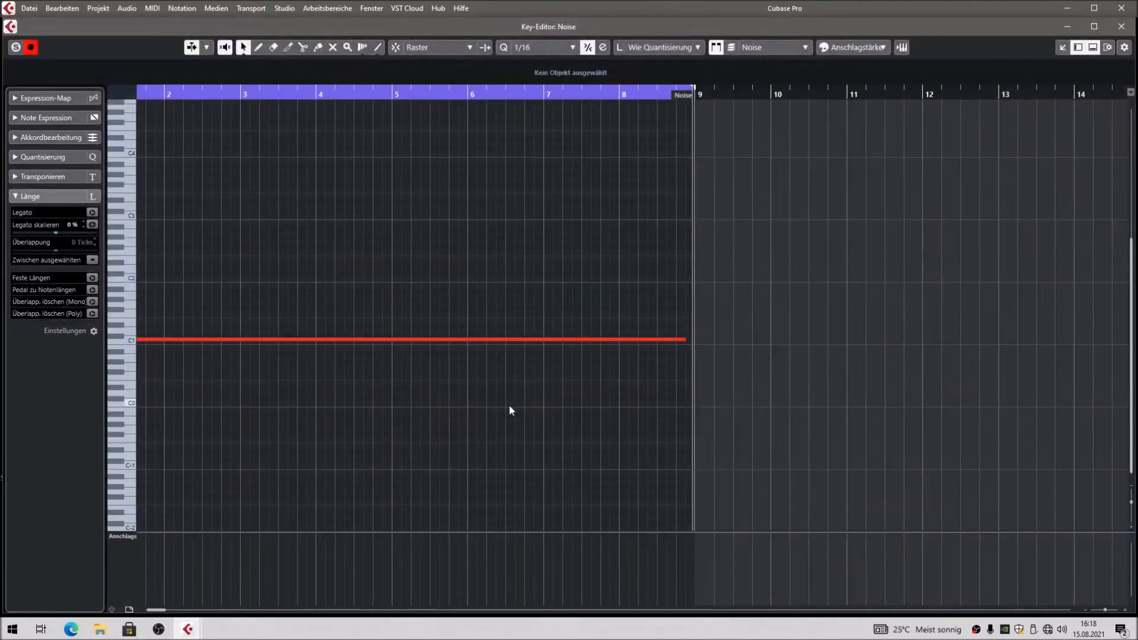
pyautogui.scroll(-2, 510, 407)
pyautogui.scroll(1, 497, 391)
pyautogui.hscroll(-2, 474, 397)
pyautogui.moveTo(625, 340); pyautogui.dragTo(183, 341)
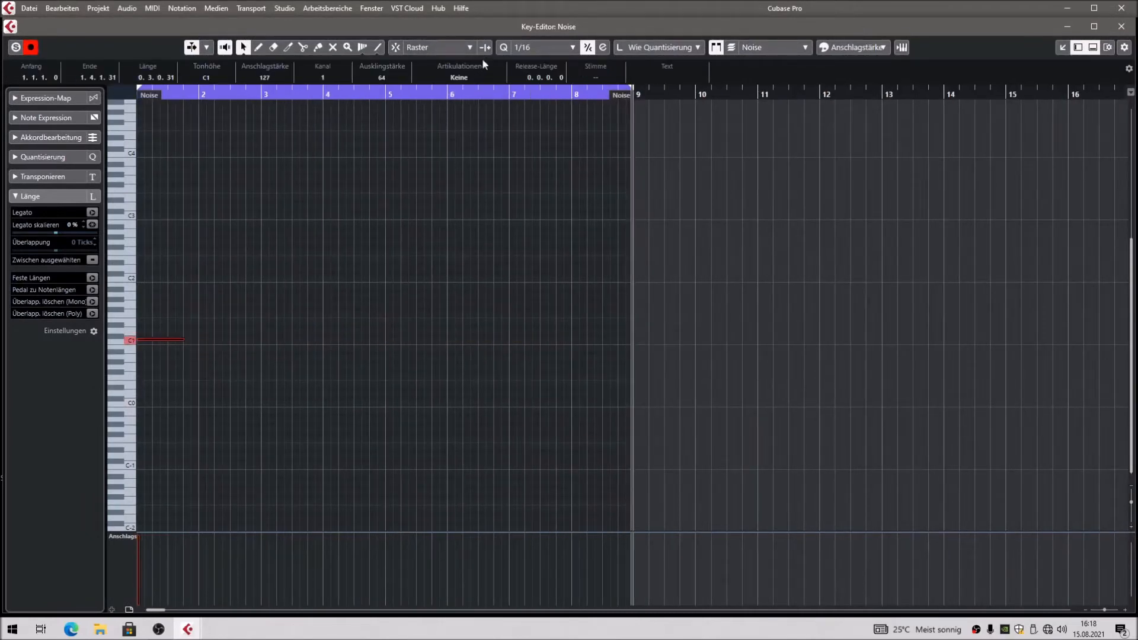
# With snap enabled, limit the loop range to bar 1 and trim the C1 note to end exactly at beat 1.4, closing the key editor
pyautogui.click(395, 47)
pyautogui.moveTo(634, 95); pyautogui.dragTo(204, 102)
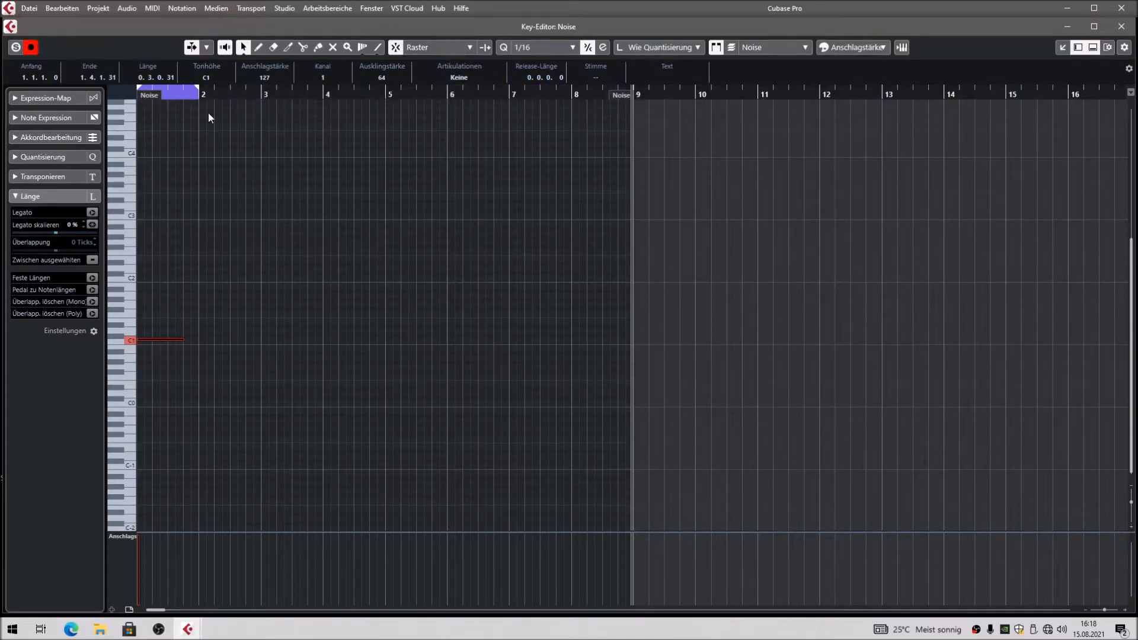
pyautogui.press('h')
pyautogui.press('h')
pyautogui.press('h')
pyautogui.press('h')
pyautogui.press('h')
pyautogui.press('h')
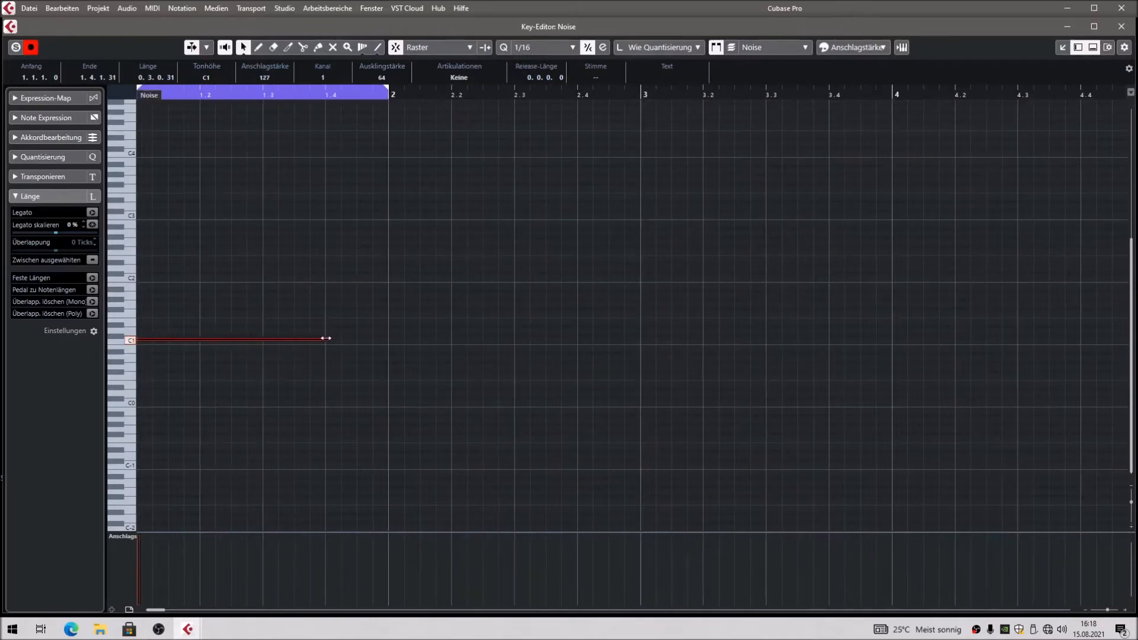
pyautogui.moveTo(327, 340); pyautogui.dragTo(317, 341)
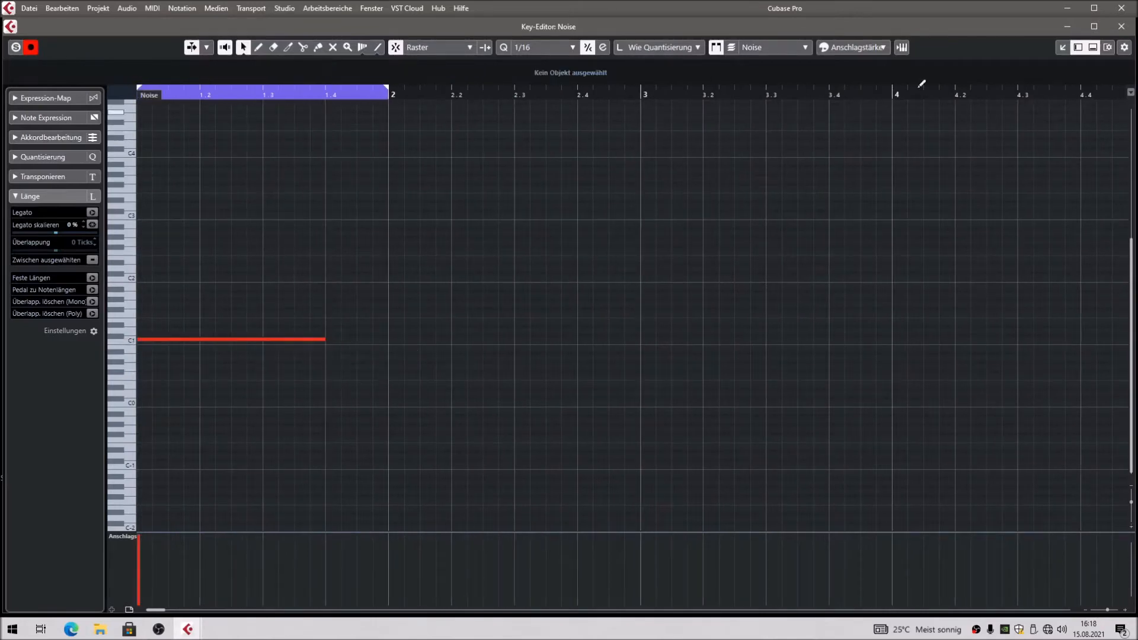
pyautogui.click(1062, 48)
pyautogui.click(1076, 49)
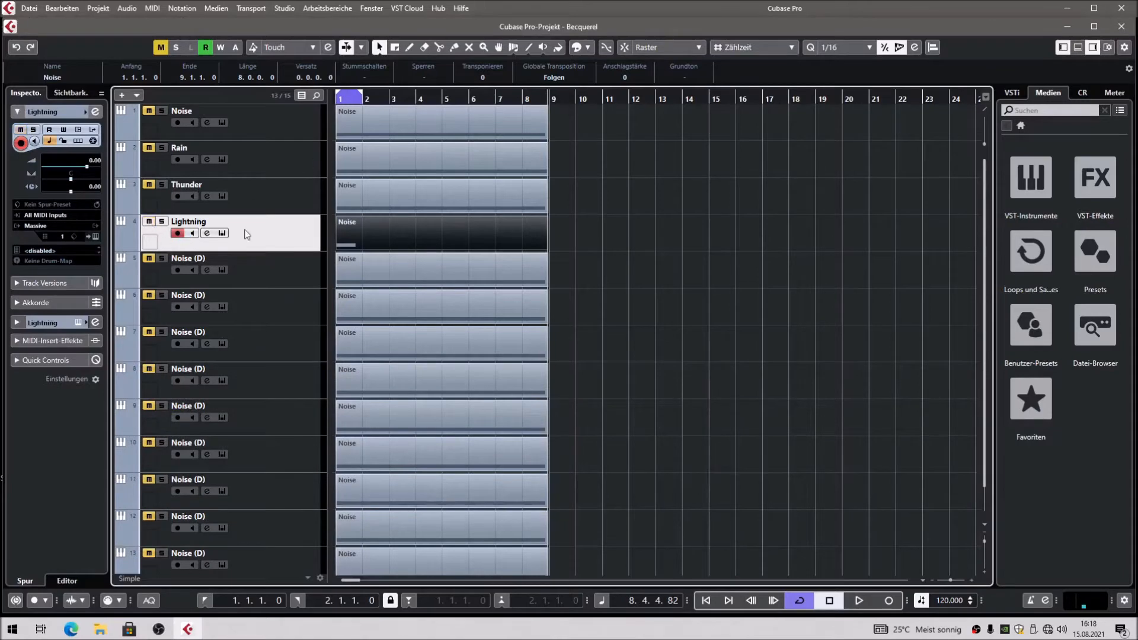
# Open the Lightning track's Massive instrument, show envelope 4 and start auditioning the loop with the plug-in window moved clear of the tracks
pyautogui.click(95, 237)
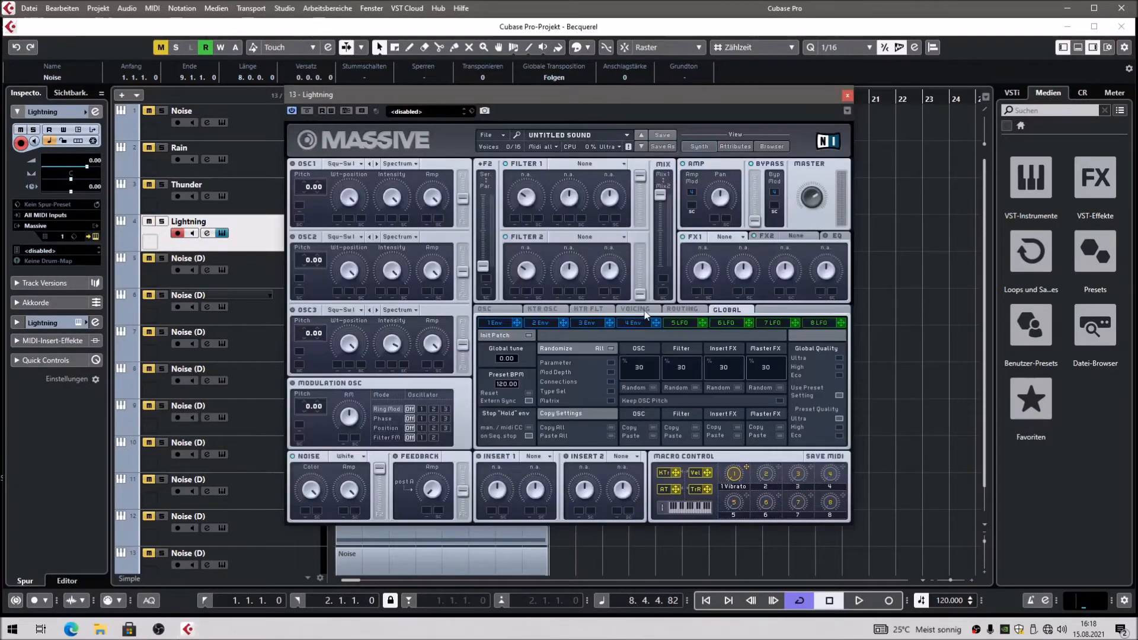
pyautogui.click(633, 324)
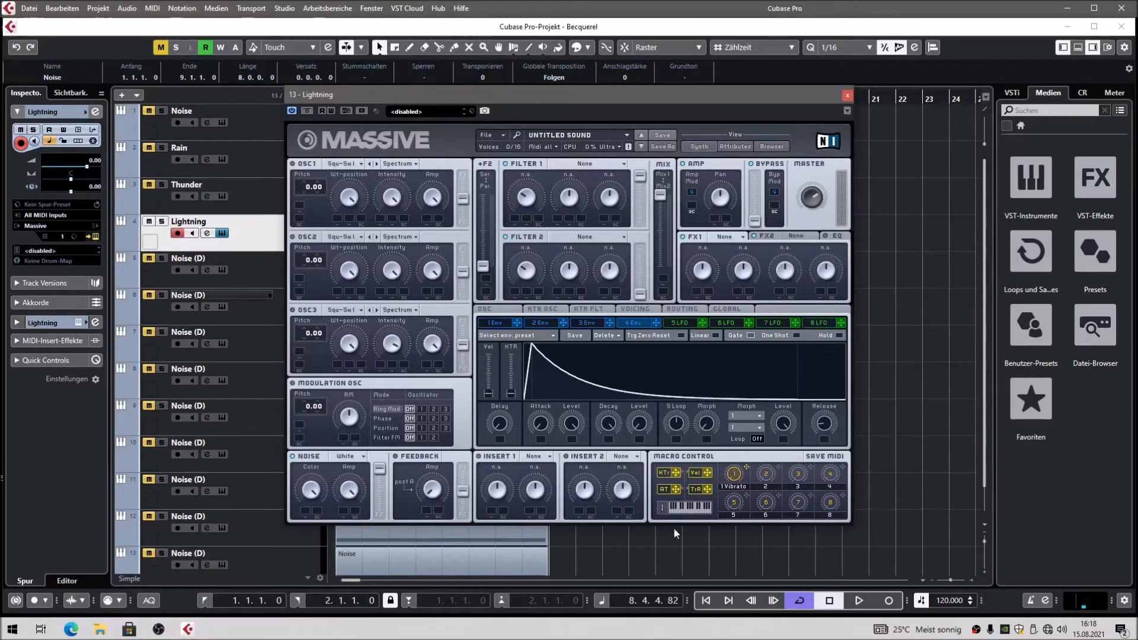
pyautogui.moveTo(351, 110); pyautogui.dragTo(682, 135)
pyautogui.press('space')
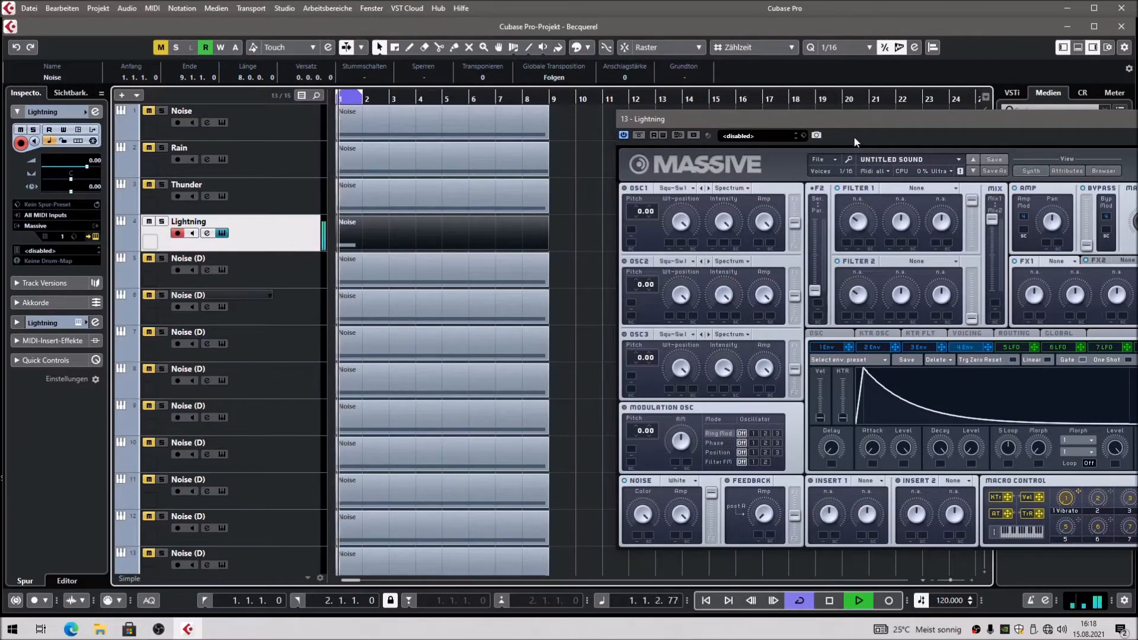
pyautogui.moveTo(830, 121); pyautogui.dragTo(742, 97)
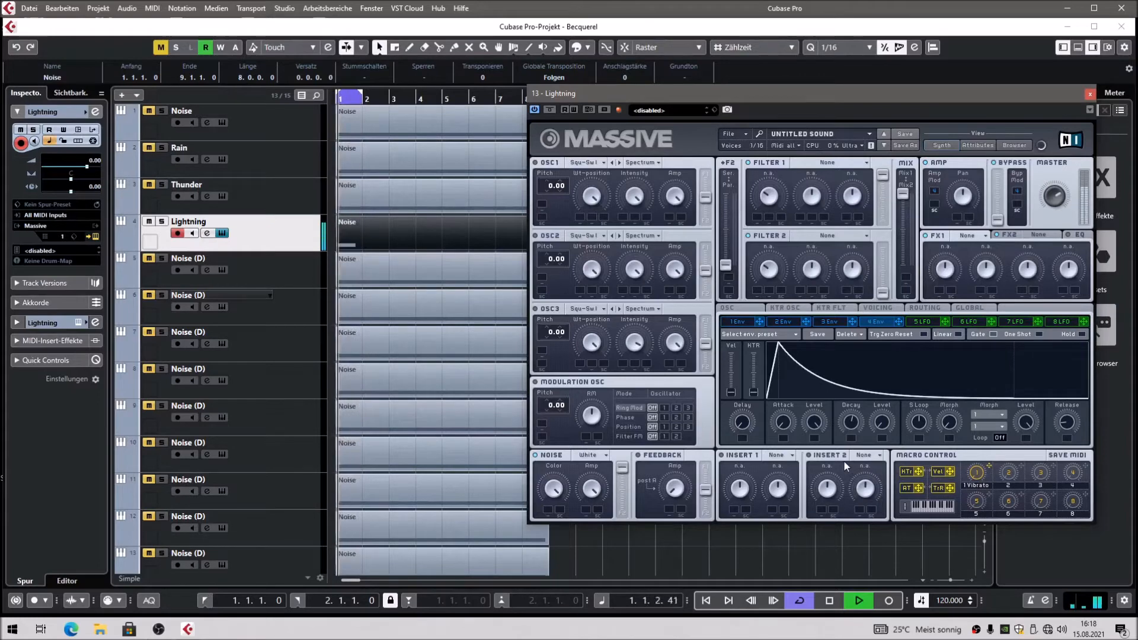
# Raise Massive's Feedback level slider all the way up and audition the lightning loop
pyautogui.press('space')
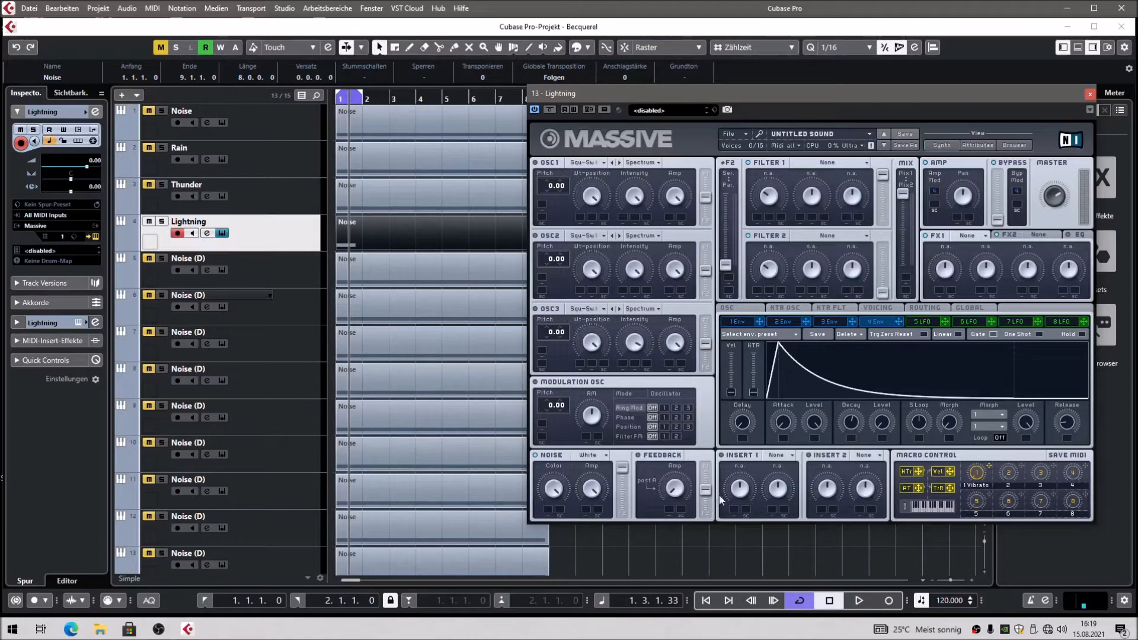
pyautogui.press('space')
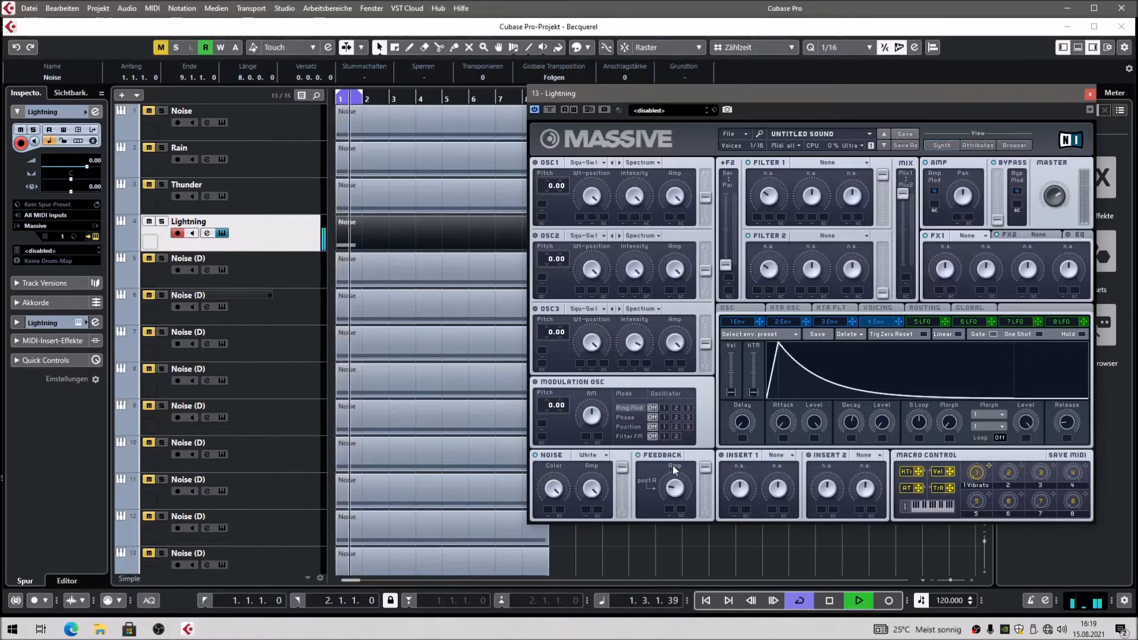
pyautogui.press('space')
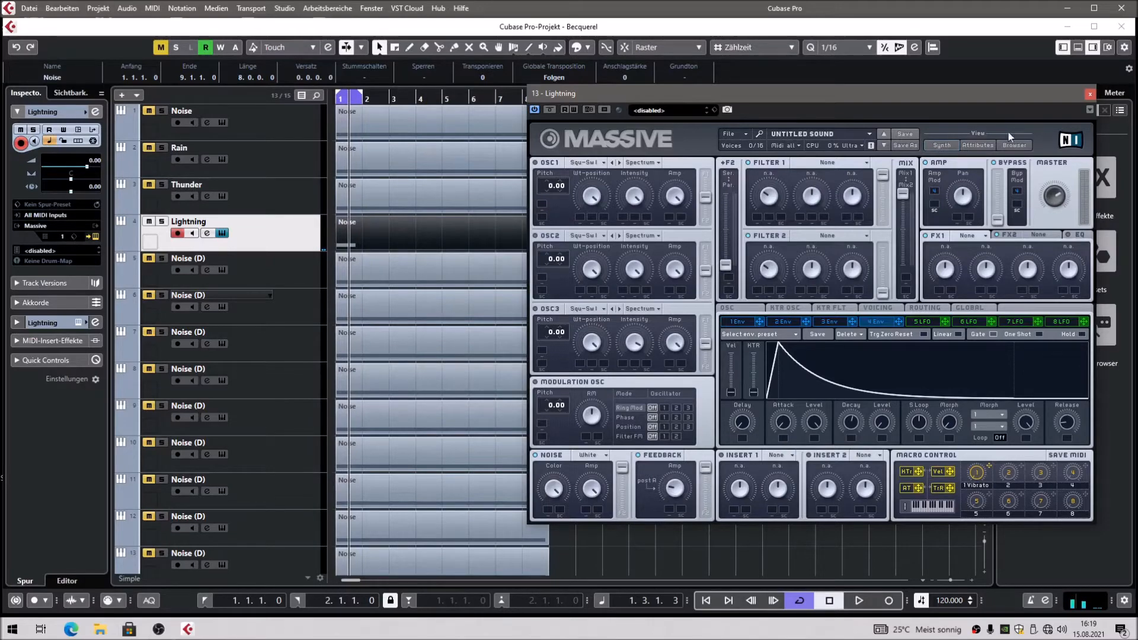
pyautogui.click(1090, 95)
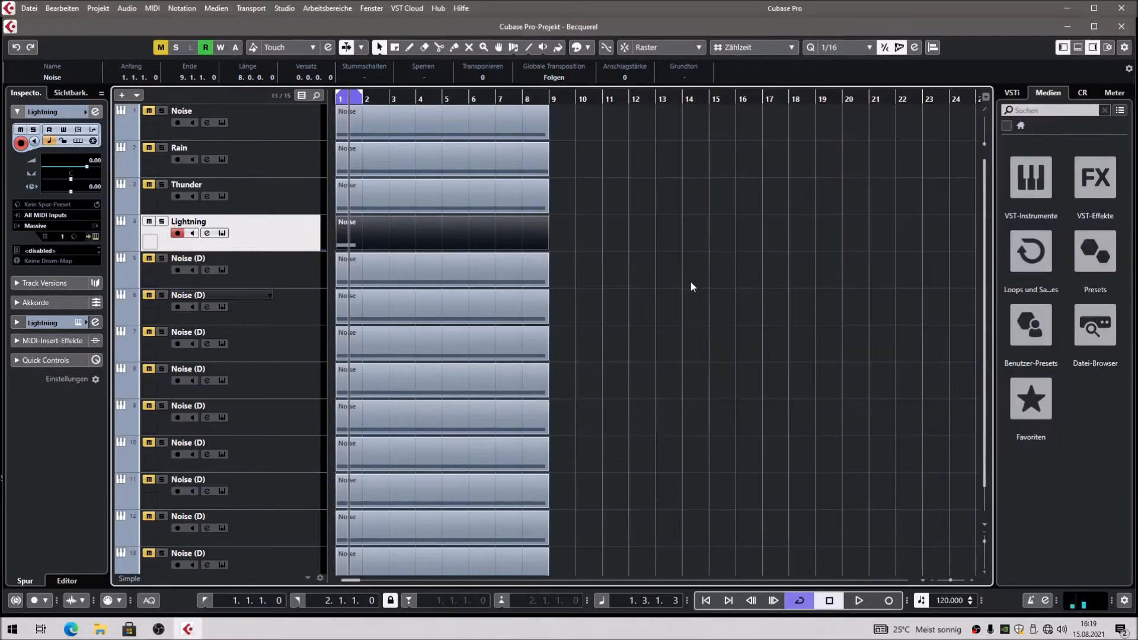
pyautogui.press('F3')
pyautogui.press('F3')
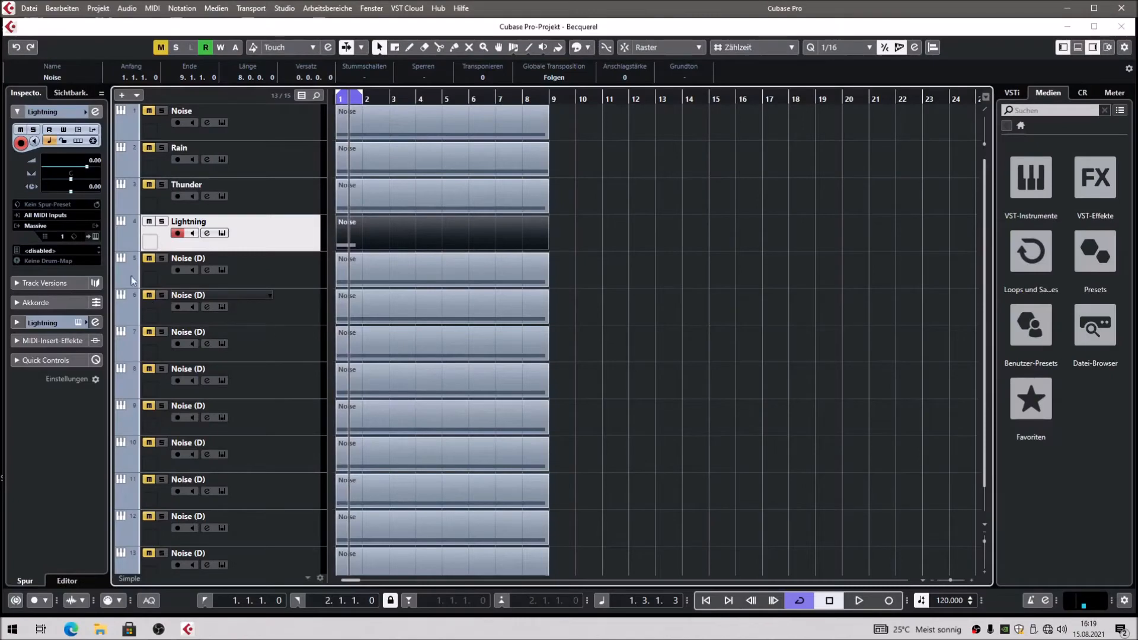
pyautogui.click(95, 237)
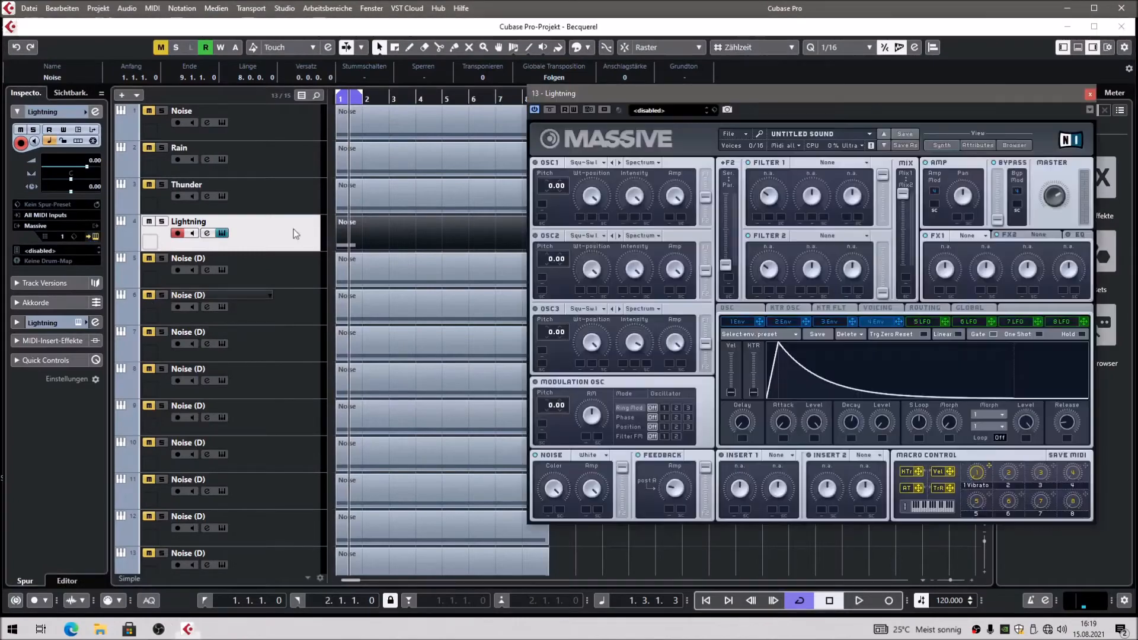
# Try Delay Synced in Massive's FX1 slot, replace it with Dimension Expander, and audition the loop
pyautogui.click(979, 237)
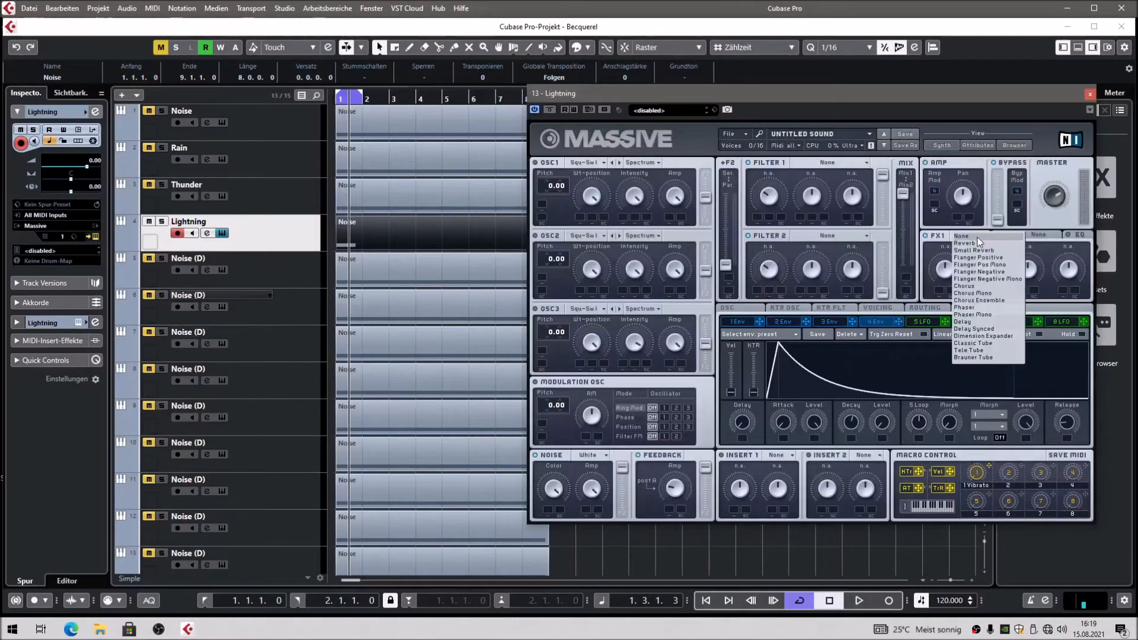
pyautogui.click(979, 329)
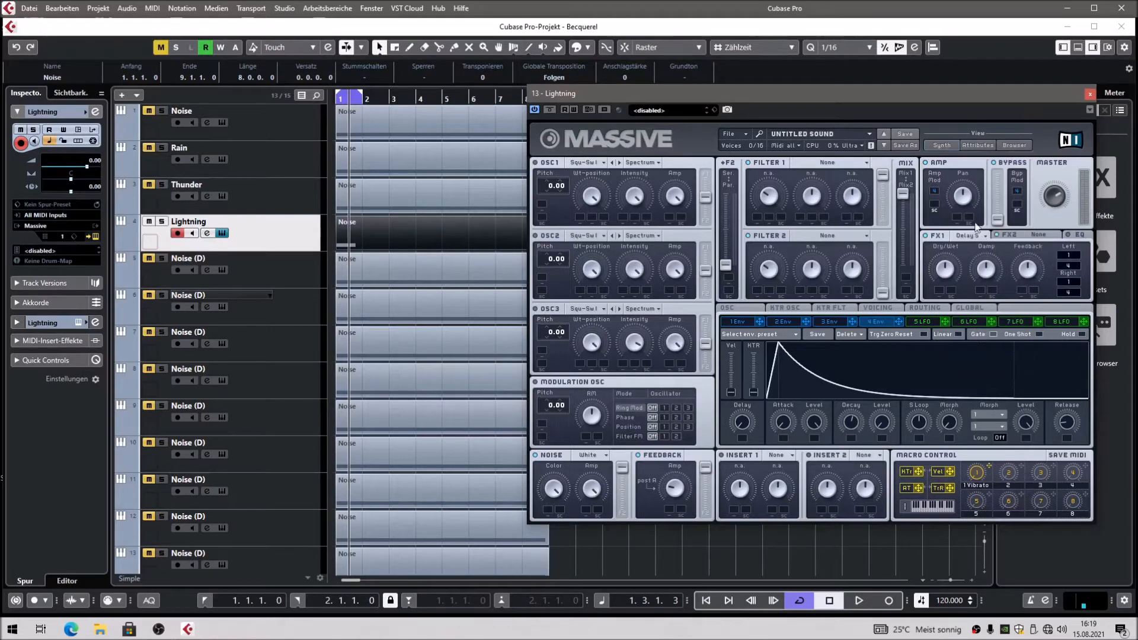
pyautogui.click(978, 235)
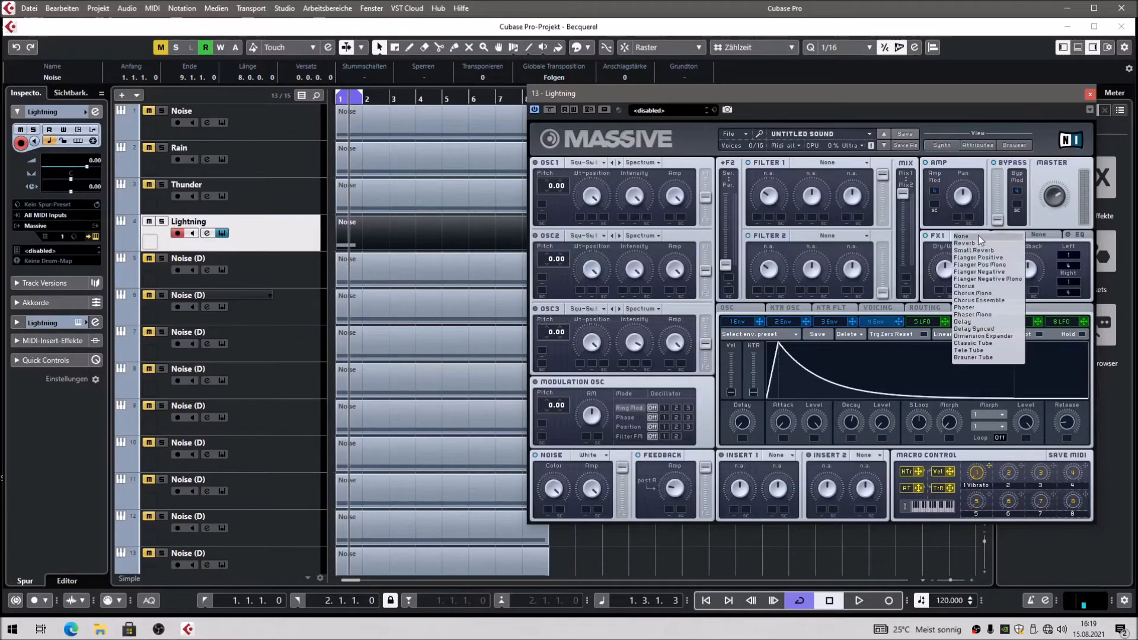
pyautogui.click(977, 337)
pyautogui.press('space')
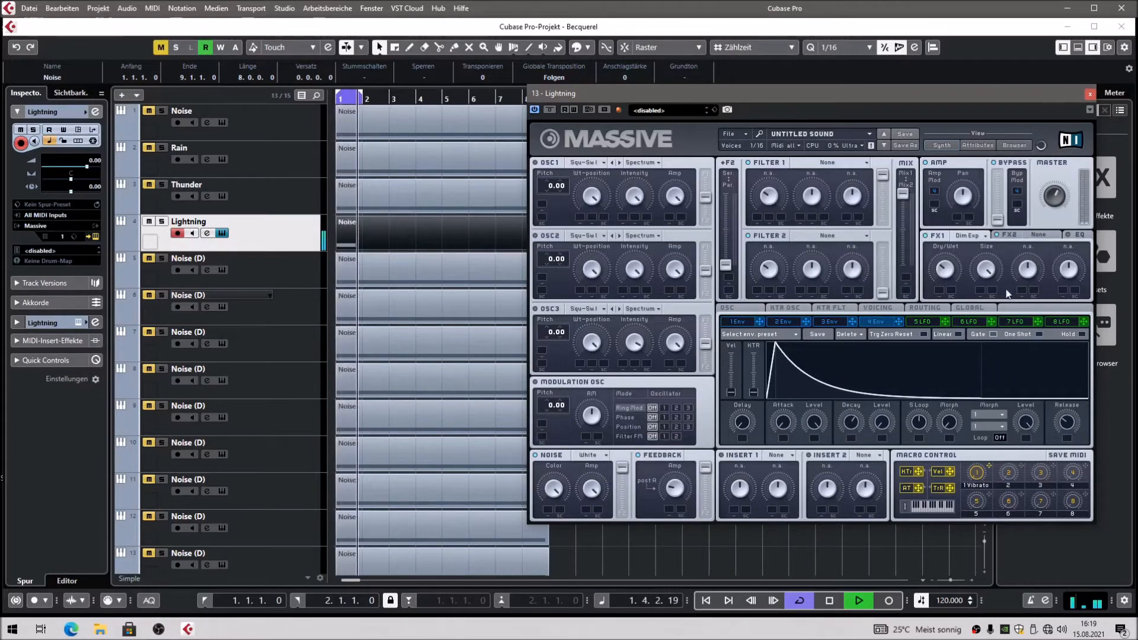
pyautogui.press('space')
# Load Reverb into Massive's FX2 slot, audition the loop, and close the instrument window
pyautogui.click(1045, 235)
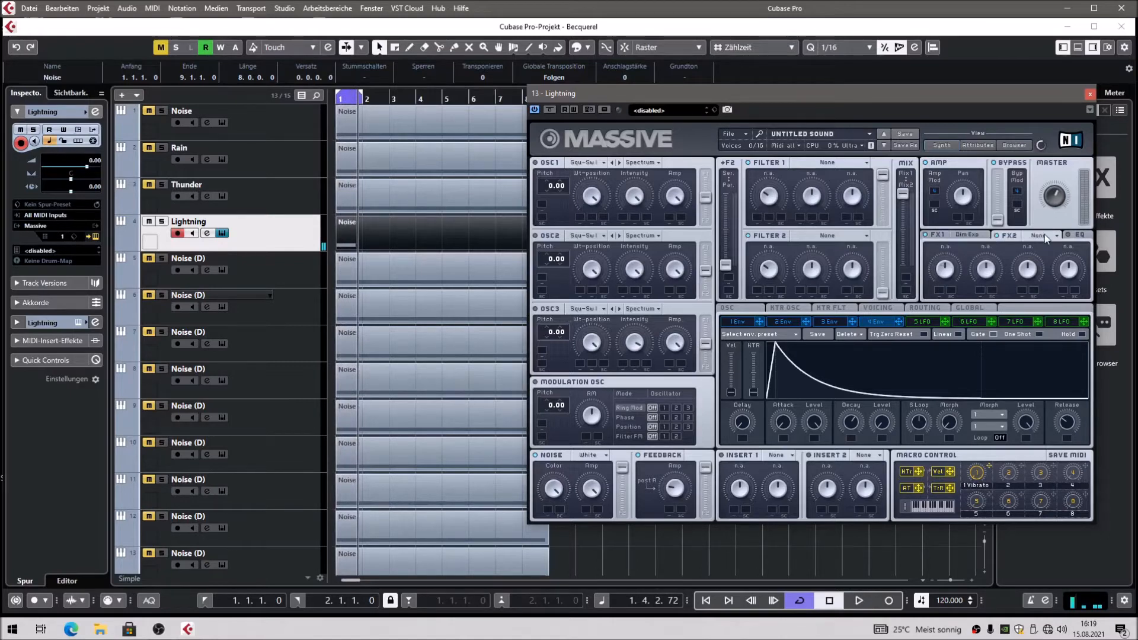
pyautogui.click(1044, 233)
pyautogui.click(1050, 247)
pyautogui.press('space')
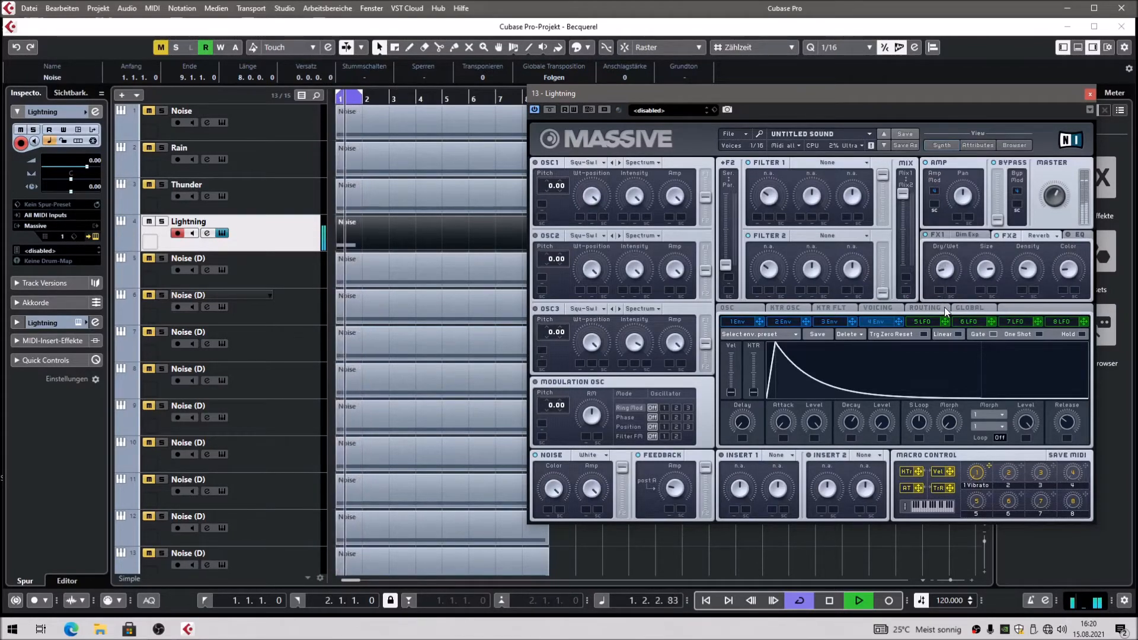
pyautogui.press('space')
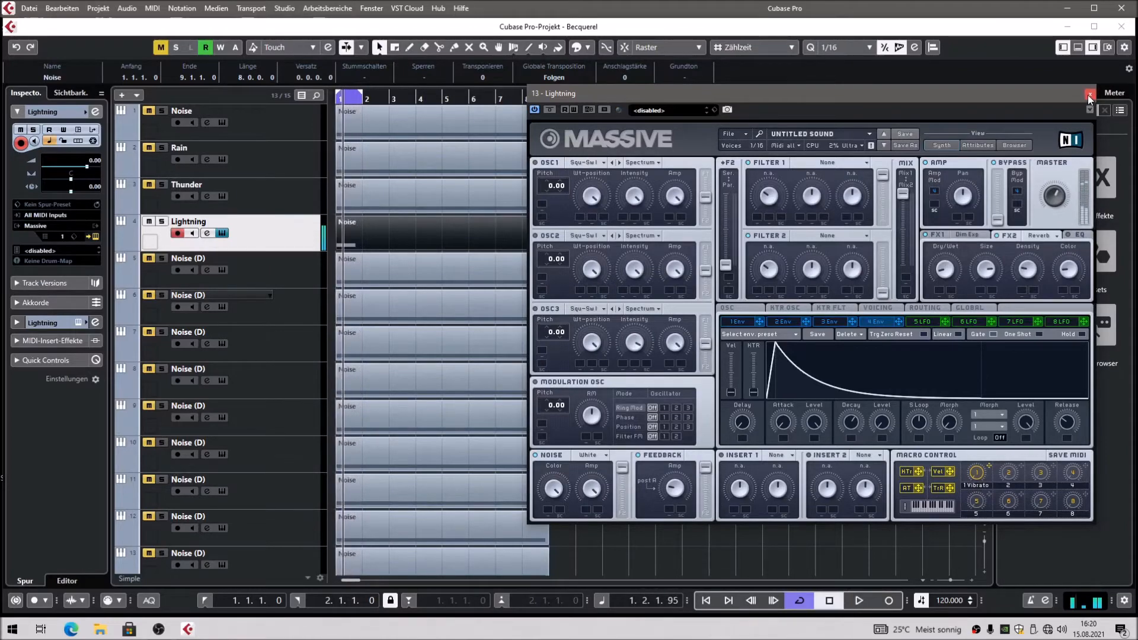
pyautogui.click(1089, 94)
# Show the mixer and load Transient Master into the Lightning channel's first insert slot
pyautogui.press('F3')
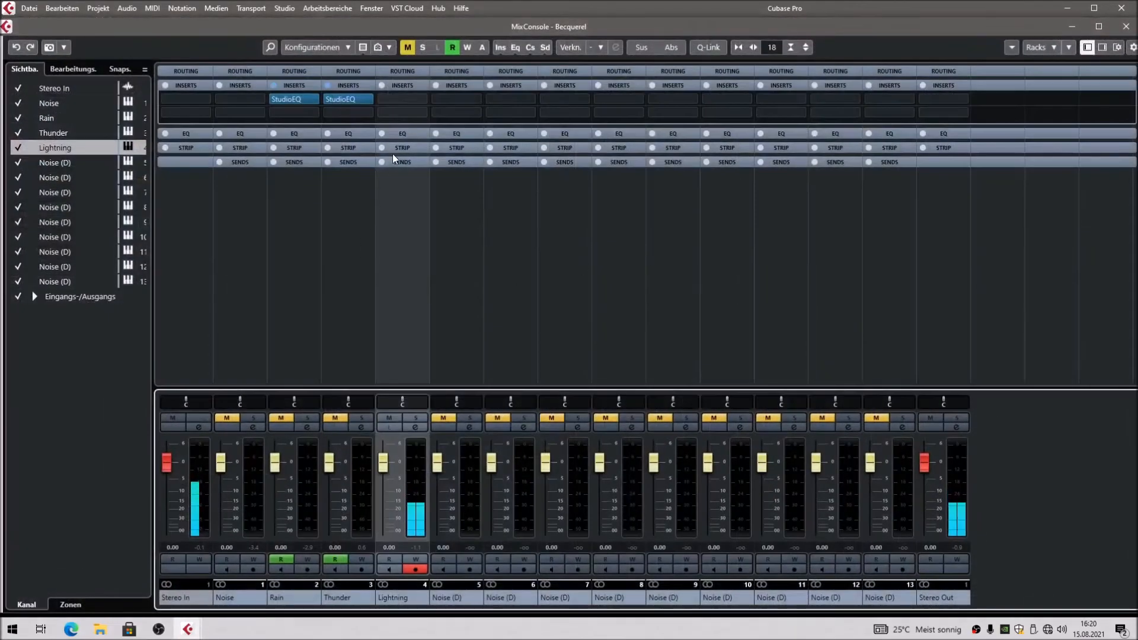
pyautogui.click(400, 99)
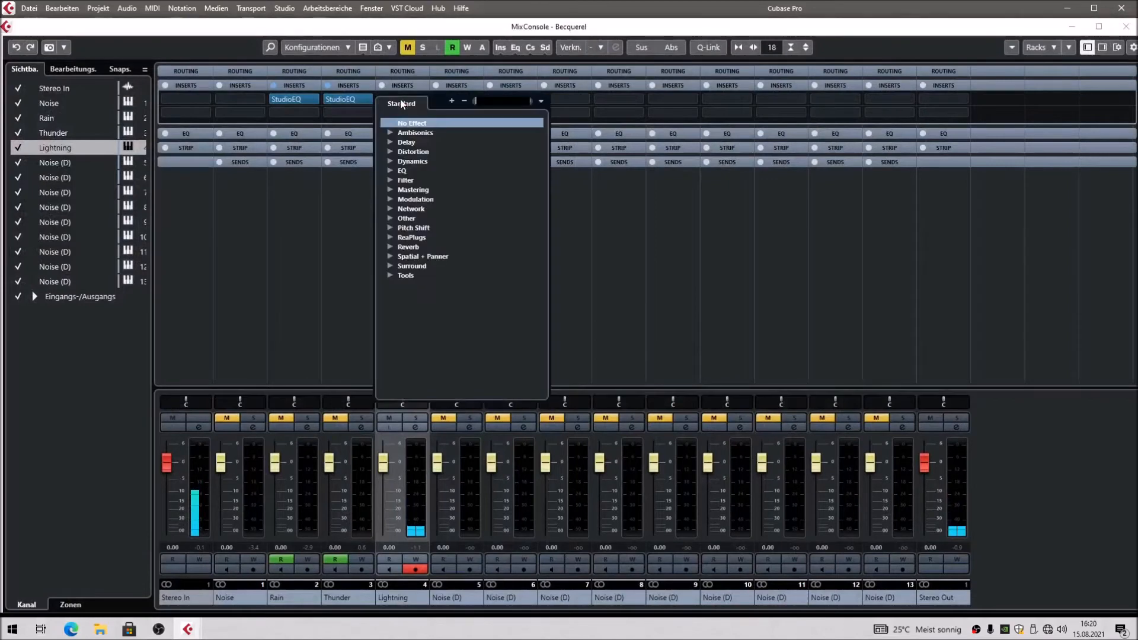
pyautogui.click(389, 218)
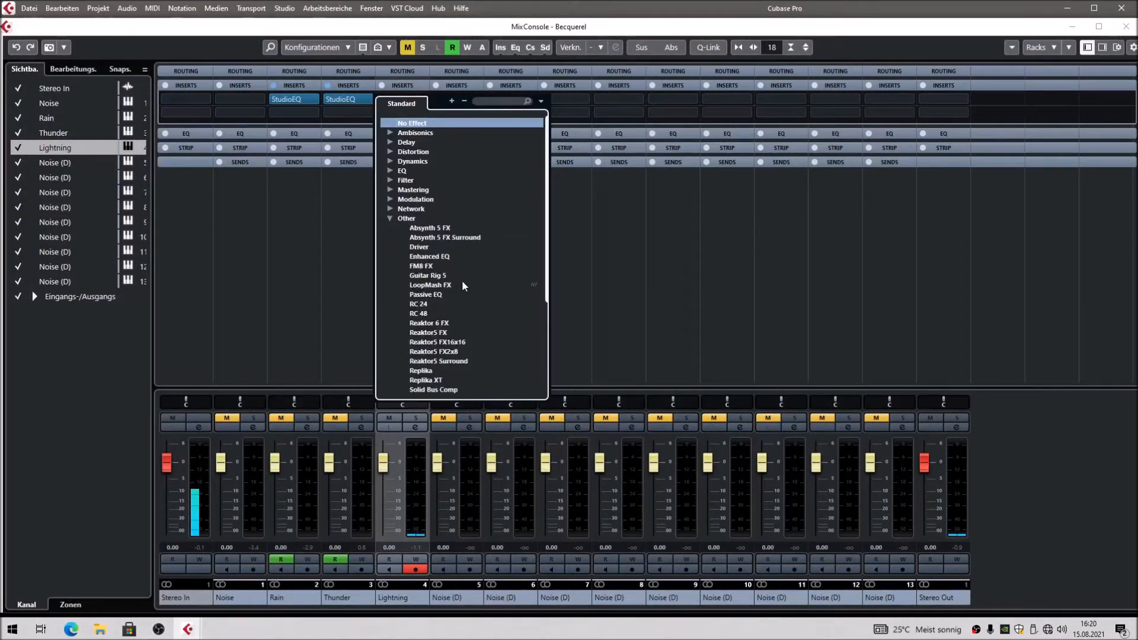
pyautogui.scroll(-4, 457, 320)
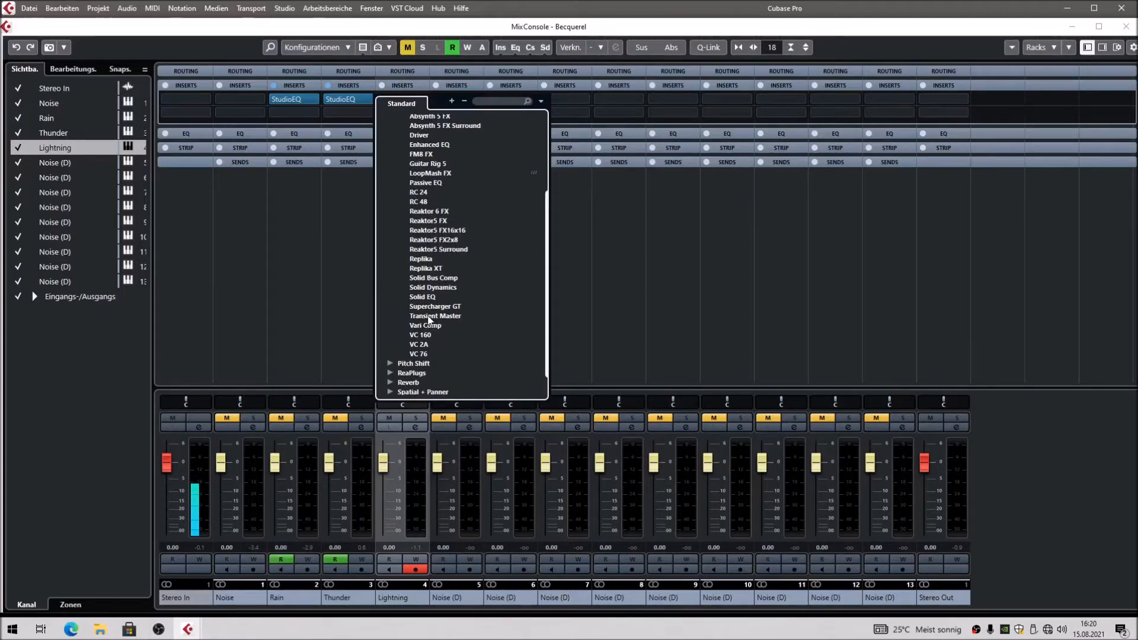
pyautogui.click(429, 316)
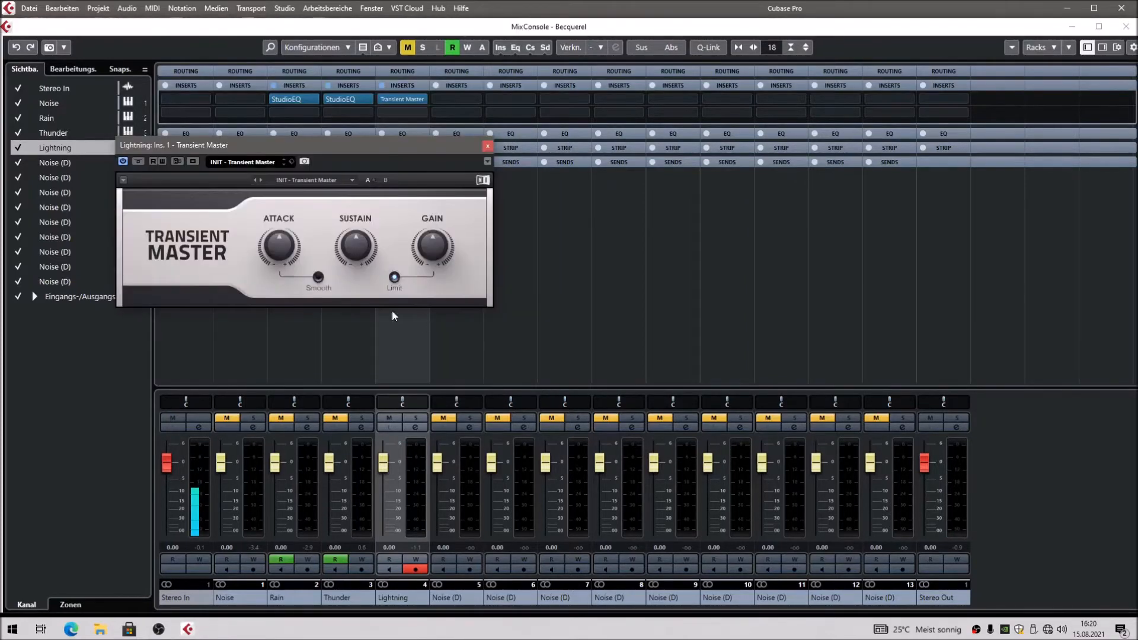
# Raise Transient Master's Attack slightly and lower Sustain to about -24 %, then close the plug-in window
pyautogui.moveTo(295, 148); pyautogui.dragTo(442, 178)
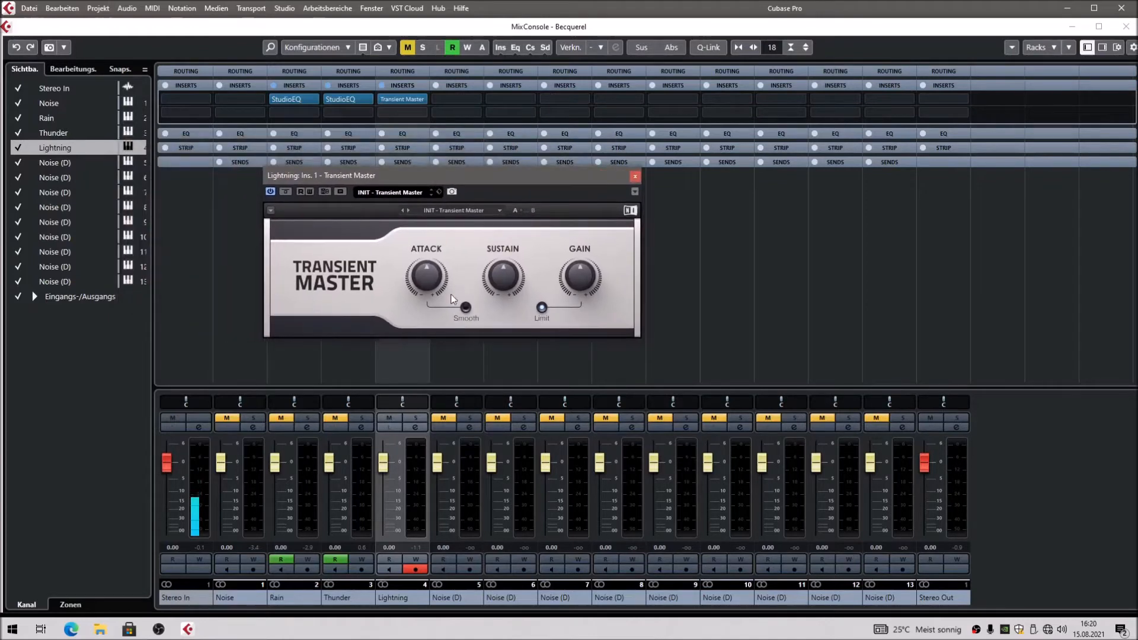
pyautogui.moveTo(434, 284); pyautogui.dragTo(434, 274)
pyautogui.moveTo(503, 276); pyautogui.dragTo(503, 291)
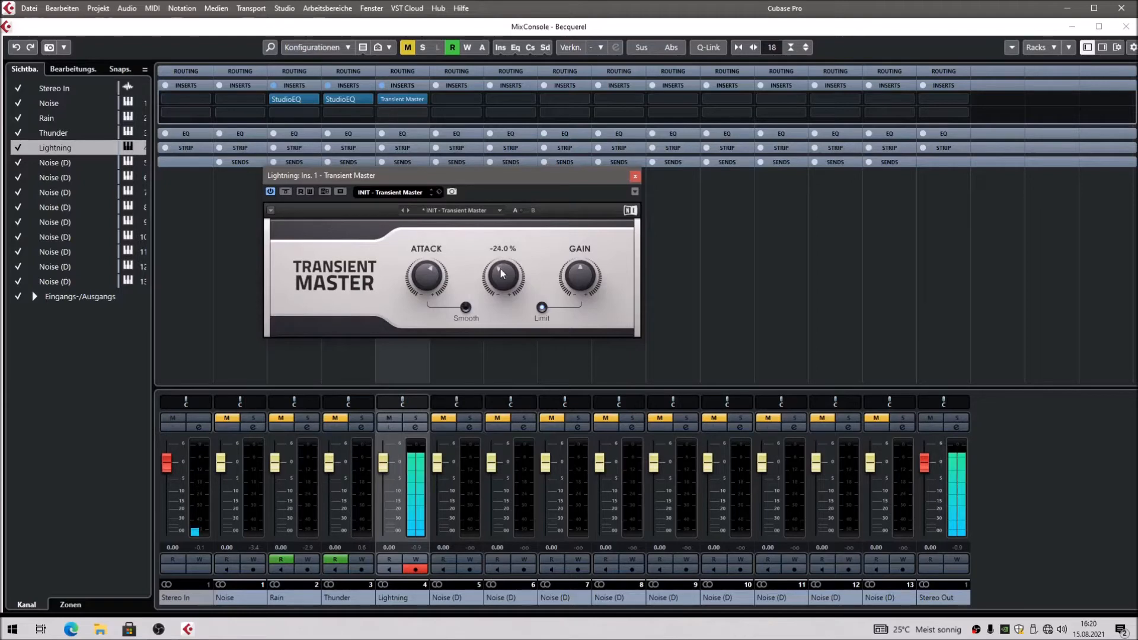
pyautogui.click(634, 176)
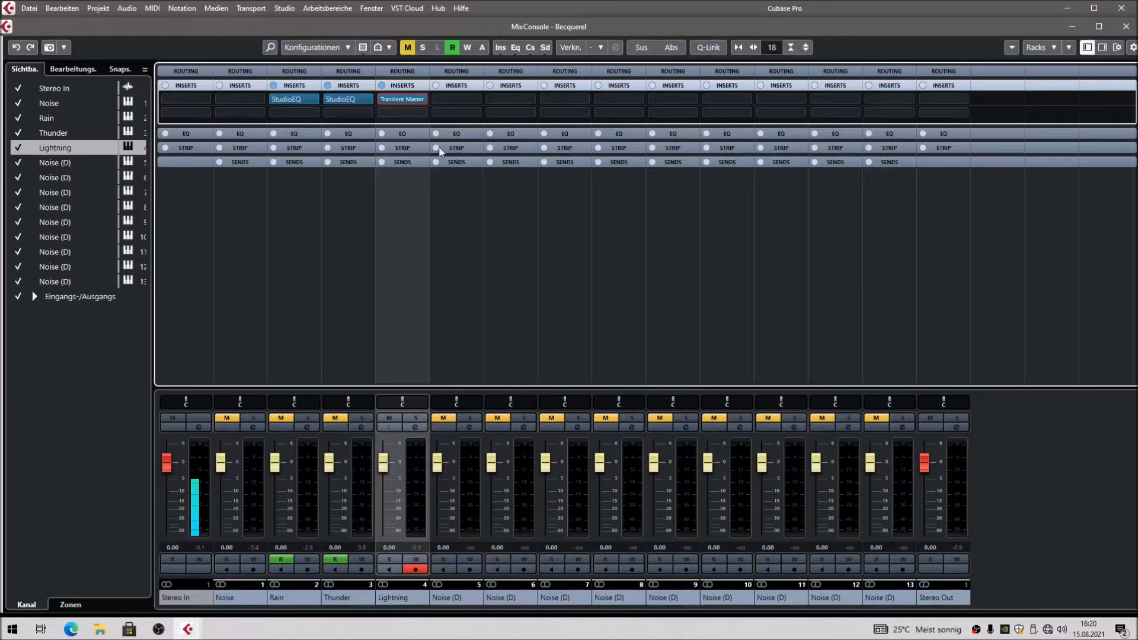
# Load StereoDelay from the Delay effects into the Lightning channel's second insert slot
pyautogui.click(407, 112)
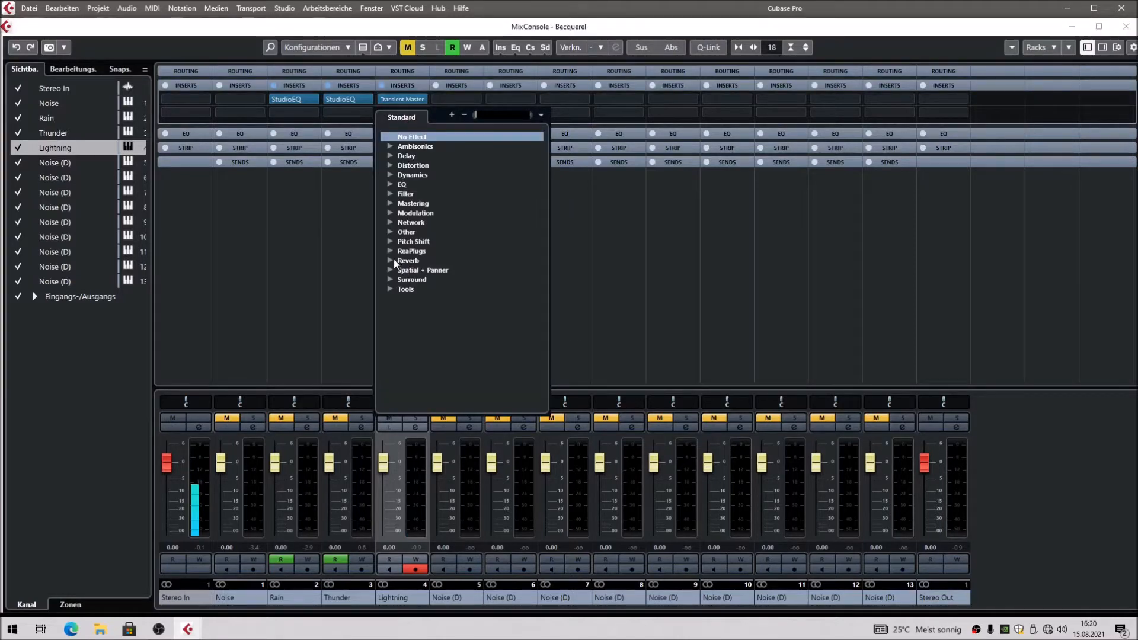
pyautogui.click(389, 157)
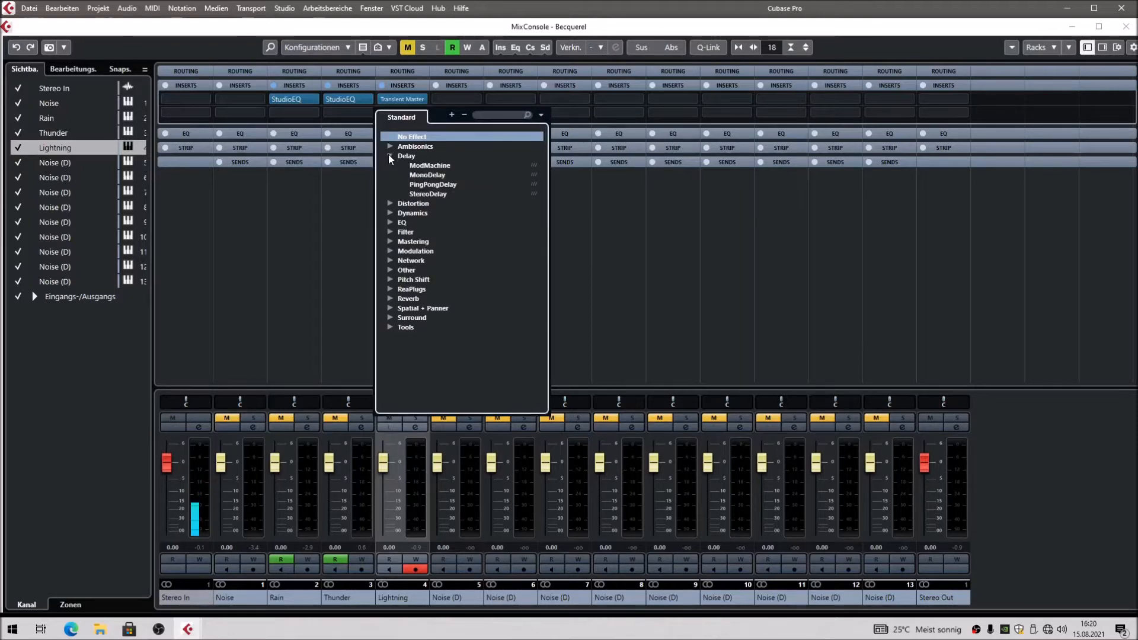
pyautogui.click(427, 195)
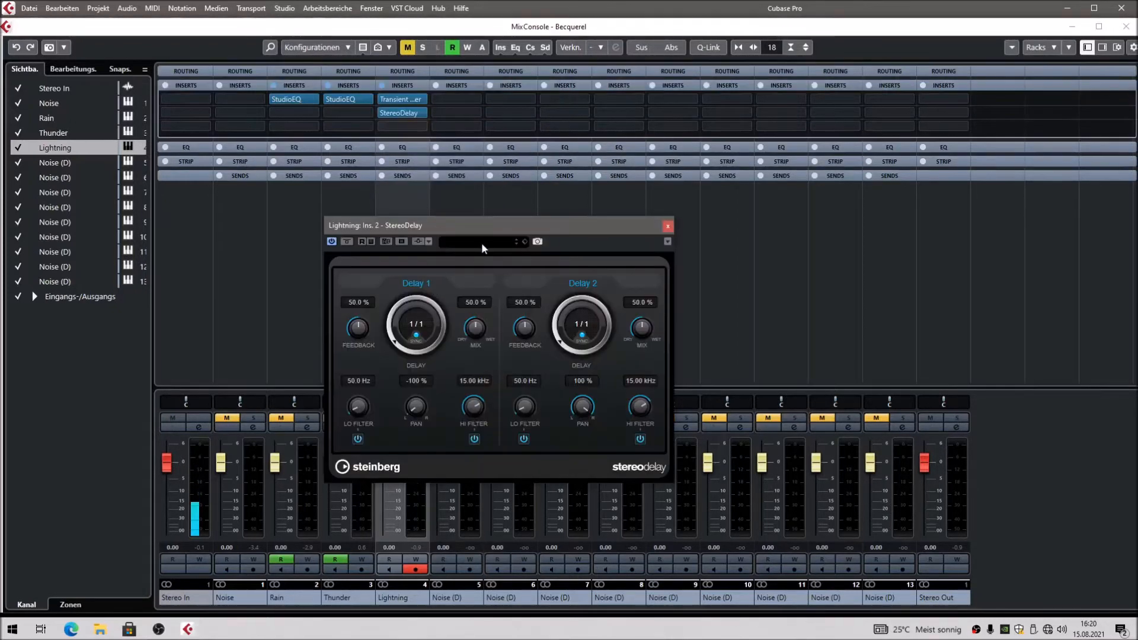
# Apply the Ambience preset to StereoDelay, audition the loop, then close the plug-in and mixer and stop playback
pyautogui.click(483, 243)
pyautogui.scroll(1, 503, 354)
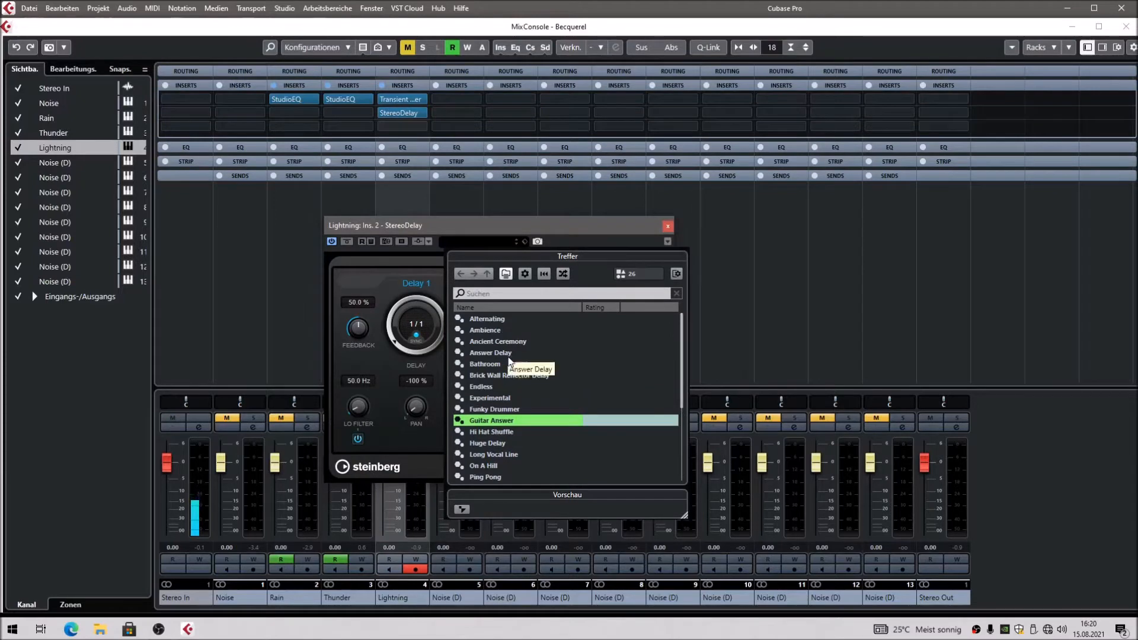
pyautogui.doubleClick(485, 331)
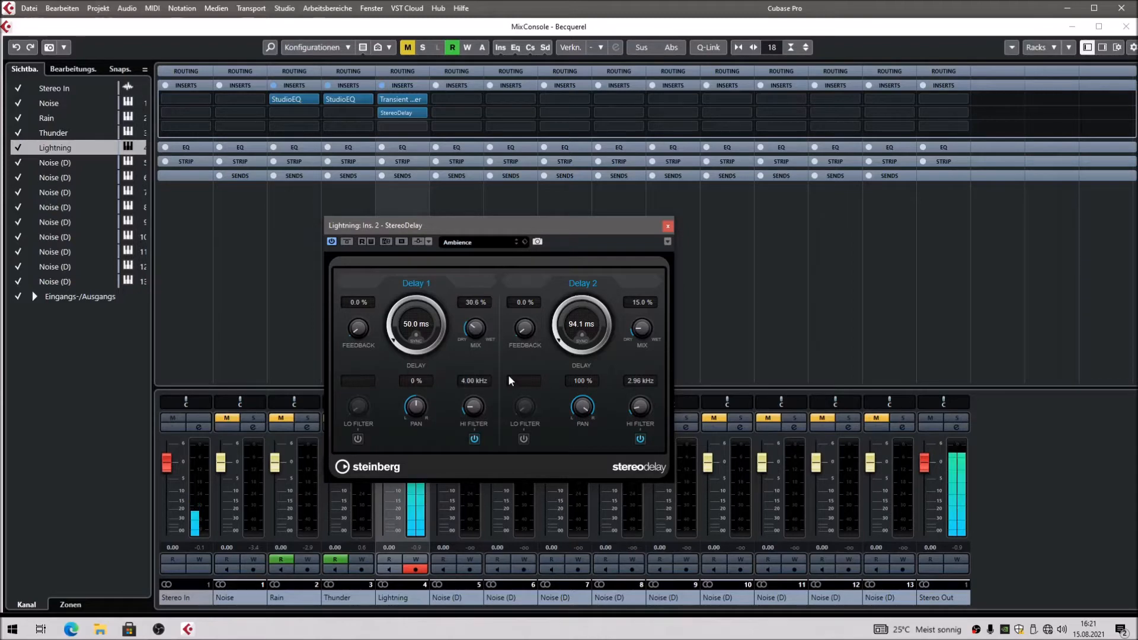
pyautogui.click(667, 226)
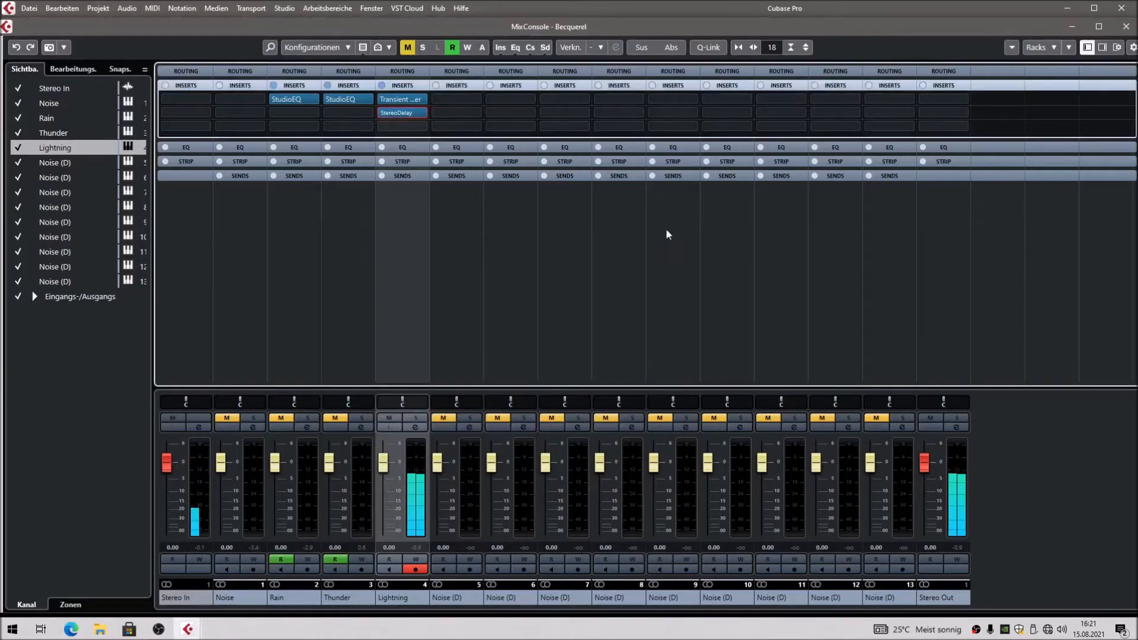
pyautogui.press('F3')
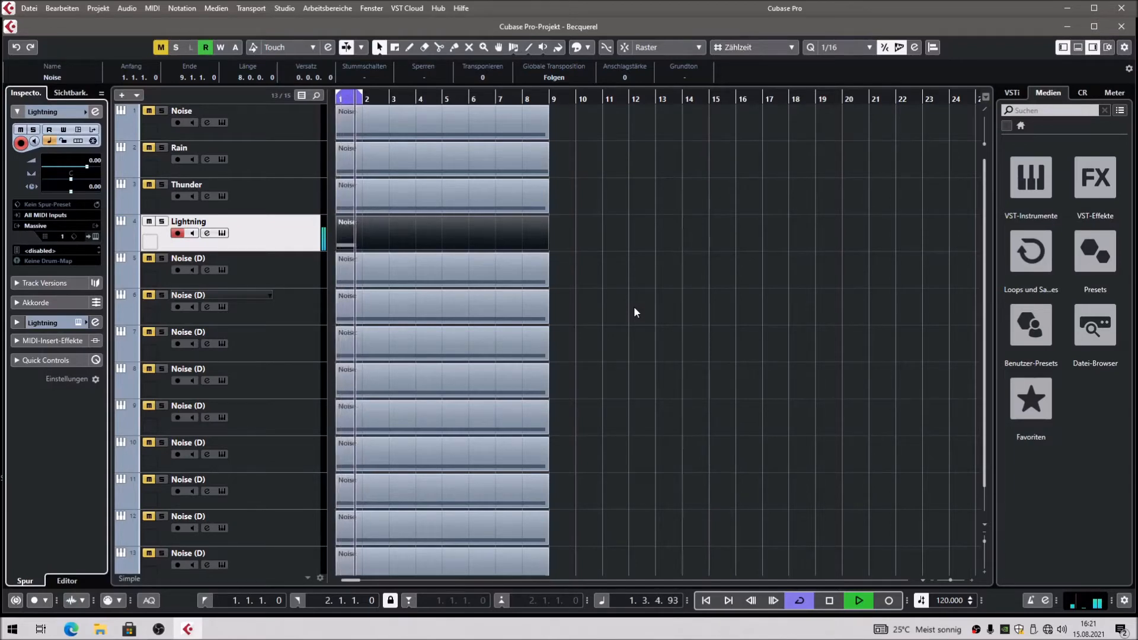
pyautogui.press('space')
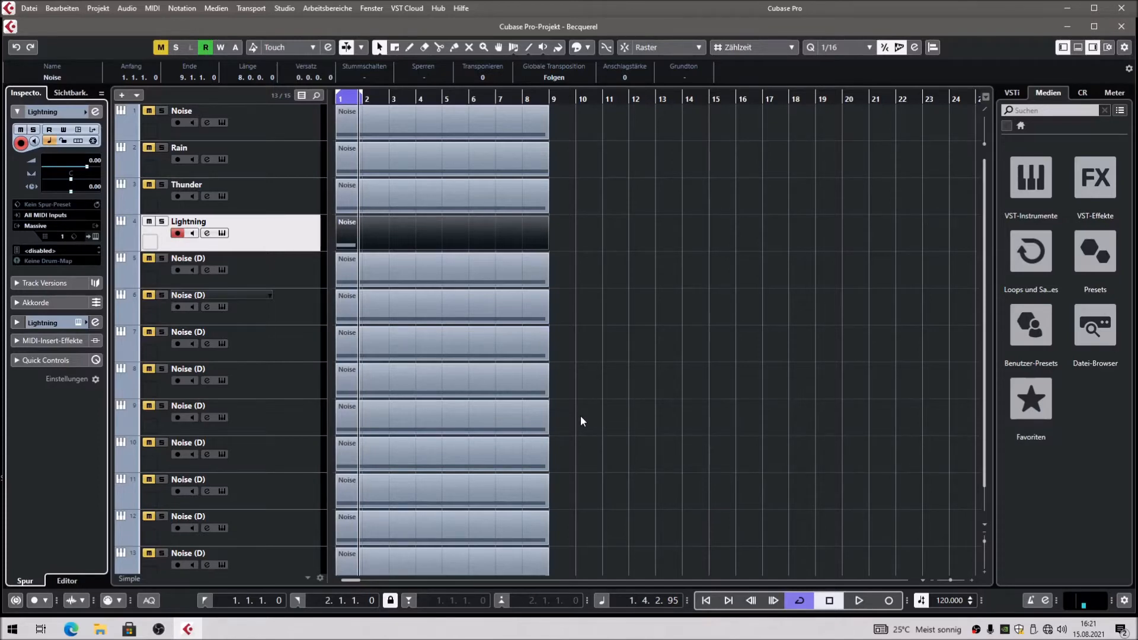
# Mute the Lightning track and rename the fifth track to Wind
pyautogui.click(148, 223)
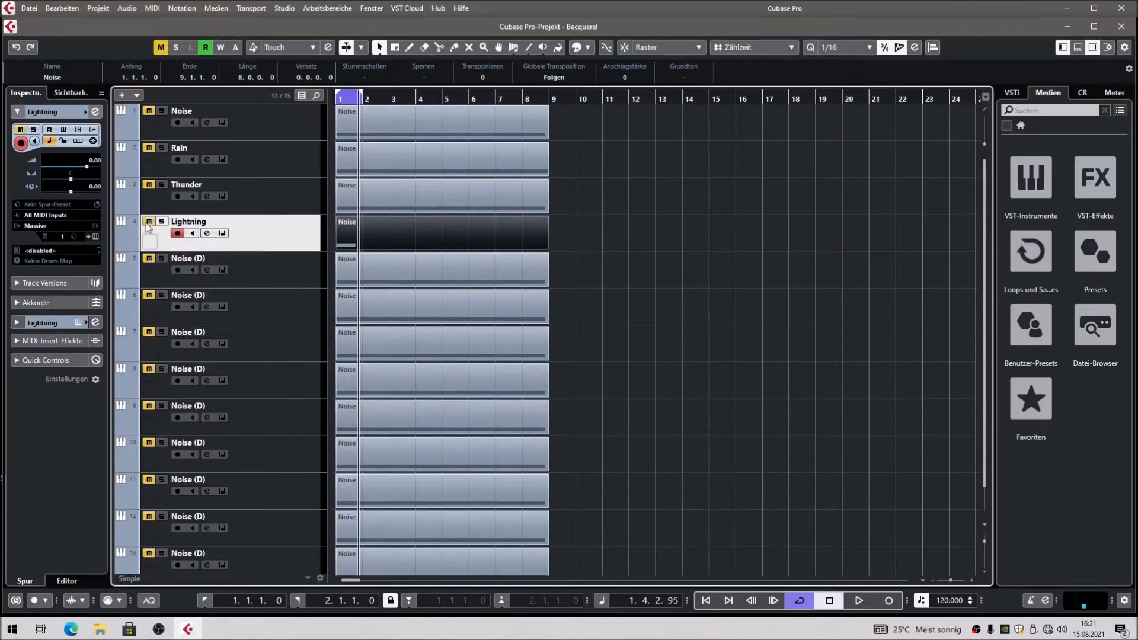
pyautogui.doubleClick(281, 258)
pyautogui.write('Wind')
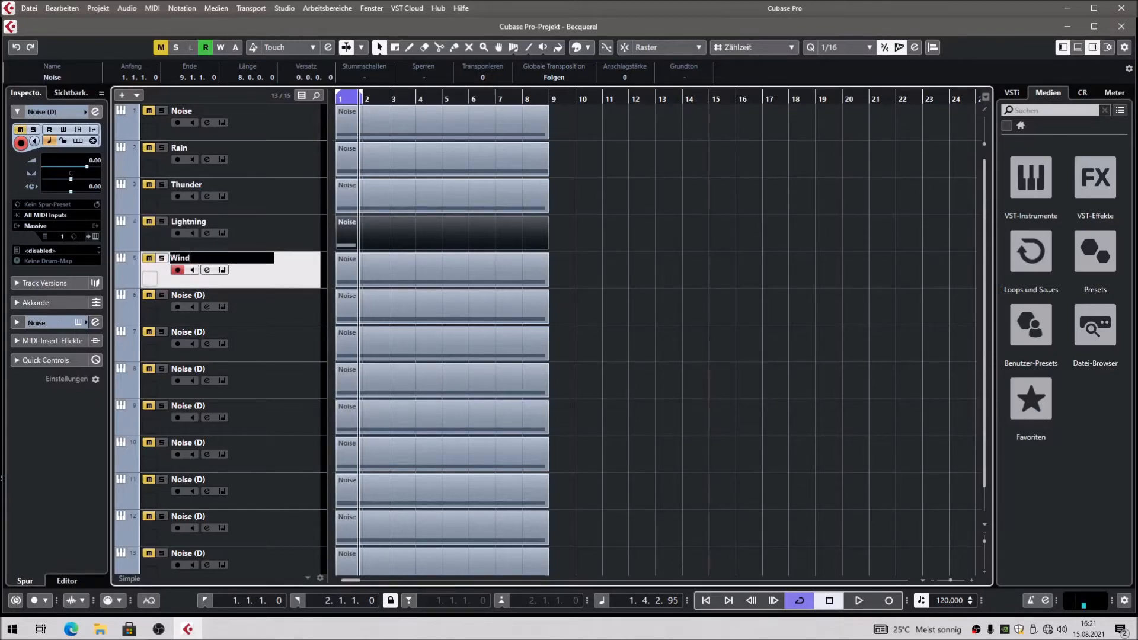
pyautogui.press('Return')
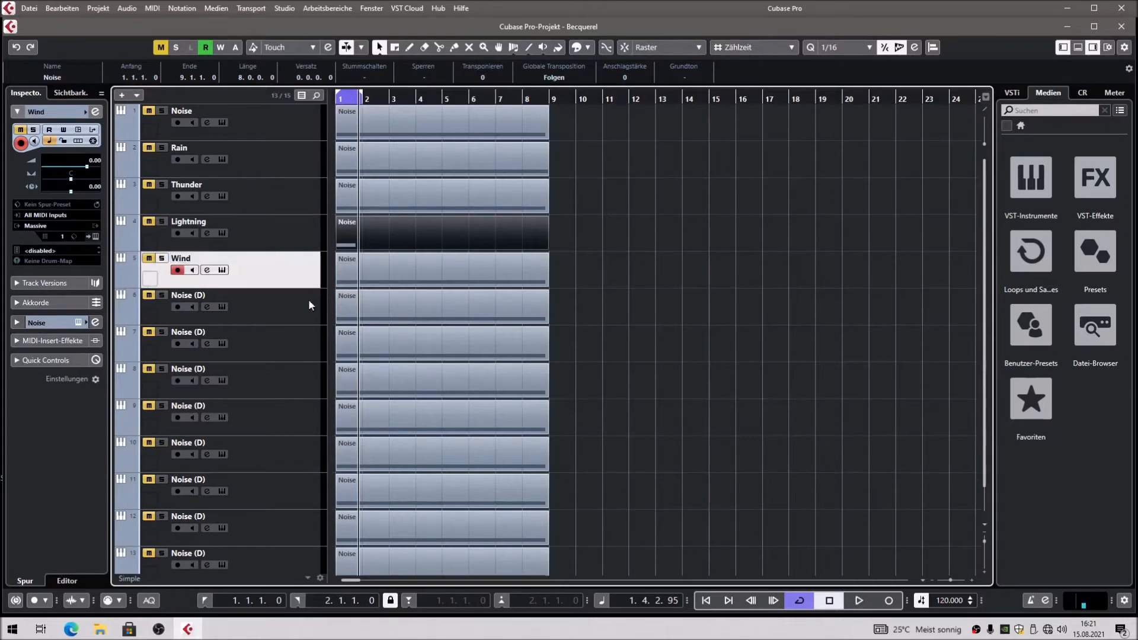
# Extend the Wind part's C1 note to end at bar 9 in the Key Editor, then close the editors
pyautogui.click(438, 284)
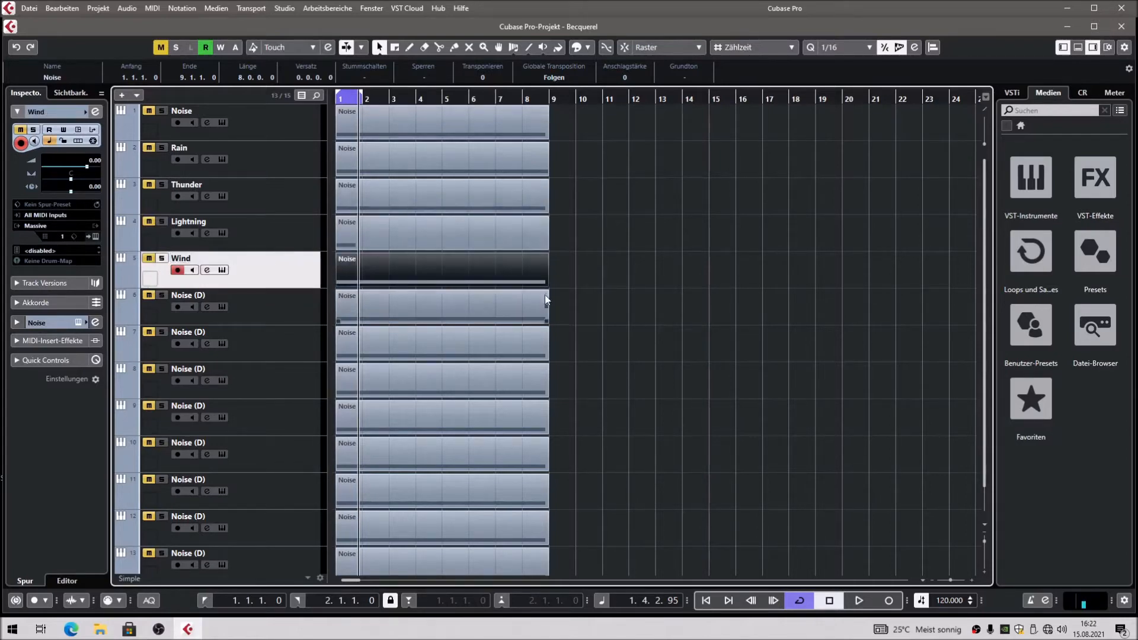
pyautogui.doubleClick(522, 276)
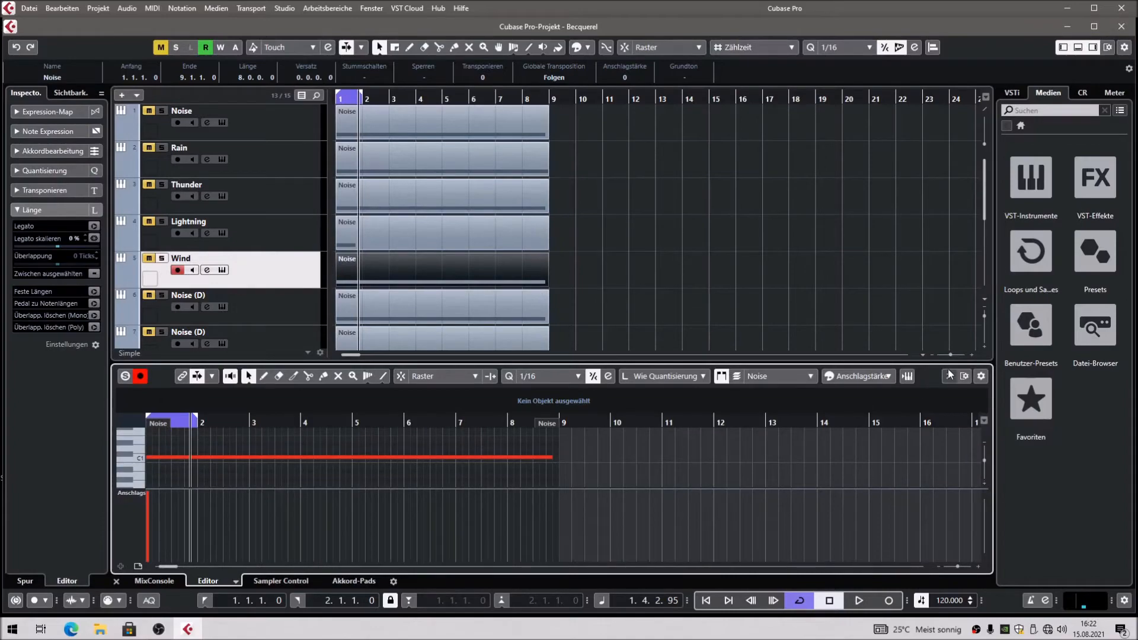
pyautogui.hotkey('ctrl', 'e')
pyautogui.scroll(-10, 702, 352)
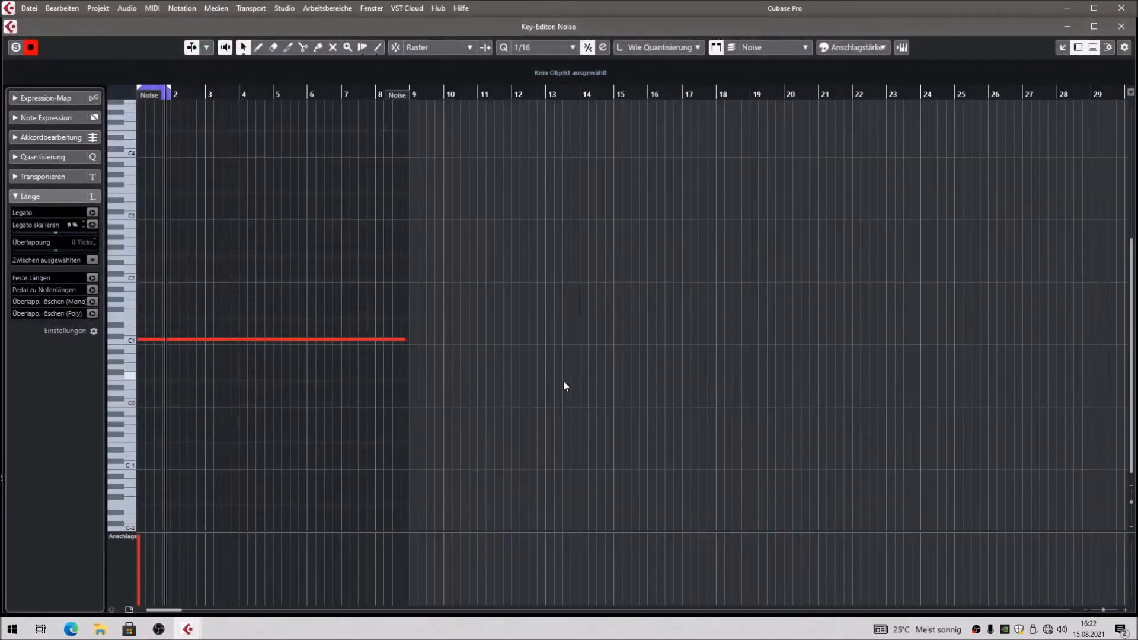
pyautogui.scroll(2, 435, 372)
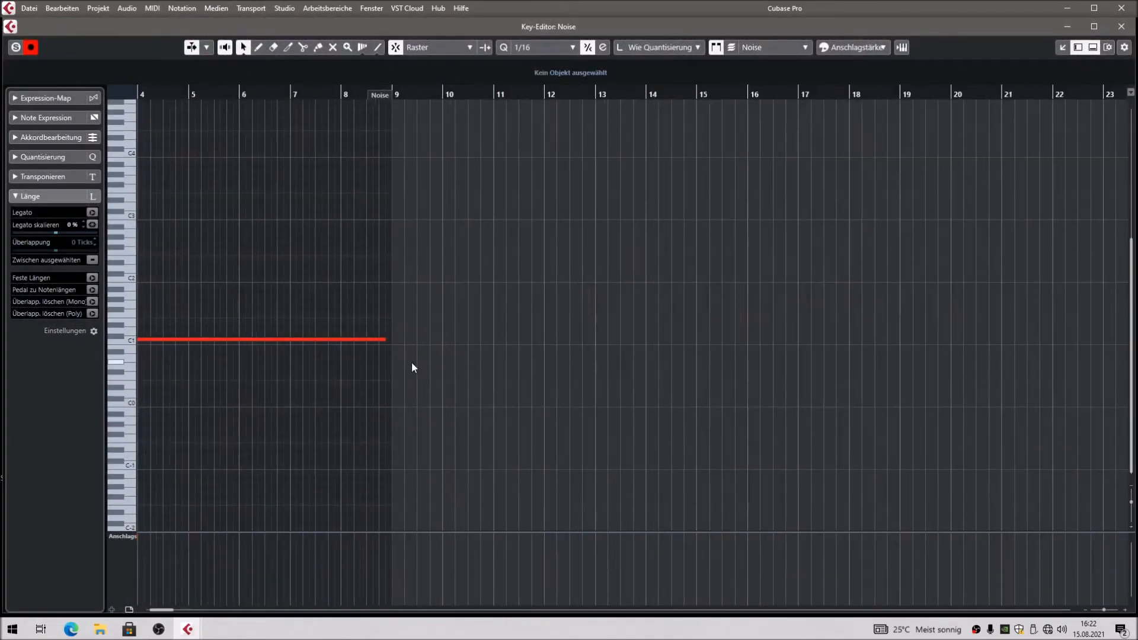
pyautogui.moveTo(385, 340); pyautogui.dragTo(390, 337)
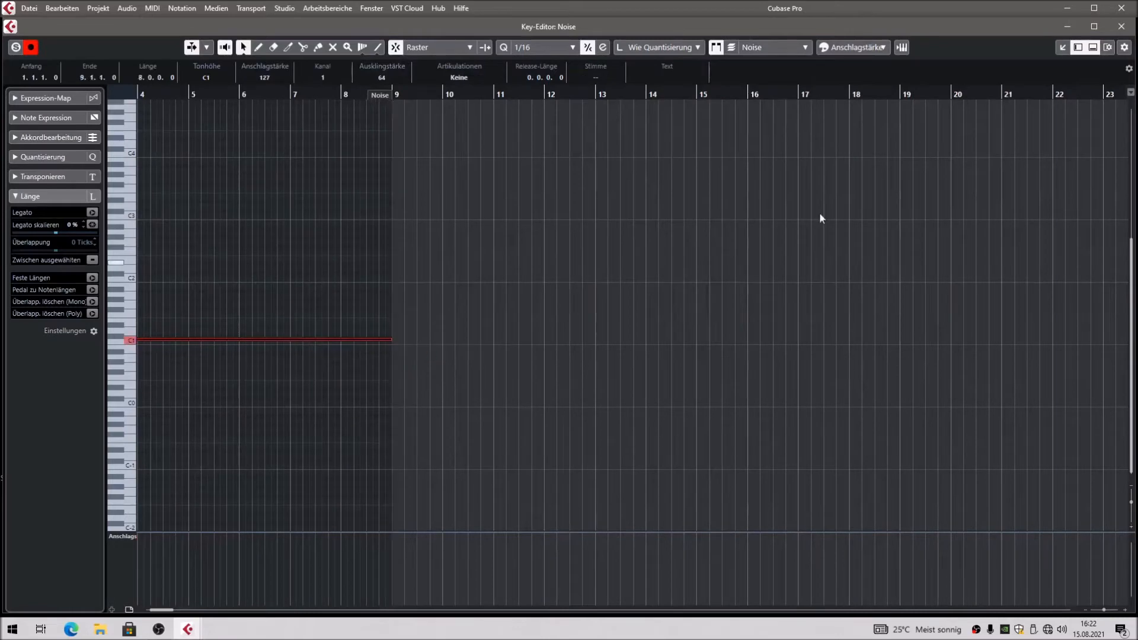
pyautogui.click(1121, 26)
pyautogui.click(619, 259)
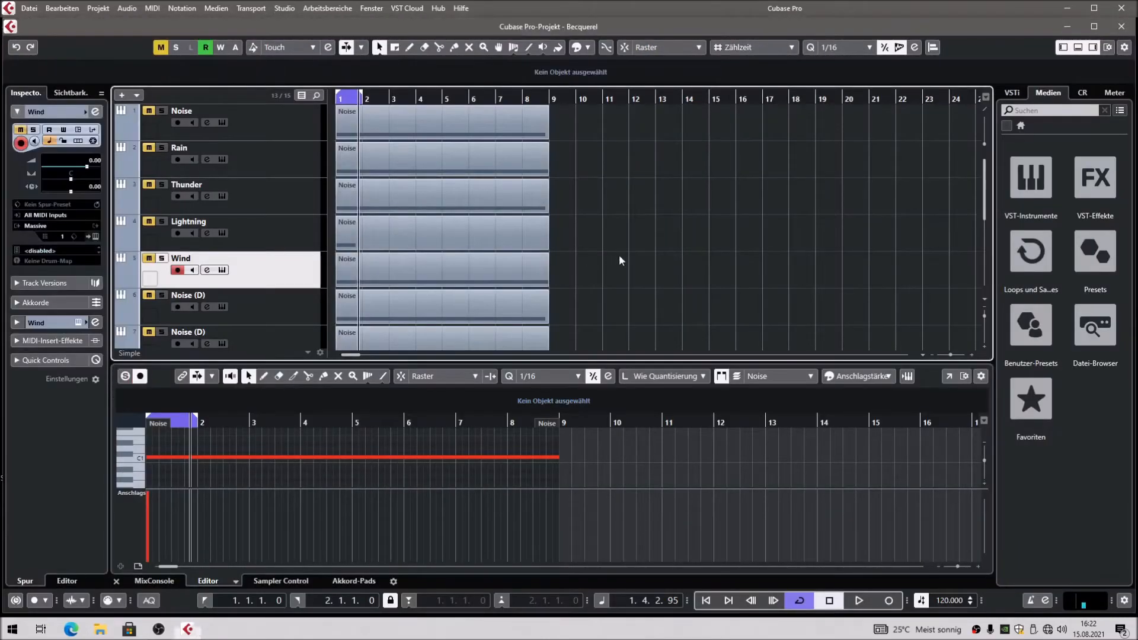
pyautogui.click(1077, 47)
# Set the loop range to the full Wind part and unmute the Wind track
pyautogui.click(484, 285)
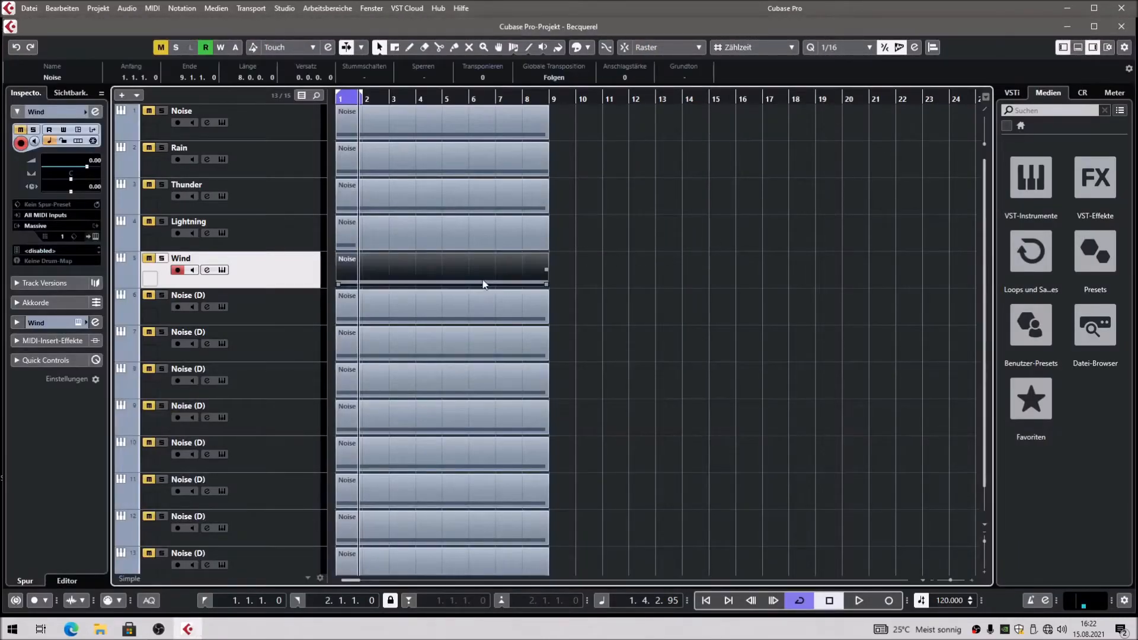
pyautogui.press('p')
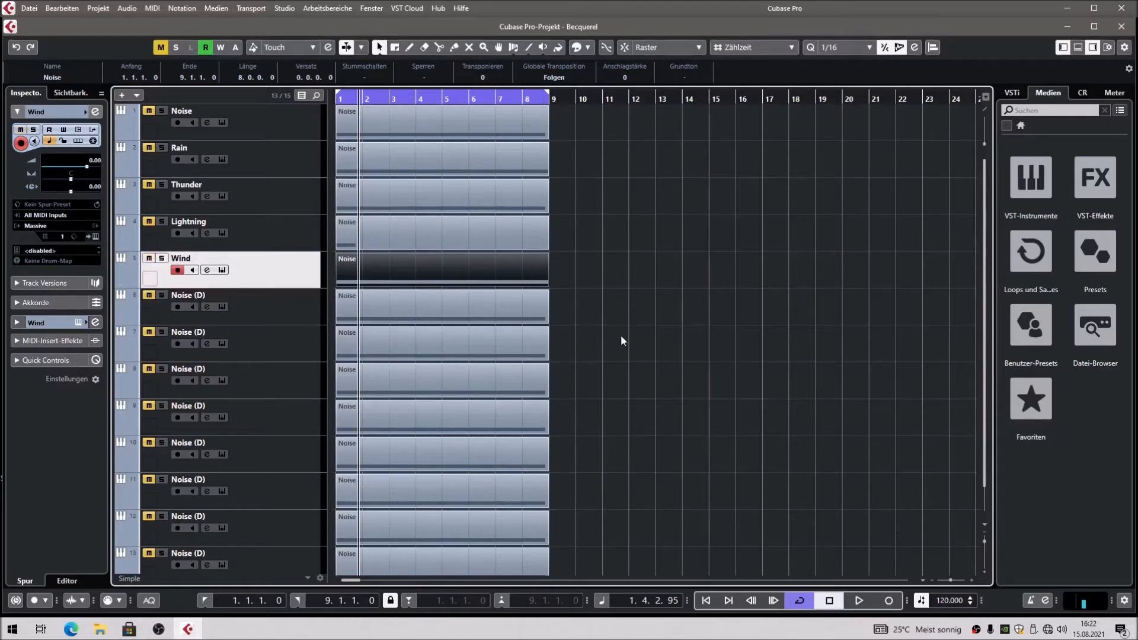
pyautogui.click(621, 287)
# Shorten the Lightning part to end at 2.2.2.91, try looping it, and set the loop range back to the Wind part
pyautogui.moveTo(543, 251); pyautogui.dragTo(369, 249)
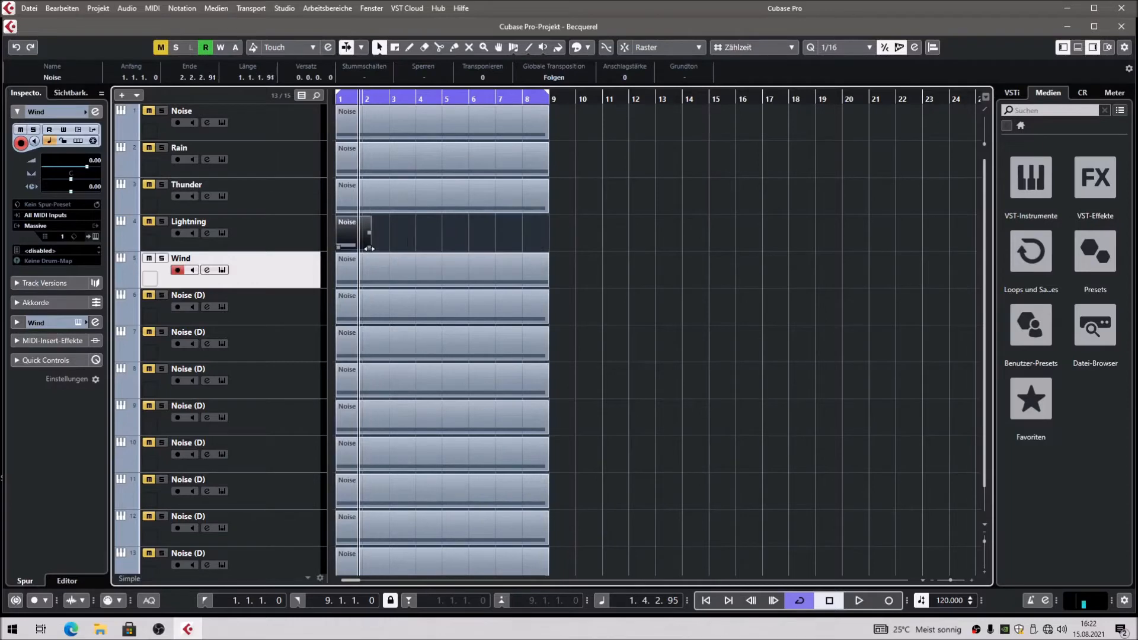
pyautogui.press('p')
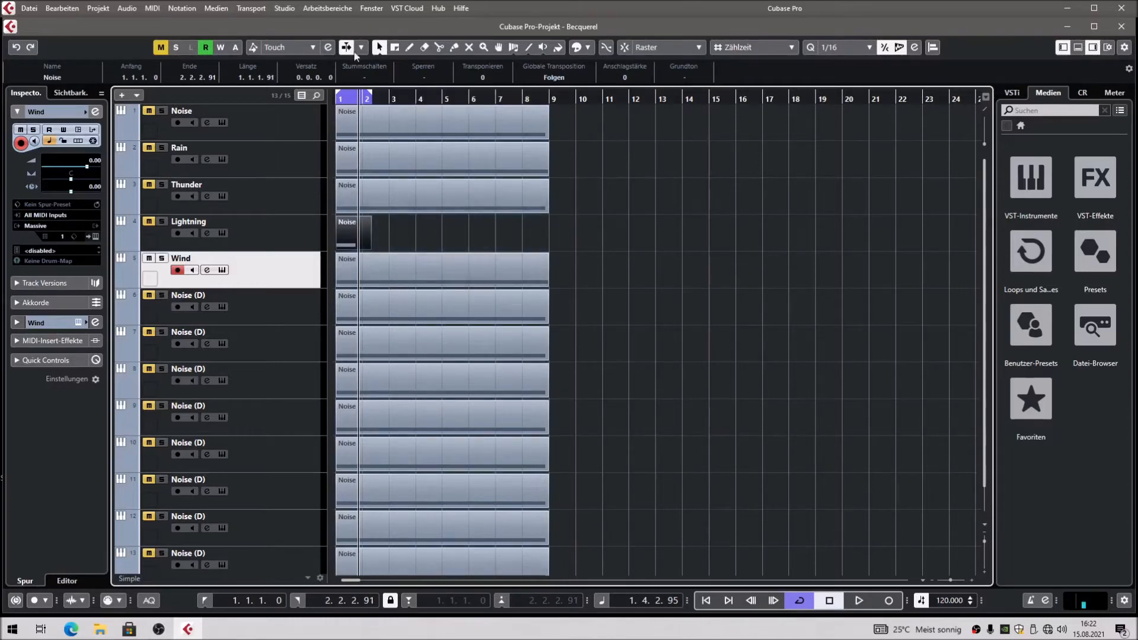
pyautogui.click(409, 275)
pyautogui.press('p')
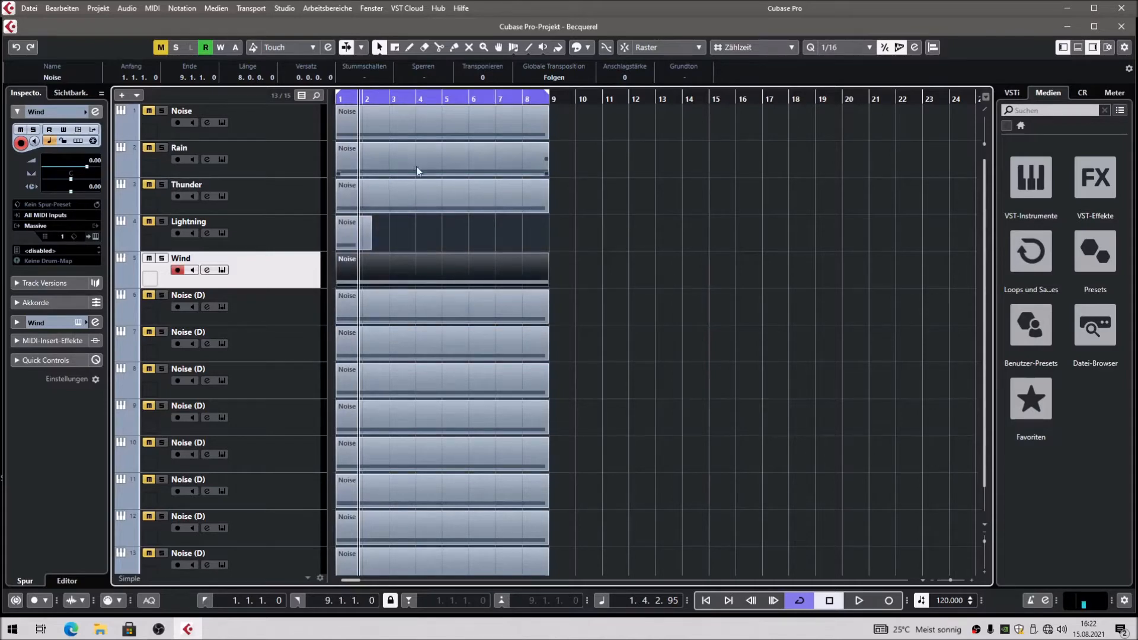
pyautogui.click(675, 281)
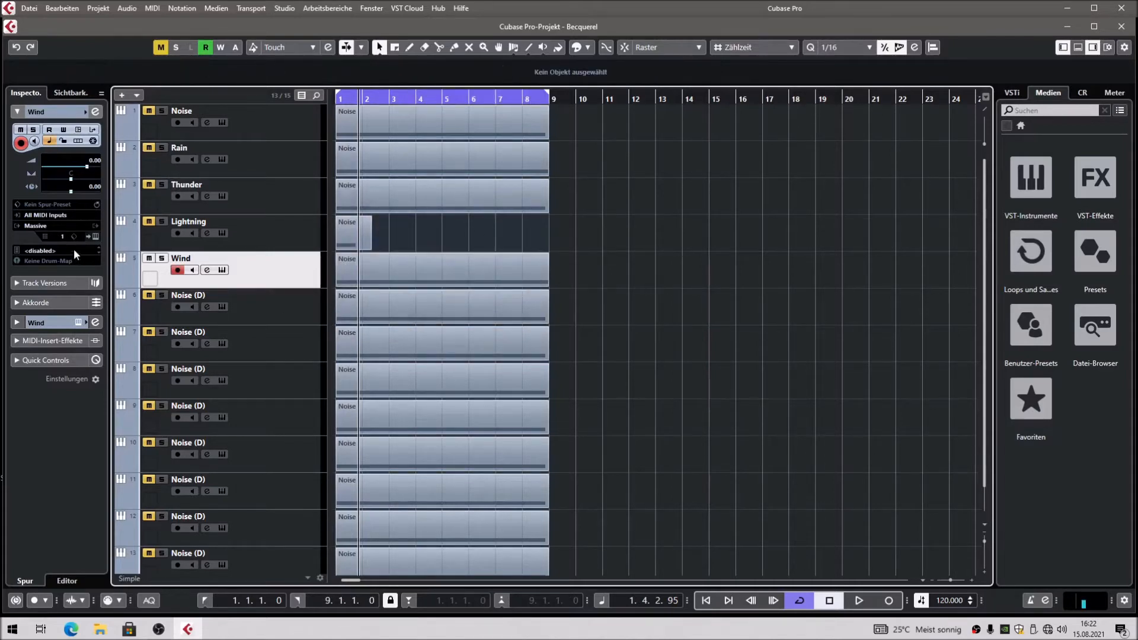
# View the Massive instrument window of the Wind track and close it again
pyautogui.click(94, 238)
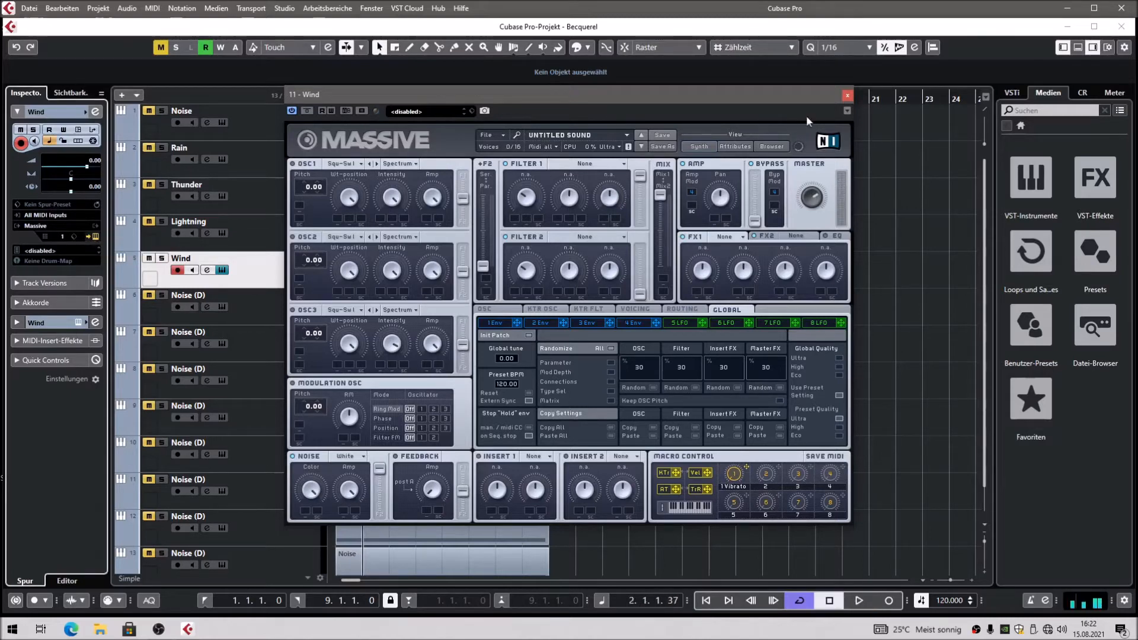
pyautogui.click(848, 96)
pyautogui.click(92, 240)
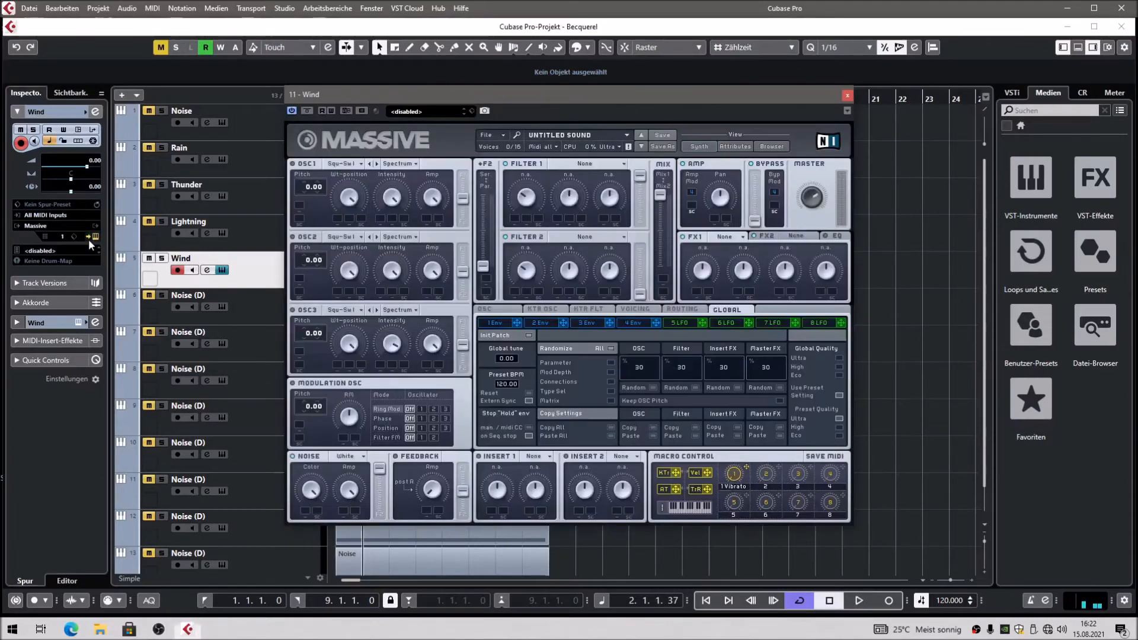
pyautogui.click(848, 96)
# Show the mixer and load StudioEQ into the Wind channel's first insert slot
pyautogui.press('F3')
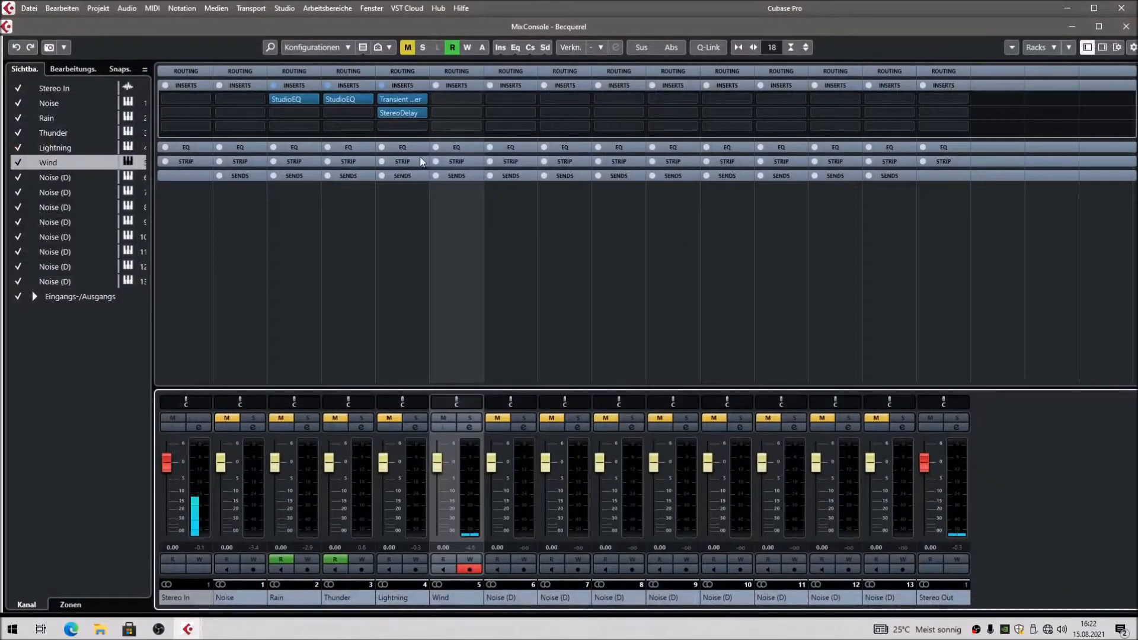
pyautogui.click(459, 101)
pyautogui.click(454, 171)
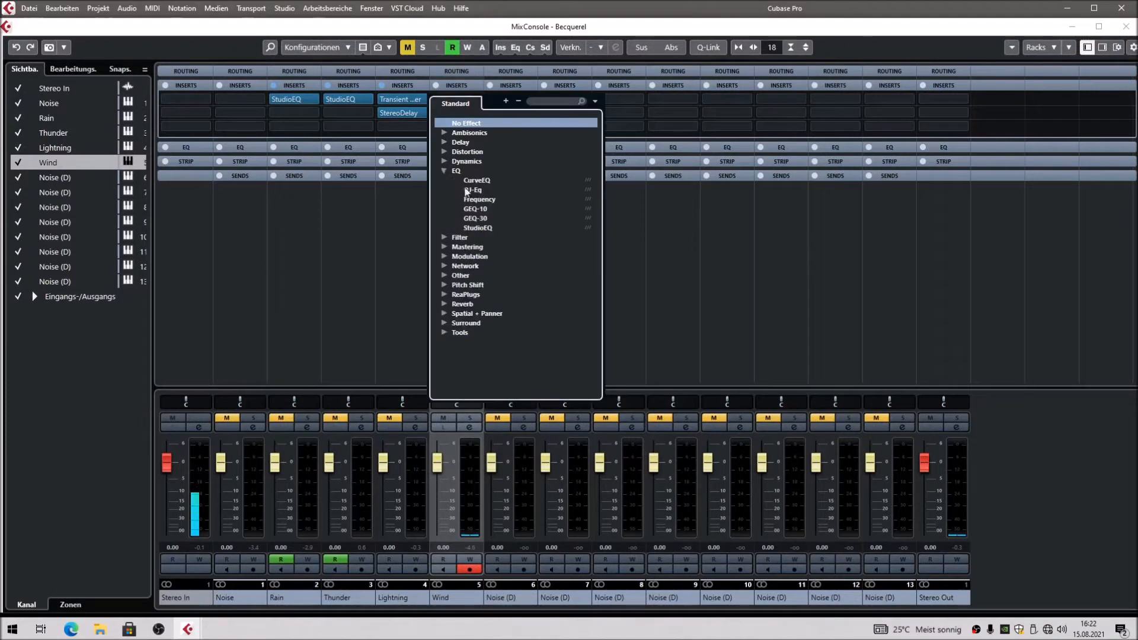
pyautogui.click(477, 228)
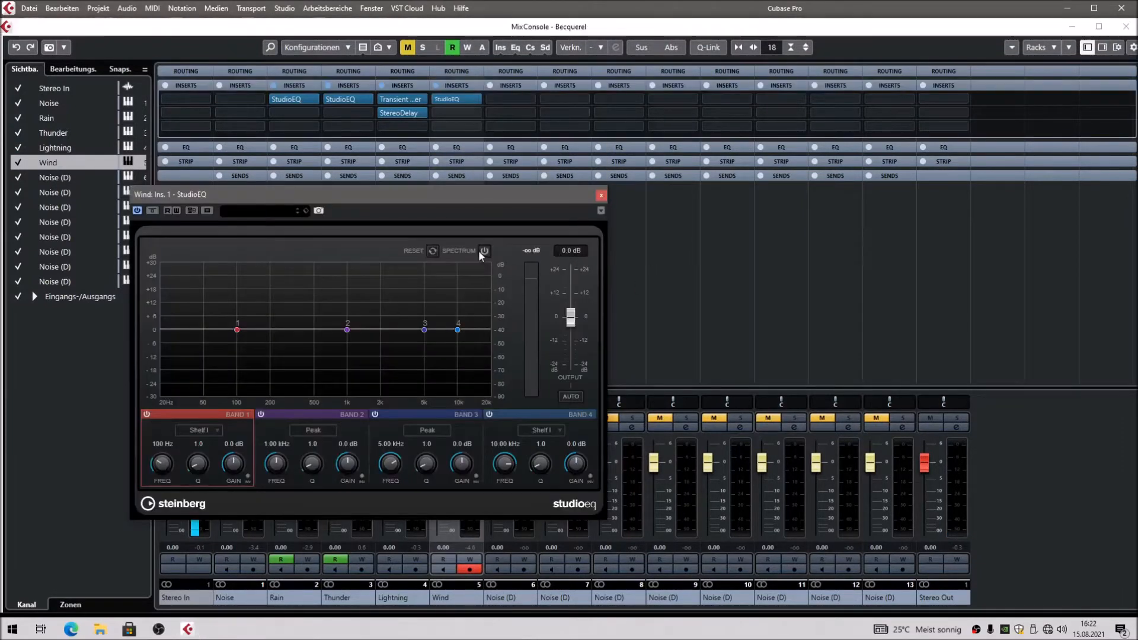
# Turn on StudioEQ's spectrum display and switch band 4 to a Cut filter with a Q of 4.4
pyautogui.moveTo(438, 199); pyautogui.dragTo(720, 144)
pyautogui.click(827, 375)
pyautogui.click(836, 431)
pyautogui.moveTo(821, 415); pyautogui.dragTo(827, 380)
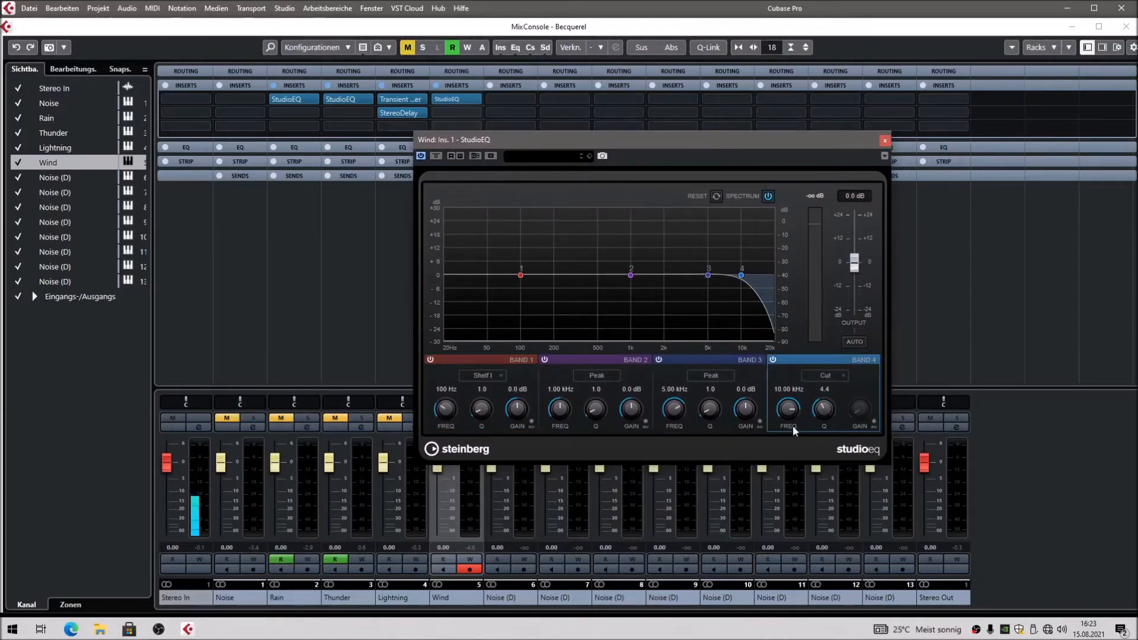
# During playback, lower band 4's frequency to 1.47 kHz and raise its Q to 8.8
pyautogui.press('space')
pyautogui.moveTo(795, 431); pyautogui.dragTo(773, 431)
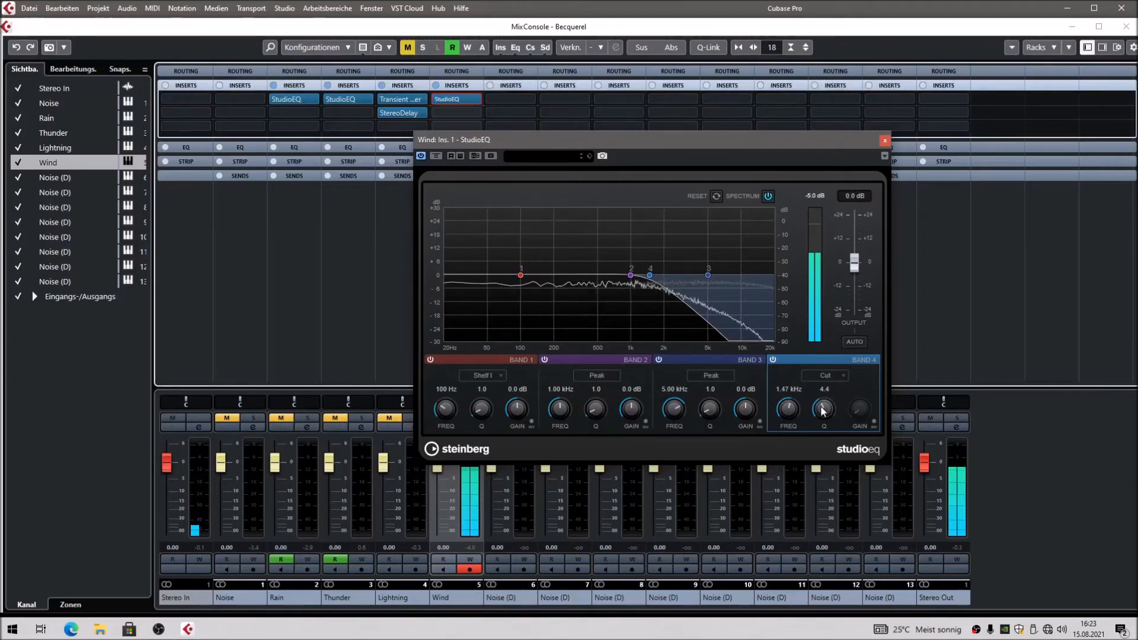
pyautogui.moveTo(828, 415); pyautogui.dragTo(820, 356)
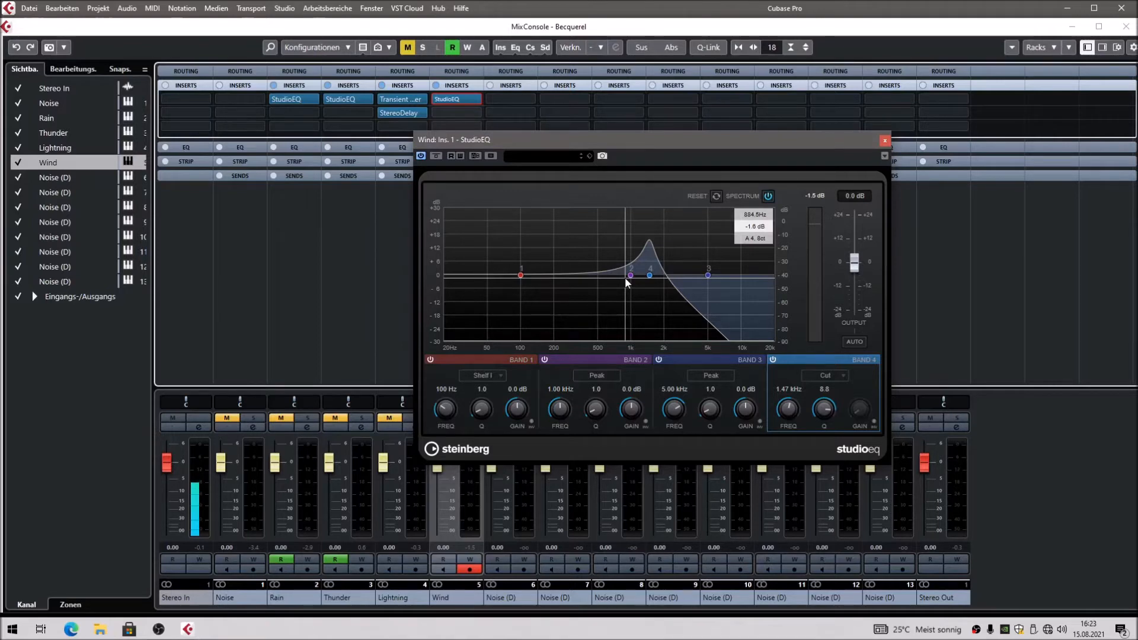
# Sweep band 4's cut frequency through 950 Hz and 640 Hz, settle at 991 Hz, and return to the project window
pyautogui.moveTo(787, 406); pyautogui.dragTo(720, 405)
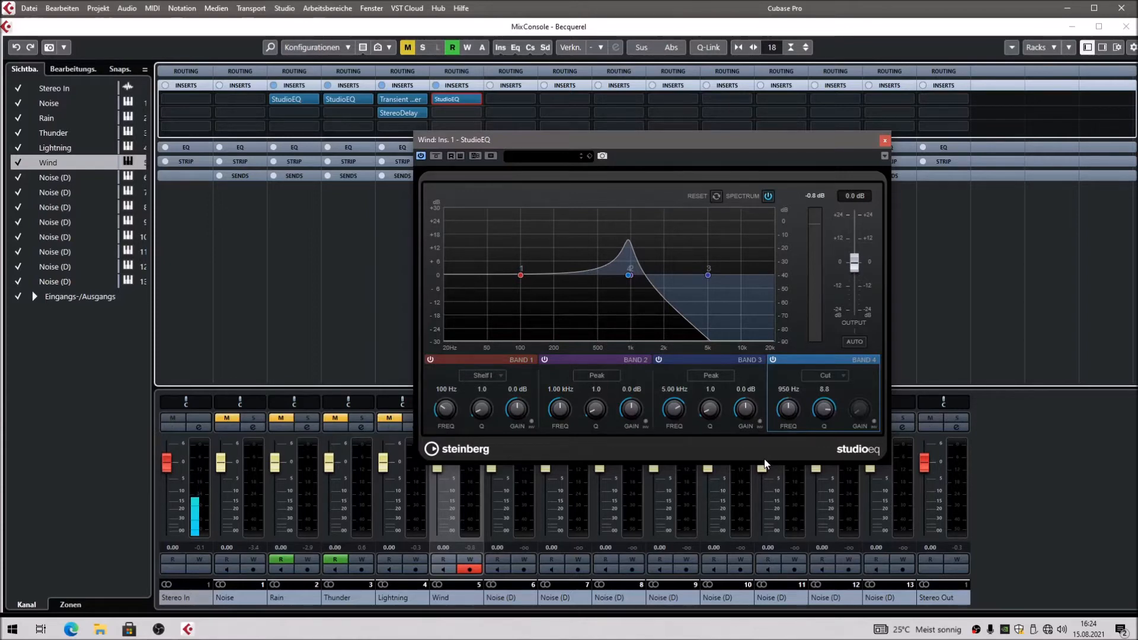
pyautogui.moveTo(788, 408); pyautogui.dragTo(752, 423)
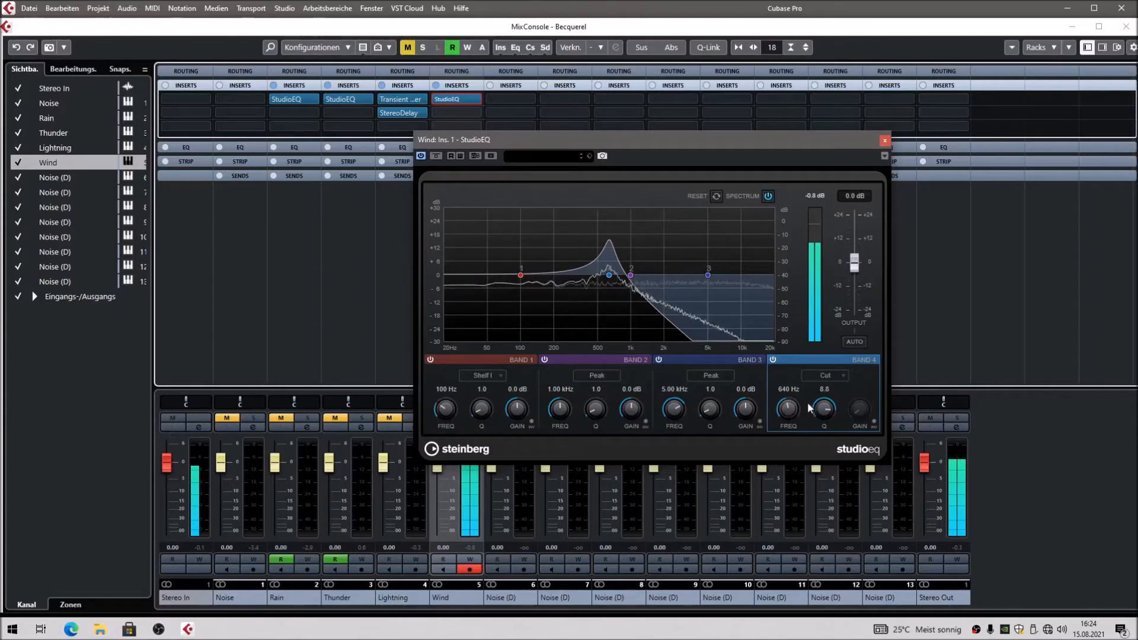
pyautogui.moveTo(787, 413); pyautogui.dragTo(790, 367)
pyautogui.moveTo(793, 359)
pyautogui.mouseDown()
pyautogui.moveTo(795, 342)
pyautogui.moveTo(787, 368)
pyautogui.moveTo(786, 307)
pyautogui.moveTo(780, 372)
pyautogui.moveTo(784, 276)
pyautogui.moveTo(774, 363)
pyautogui.mouseUp()
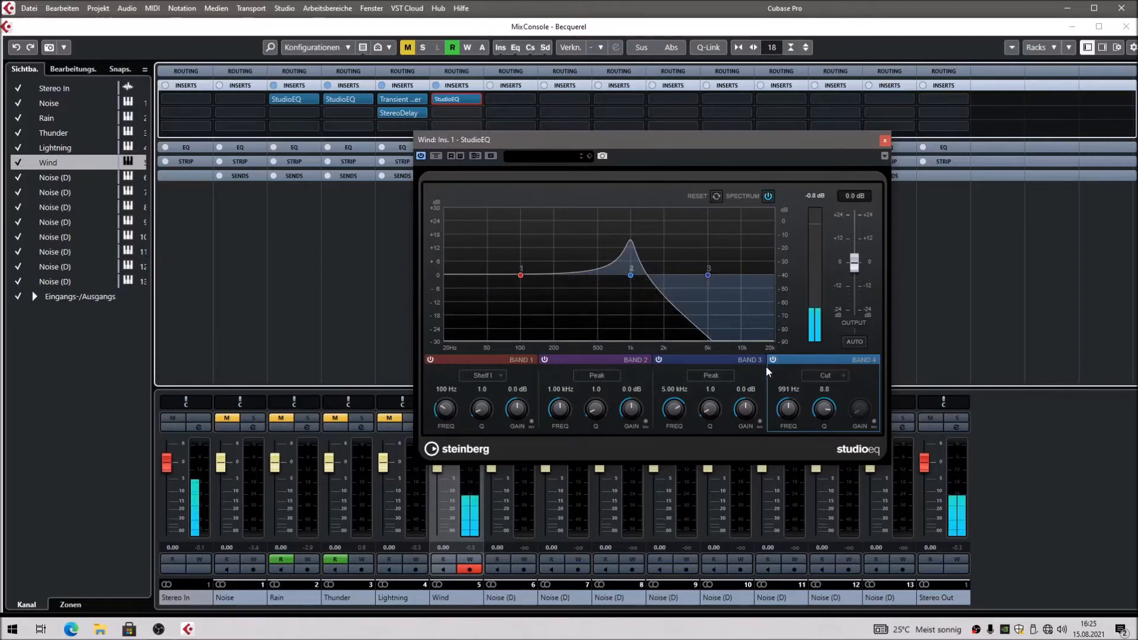
pyautogui.press('F3')
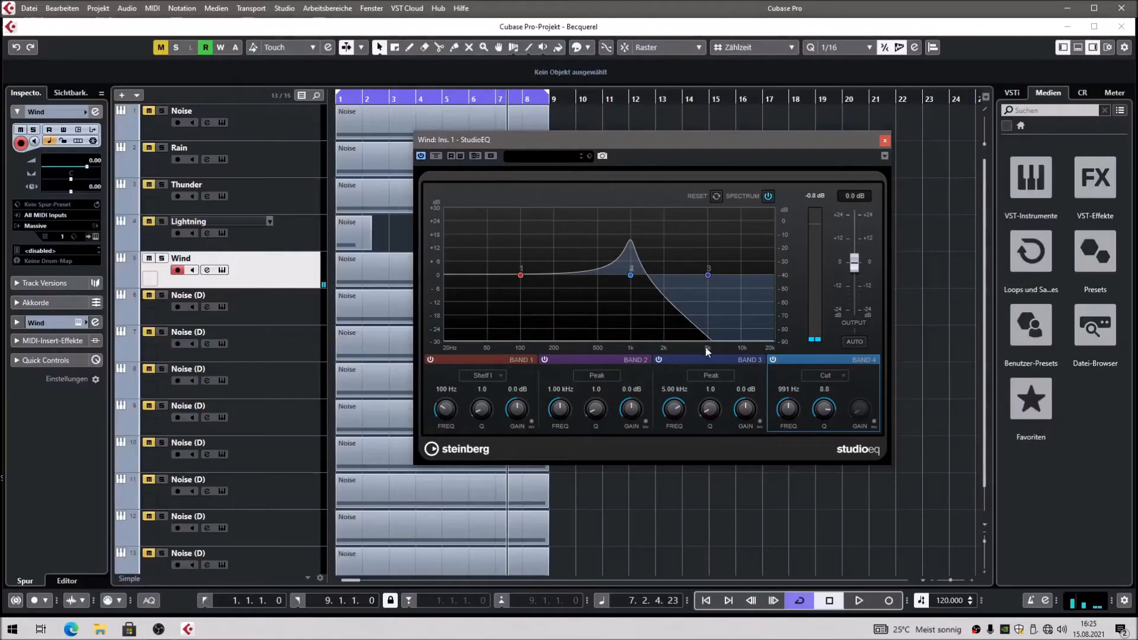
# Set Massive's FX1 on the Wind track to Dimension Expander, adjust its Size and Dry/Wet, and close both plug-in windows
pyautogui.click(94, 237)
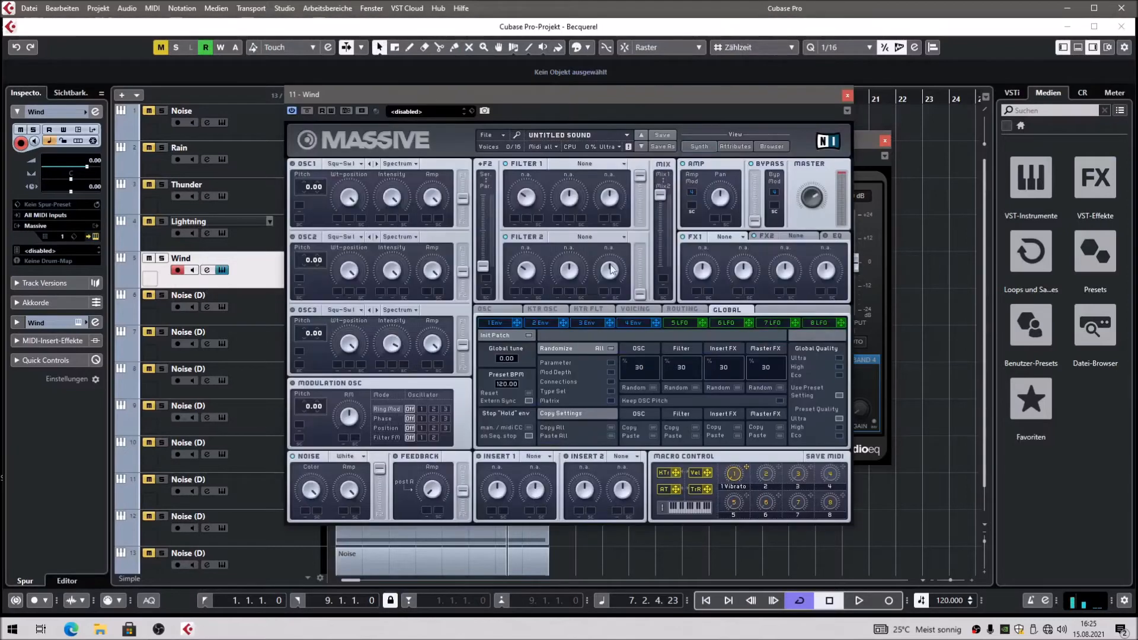
pyautogui.click(730, 237)
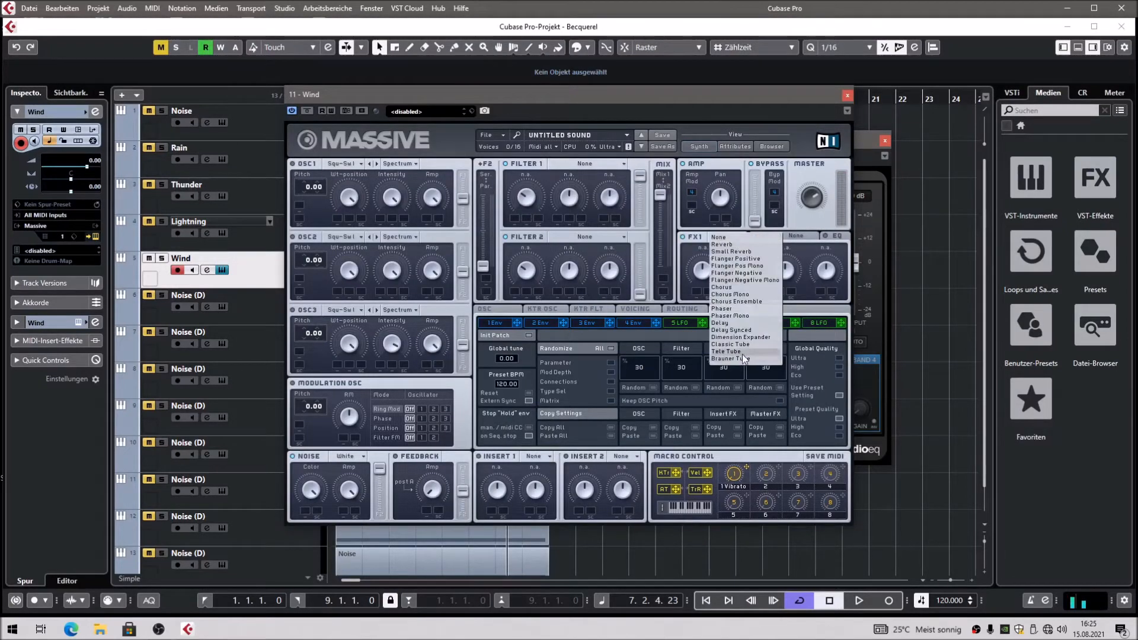
pyautogui.click(739, 336)
pyautogui.click(728, 236)
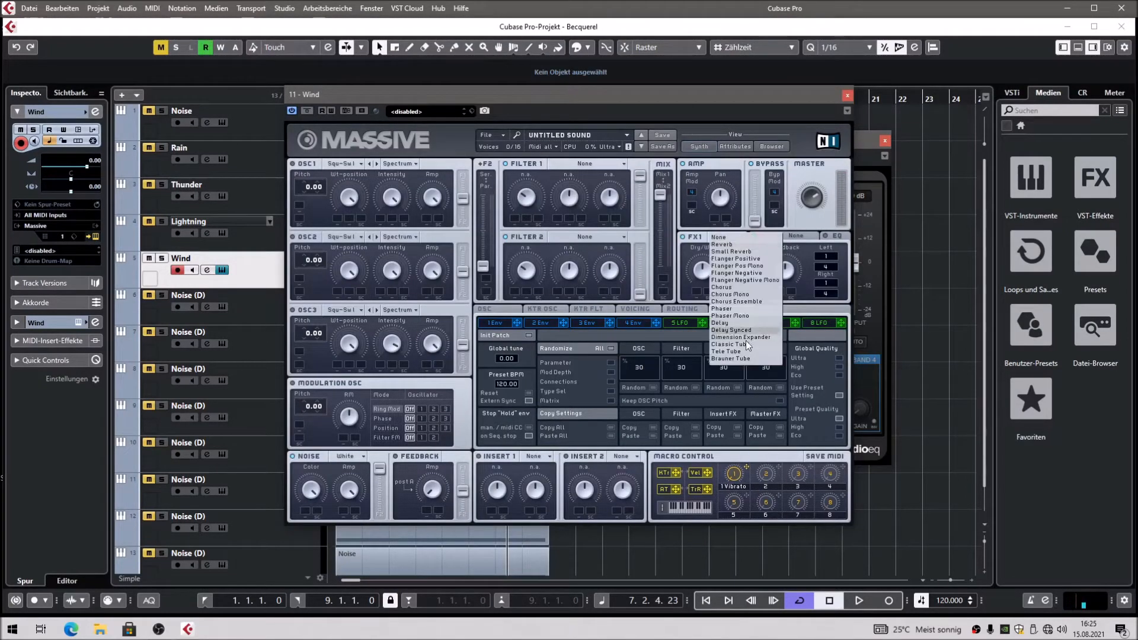
pyautogui.click(737, 336)
pyautogui.moveTo(745, 272); pyautogui.dragTo(746, 165)
pyautogui.moveTo(705, 273); pyautogui.dragTo(703, 312)
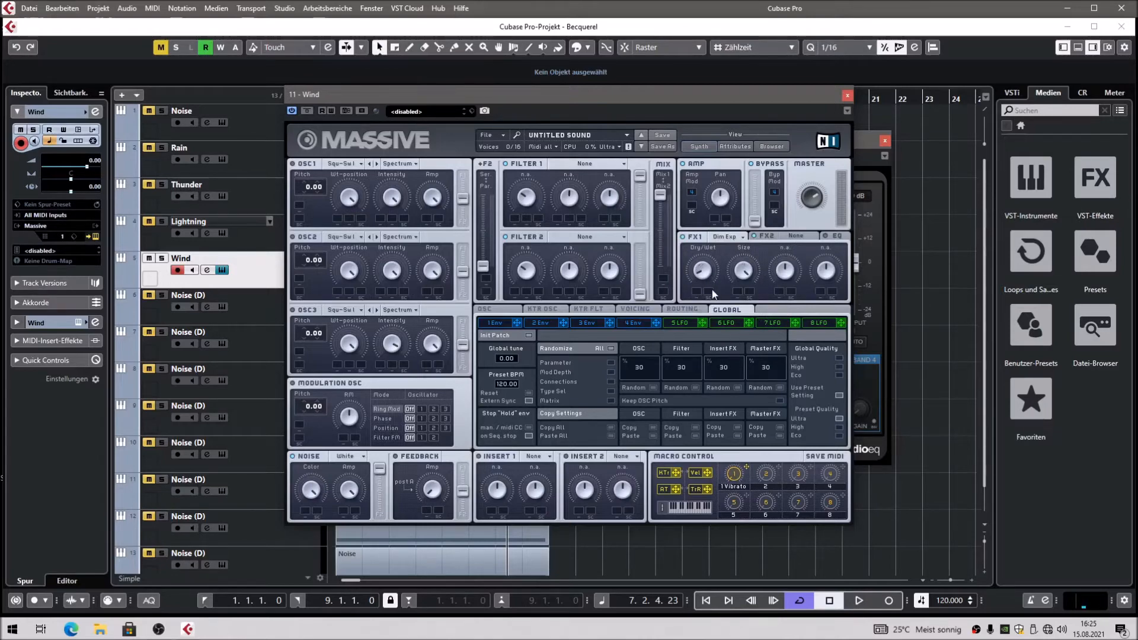
pyautogui.click(848, 96)
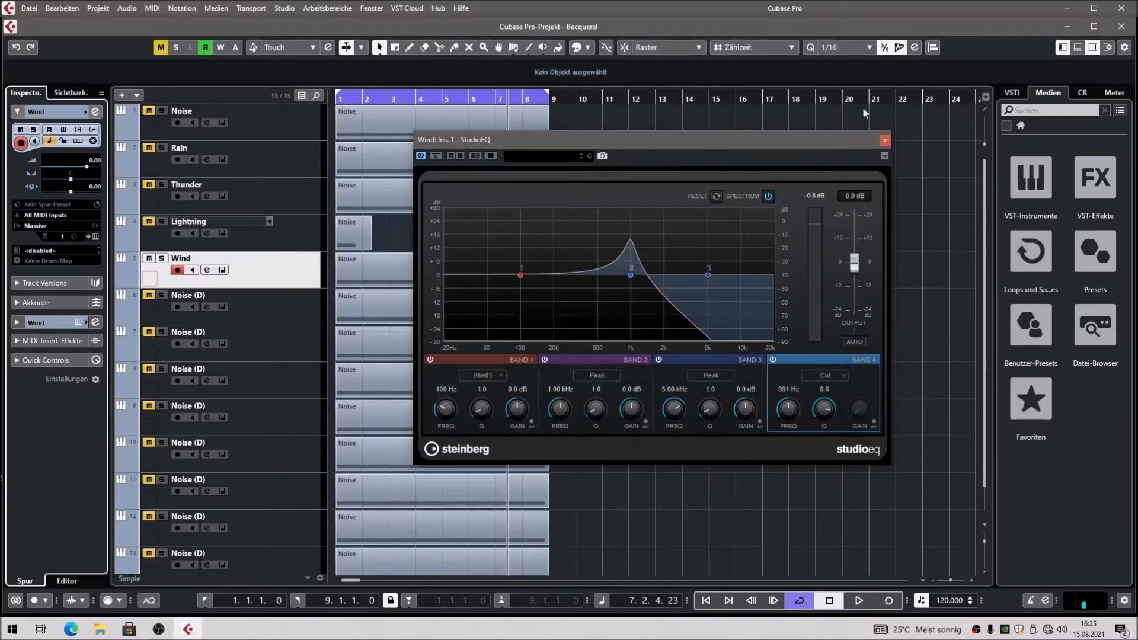
pyautogui.click(884, 141)
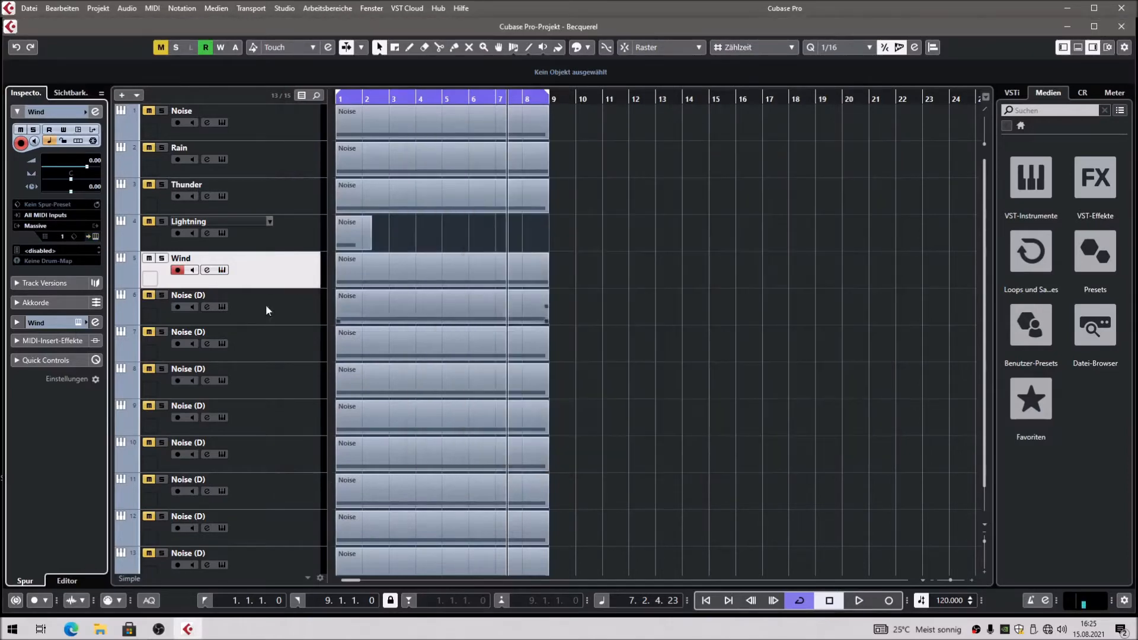
# Show an automation lane under the Wind track and assign it StudioEQ's FreqHFL parameter from insert 1
pyautogui.click(133, 284)
pyautogui.click(186, 298)
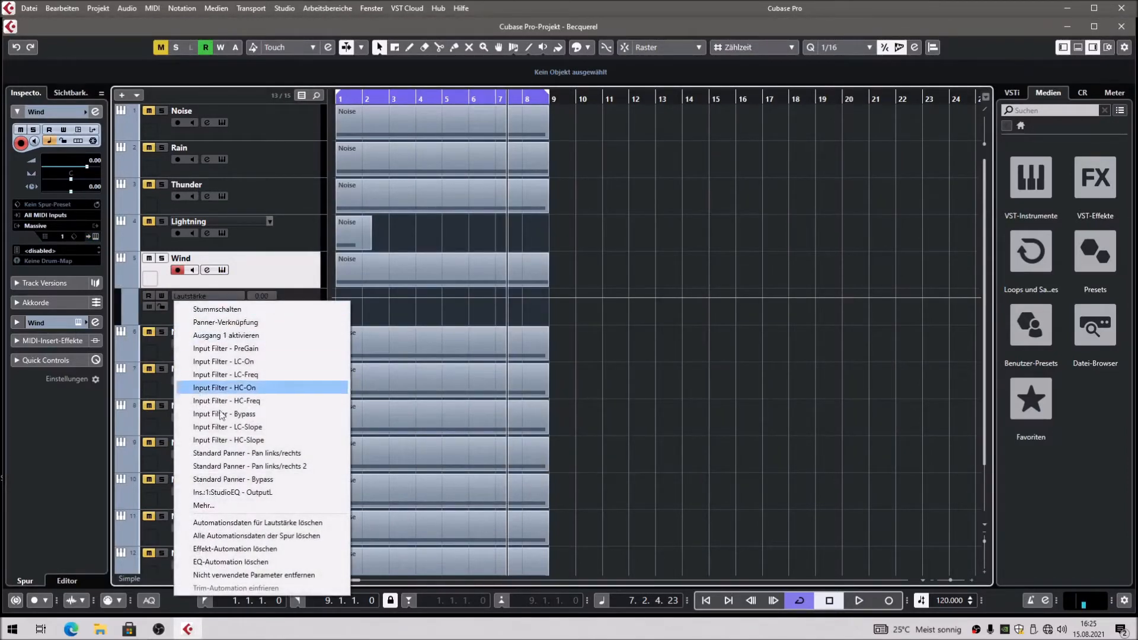
pyautogui.click(216, 509)
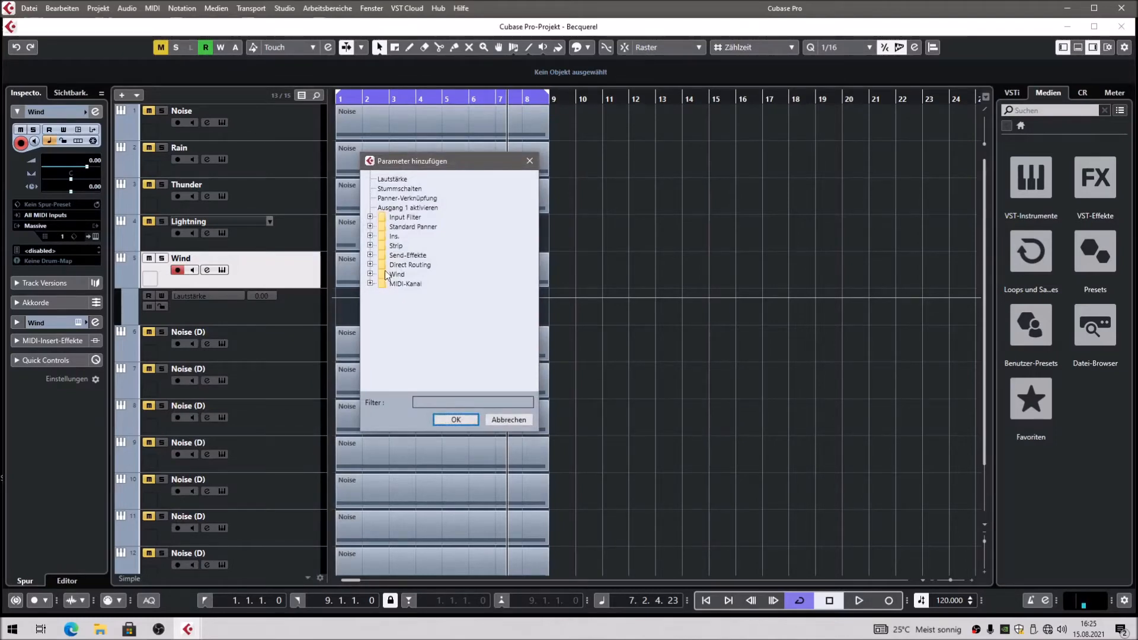
pyautogui.click(370, 235)
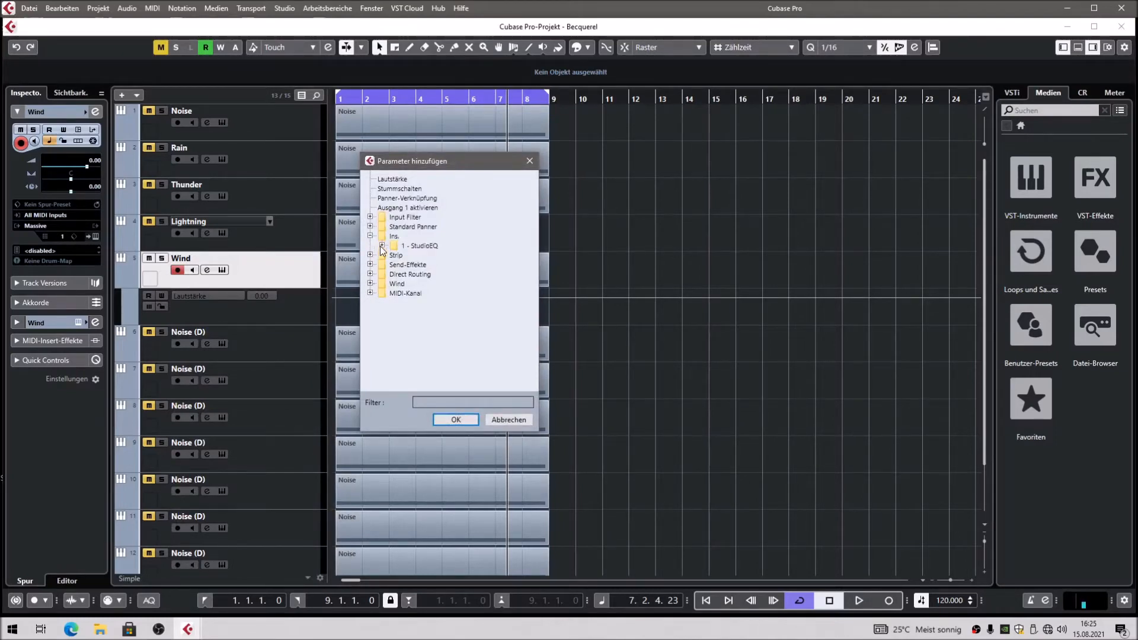
pyautogui.click(381, 245)
pyautogui.click(394, 312)
pyautogui.click(424, 331)
pyautogui.click(460, 420)
# Enlarge the FreqHFL lane and draw five automation points across bars 1 to 8, rising and falling to 269 Hz at the end
pyautogui.click(292, 323)
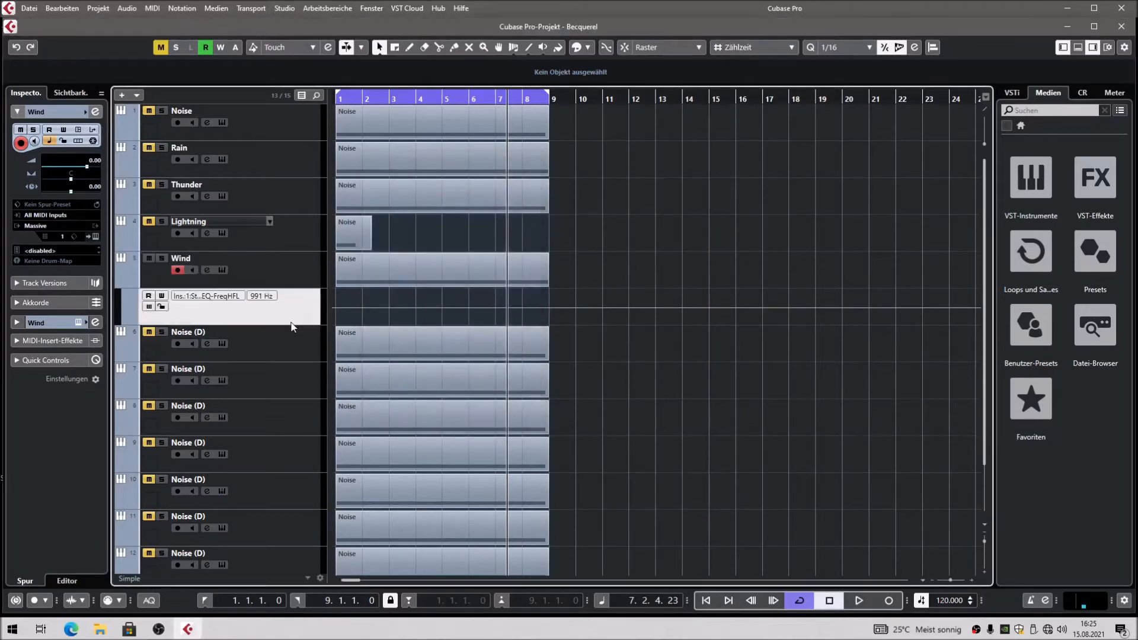
pyautogui.moveTo(288, 325); pyautogui.dragTo(273, 538)
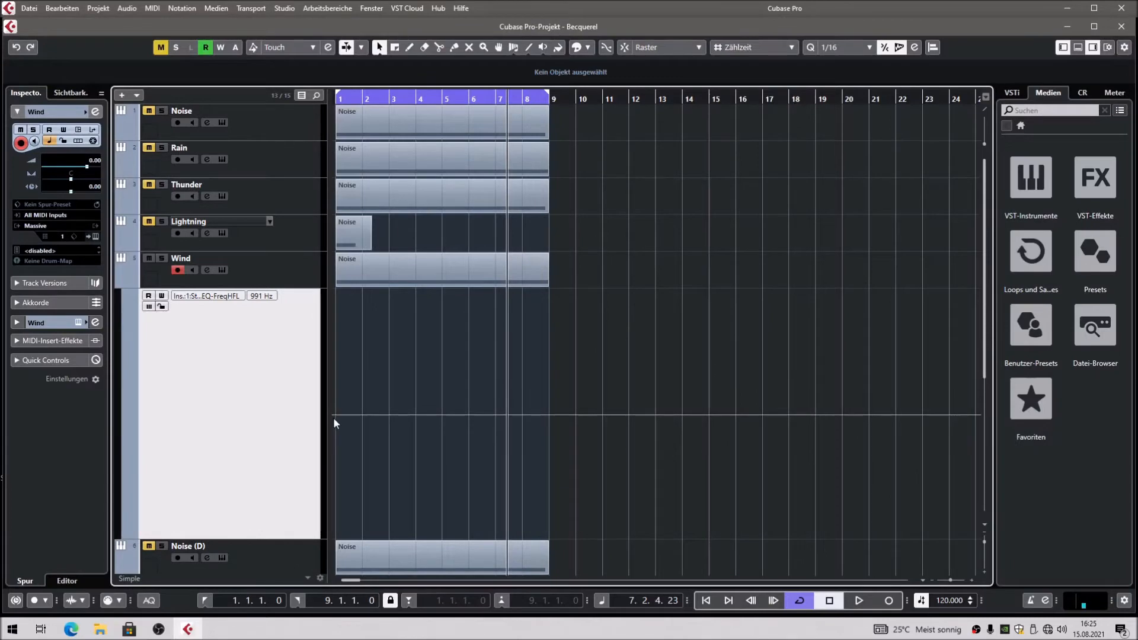
pyautogui.click(337, 416)
pyautogui.click(377, 405)
pyautogui.moveTo(407, 412)
pyautogui.mouseDown()
pyautogui.moveTo(489, 397)
pyautogui.moveTo(481, 408)
pyautogui.moveTo(544, 448)
pyautogui.mouseUp()
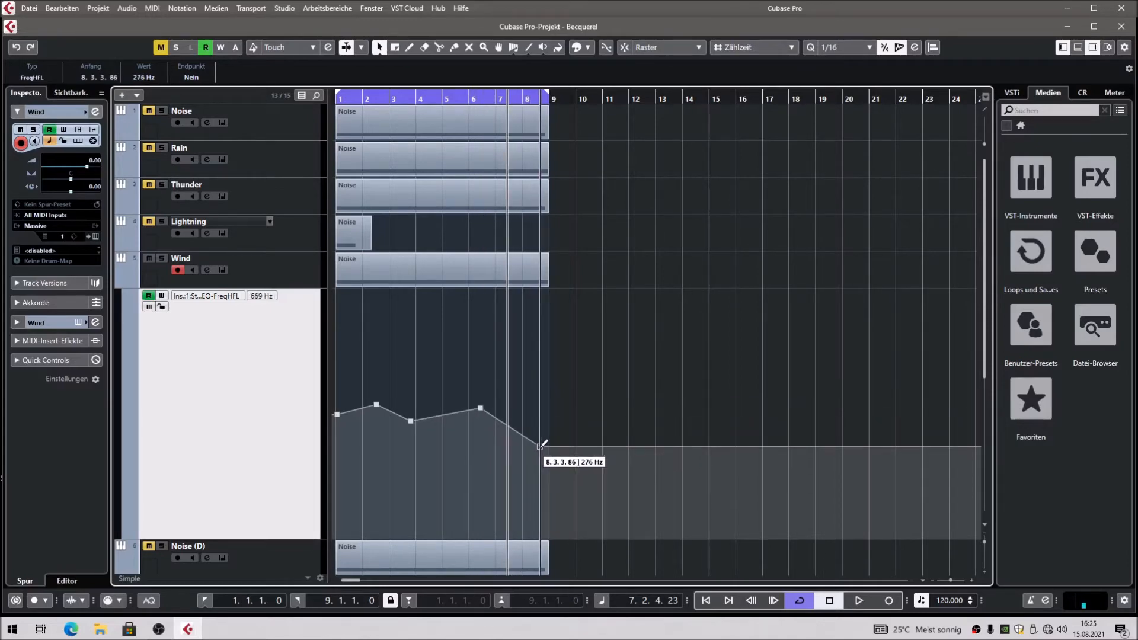
# Play the Wind loop from bar 1, reset the Stereo Out clip indicator, and lower the master volume in Wind's Massive
pyautogui.moveTo(357, 101); pyautogui.dragTo(336, 100)
pyautogui.press('space')
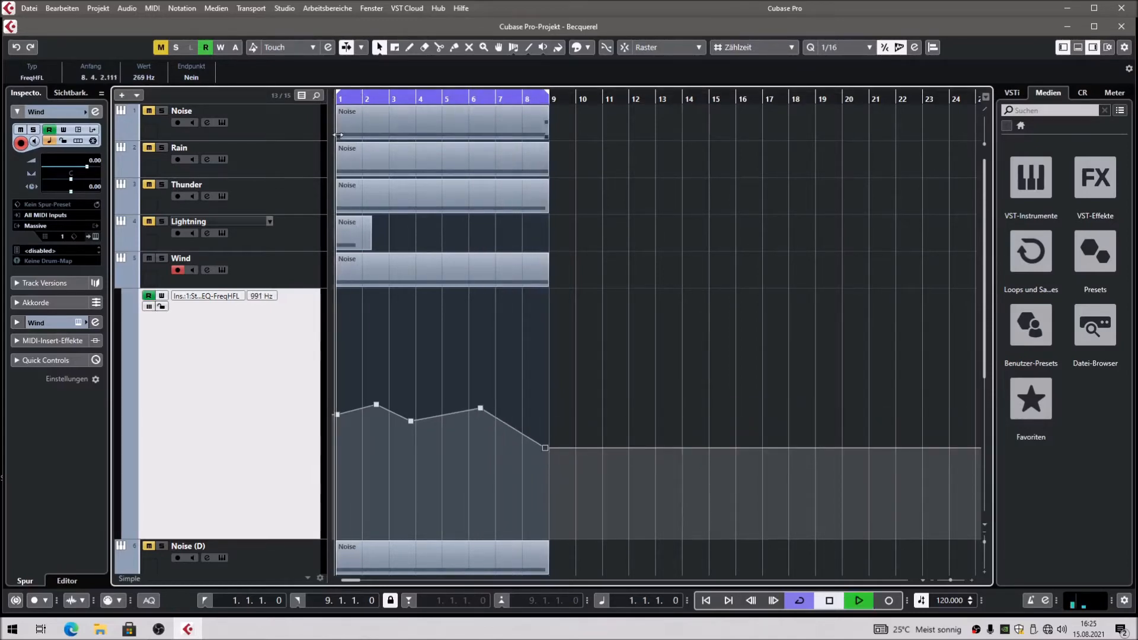
pyautogui.click(222, 269)
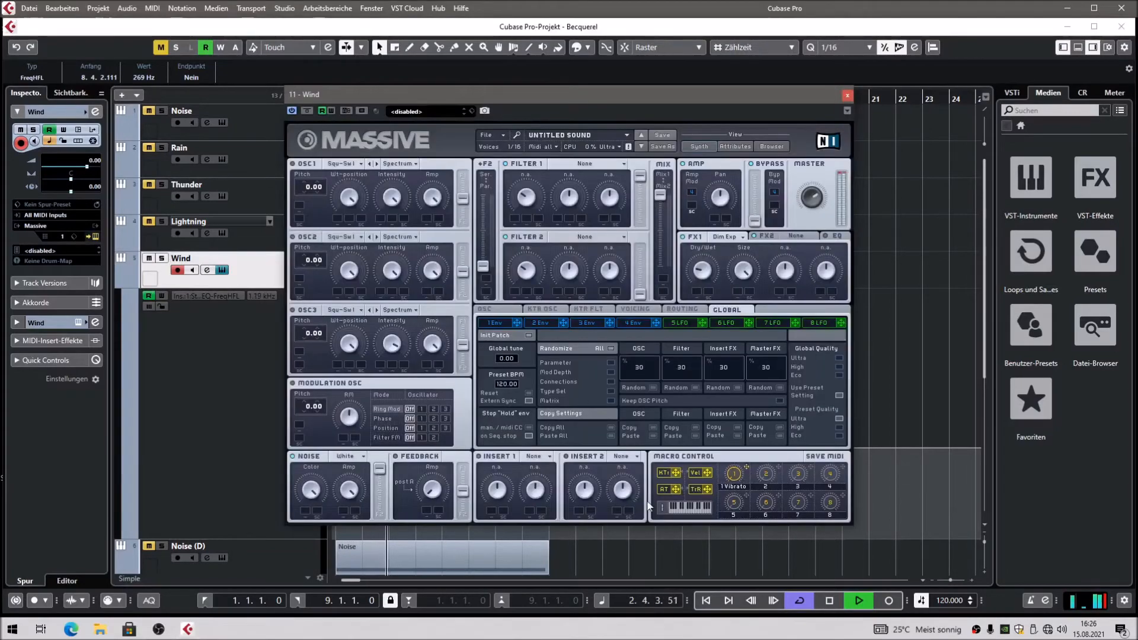
pyautogui.press('F3')
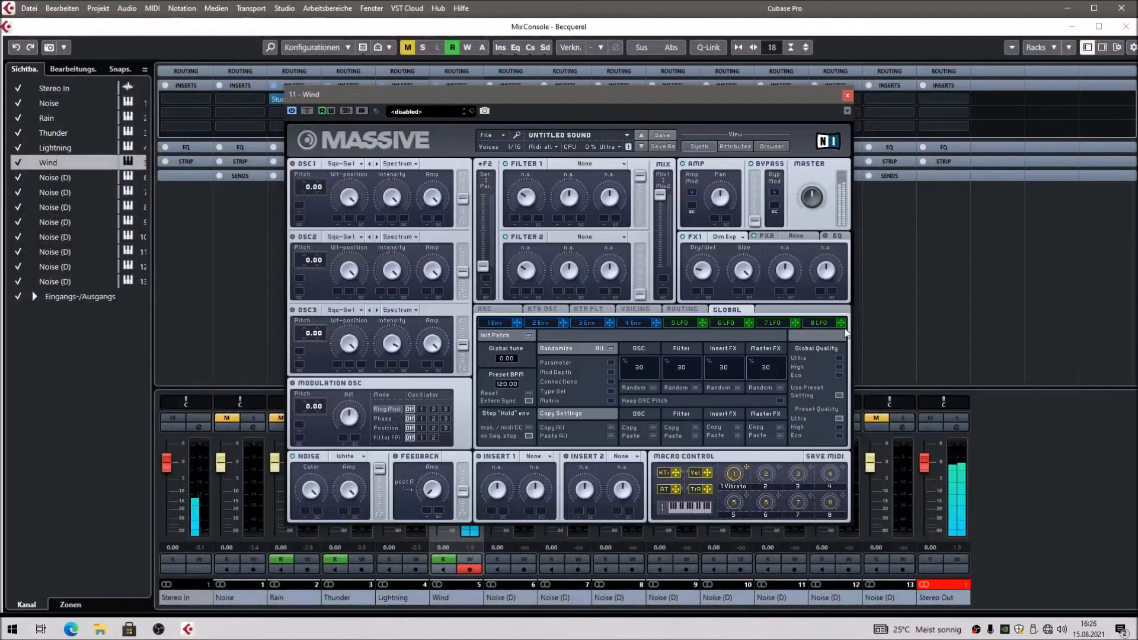
pyautogui.click(941, 587)
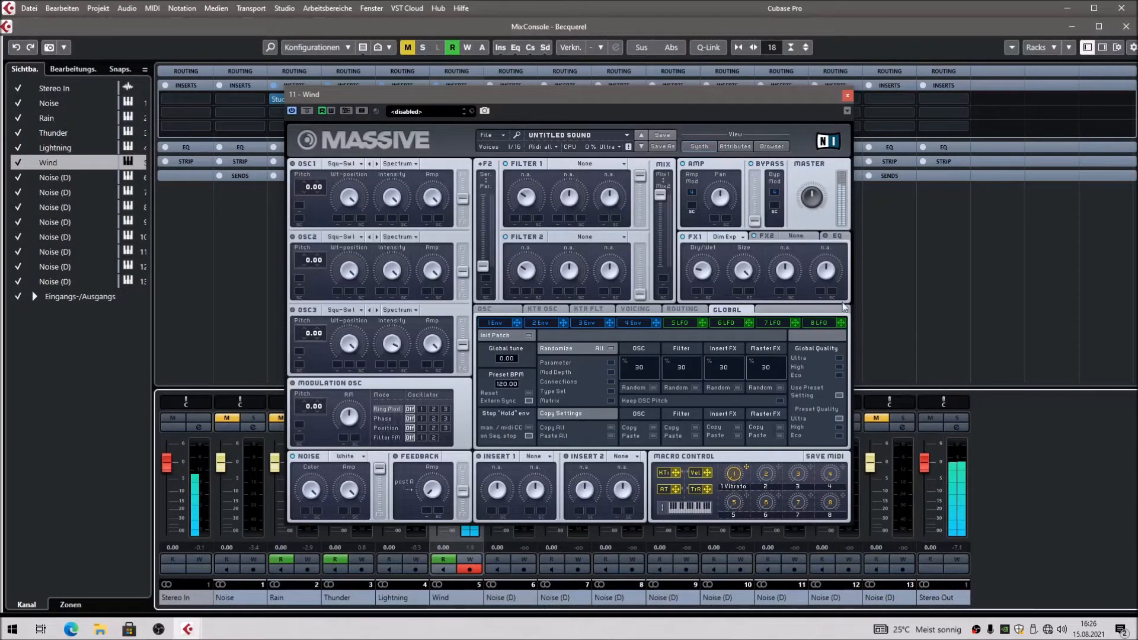
pyautogui.moveTo(810, 192); pyautogui.dragTo(810, 202)
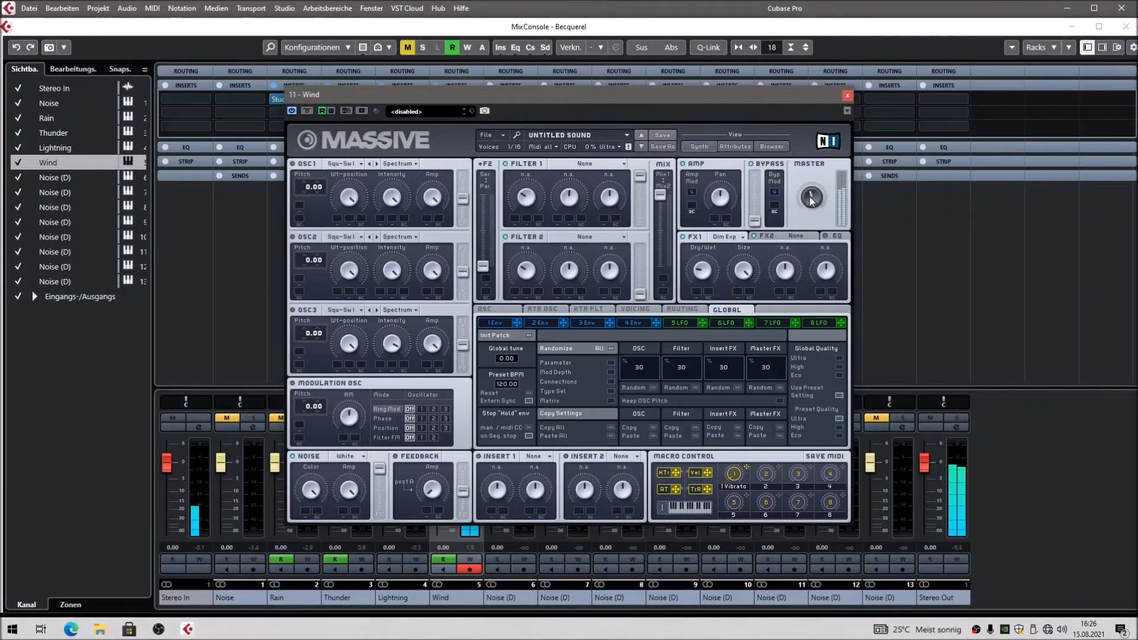
pyautogui.moveTo(580, 102); pyautogui.dragTo(800, 122)
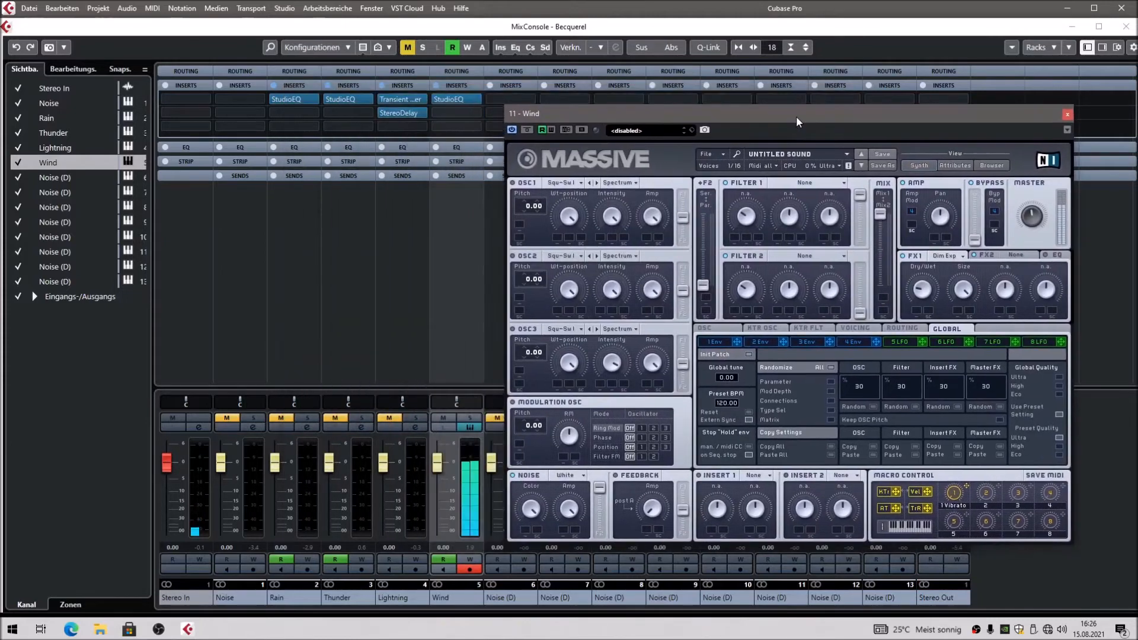
# Return to the project window, stop playback, and mute the Wind track with its automation lane hidden
pyautogui.press('F3')
pyautogui.moveTo(658, 122); pyautogui.dragTo(763, 135)
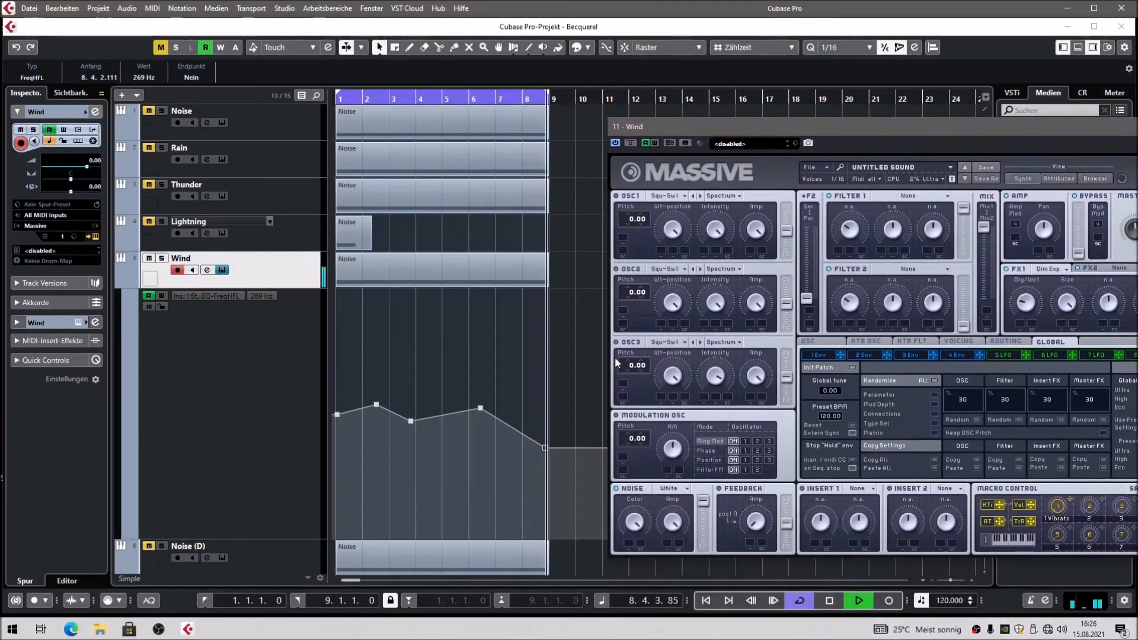
pyautogui.click(512, 427)
pyautogui.press('space')
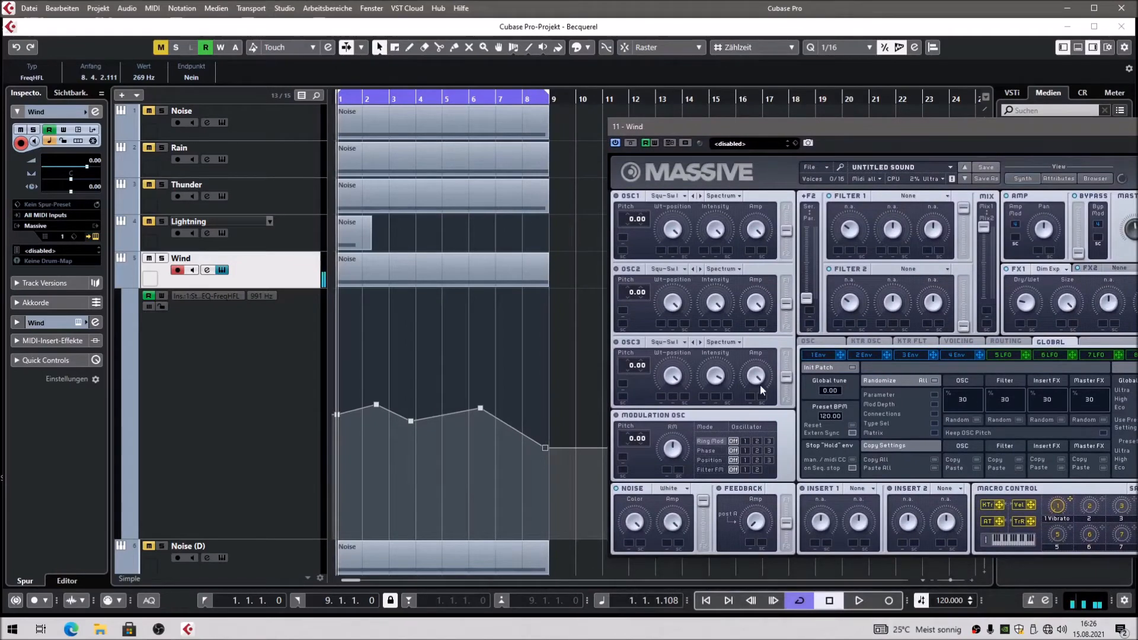
pyautogui.click(148, 259)
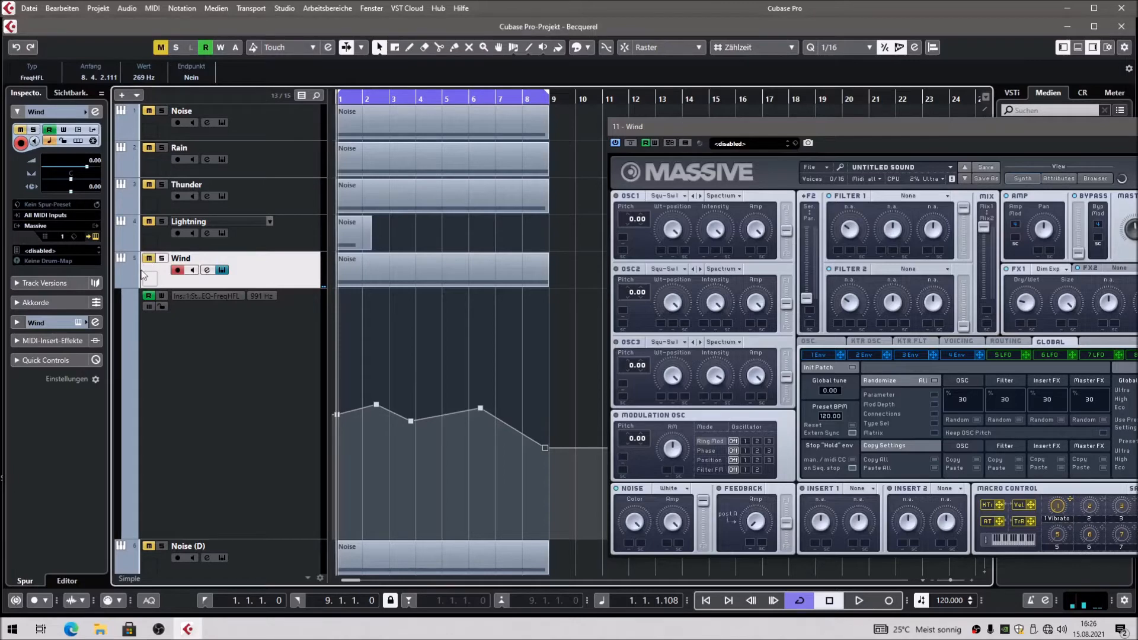
pyautogui.click(120, 283)
# Rename the Noise (D) track below Wind as Waves and close Wind's Massive window
pyautogui.click(287, 319)
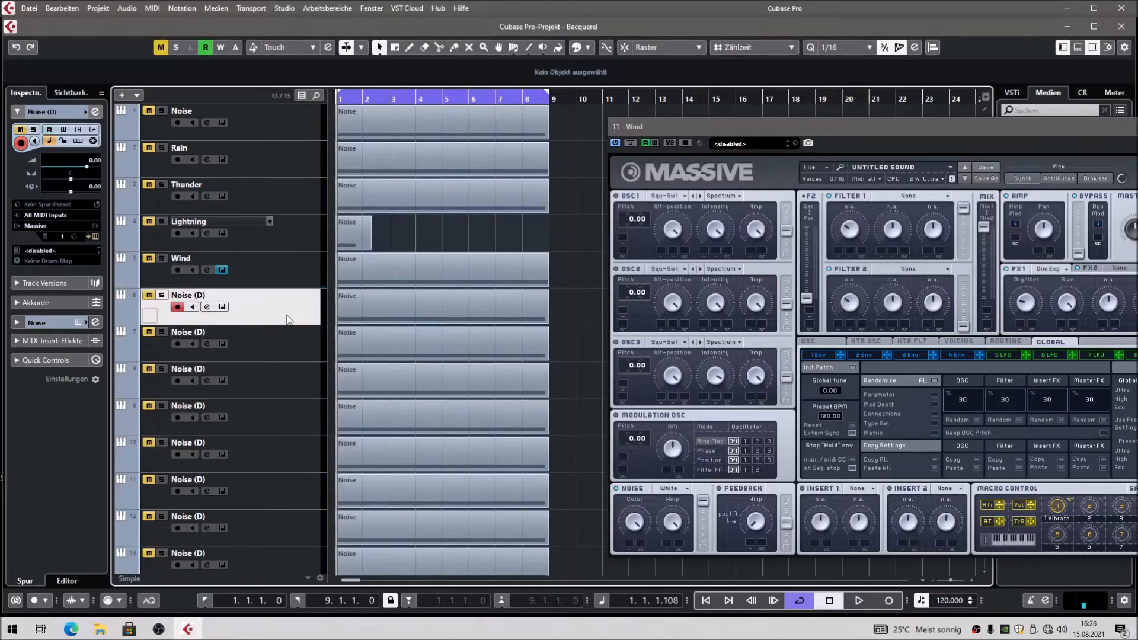
pyautogui.doubleClick(189, 294)
pyautogui.write('Wave')
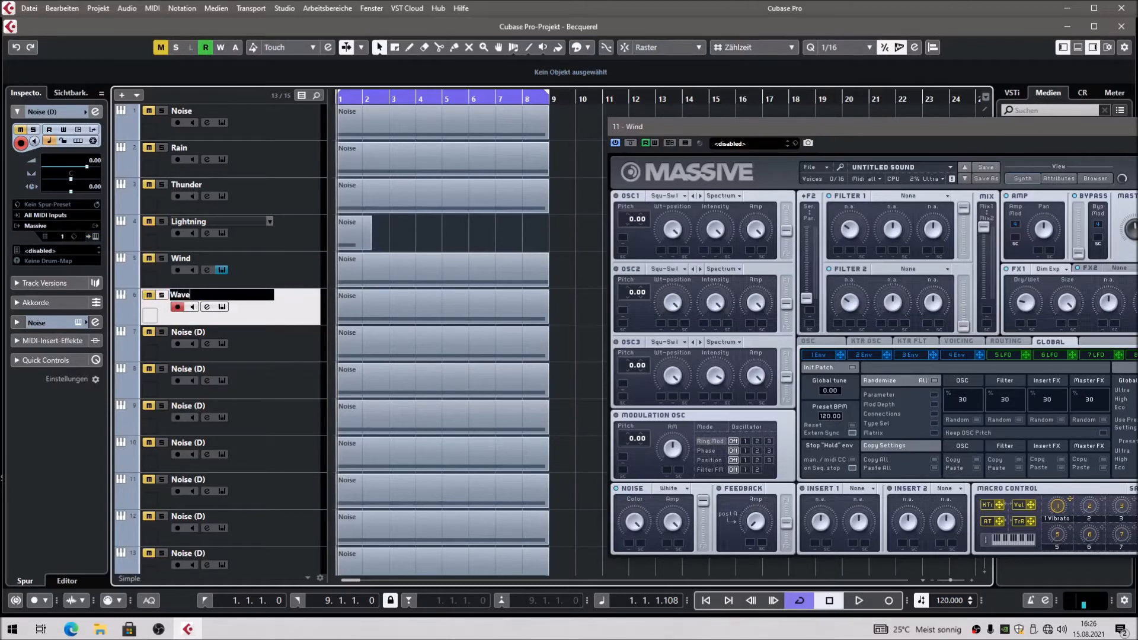
pyautogui.press('Return')
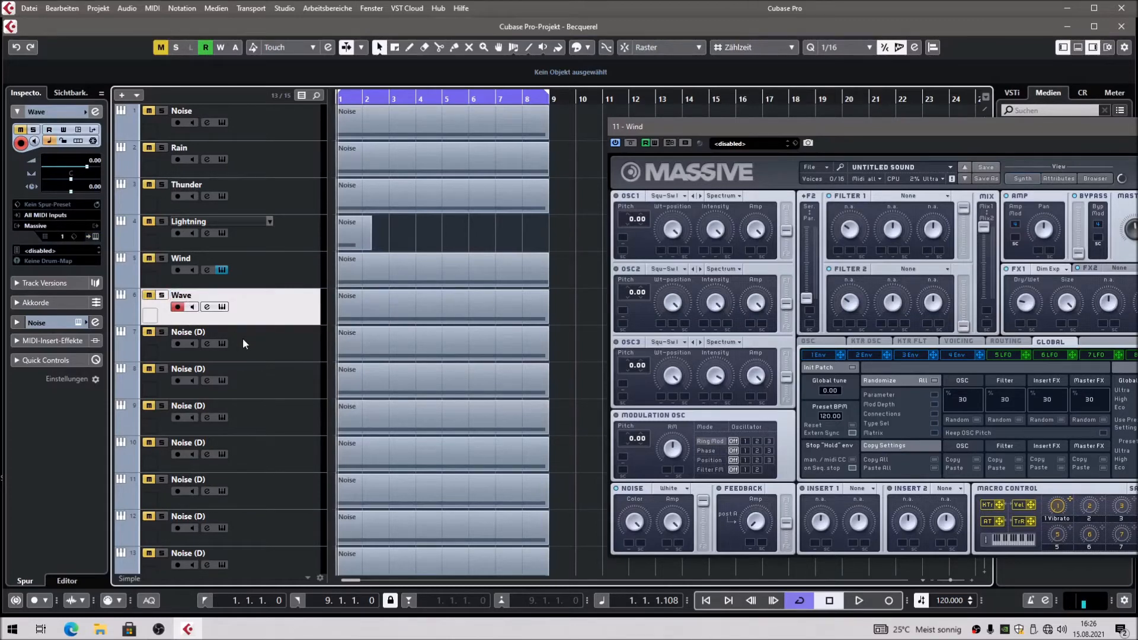
pyautogui.doubleClick(196, 297)
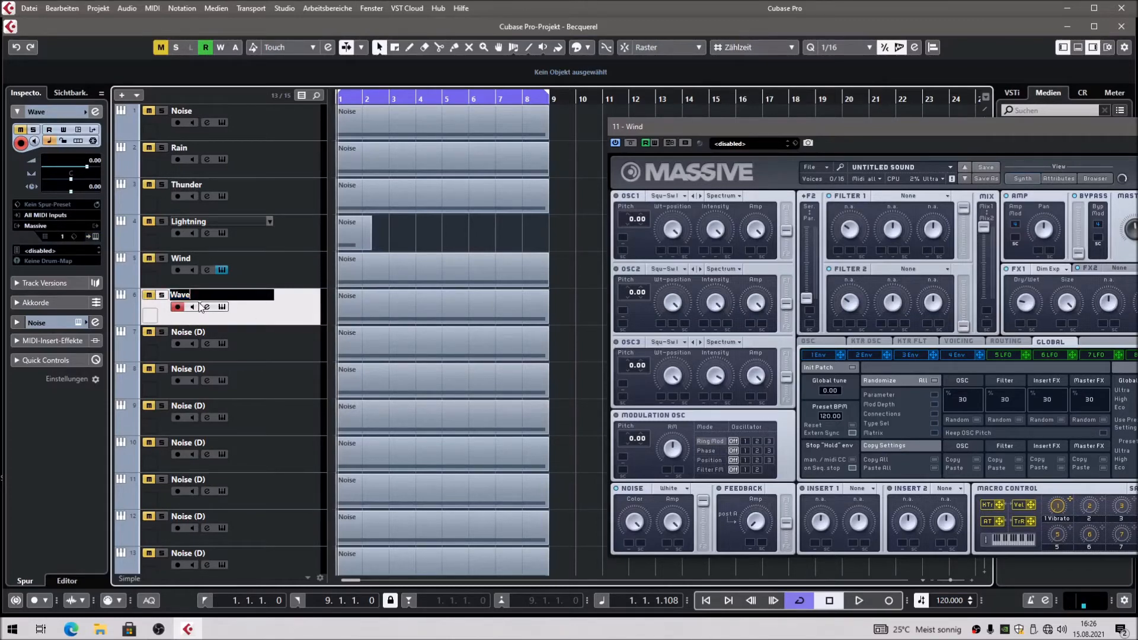
pyautogui.write('s')
pyautogui.press('Return')
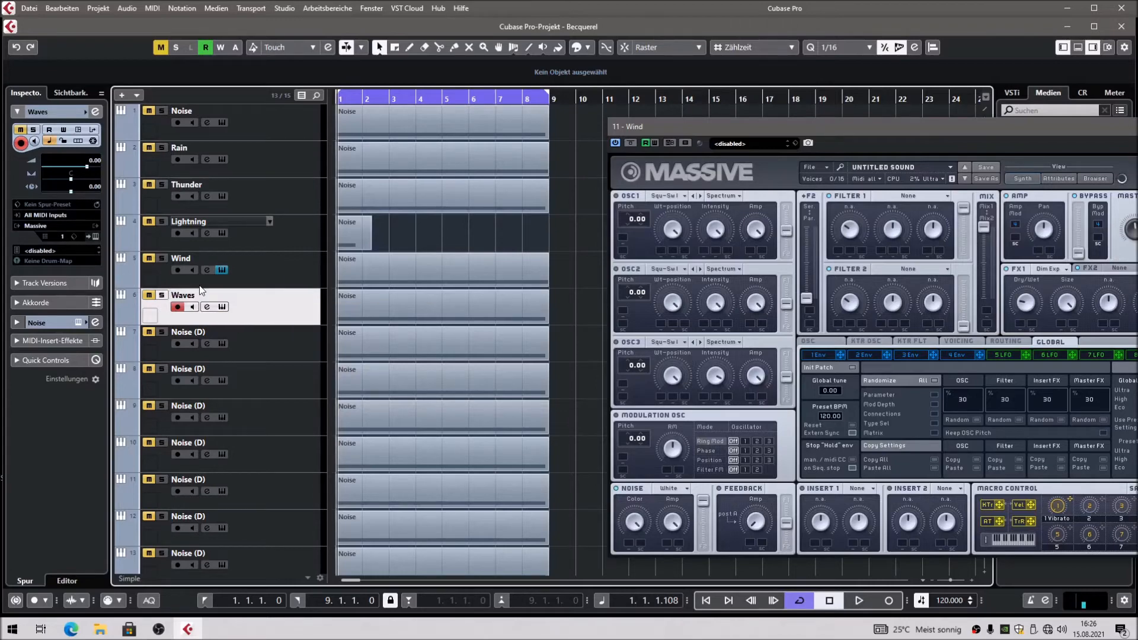
pyautogui.moveTo(924, 142); pyautogui.dragTo(644, 125)
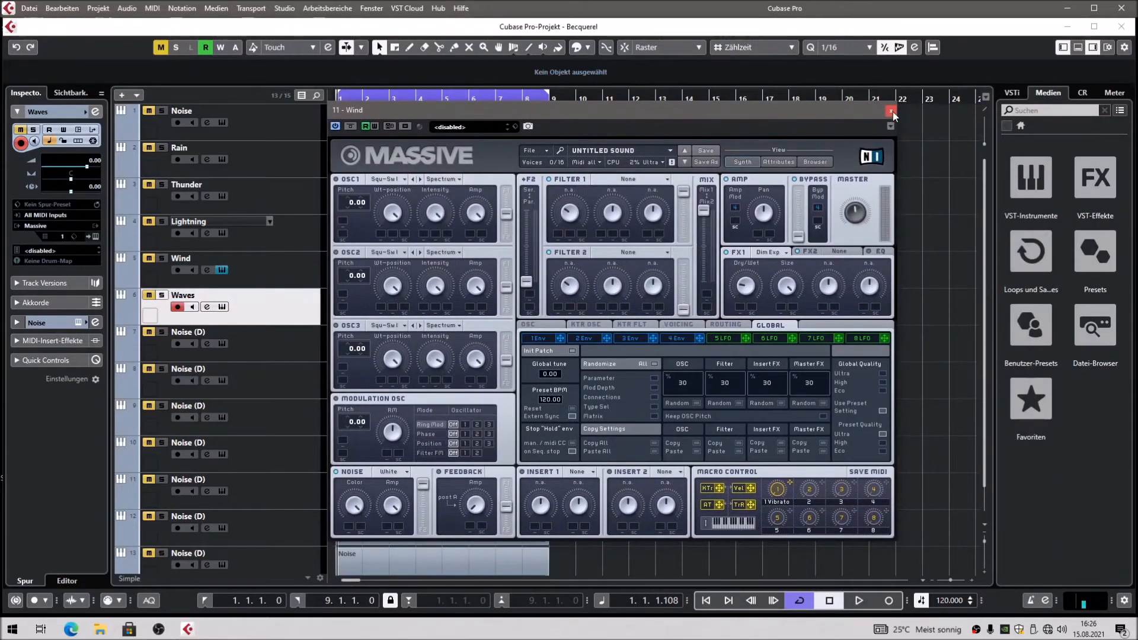
pyautogui.click(890, 111)
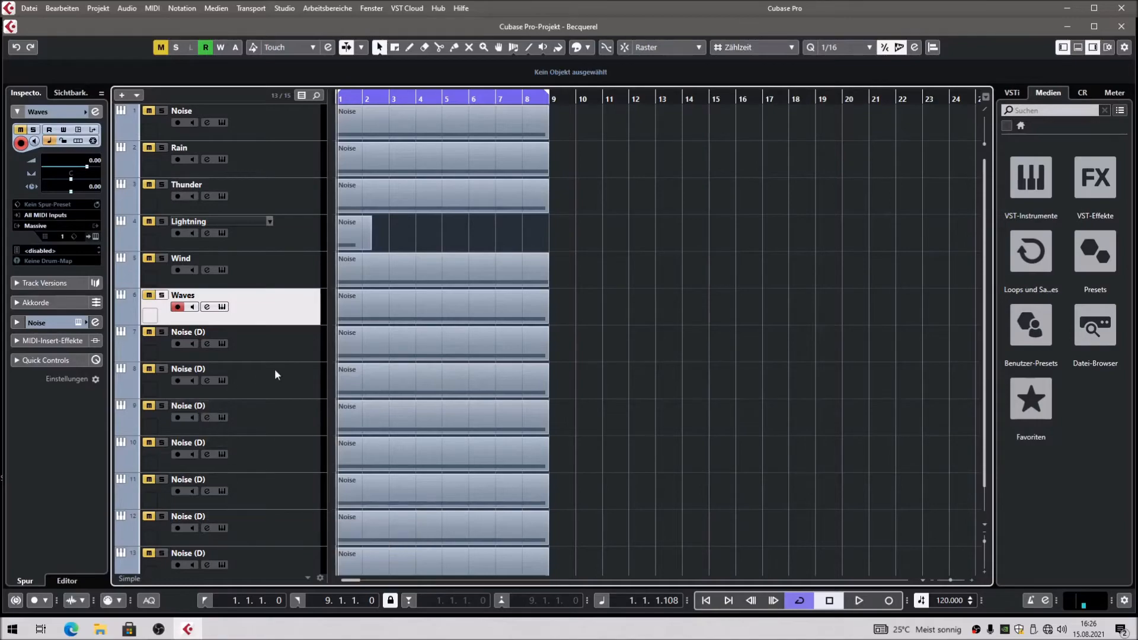
# Open the Waves clip in the Key Editor and shorten its C1 note to three bars, ending at 4.1.1.0
pyautogui.doubleClick(395, 316)
pyautogui.click(948, 377)
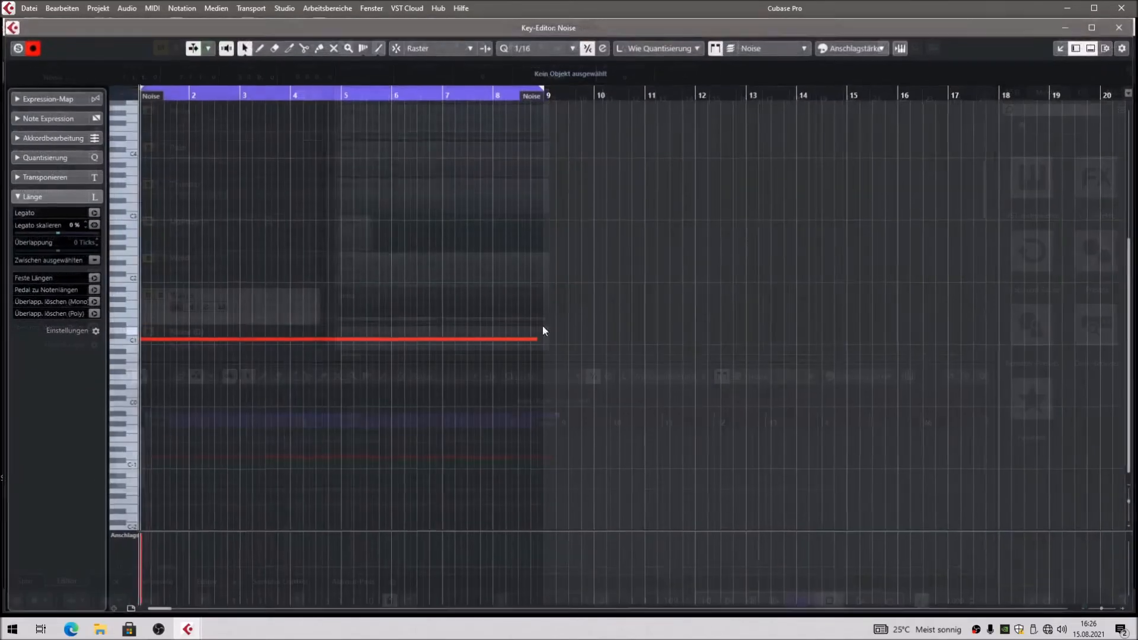
pyautogui.moveTo(538, 340); pyautogui.dragTo(258, 339)
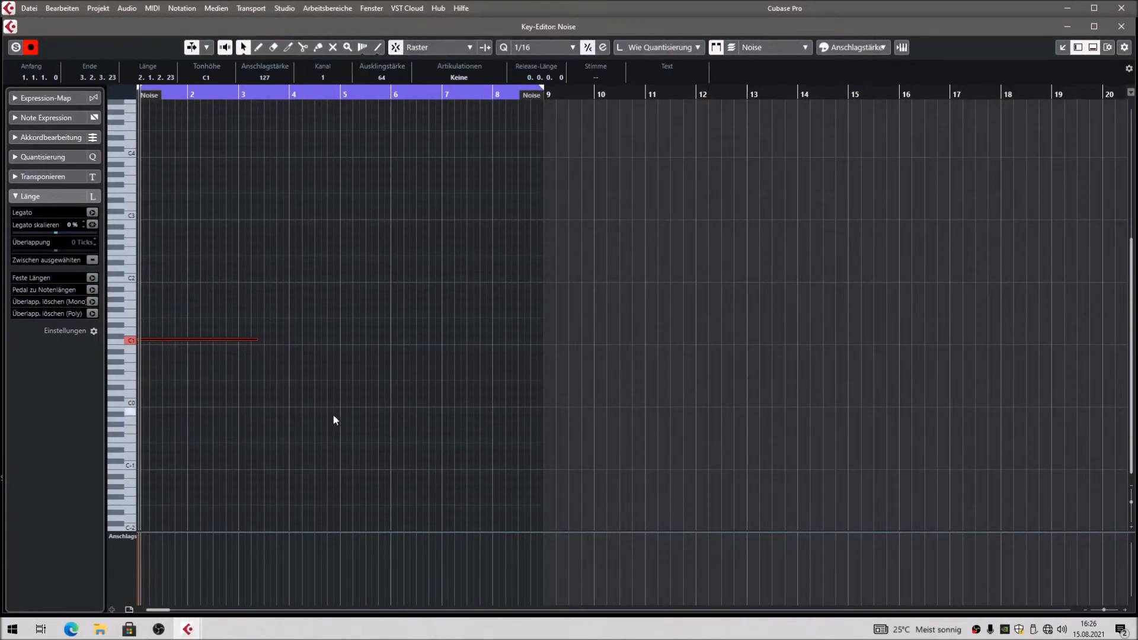
pyautogui.press('h')
pyautogui.press('h')
pyautogui.moveTo(632, 341); pyautogui.dragTo(750, 347)
pyautogui.press('g')
pyautogui.press('g')
# Copy the three-bar C1 note to the start of bar 5
pyautogui.moveTo(260, 398); pyautogui.dragTo(175, 319)
pyautogui.moveTo(270, 95); pyautogui.dragTo(279, 113)
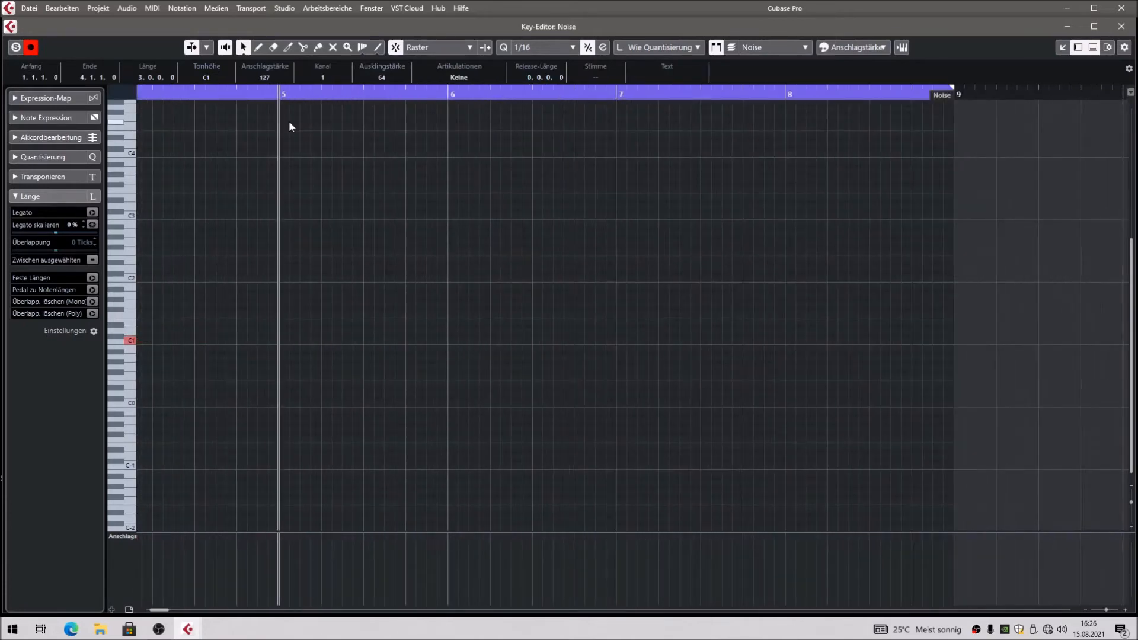
pyautogui.click(567, 430)
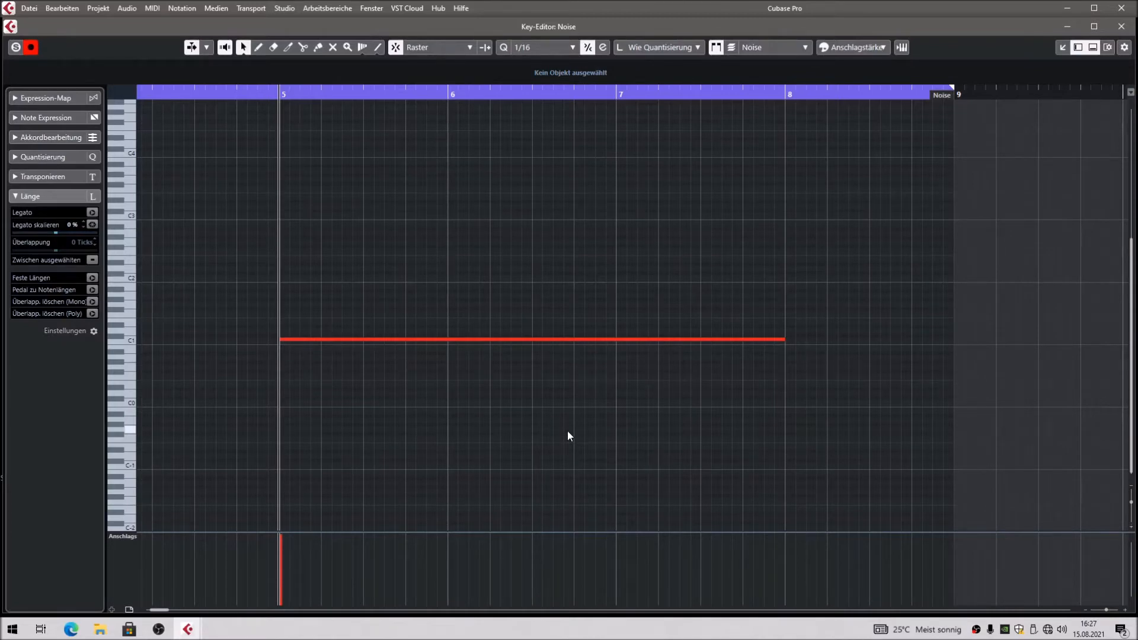
# Return to the project window, unmute the Waves track, and place the playback cursor at bar 1
pyautogui.click(1120, 27)
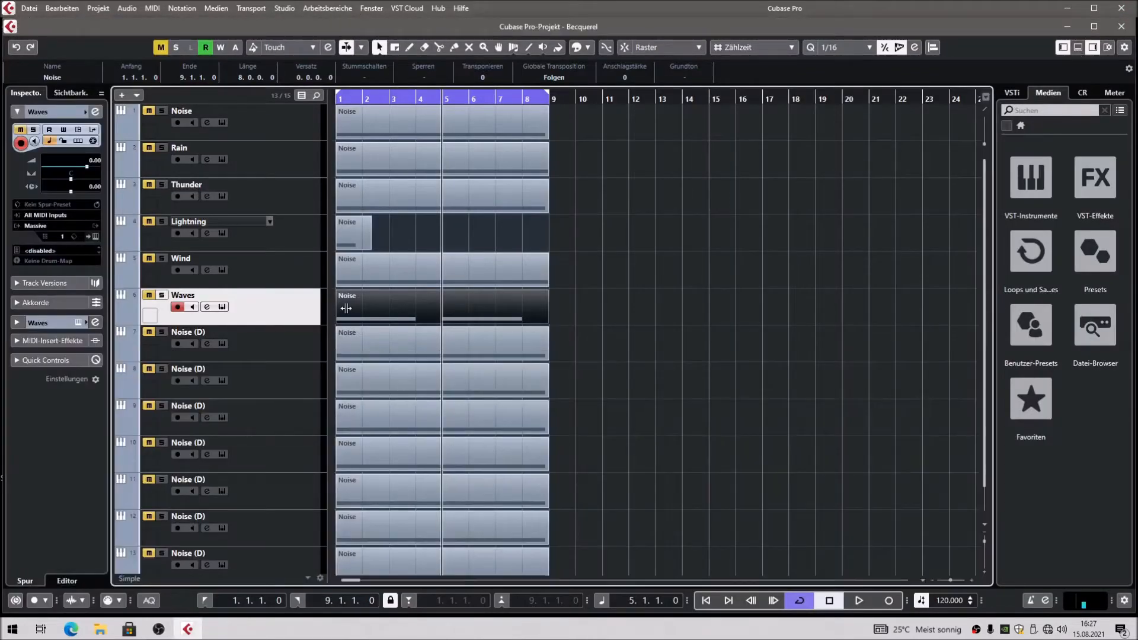
pyautogui.click(149, 296)
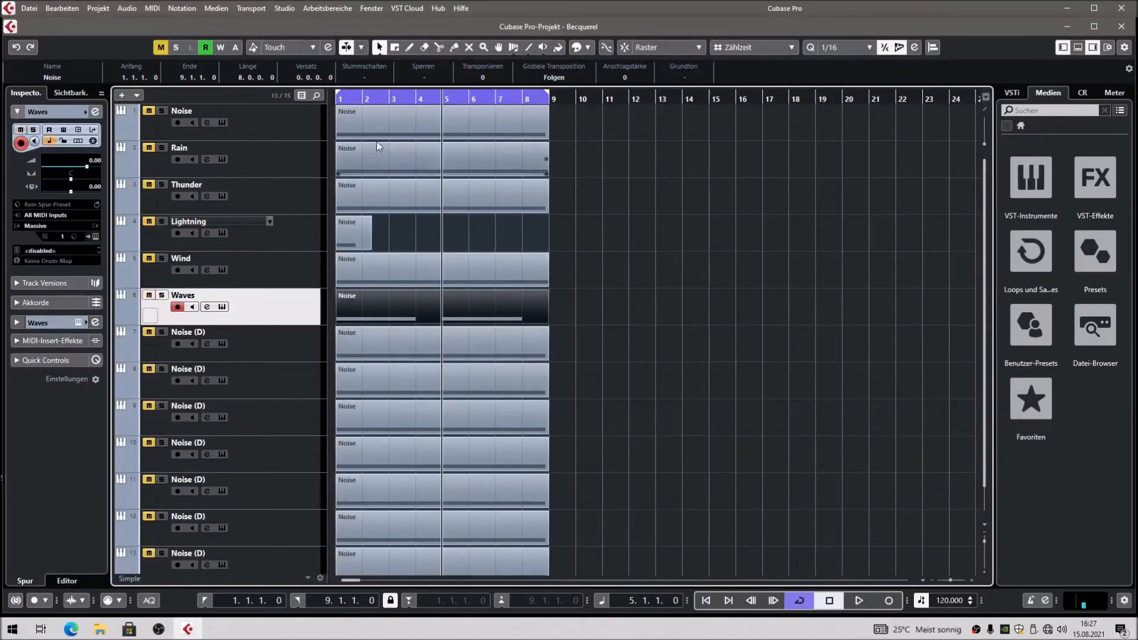
pyautogui.click(339, 98)
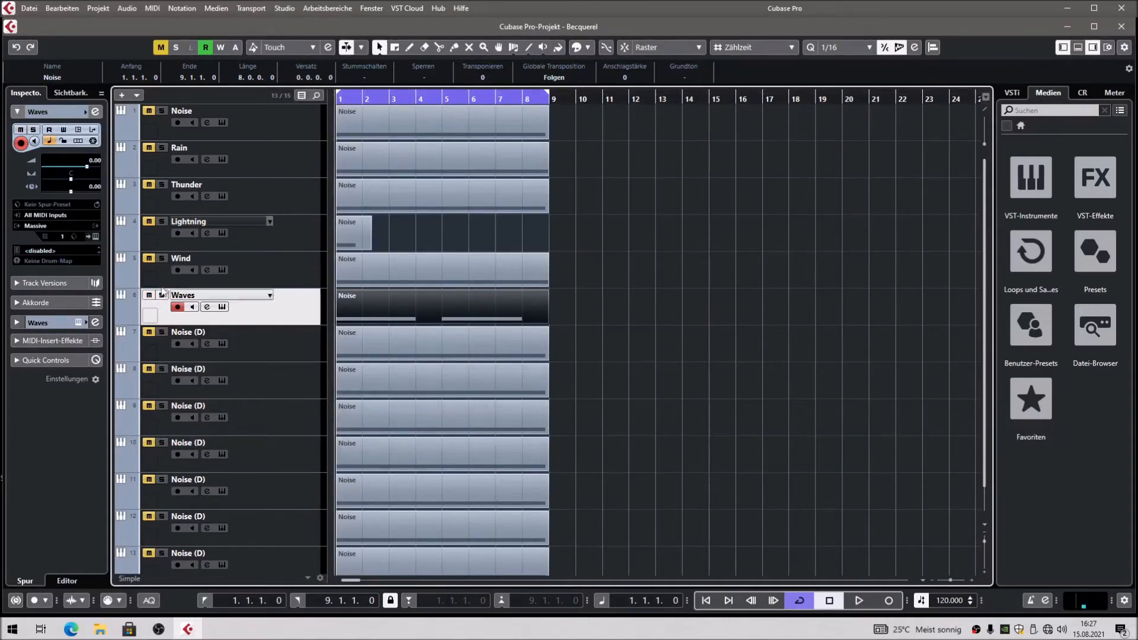
# Open the Massive instrument of Waves, set Filter 1 to Lowpass 4, raise its cutoff to about the middle, and audition it
pyautogui.click(95, 237)
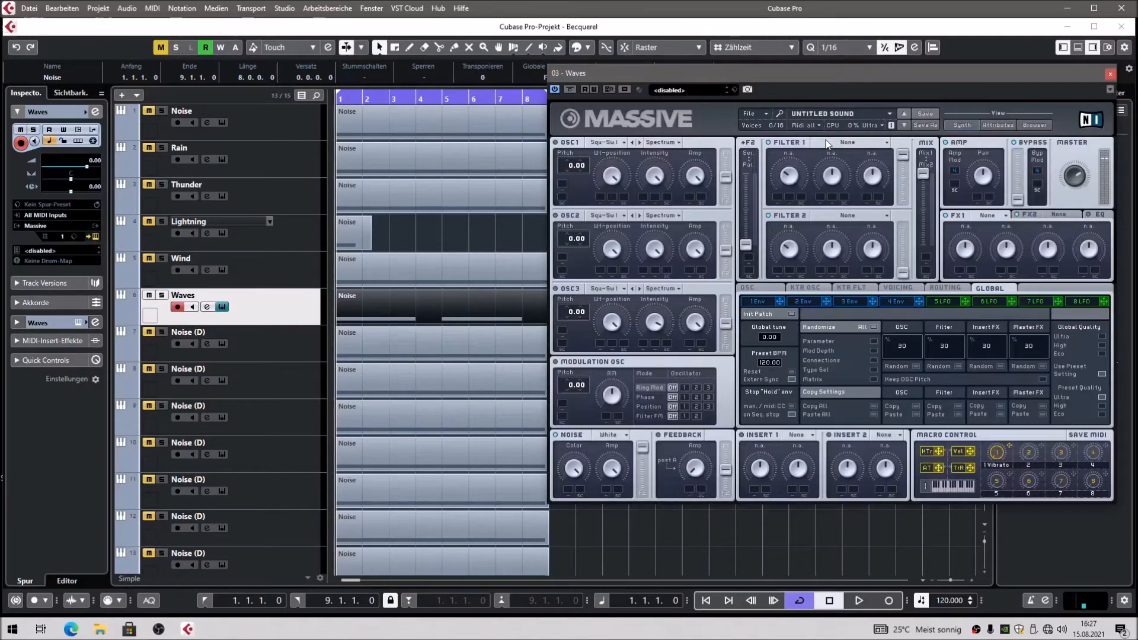
pyautogui.click(855, 144)
pyautogui.click(829, 150)
pyautogui.moveTo(788, 175); pyautogui.dragTo(797, 117)
pyautogui.press('space')
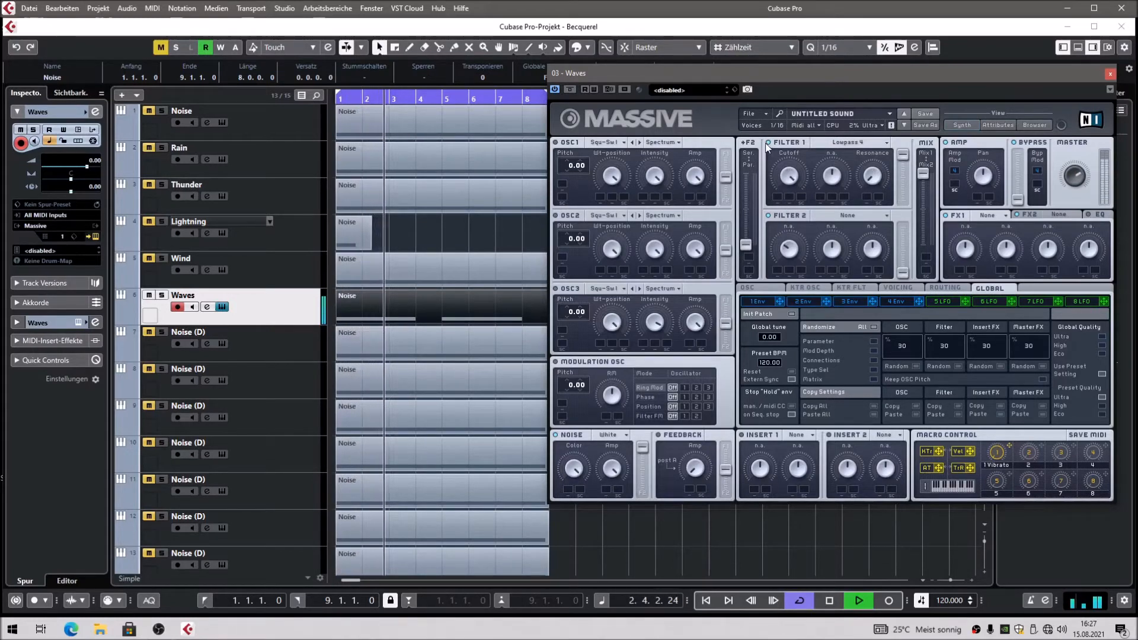
pyautogui.press('space')
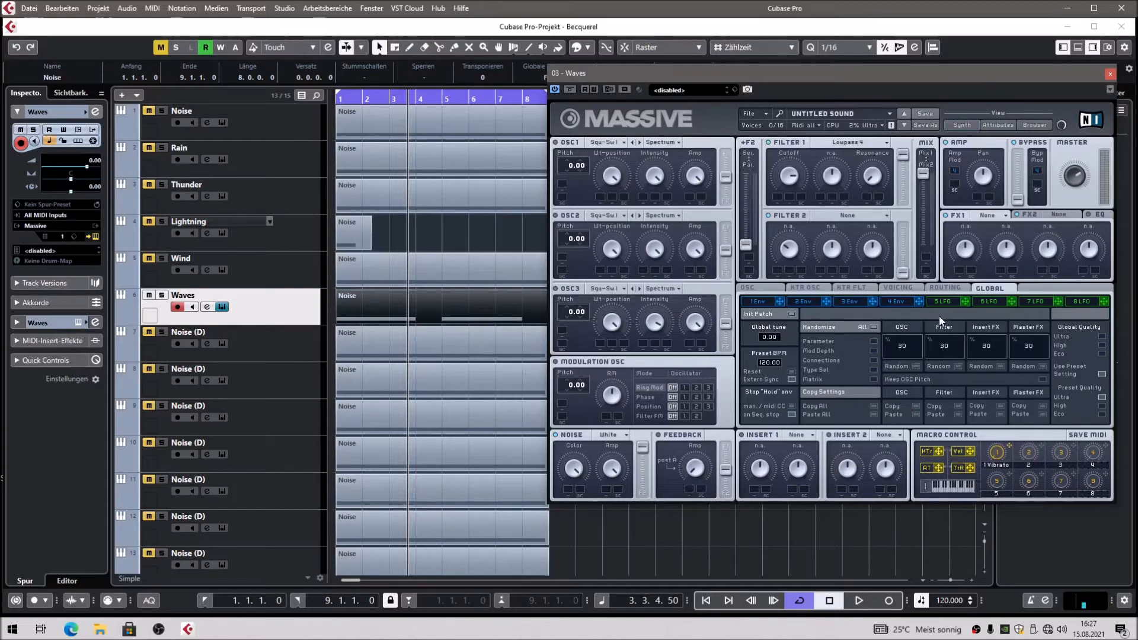
# Crossfade LFO 5 fully to its sine curve, assign it to modulate Filter 1's cutoff, and audition the modulation
pyautogui.click(945, 302)
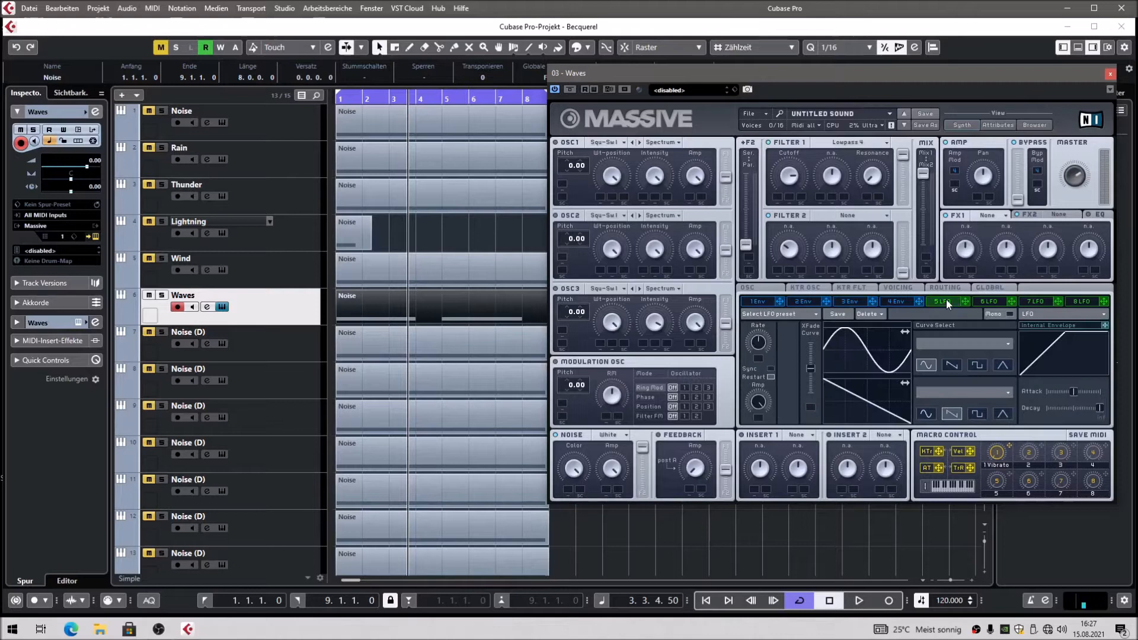
pyautogui.moveTo(814, 376); pyautogui.dragTo(805, 310)
pyautogui.moveTo(964, 302); pyautogui.dragTo(871, 248)
pyautogui.moveTo(787, 193); pyautogui.dragTo(776, 197)
pyautogui.press('space')
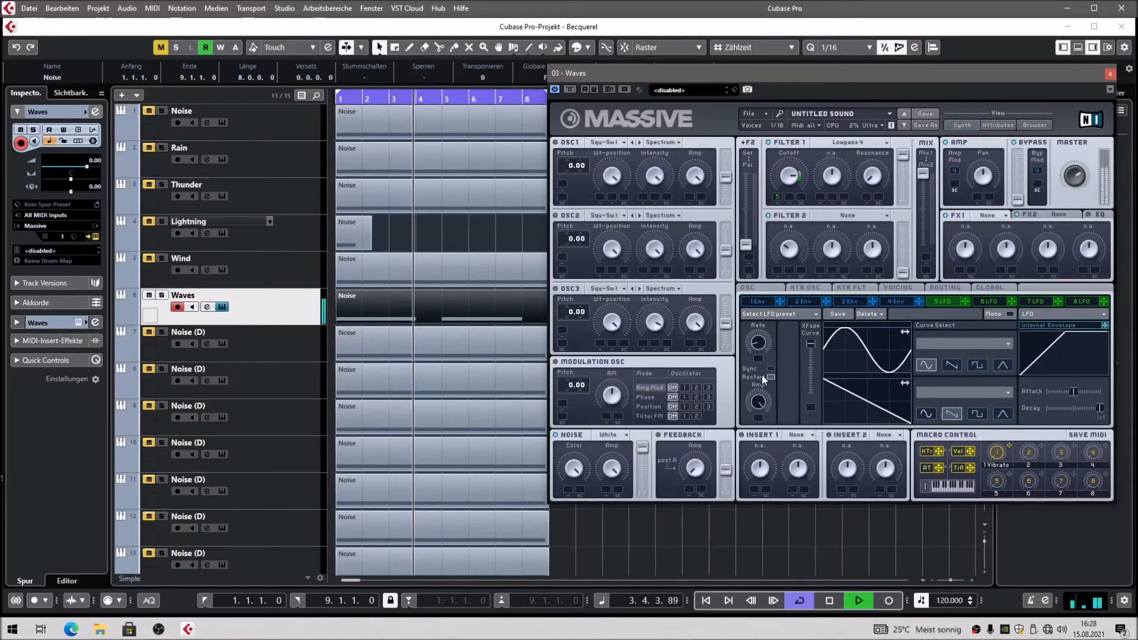
pyautogui.press('space')
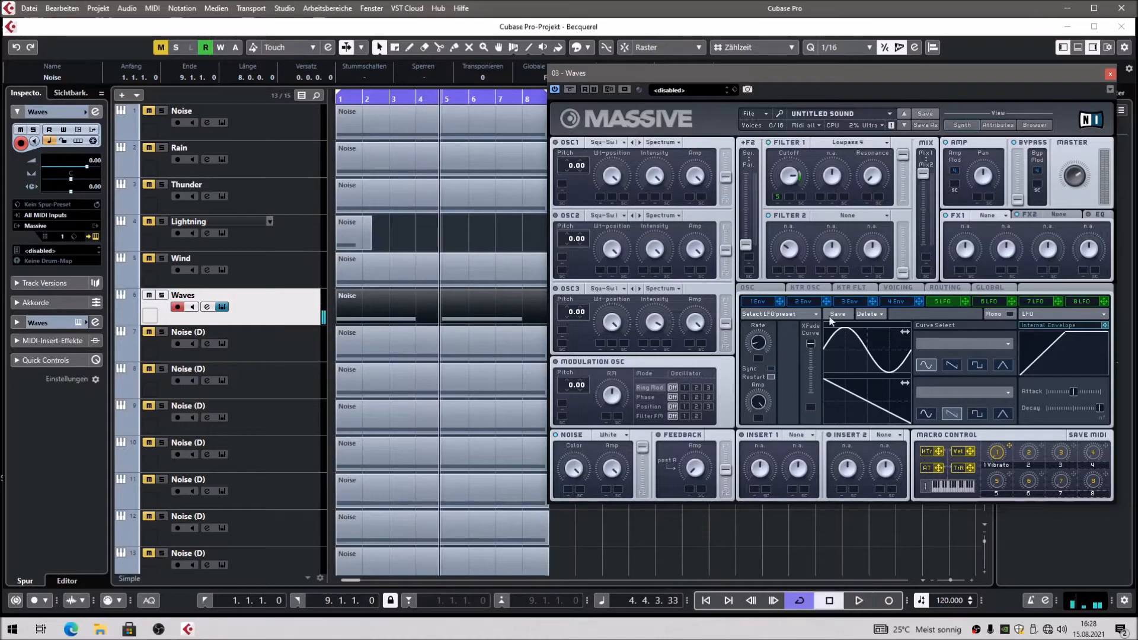
# Lengthen Envelope 4's attack and release and slightly lower its decay level while listening to the Waves track
pyautogui.click(894, 303)
pyautogui.moveTo(805, 403); pyautogui.dragTo(805, 356)
pyautogui.moveTo(1088, 402); pyautogui.dragTo(1089, 368)
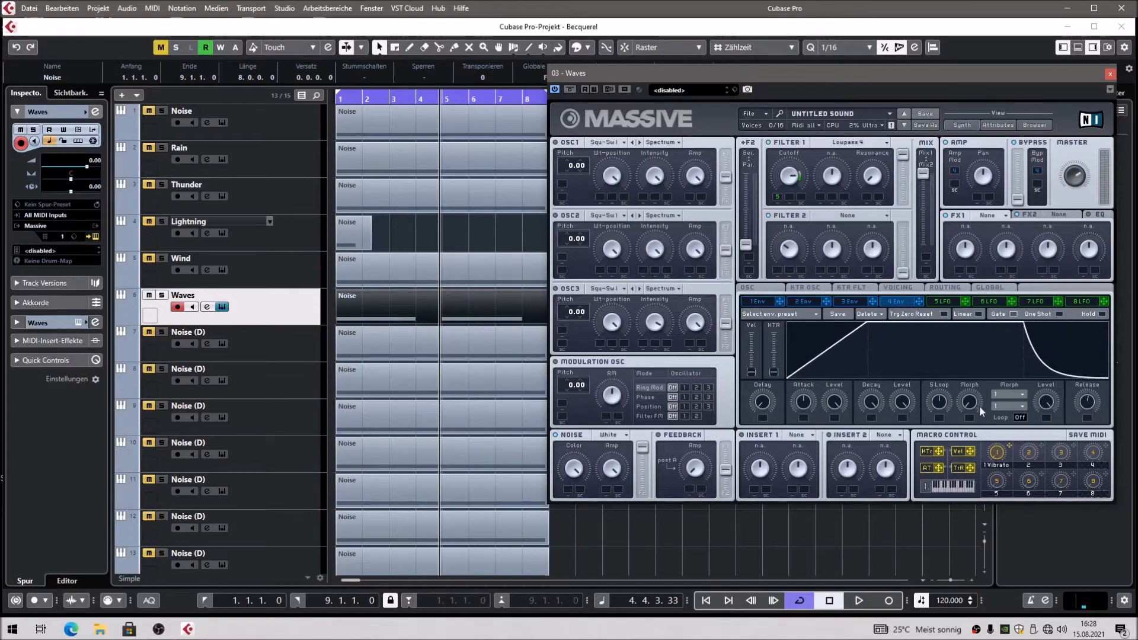
pyautogui.press('space')
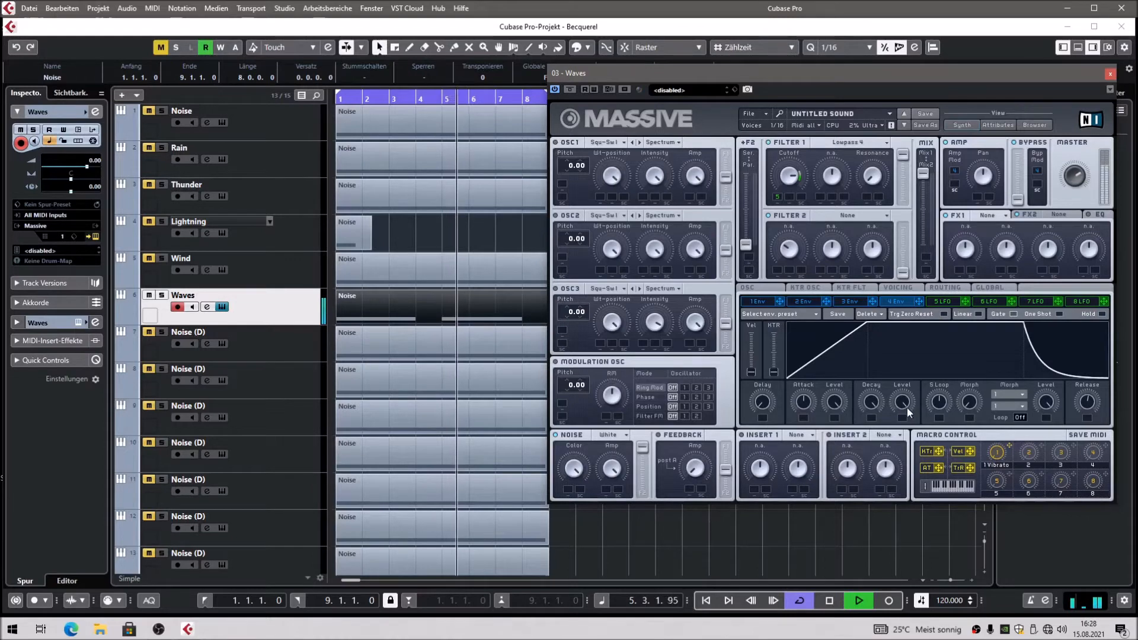
pyautogui.moveTo(805, 401); pyautogui.dragTo(806, 393)
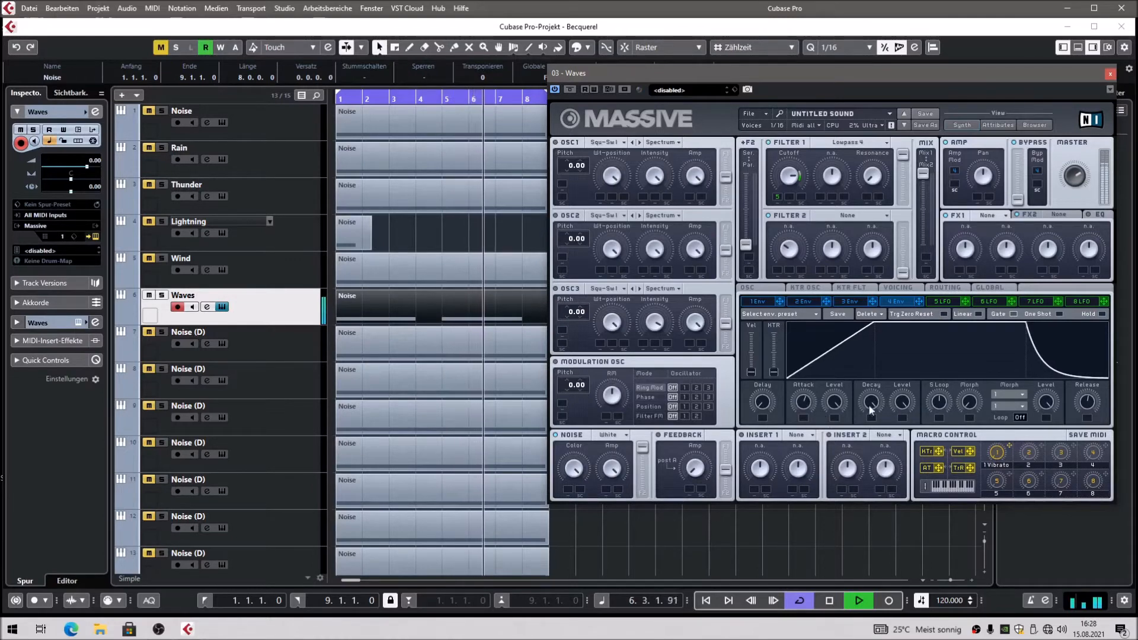
pyautogui.moveTo(901, 401); pyautogui.dragTo(898, 411)
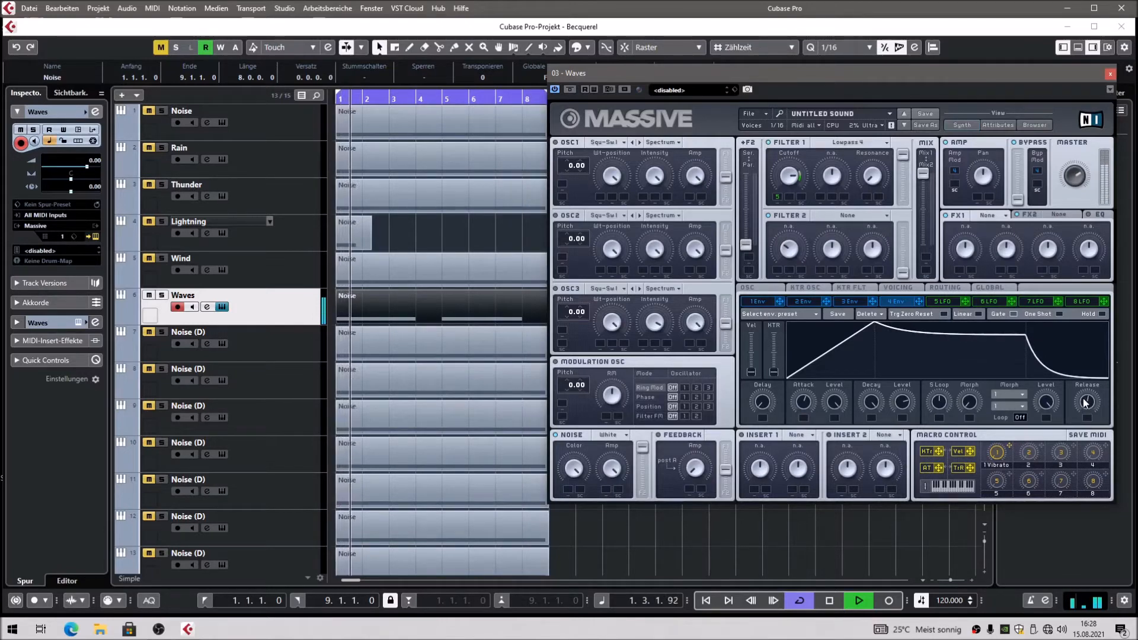
pyautogui.press('space')
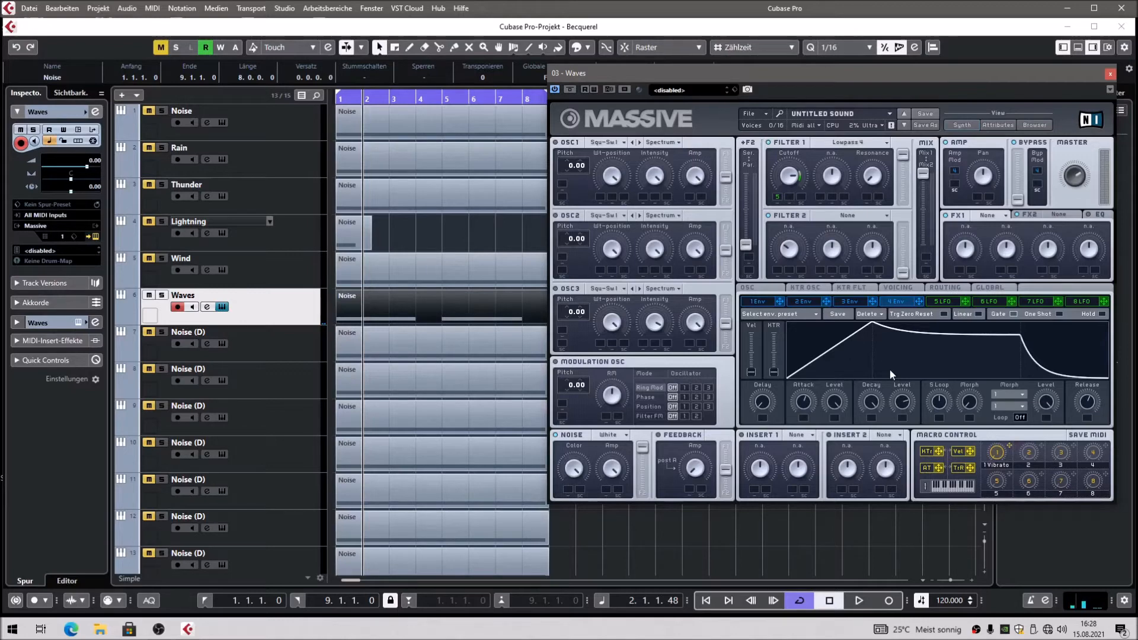
# Modulate LFO 5's rate with LFO 6, crossfade LFO 6 fully to its sine curve, and start playback
pyautogui.click(942, 301)
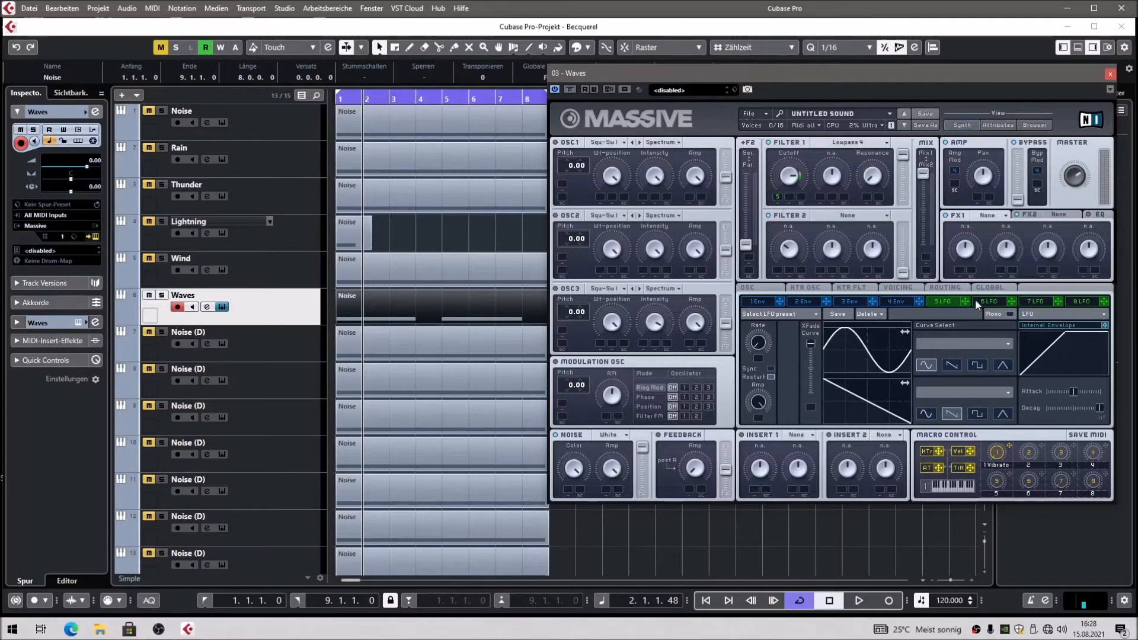
pyautogui.moveTo(1011, 302); pyautogui.dragTo(758, 402)
pyautogui.moveTo(757, 358); pyautogui.dragTo(757, 358)
pyautogui.click(989, 301)
pyautogui.moveTo(809, 367); pyautogui.dragTo(800, 309)
pyautogui.press('space')
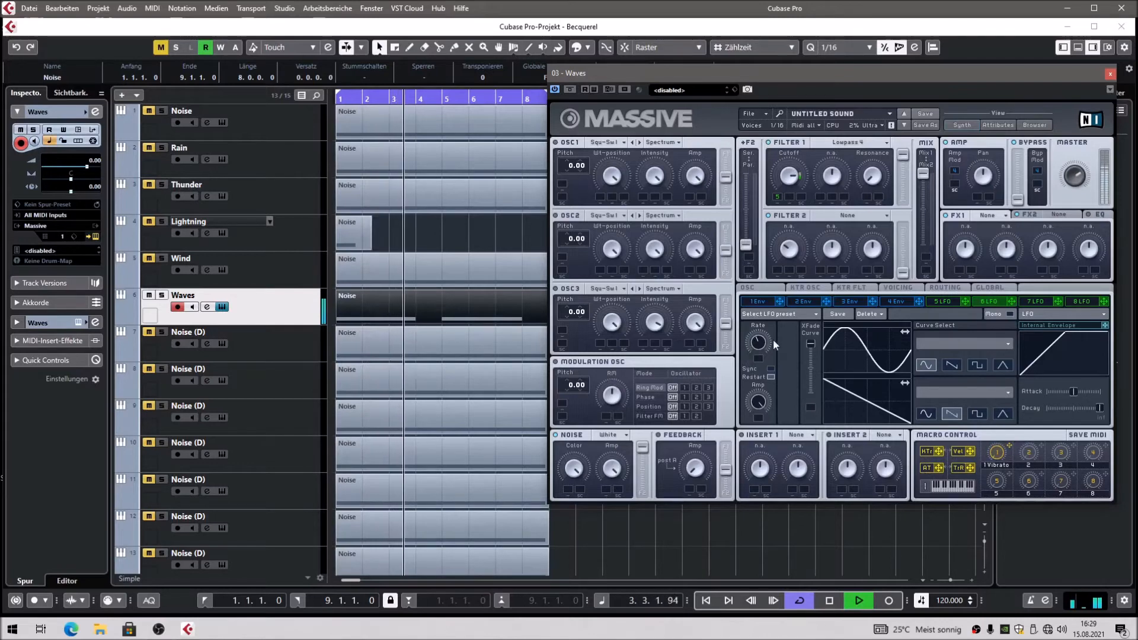
# Lengthen Envelope 4's release further during playback, stop, and trim the release back slightly
pyautogui.click(898, 301)
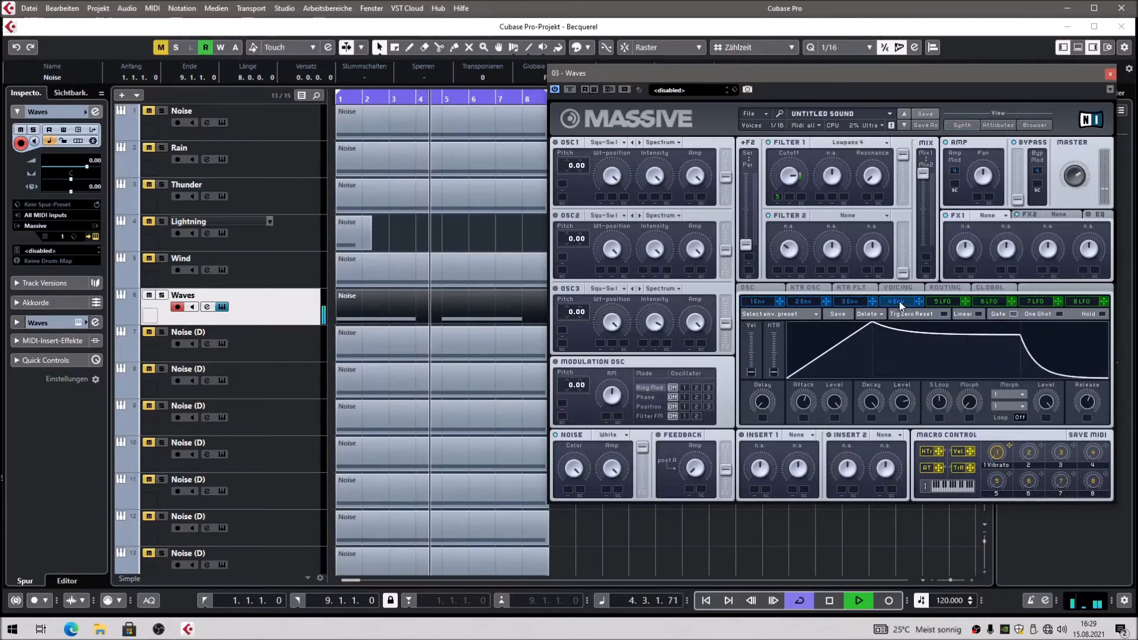
pyautogui.moveTo(1087, 401); pyautogui.dragTo(1071, 323)
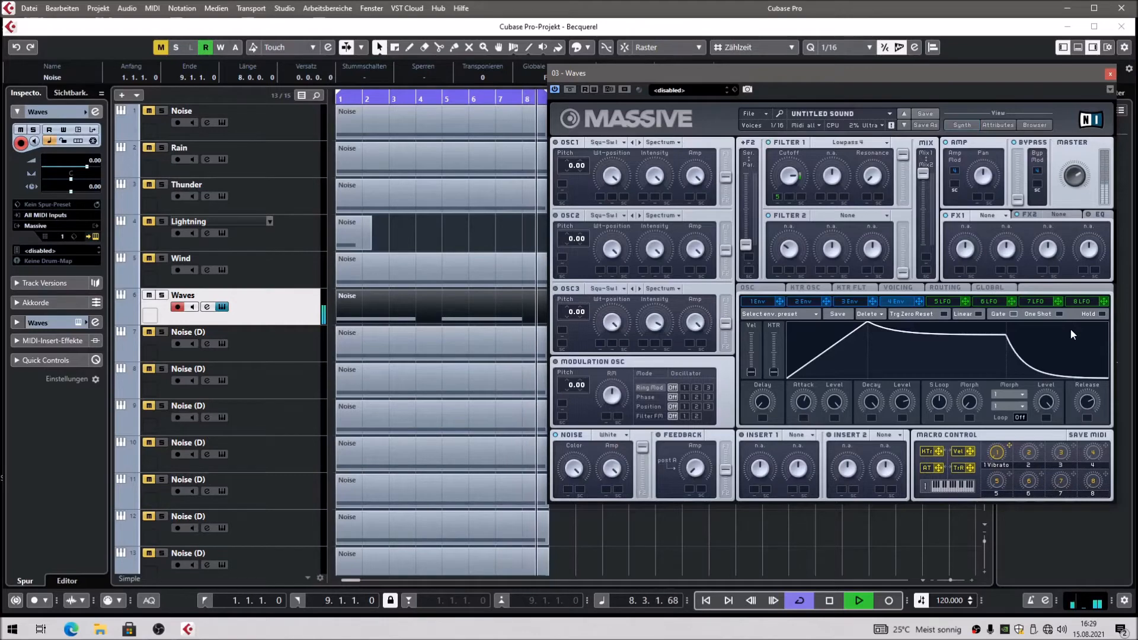
pyautogui.press('space')
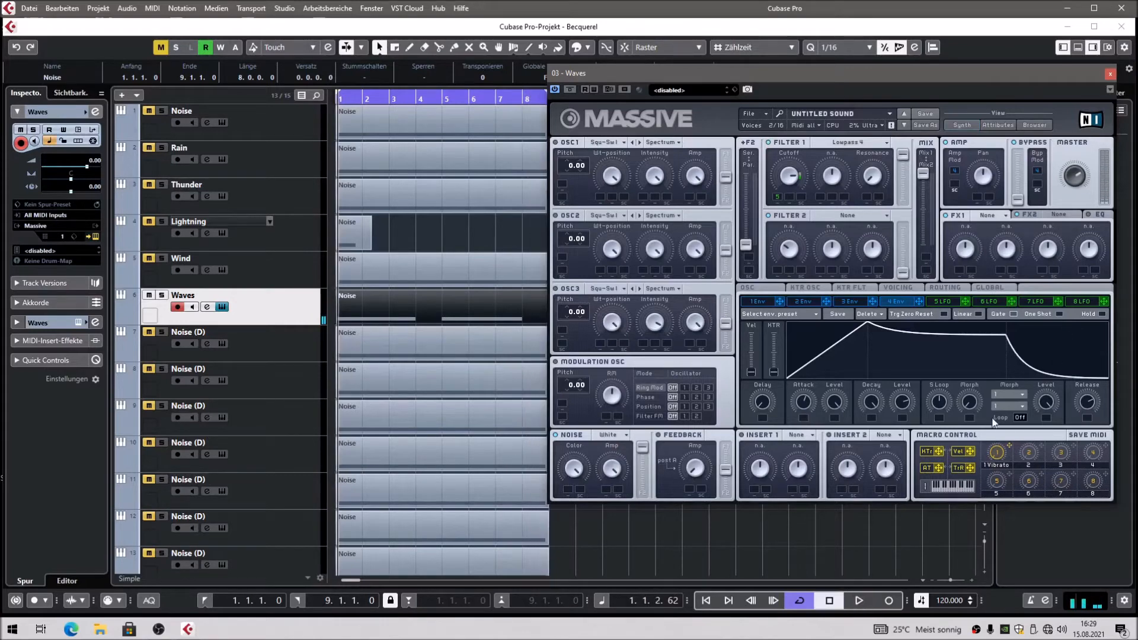
pyautogui.moveTo(1087, 403); pyautogui.dragTo(1083, 435)
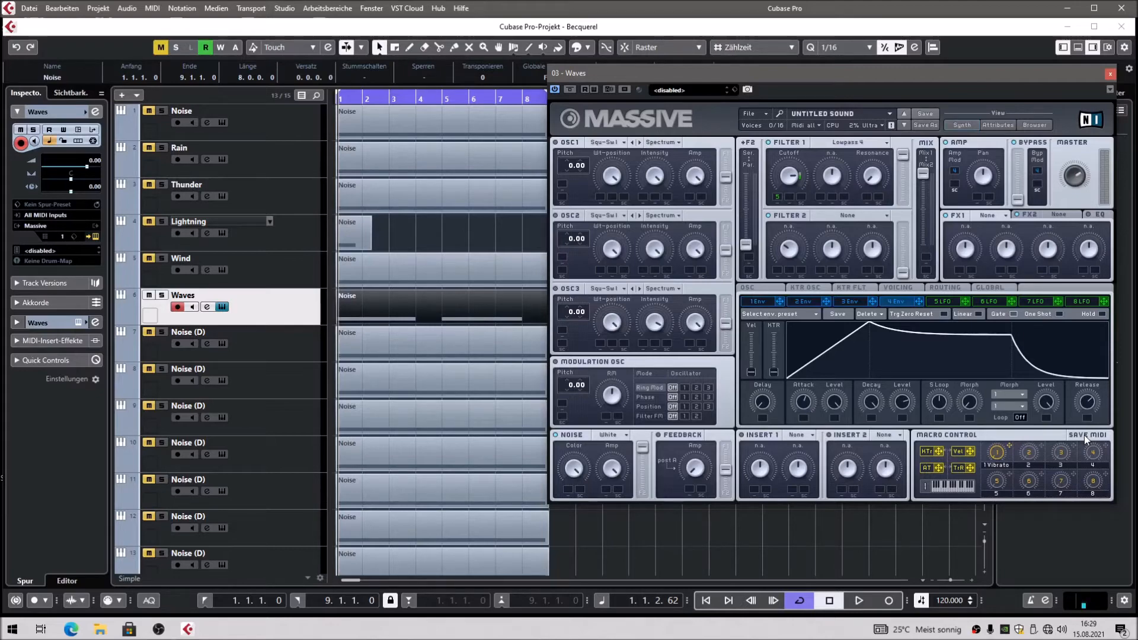
# Open the MixConsole, close Massive, and insert StudioEQ in the first insert slot of the Waves channel
pyautogui.press('F3')
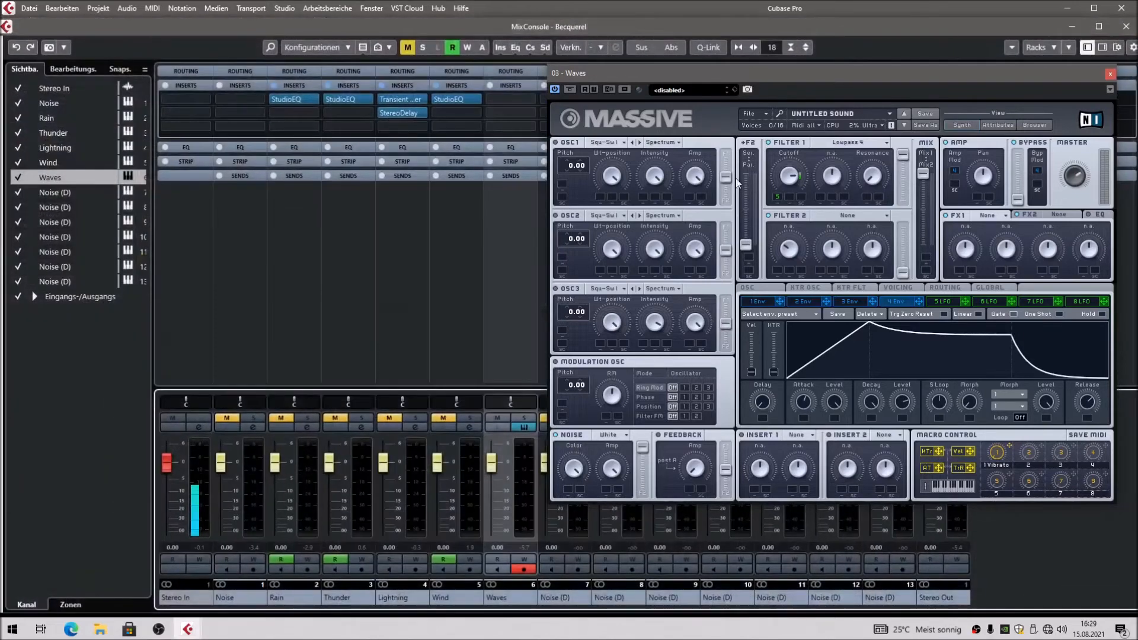
pyautogui.click(1110, 75)
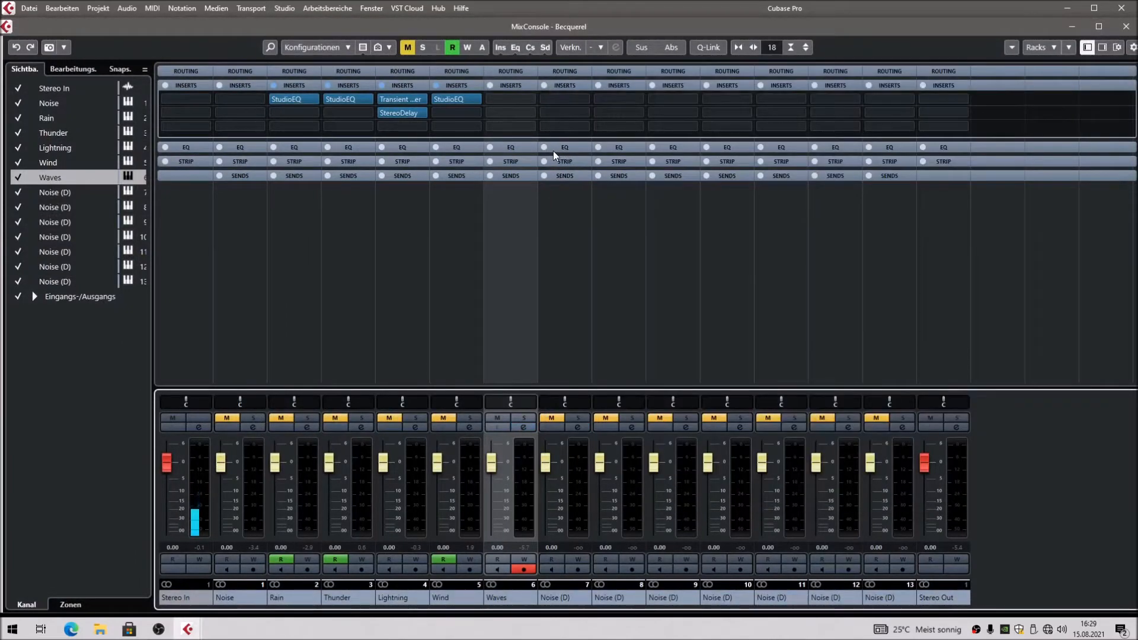
pyautogui.click(508, 99)
pyautogui.click(498, 171)
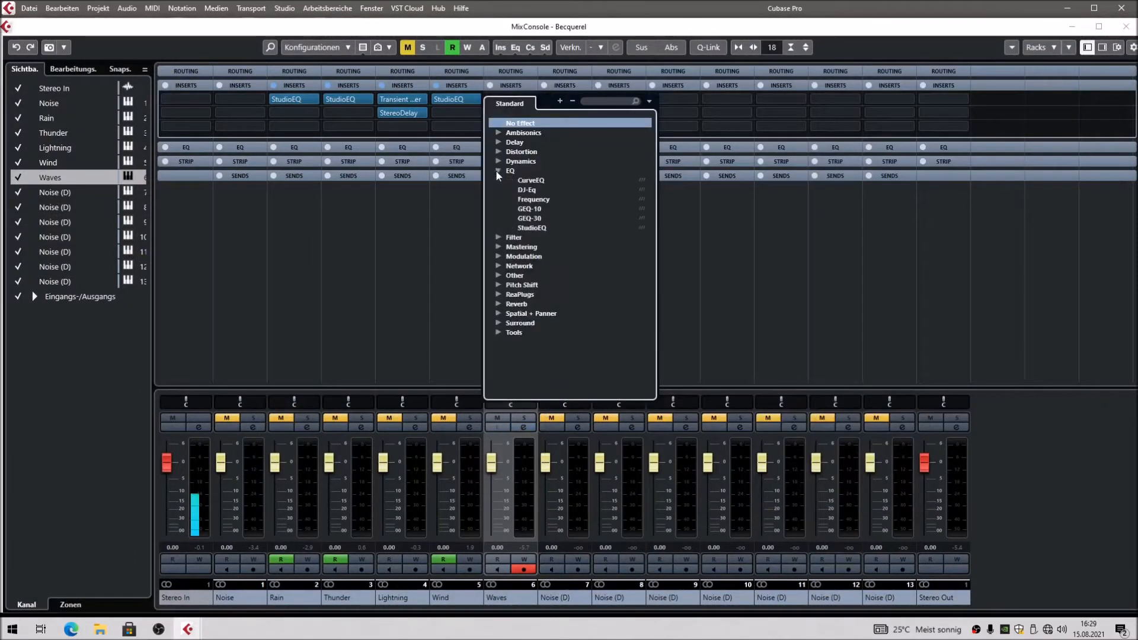
pyautogui.click(532, 229)
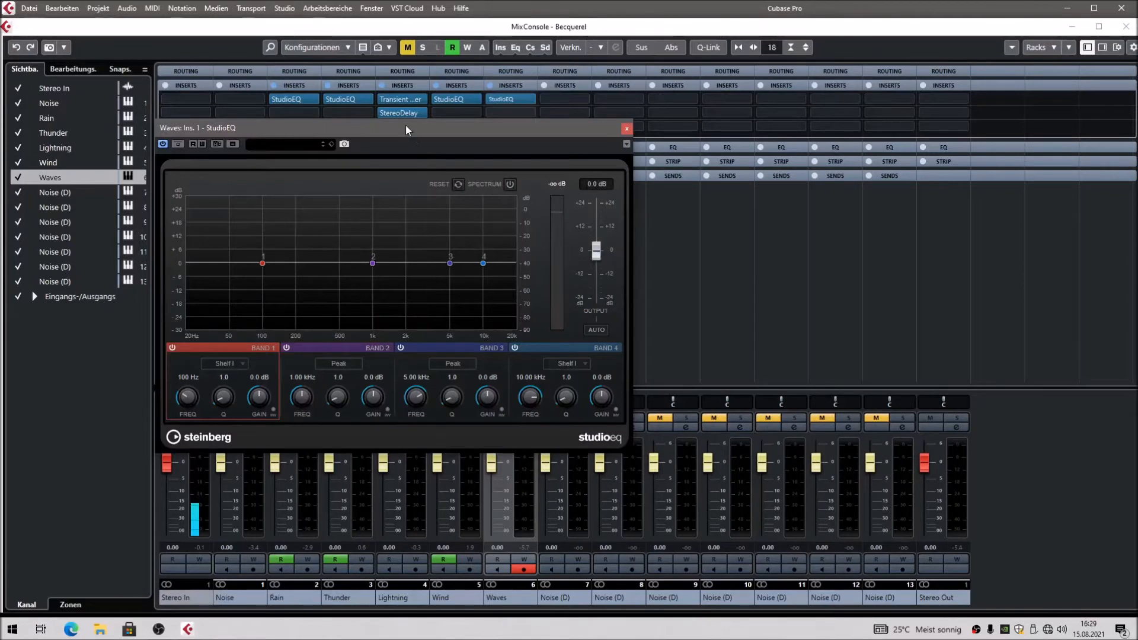
pyautogui.moveTo(406, 126); pyautogui.dragTo(524, 131)
# Set StudioEQ band 1 to Cut at 194 Hz with Q 4.1, with the spectrum display enabled
pyautogui.click(346, 368)
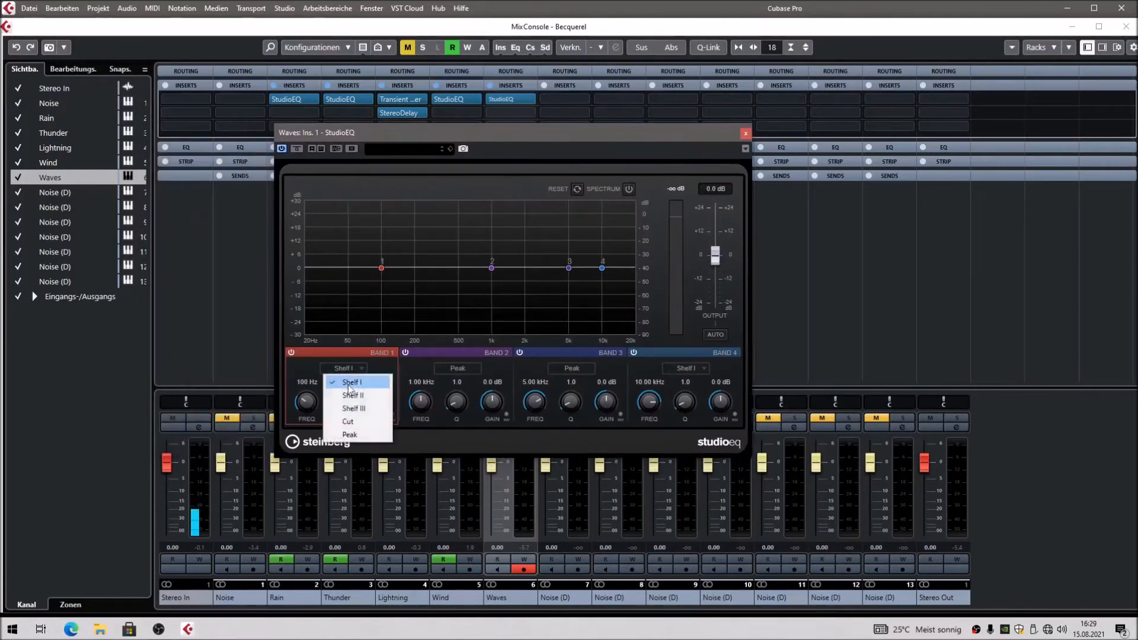
pyautogui.click(350, 423)
pyautogui.scroll(1, 341, 404)
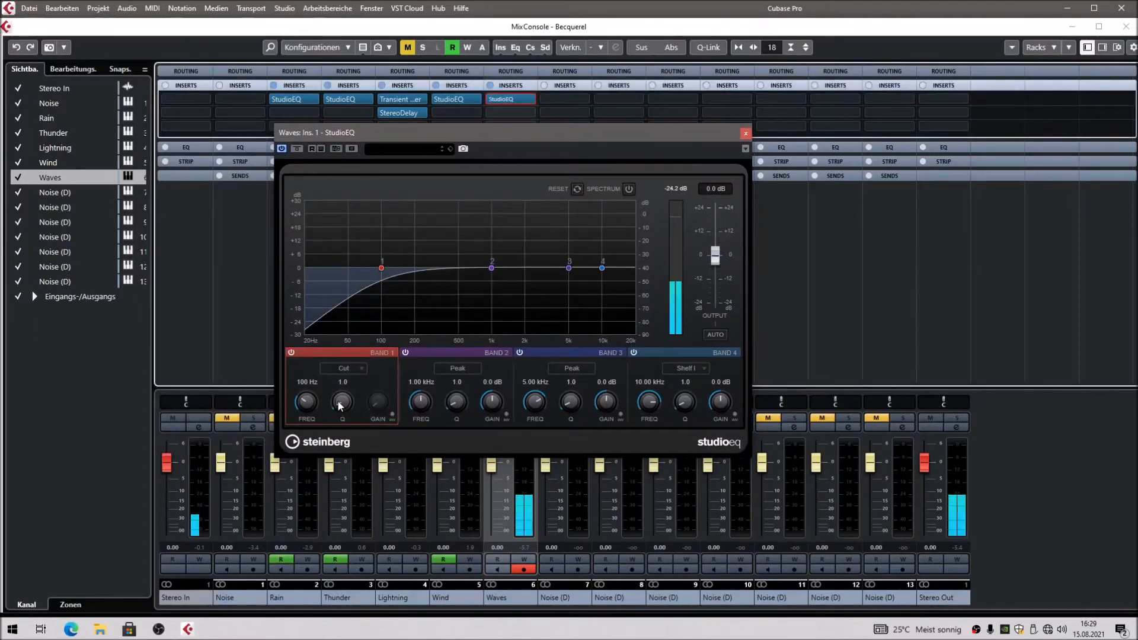
pyautogui.click(629, 189)
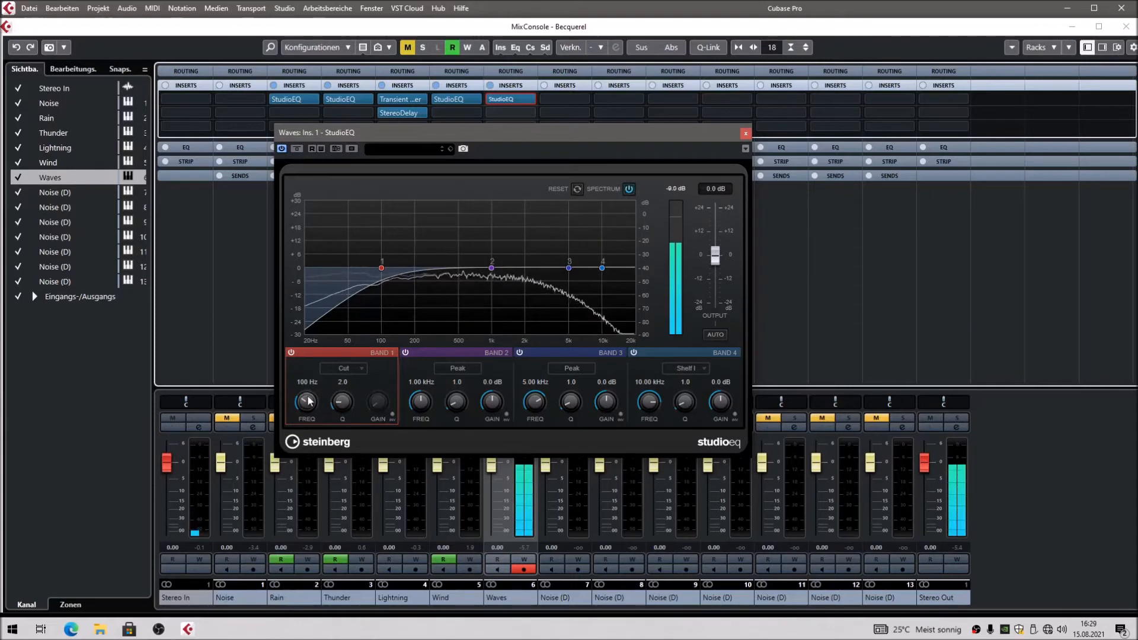
pyautogui.scroll(5, 308, 399)
pyautogui.scroll(3, 341, 398)
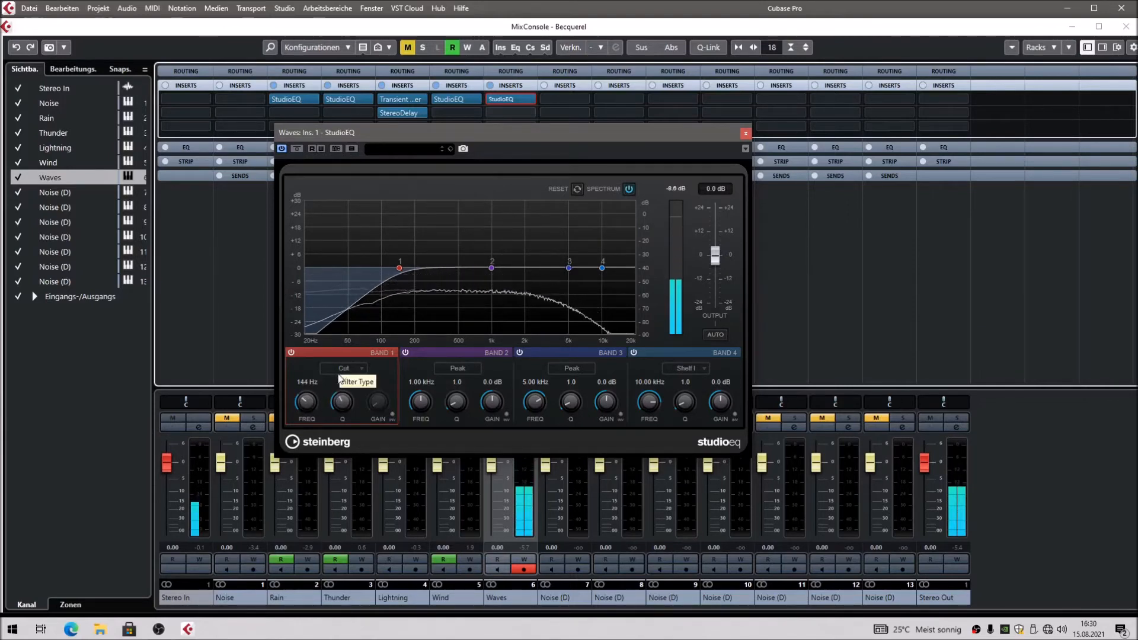
pyautogui.moveTo(306, 406); pyautogui.dragTo(286, 349)
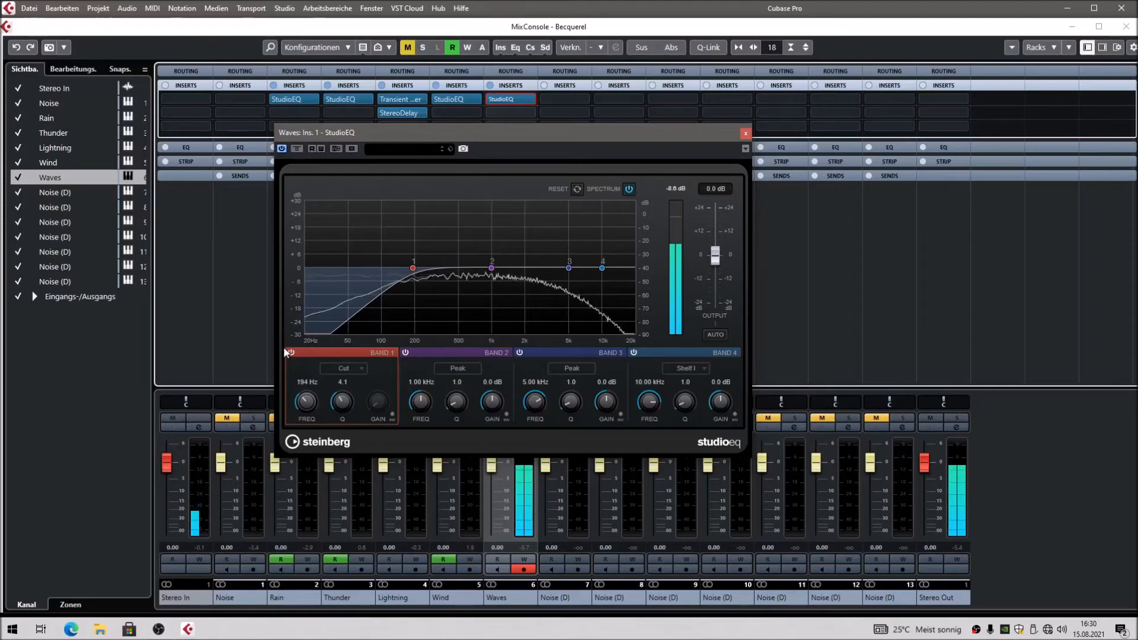
# Set the filter type of StudioEQ band 4 on the Waves channel to Shelf II
pyautogui.click(688, 368)
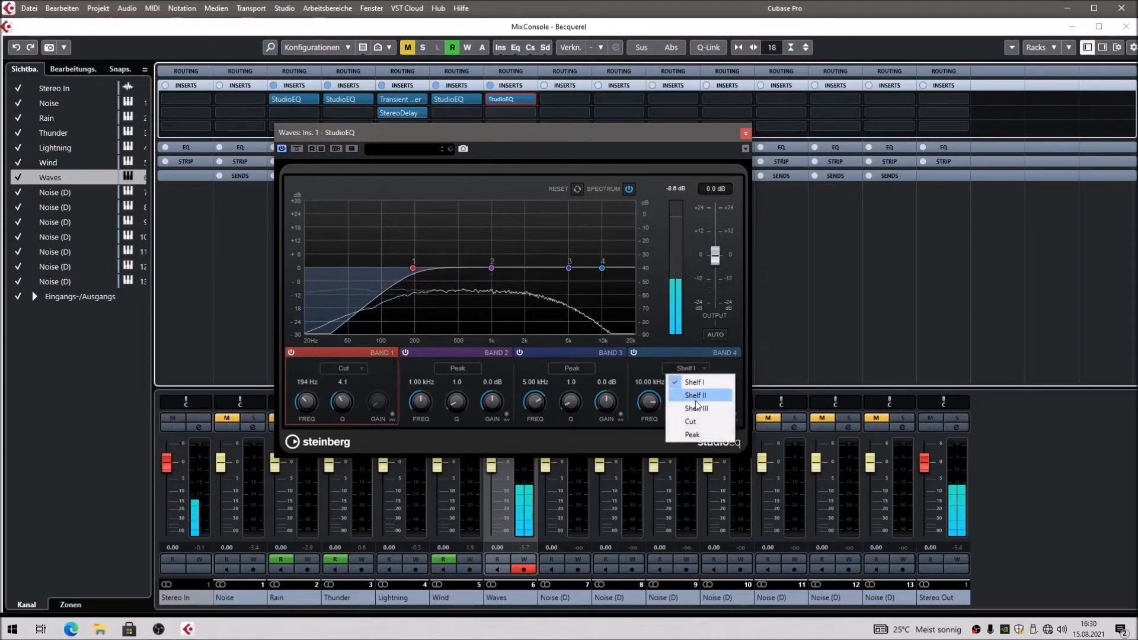
pyautogui.click(689, 394)
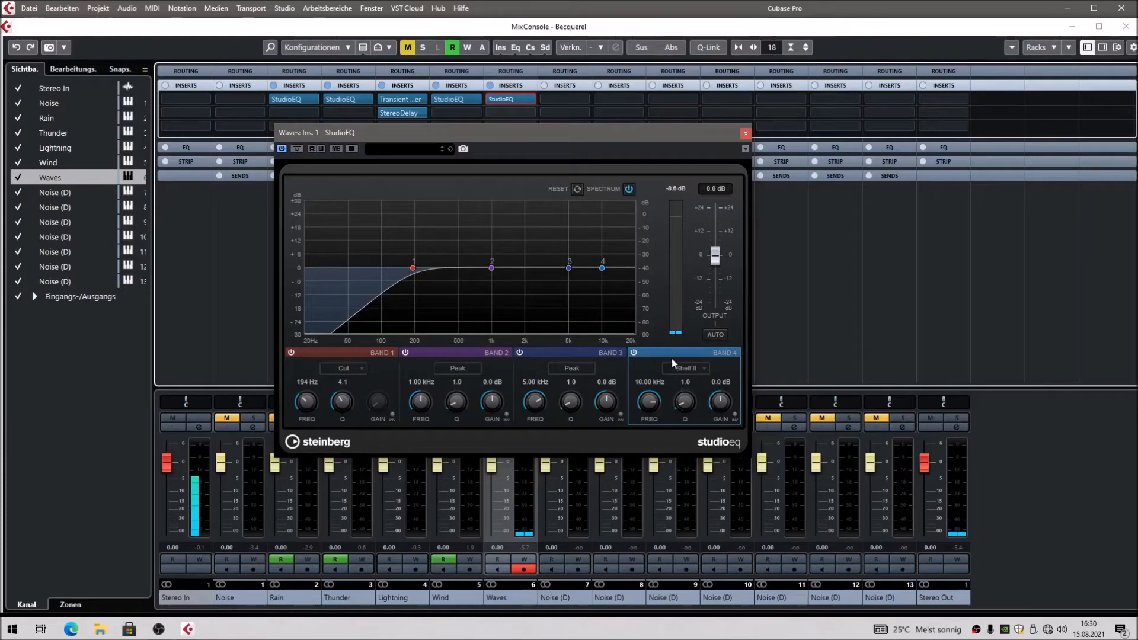
# Set EQ band 4 on the Waves channel to a high-shelf cut of about -12.3 dB at 1.91 kHz and close the equalizer
pyautogui.click(688, 368)
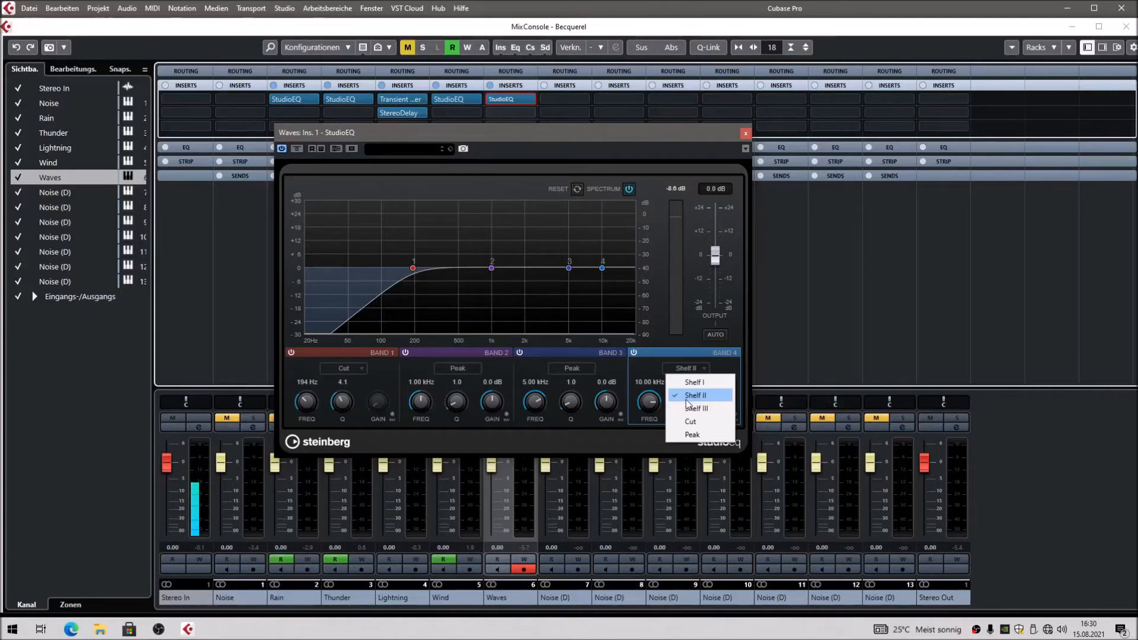
pyautogui.click(653, 271)
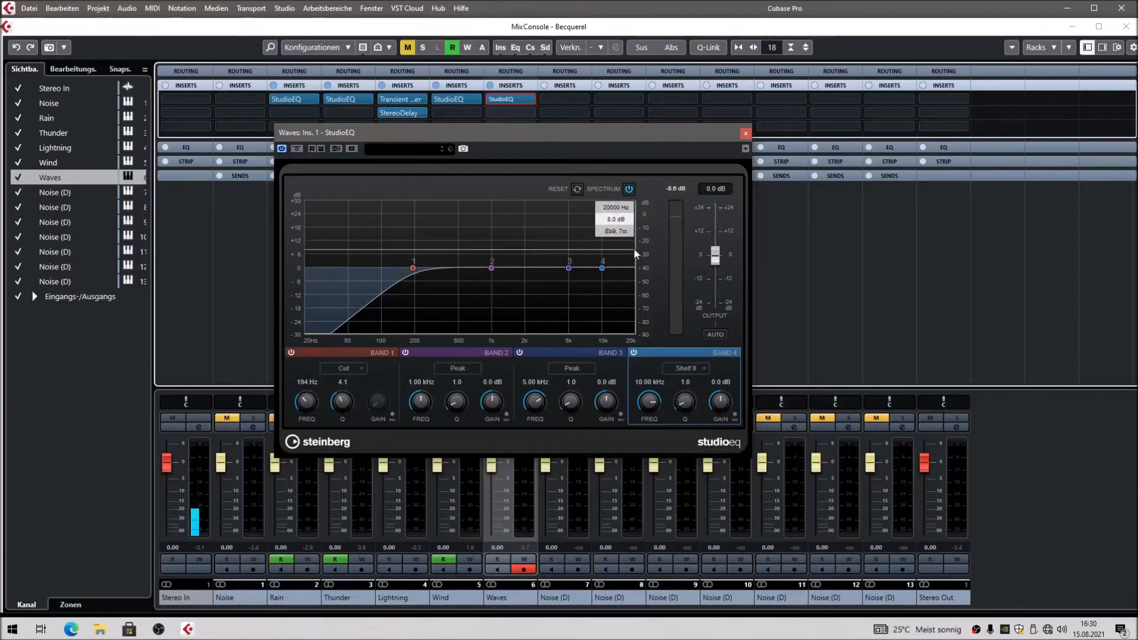
pyautogui.moveTo(602, 269); pyautogui.dragTo(524, 297)
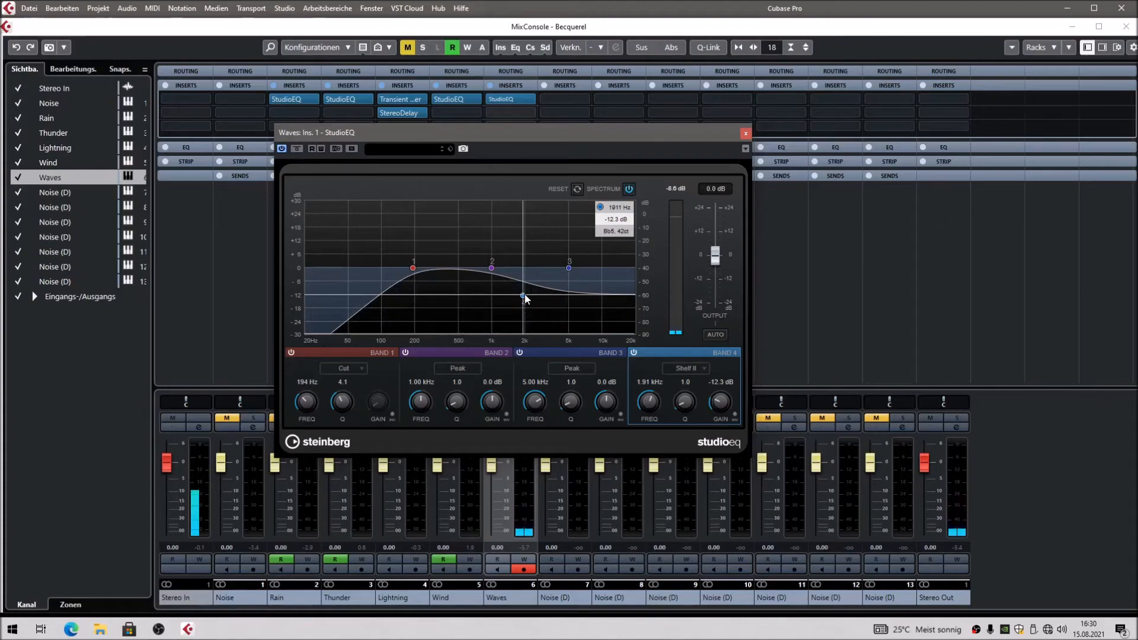
pyautogui.press('F3')
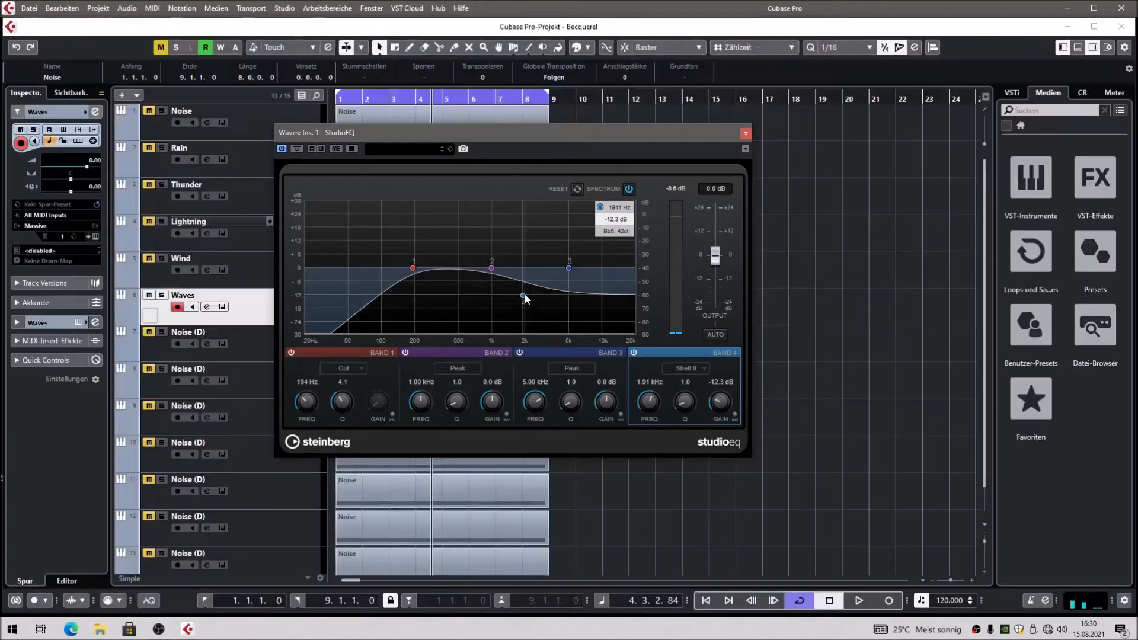
pyautogui.click(744, 134)
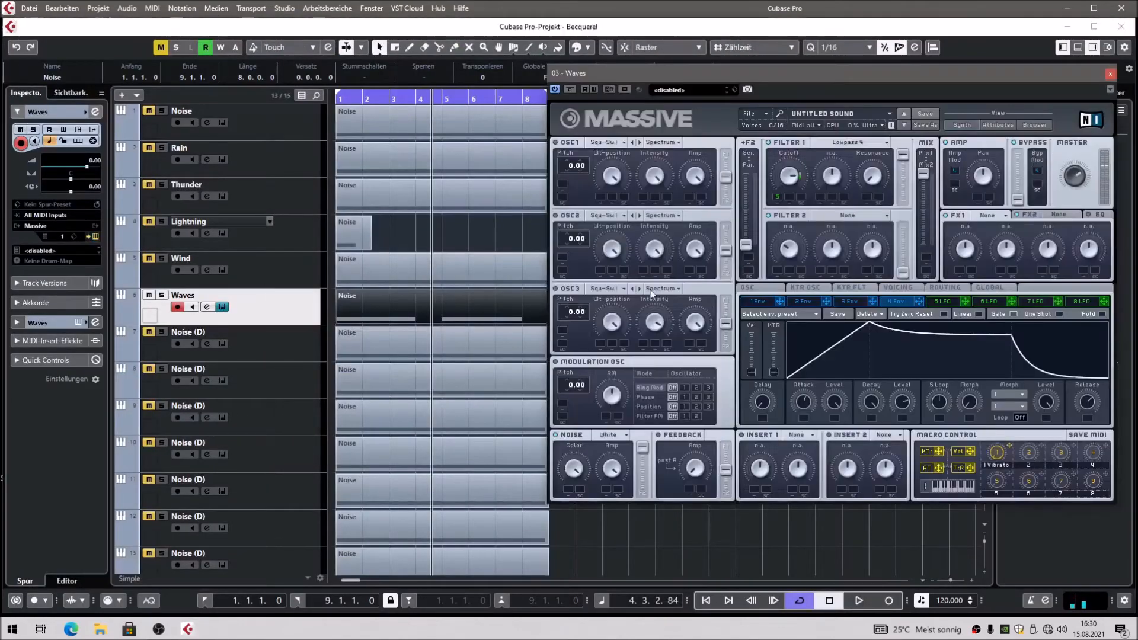
# Load the Dimension Expander into FX1 of the Waves track's Massive and play the loop
pyautogui.click(93, 236)
pyautogui.click(996, 217)
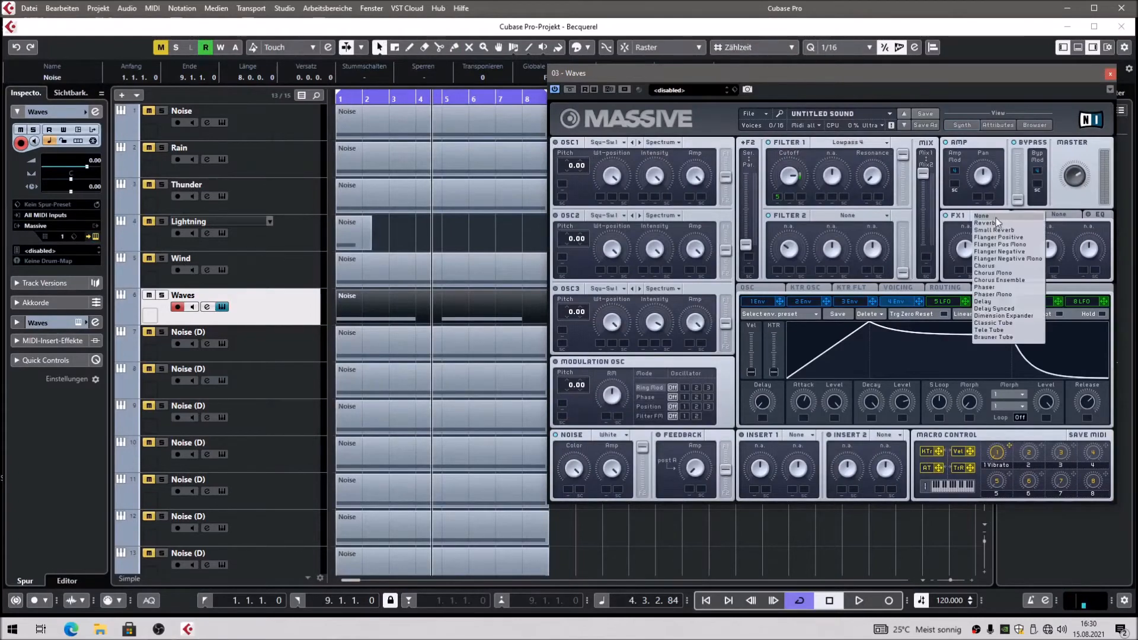
pyautogui.click(1003, 316)
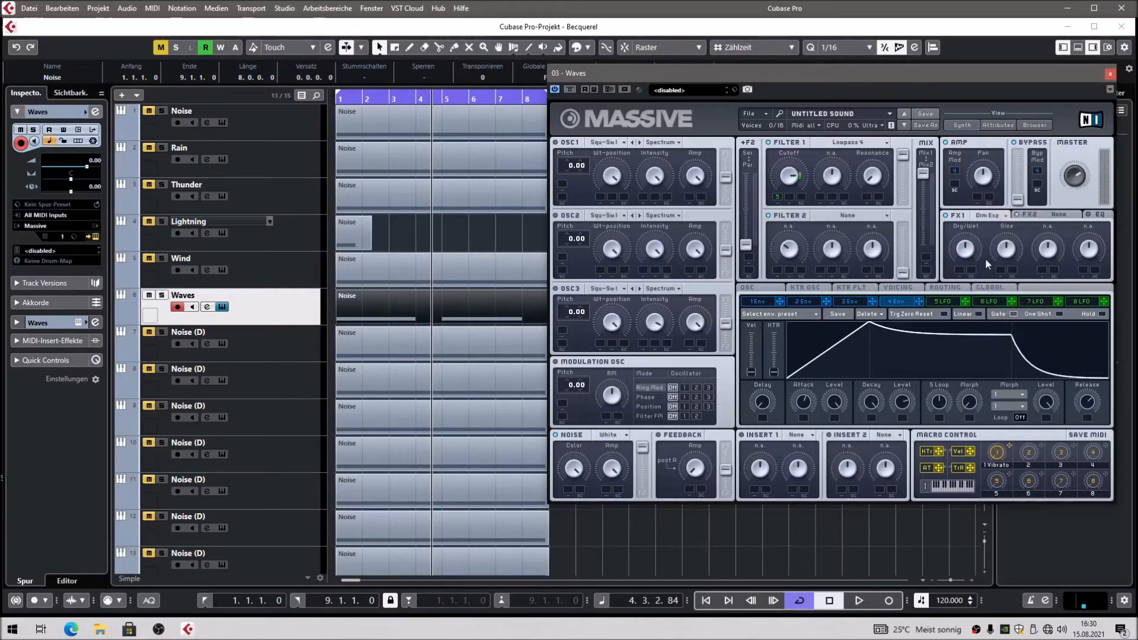
pyautogui.press('space')
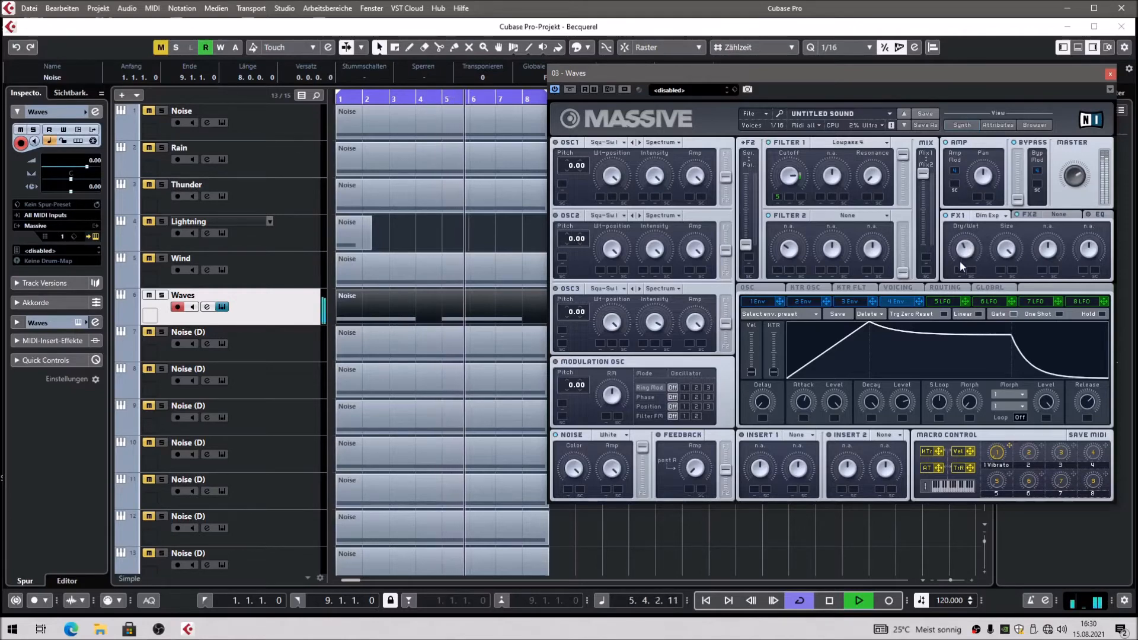
# Load Reverb into FX2 of the Waves patch, lower its Dry/Wet amount and stop playback
pyautogui.click(1054, 216)
pyautogui.click(1070, 215)
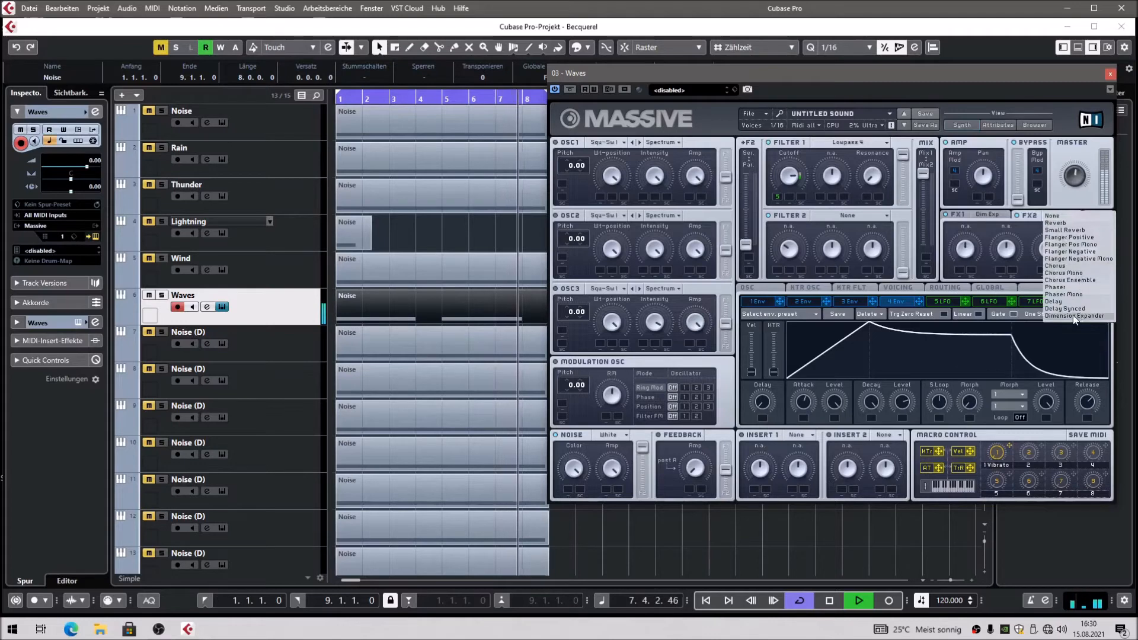
pyautogui.click(1065, 226)
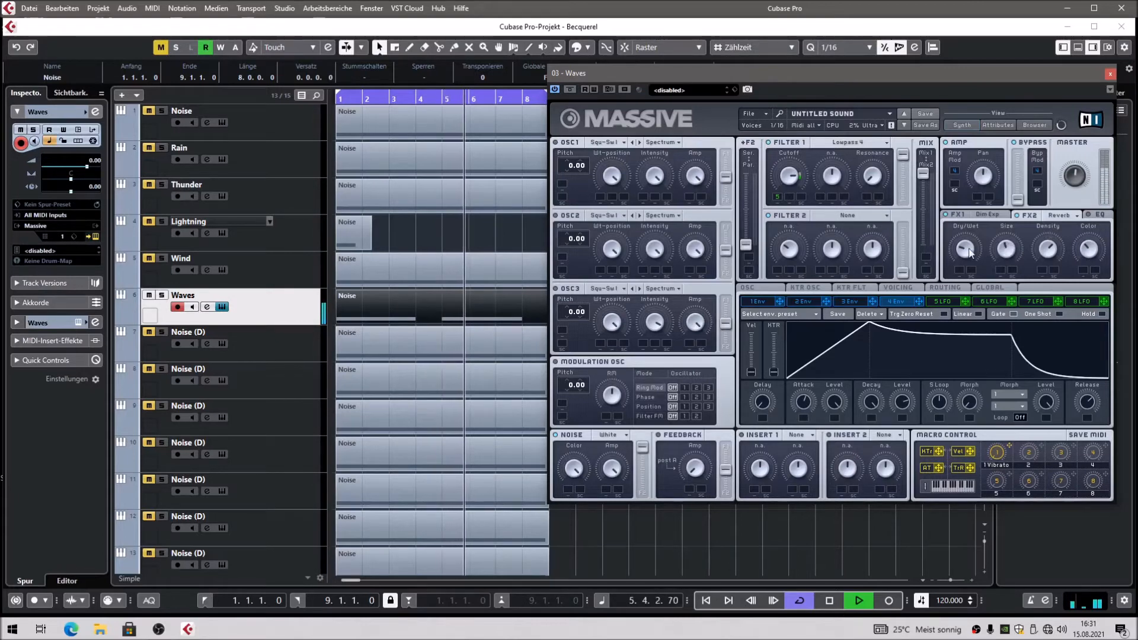
pyautogui.press('space')
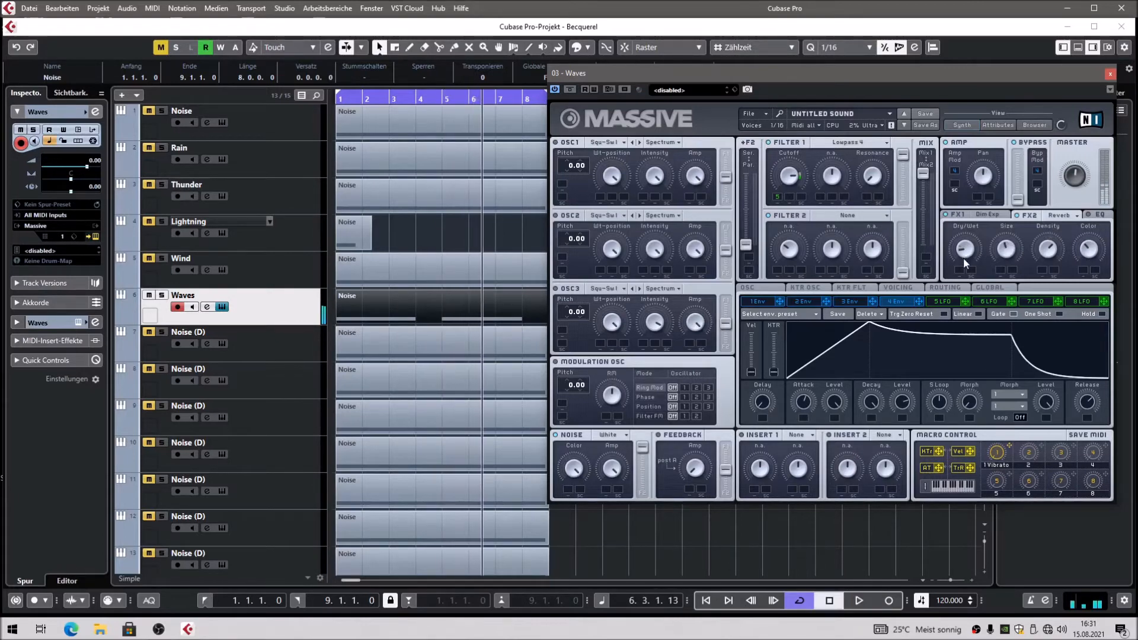
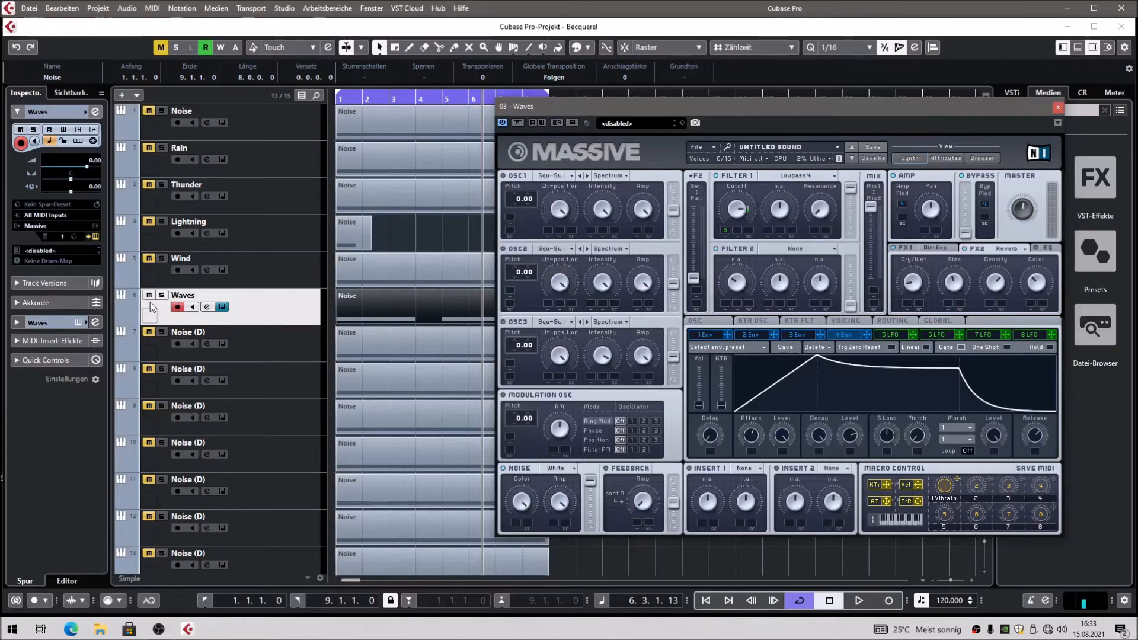
# Mute the Waves track and rename track 7 as Spray, closing the Waves instrument window
pyautogui.click(149, 297)
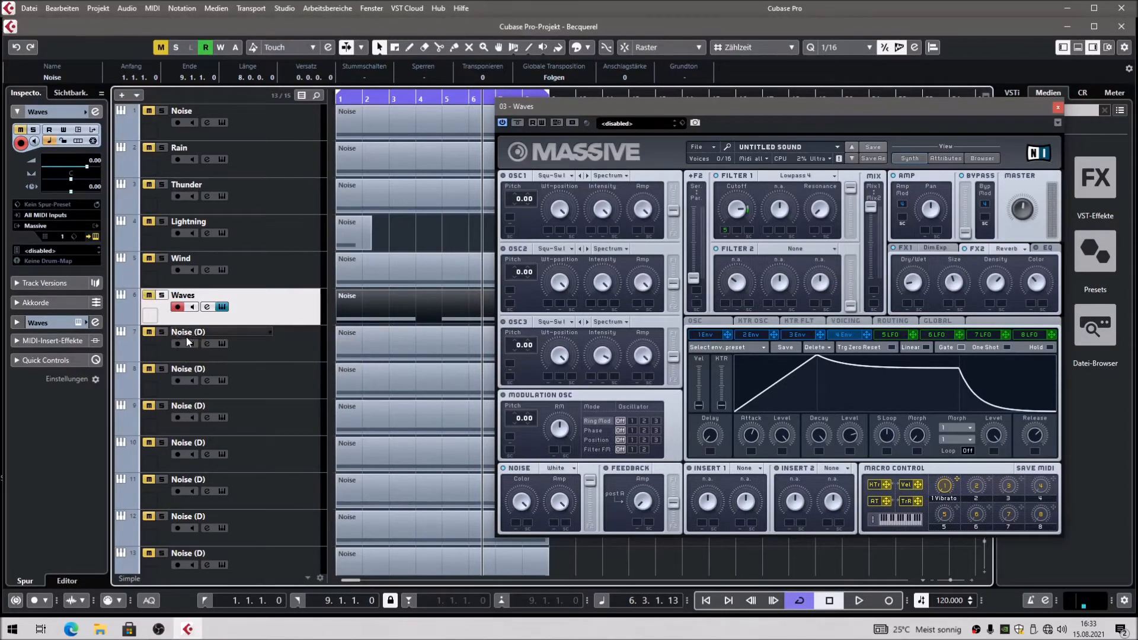
pyautogui.doubleClick(181, 331)
pyautogui.write('P')
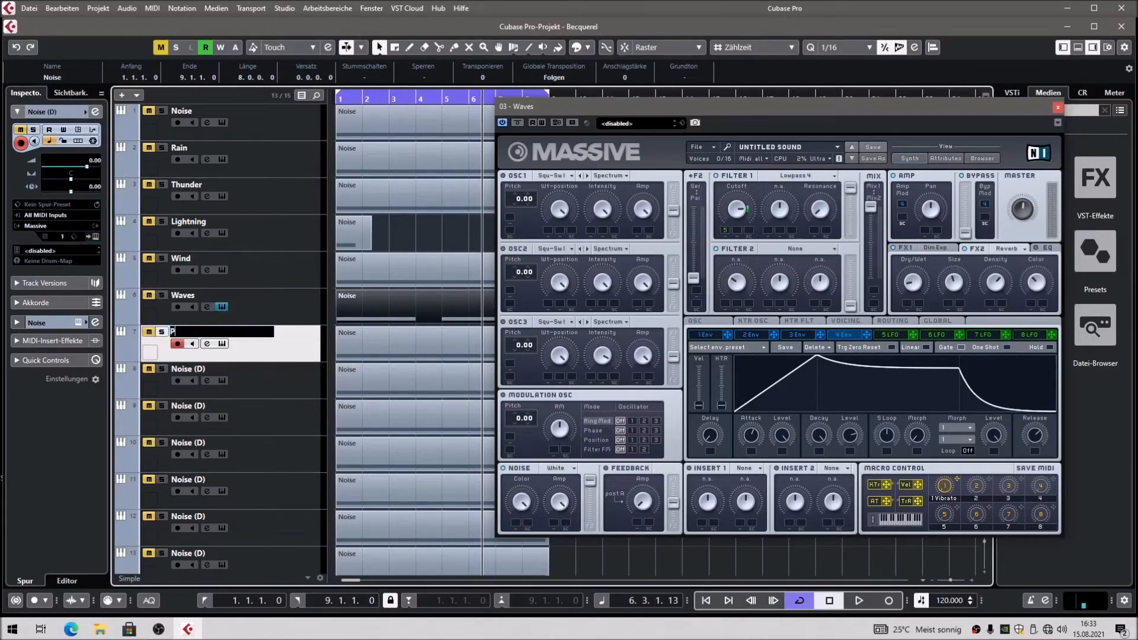
pyautogui.write('pray')
pyautogui.press('Return')
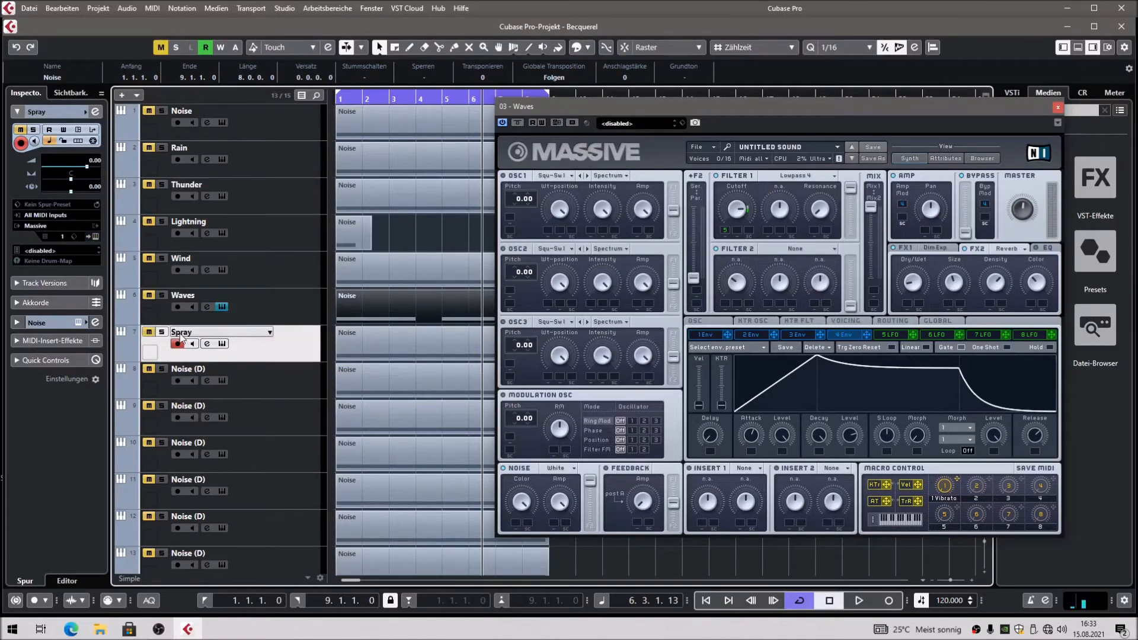
pyautogui.click(1057, 108)
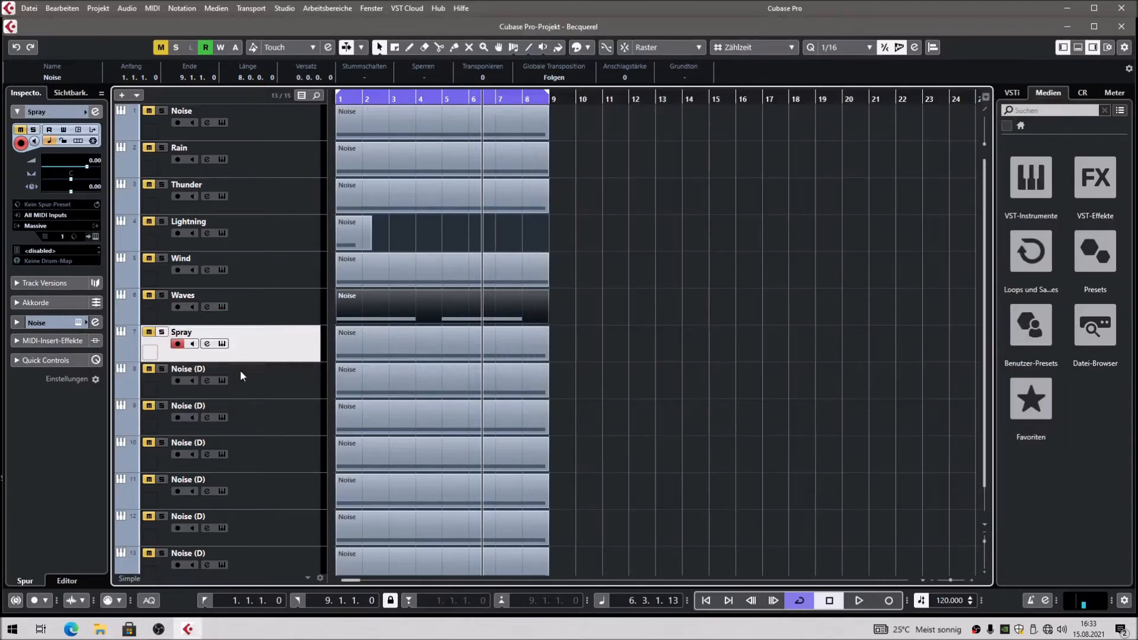
# Open Massive on the Spray track and shorten the release of envelope 4
pyautogui.click(550, 348)
pyautogui.click(390, 351)
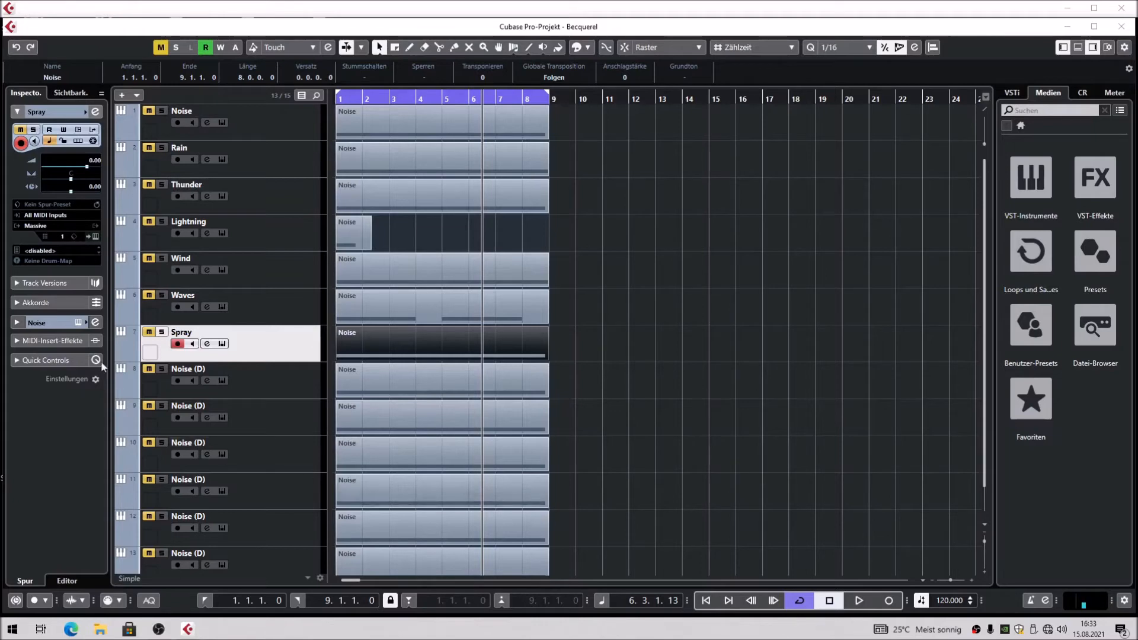
pyautogui.click(301, 392)
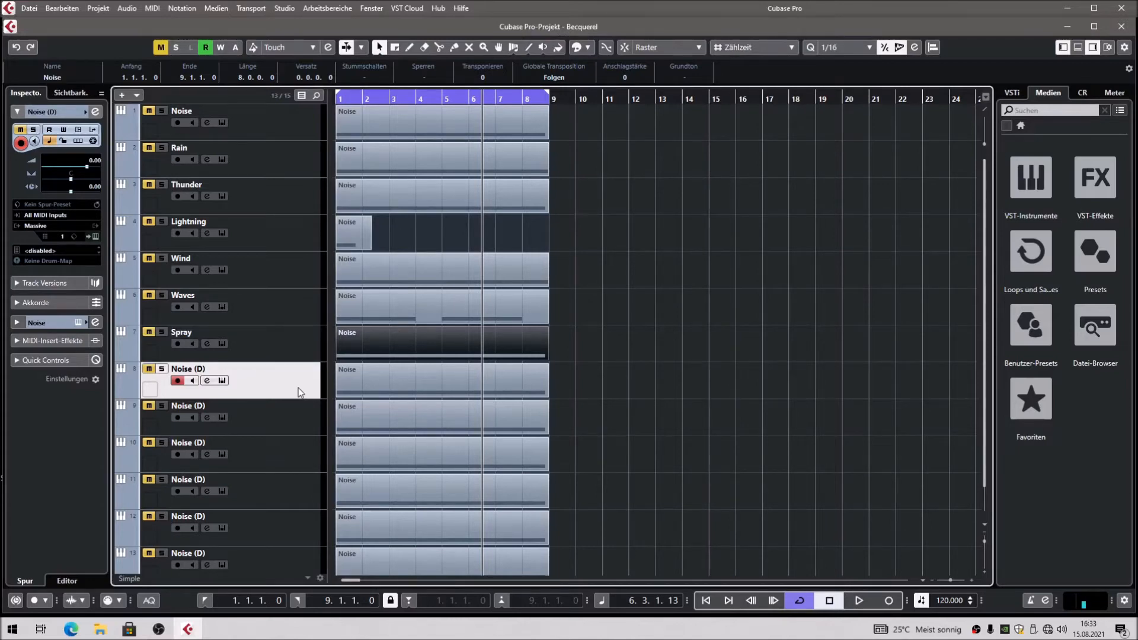
pyautogui.click(296, 354)
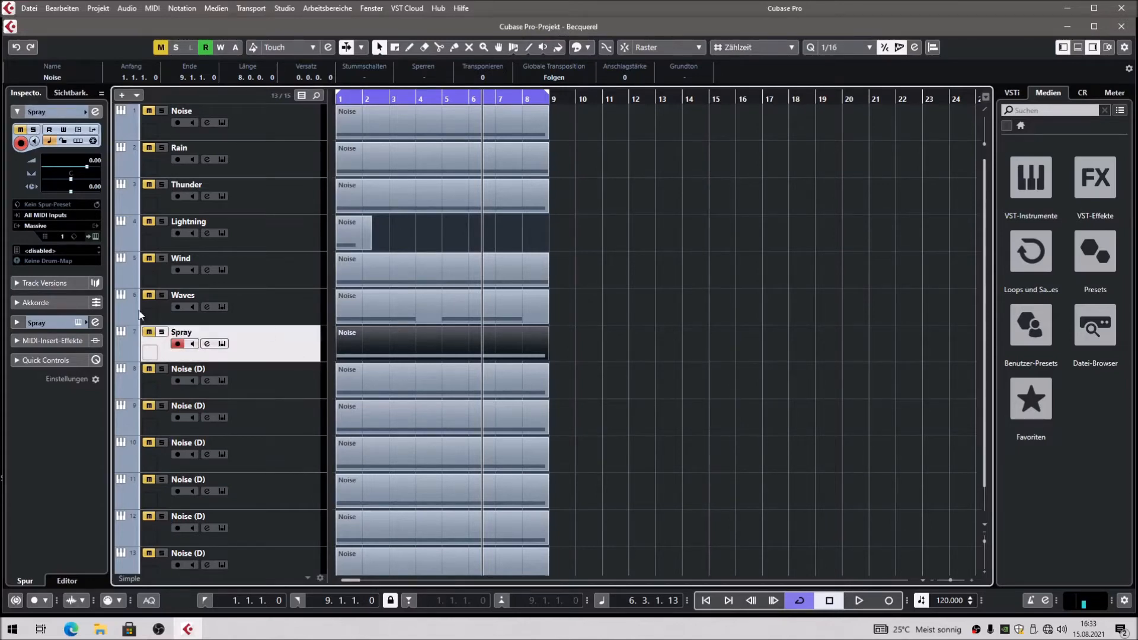
pyautogui.click(94, 236)
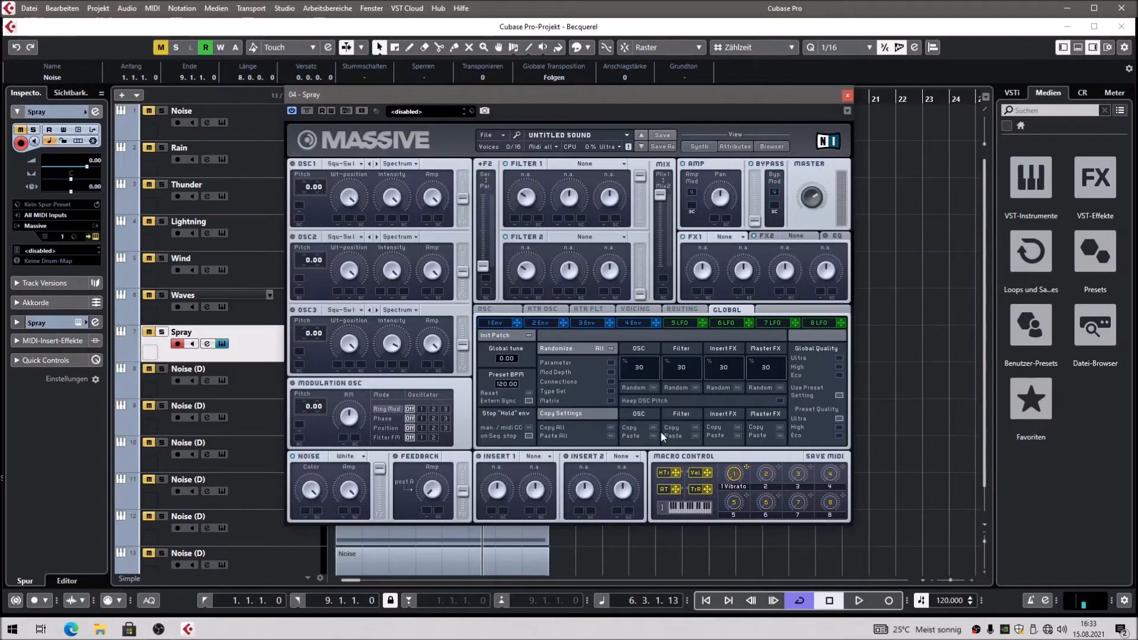
pyautogui.click(635, 321)
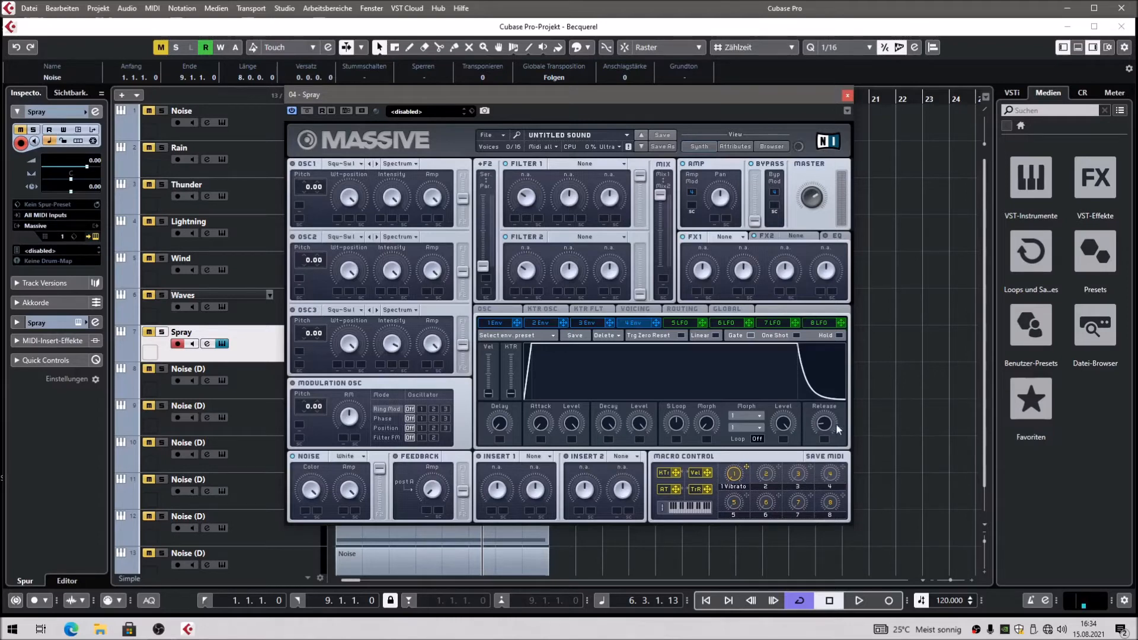
pyautogui.moveTo(822, 426); pyautogui.dragTo(829, 472)
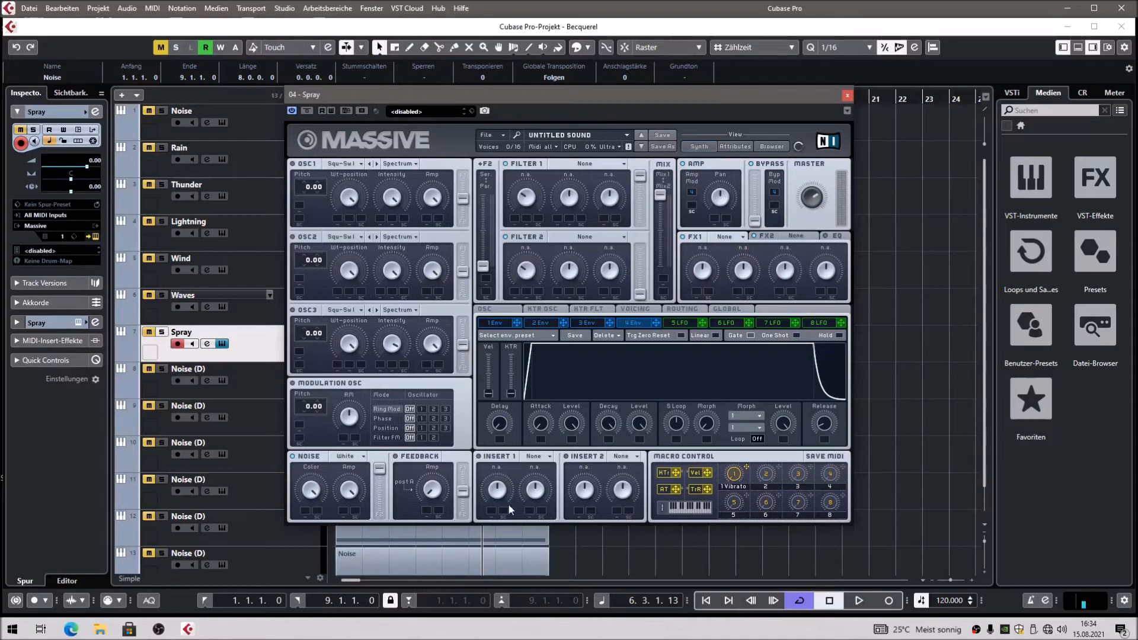
# Choose a filter type for Filter 1 in the Spray patch and close the instrument window
pyautogui.click(582, 166)
pyautogui.click(564, 190)
pyautogui.click(847, 96)
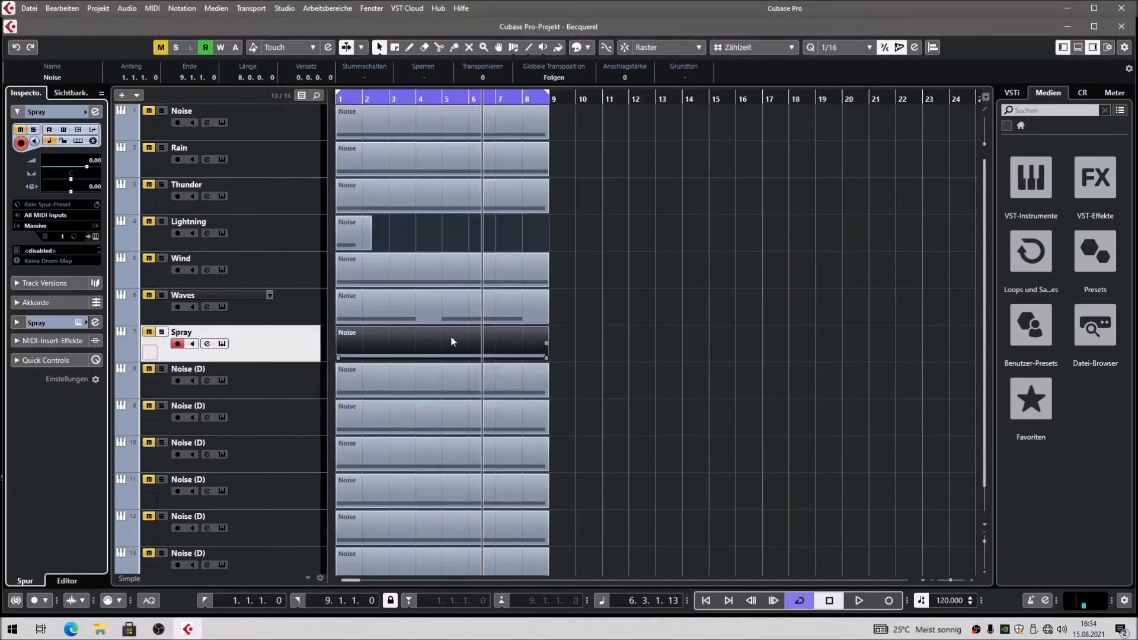
# Open the Spray track's MIDI part in a separate Key Editor window and delete its long C1 note
pyautogui.doubleClick(509, 351)
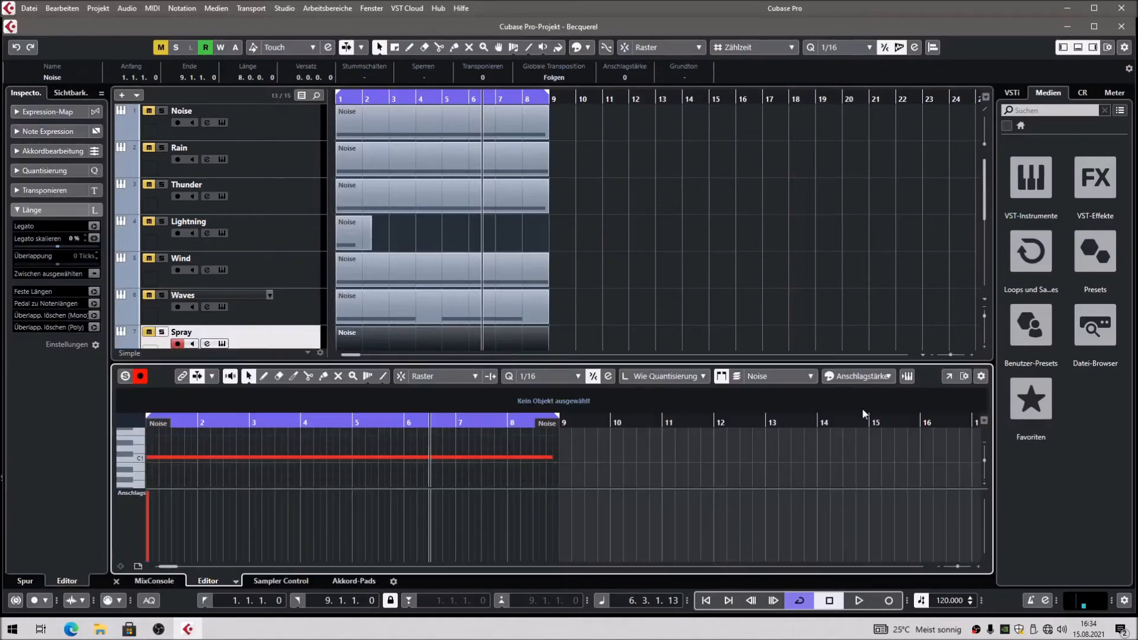
pyautogui.click(948, 376)
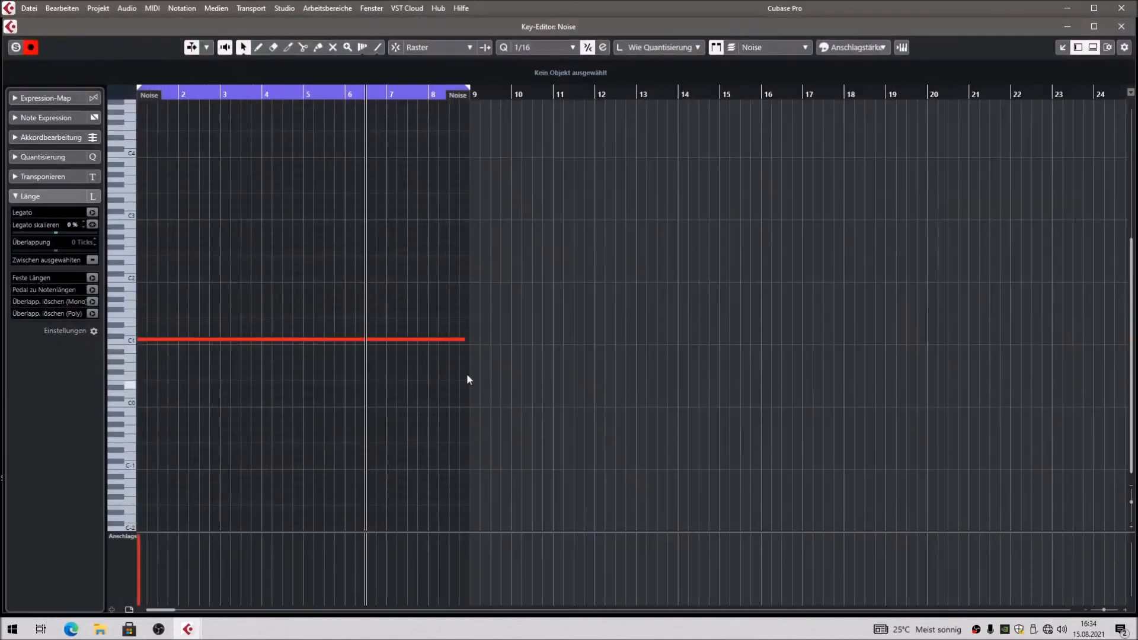
pyautogui.press('Delete')
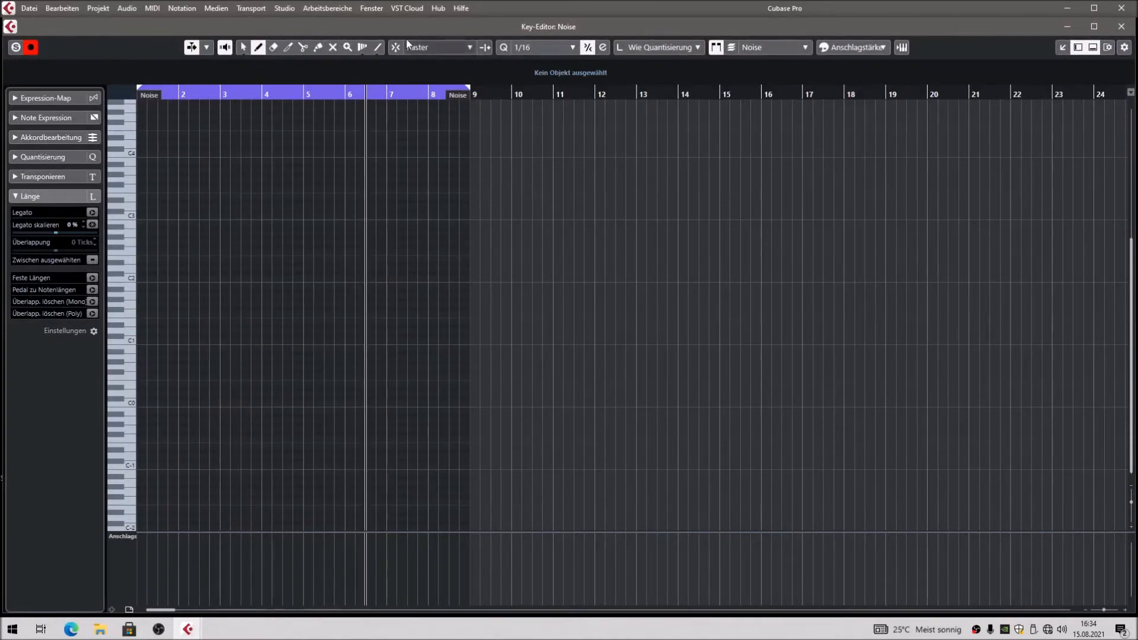
# Draw four C1 notes of varying lengths up to two beats, starting at 1.1.1, 1.4.1, 2.3.1 and 3.1.1
pyautogui.scroll(8, 172, 430)
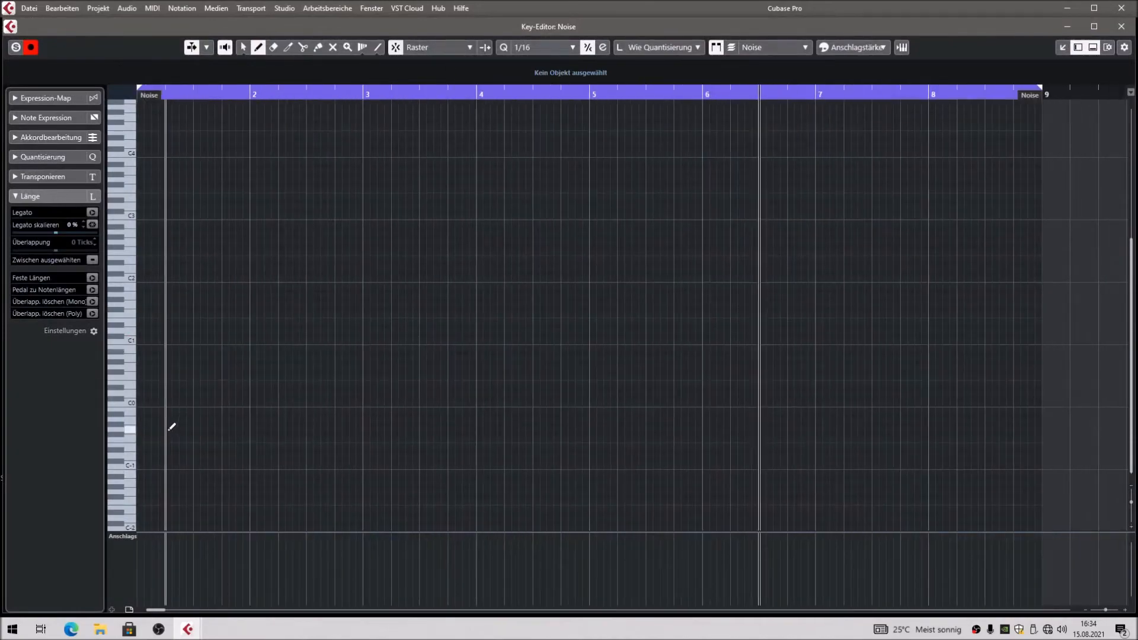
pyautogui.moveTo(145, 339); pyautogui.dragTo(192, 336)
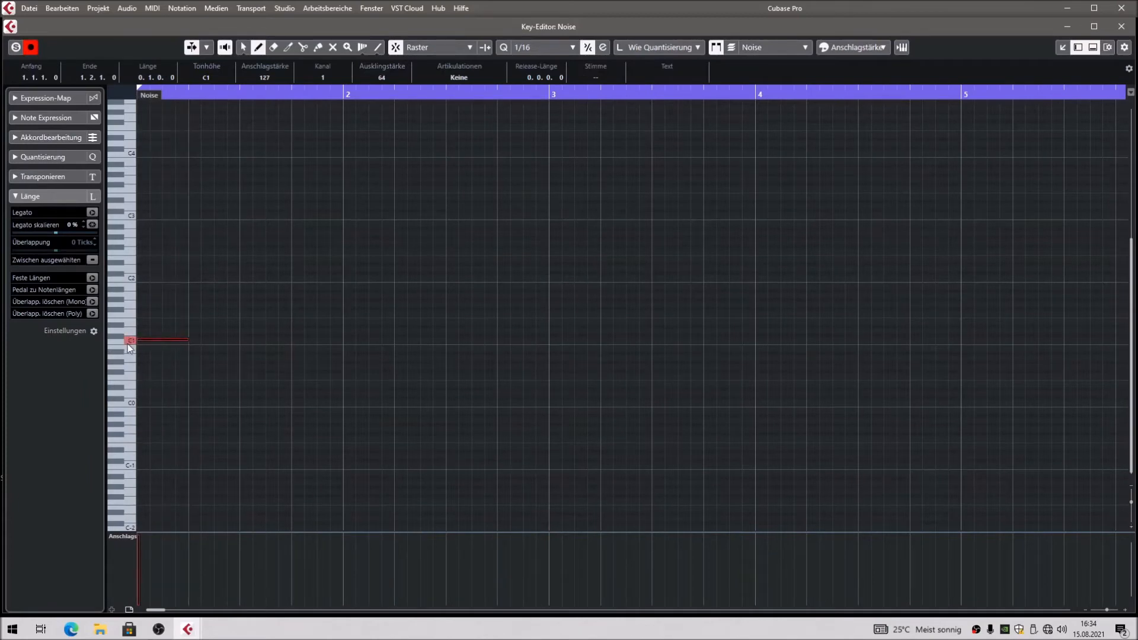
pyautogui.click(1120, 27)
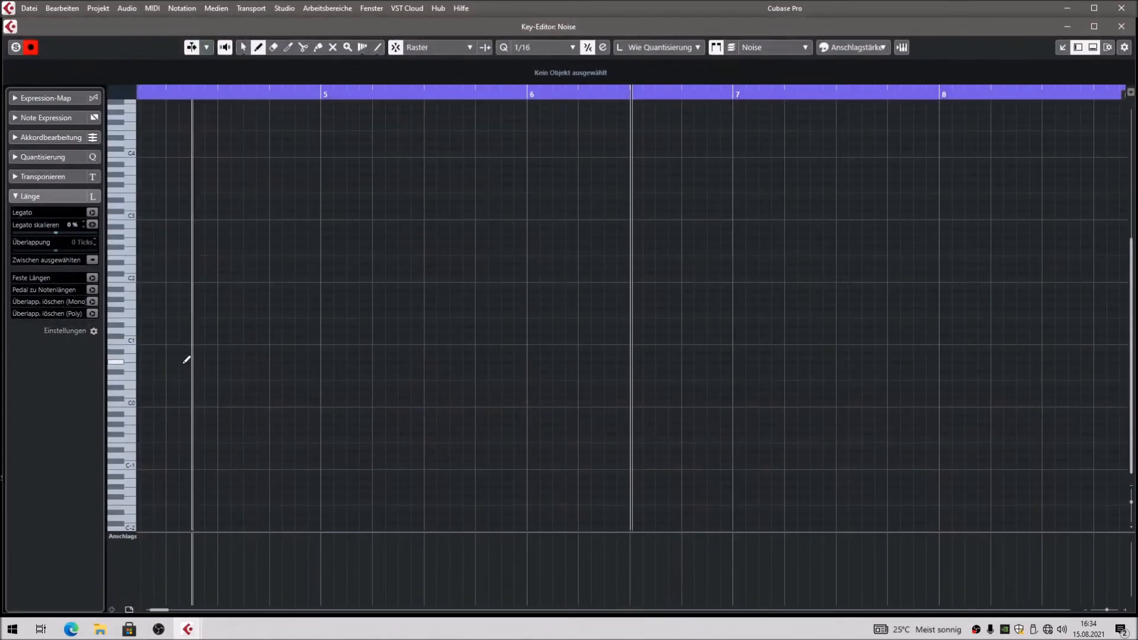
pyautogui.hscroll(1, 250, 446)
pyautogui.press('KP_Subtract')
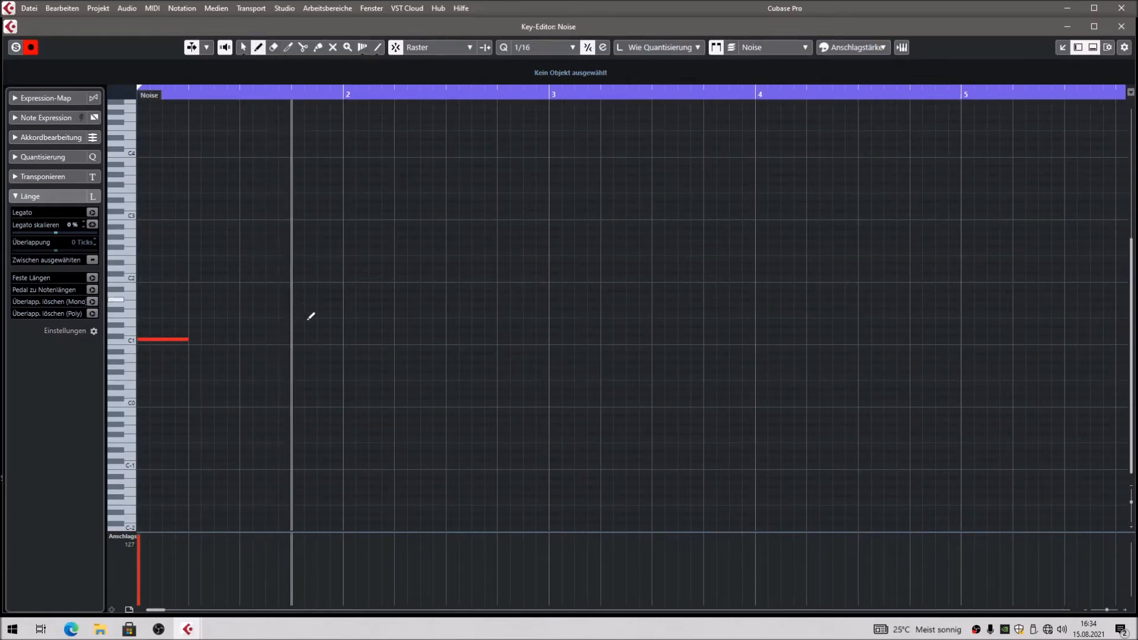
pyautogui.moveTo(300, 339)
pyautogui.mouseDown()
pyautogui.moveTo(385, 335)
pyautogui.moveTo(373, 339)
pyautogui.mouseUp()
pyautogui.moveTo(454, 339); pyautogui.dragTo(474, 339)
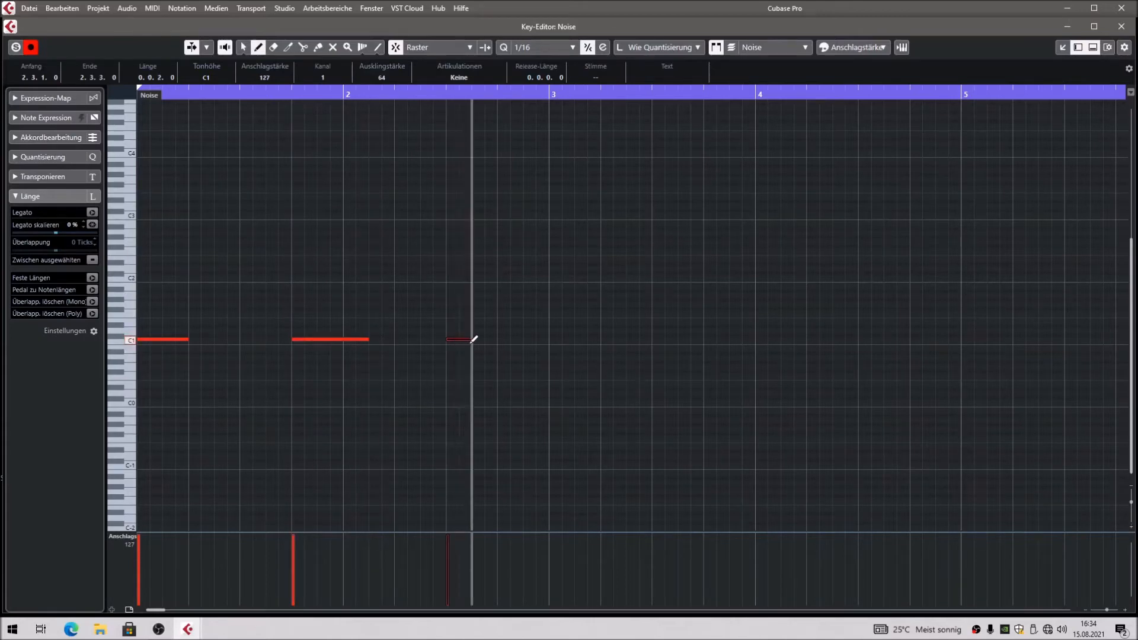
pyautogui.moveTo(557, 339); pyautogui.dragTo(651, 339)
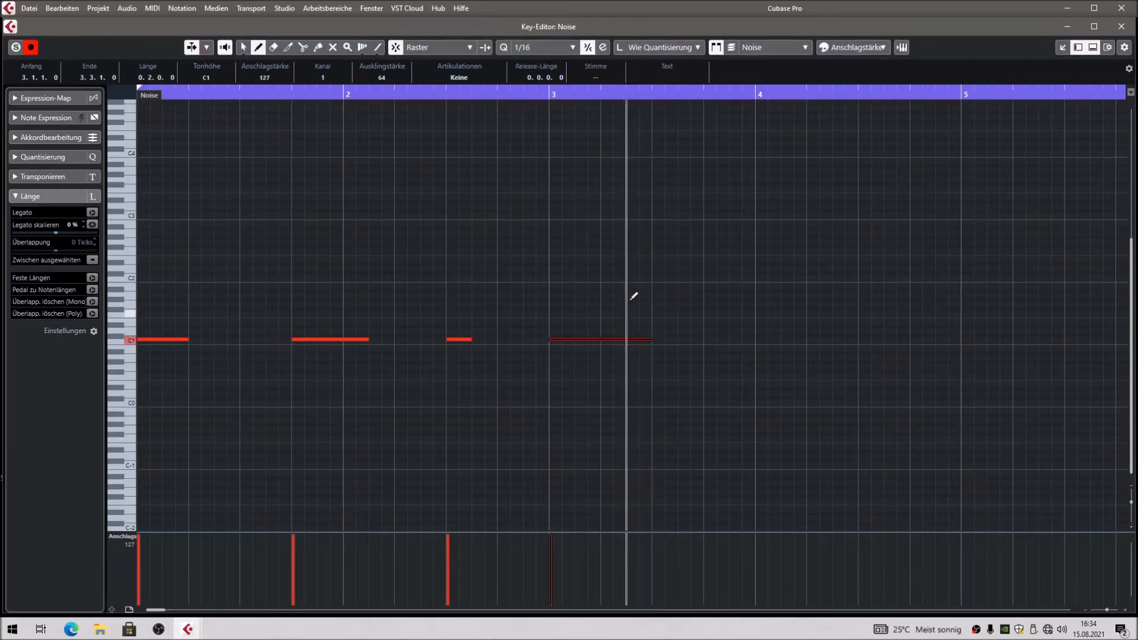
# Set the cycle range to end at bar 4 and return to the full project view
pyautogui.press('g')
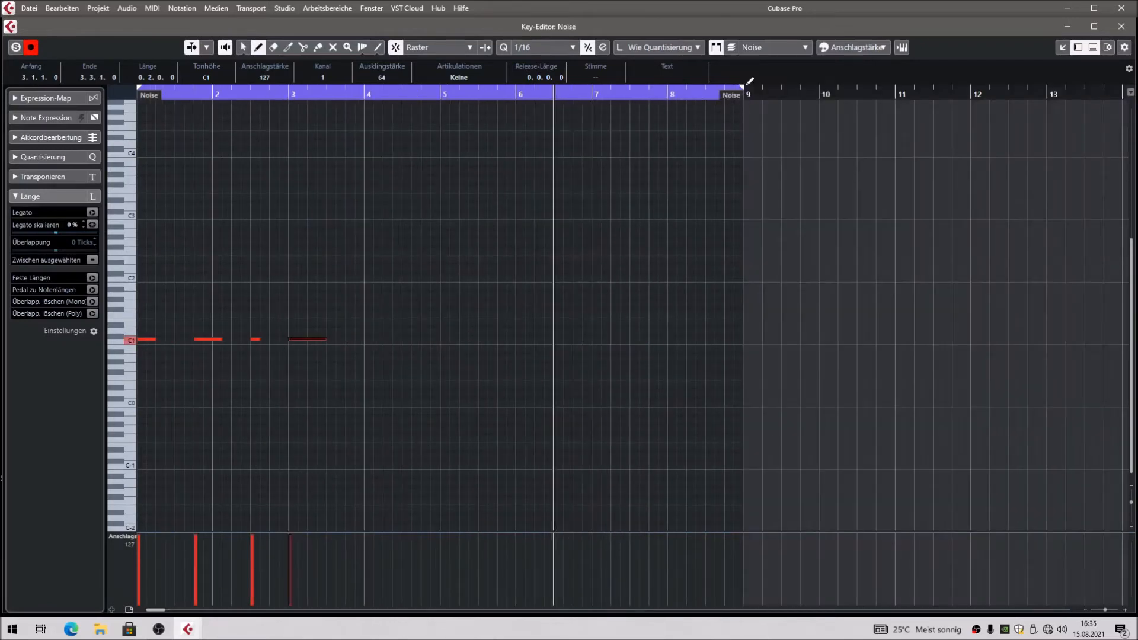
pyautogui.moveTo(742, 94); pyautogui.dragTo(365, 112)
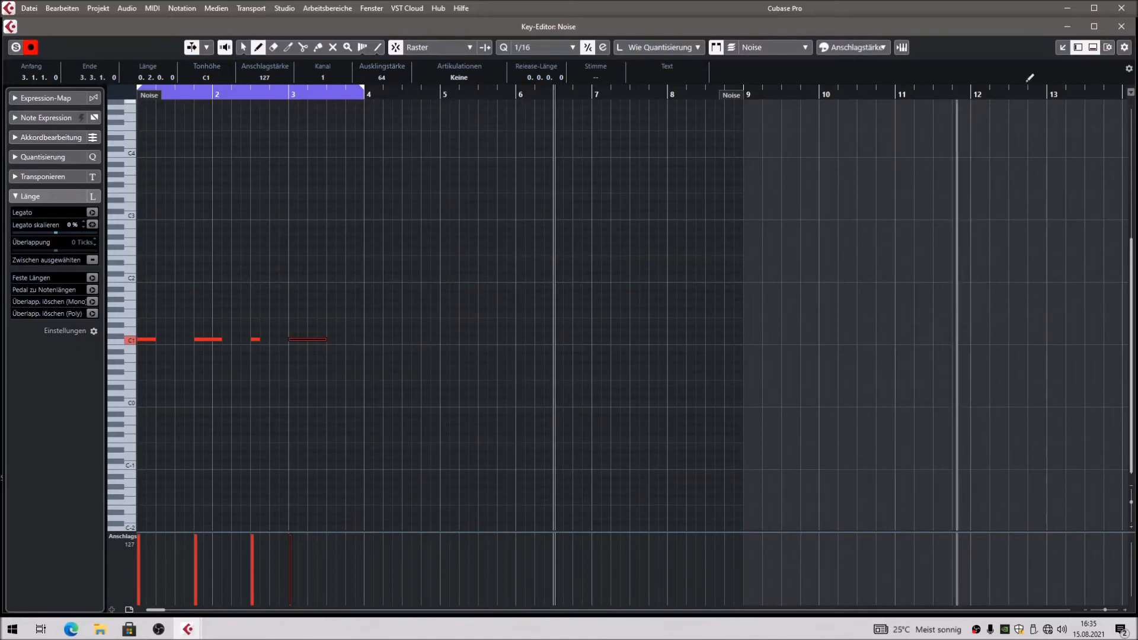
pyautogui.click(1121, 26)
pyautogui.click(1092, 48)
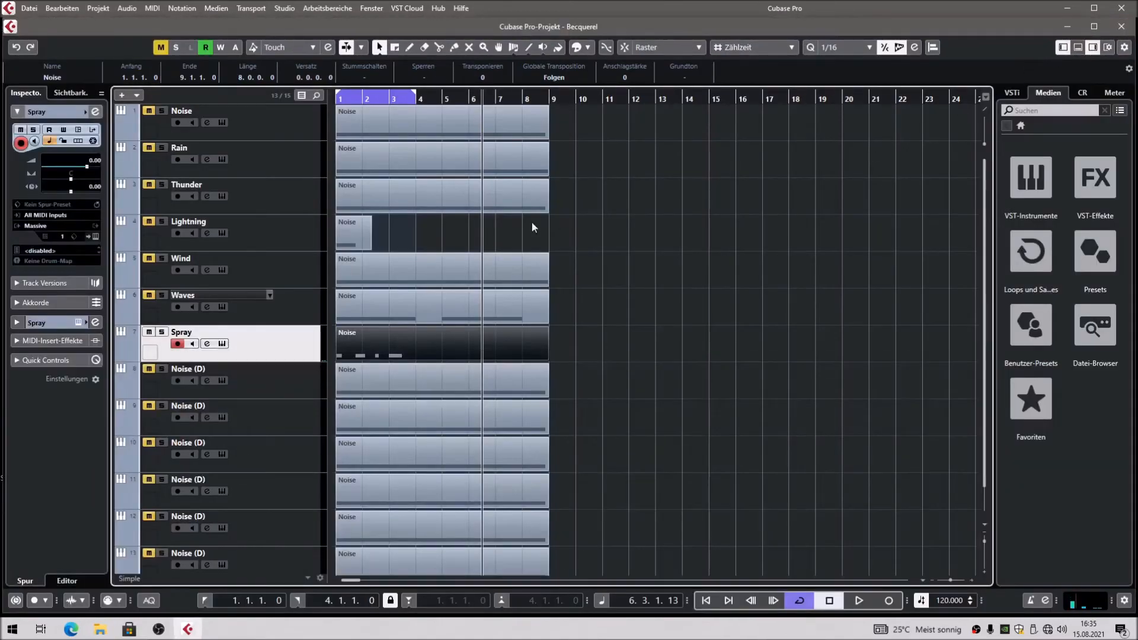
# Return to the project start, open the Spray track's Massive instrument and audition its current sound
pyautogui.moveTo(383, 100); pyautogui.dragTo(296, 100)
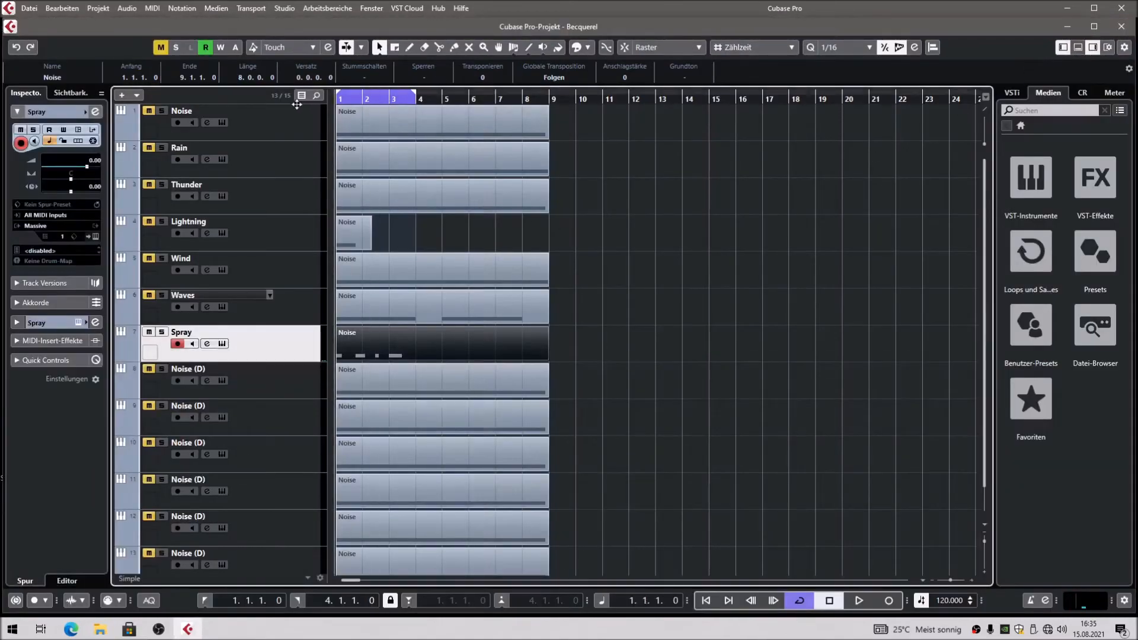
pyautogui.click(95, 236)
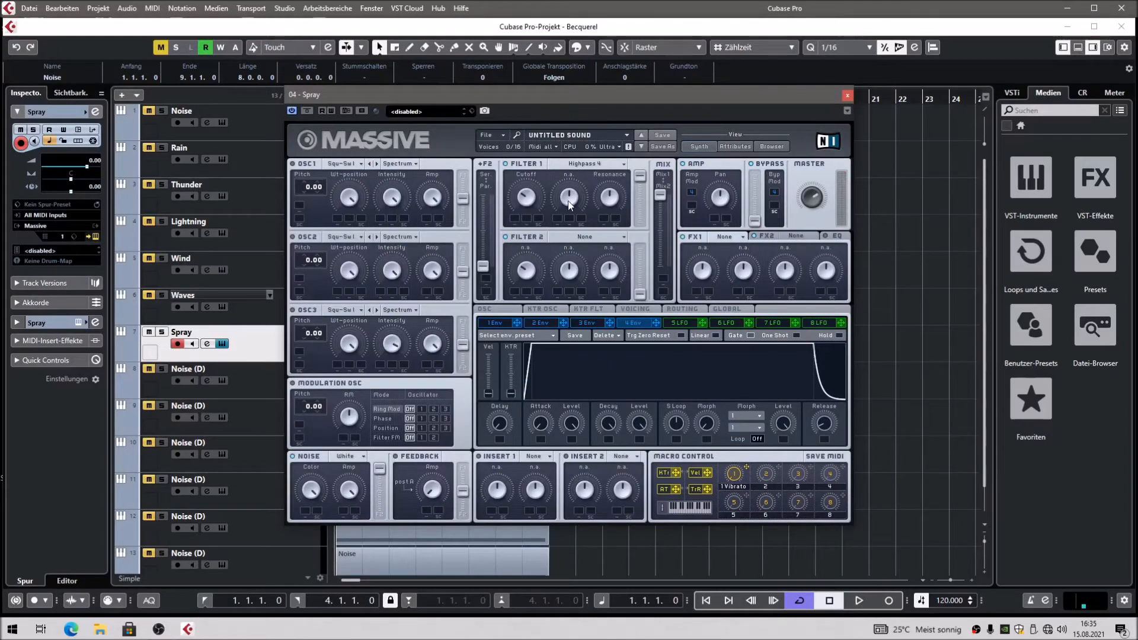
pyautogui.press('space')
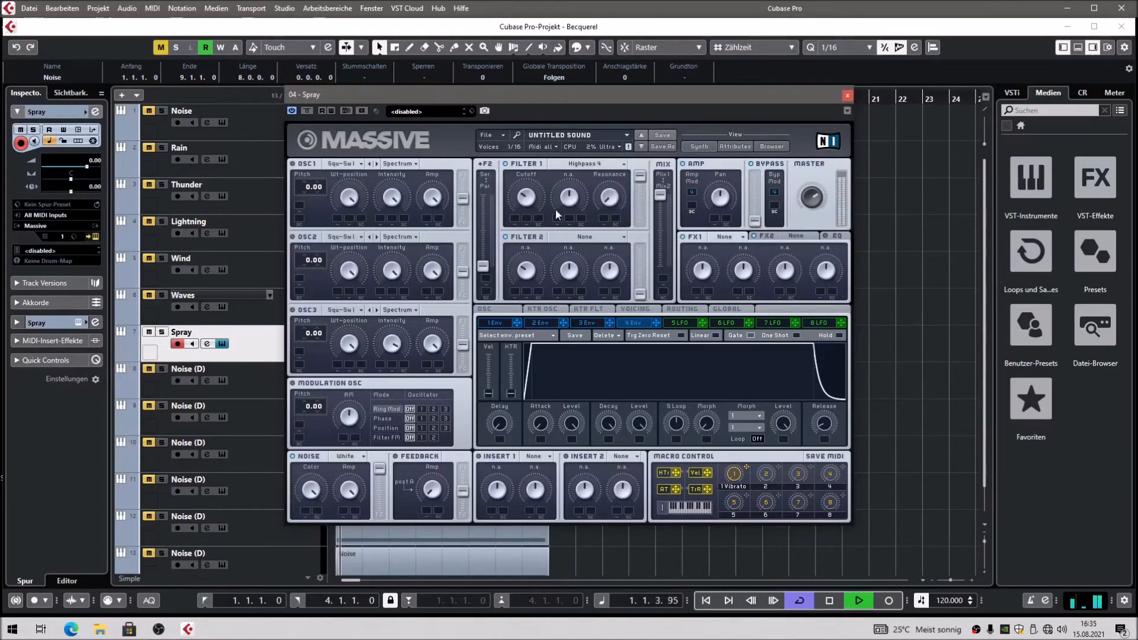
pyautogui.press('space')
pyautogui.press('space')
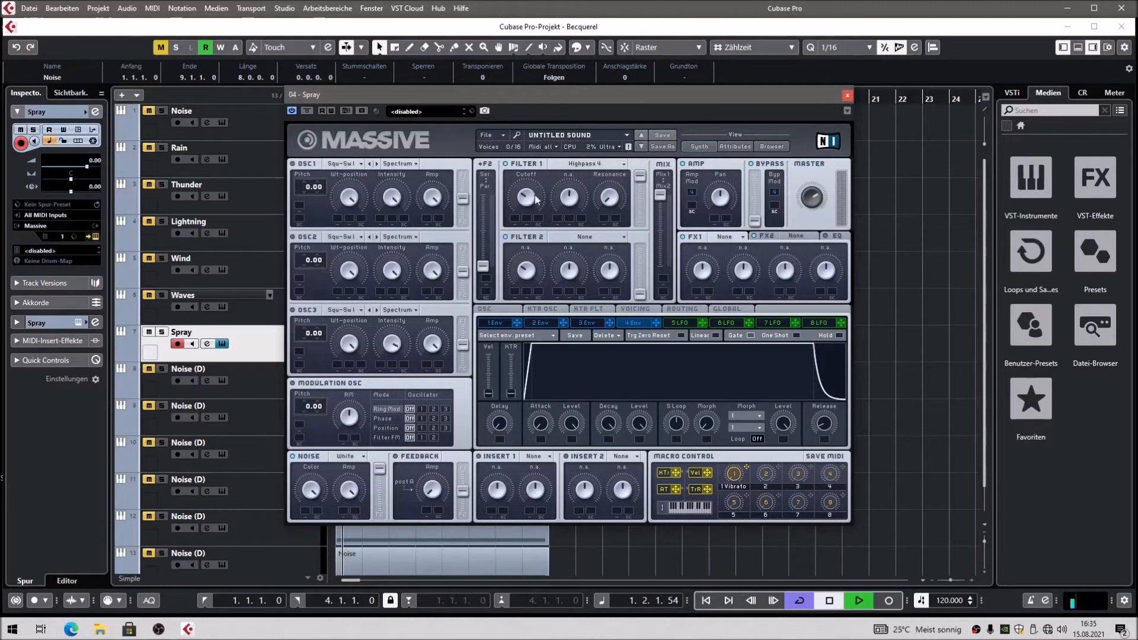
pyautogui.press('space')
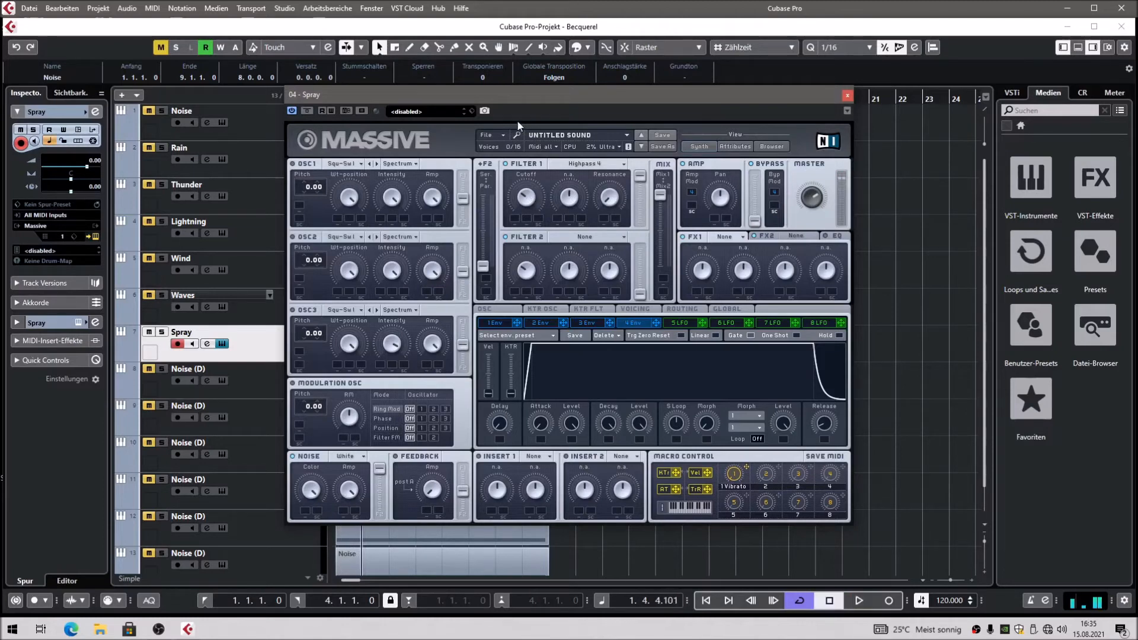
pyautogui.click(847, 95)
pyautogui.click(262, 385)
pyautogui.click(242, 342)
pyautogui.click(93, 236)
pyautogui.click(585, 165)
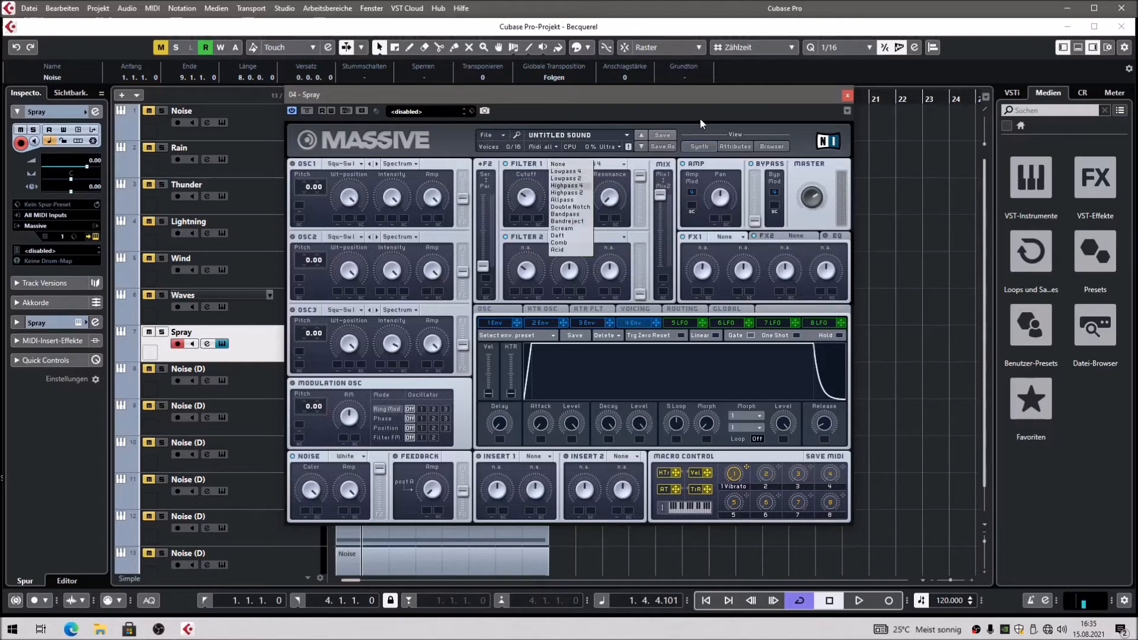
pyautogui.click(733, 131)
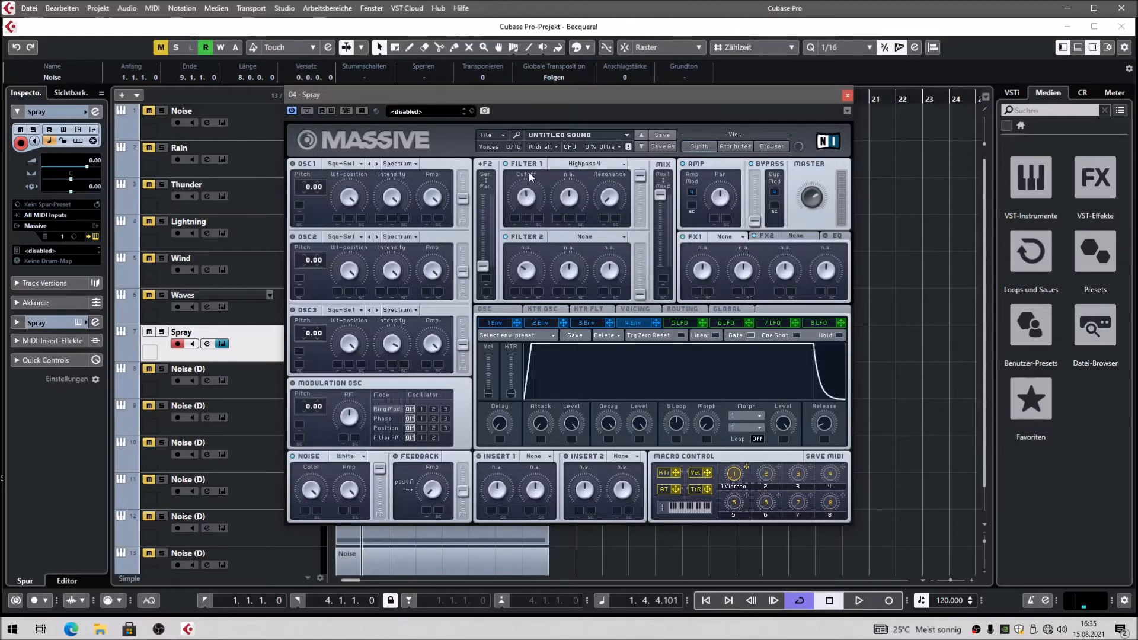
# Raise the cutoff and resonance of Filter 1 in the Spray patch while listening to the loop
pyautogui.press('space')
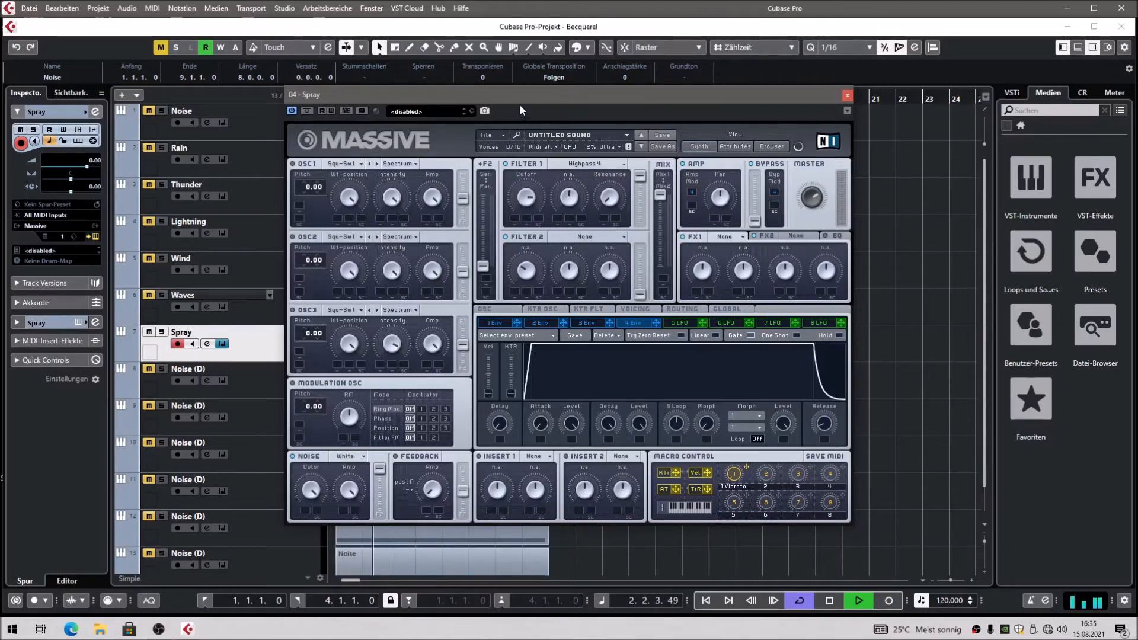
pyautogui.press('space')
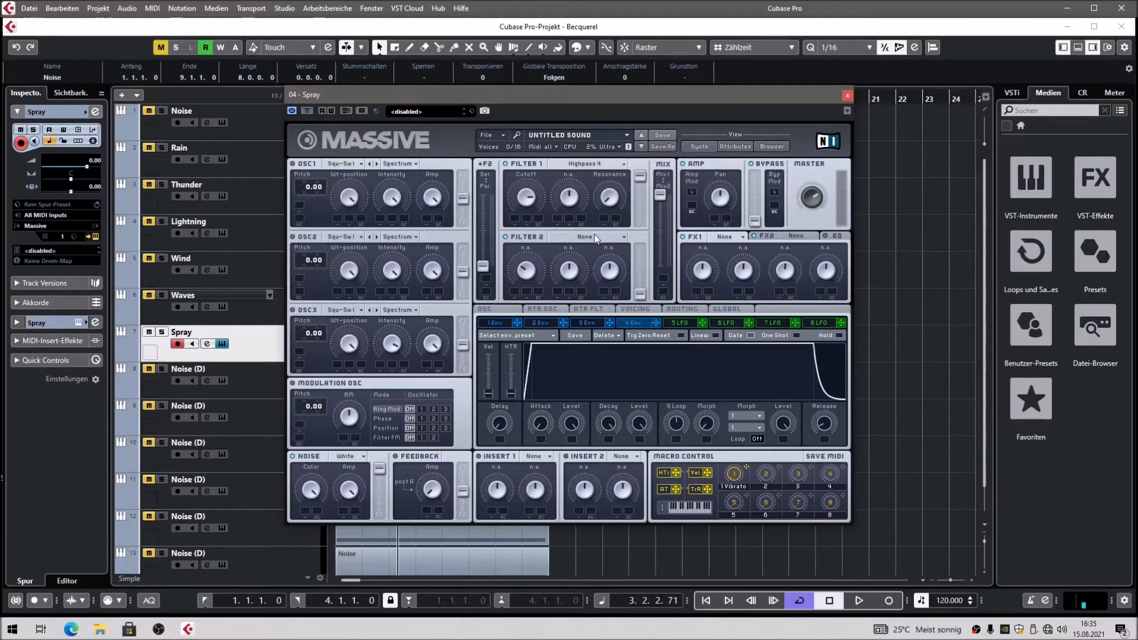
pyautogui.press('space')
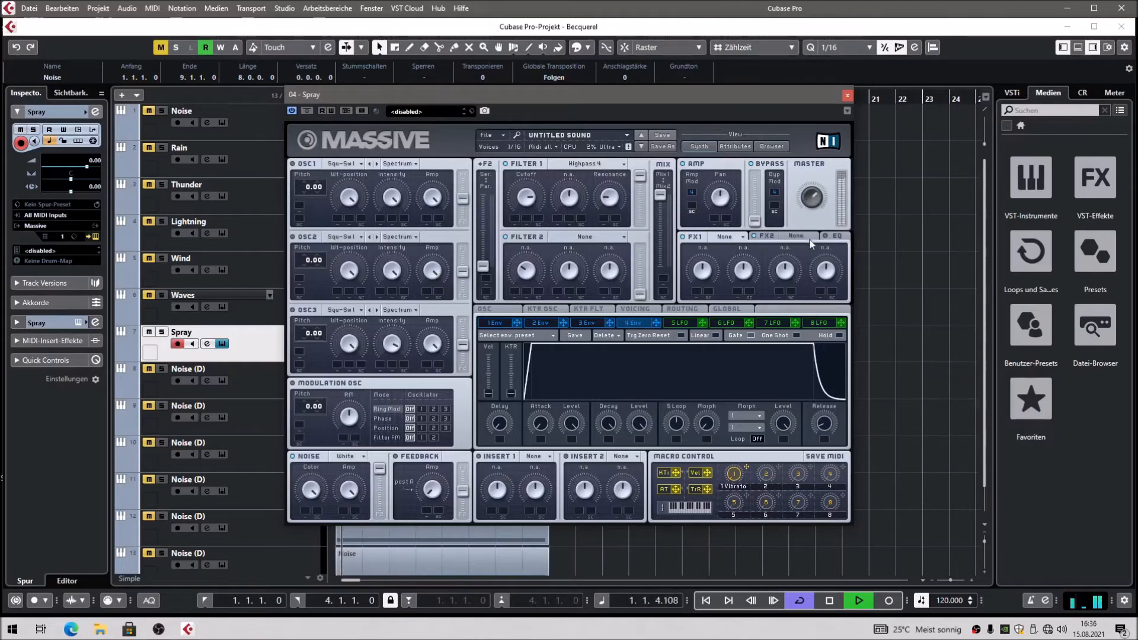
pyautogui.press('space')
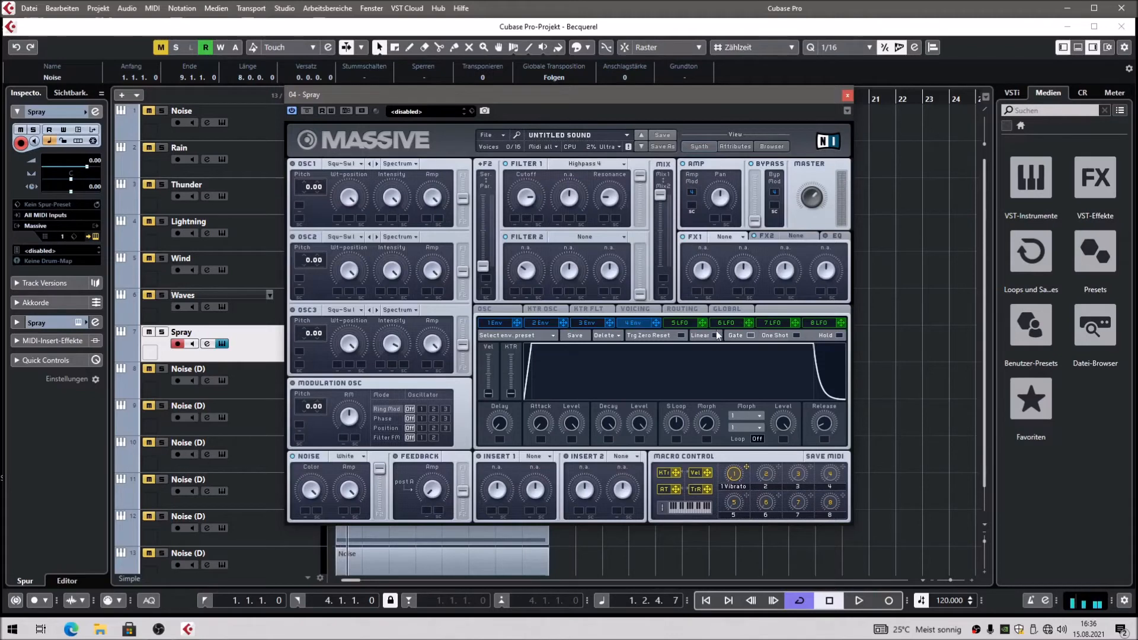
# Shape Envelope 1's attack and decay in the Spray patch and use it to modulate Filter 1's cutoff during playback
pyautogui.click(500, 325)
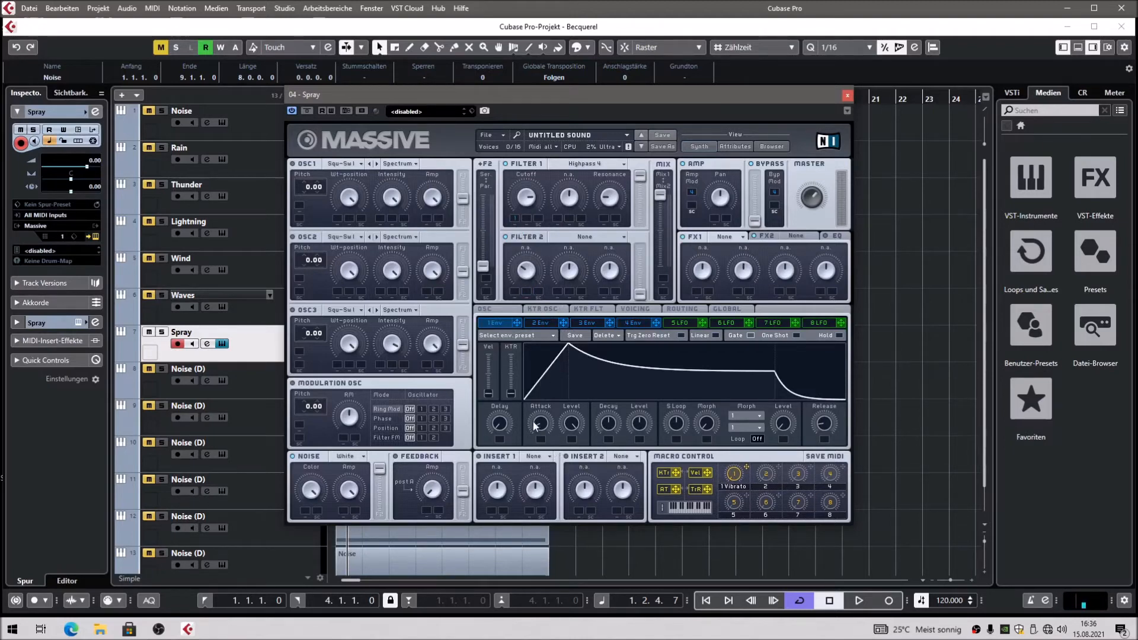
pyautogui.moveTo(536, 423); pyautogui.dragTo(545, 448)
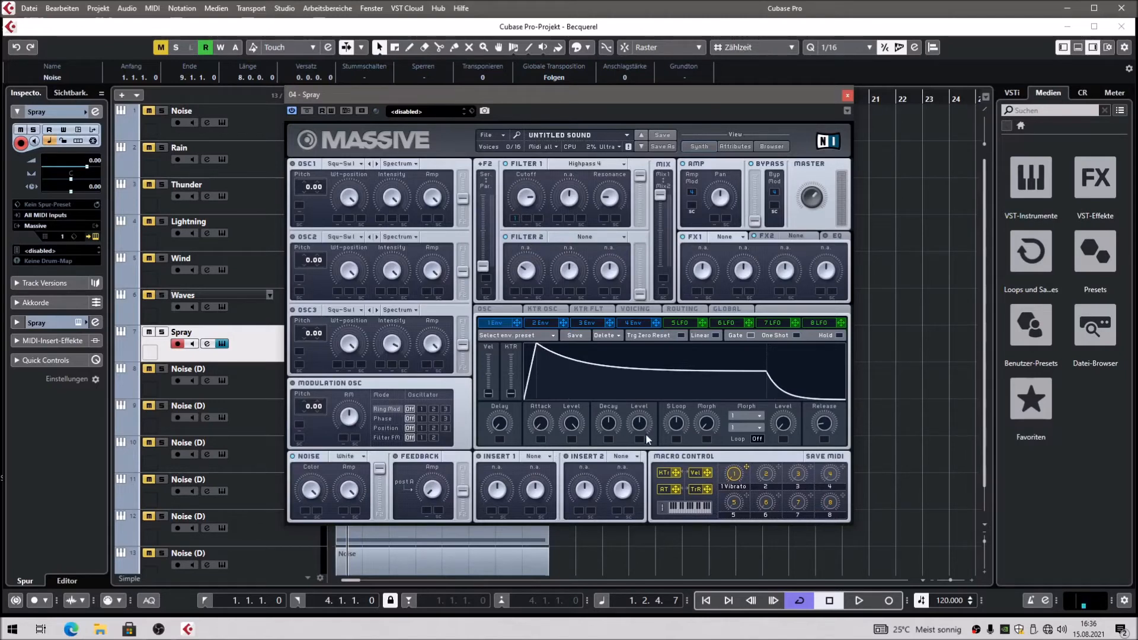
pyautogui.press('space')
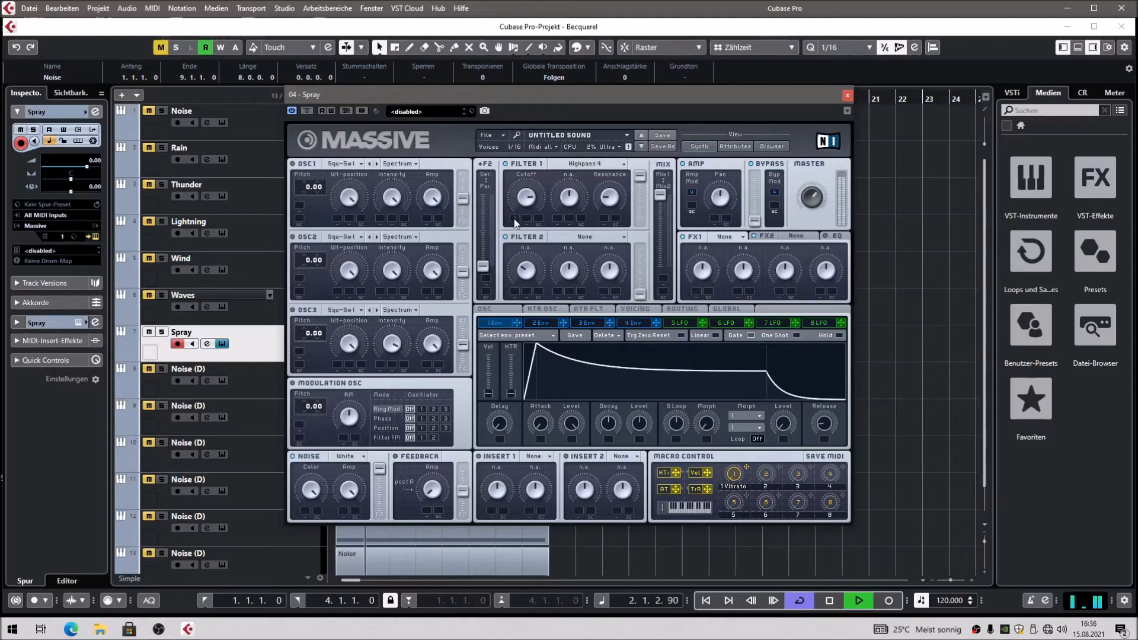
pyautogui.moveTo(607, 420); pyautogui.dragTo(604, 461)
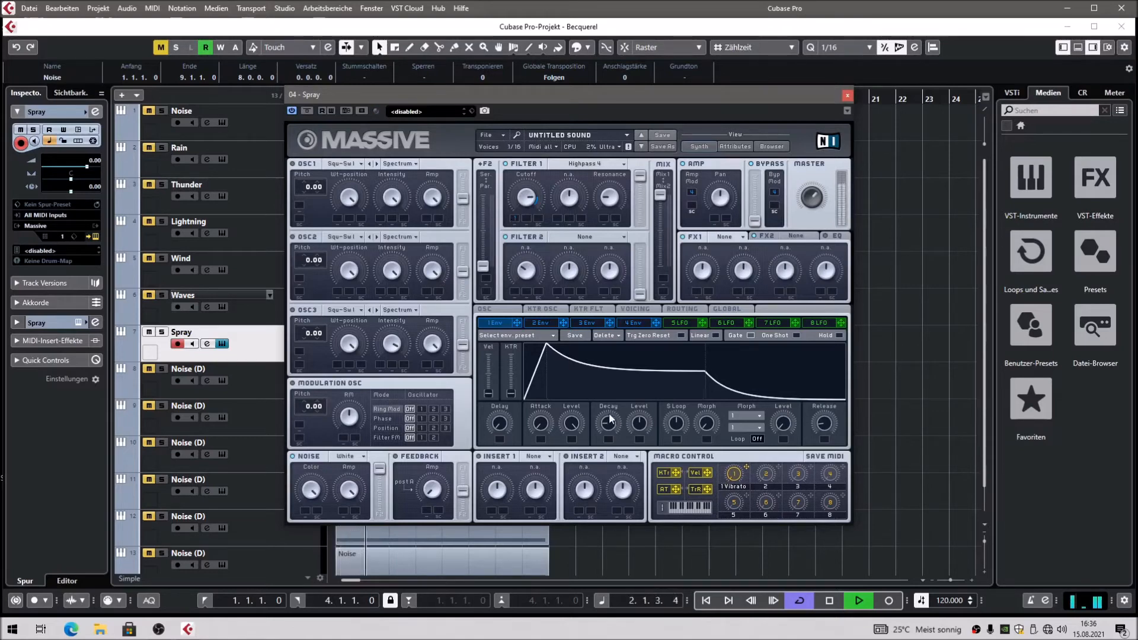
pyautogui.press('space')
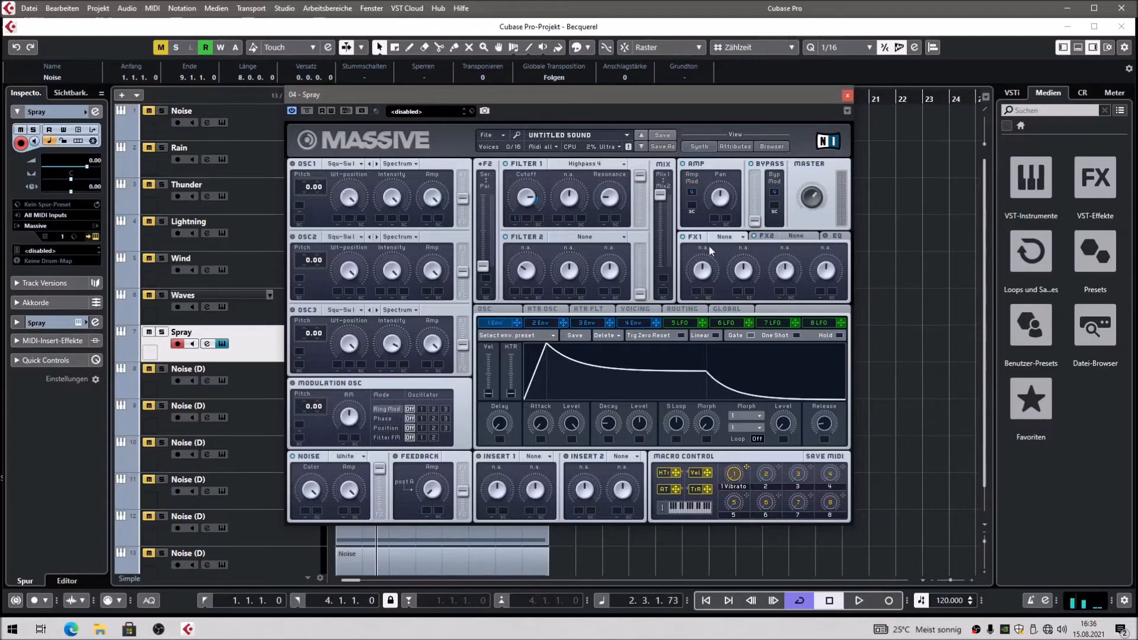
# Close the Spray instrument window and open the MixConsole
pyautogui.click(848, 95)
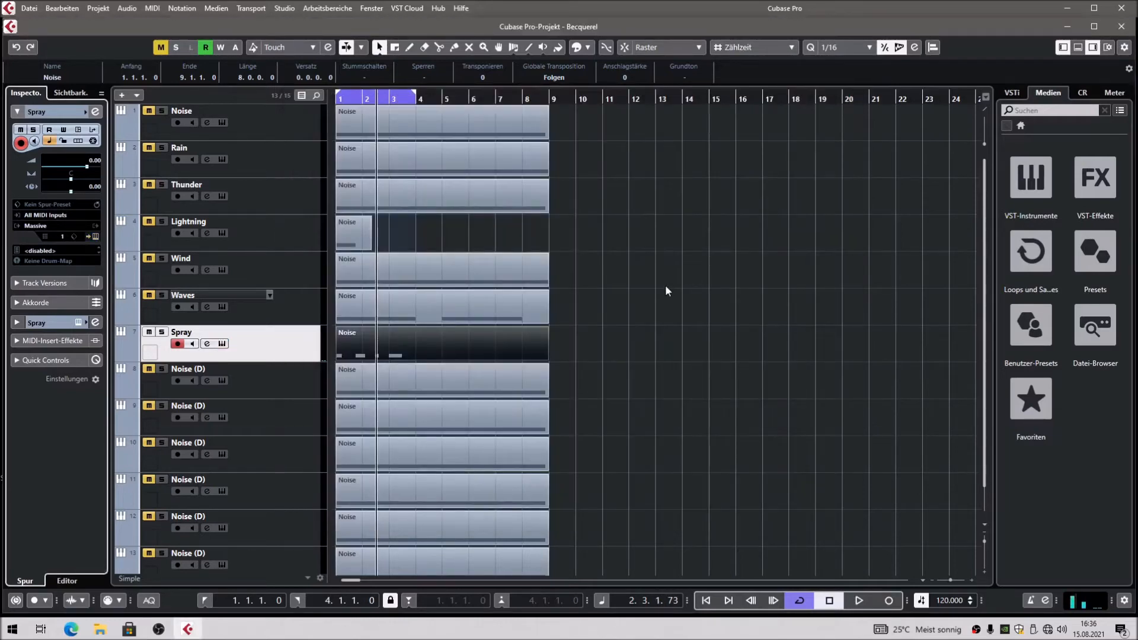
pyautogui.press('F3')
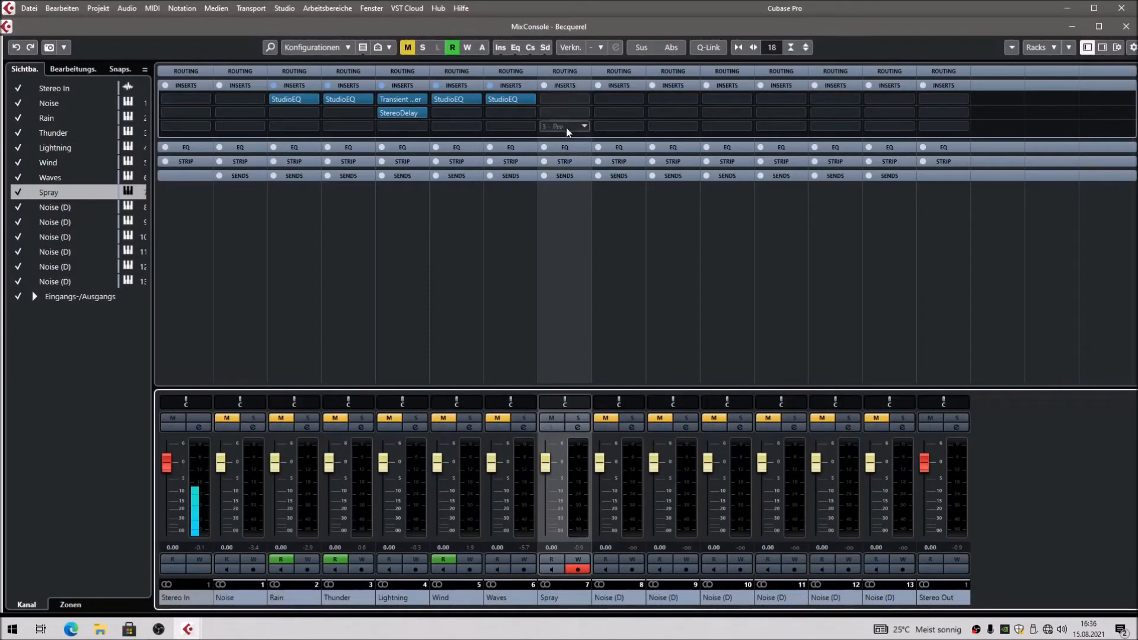
# Try the Tremolo modulation effect in the Spray channel's first insert slot and close its window
pyautogui.click(561, 100)
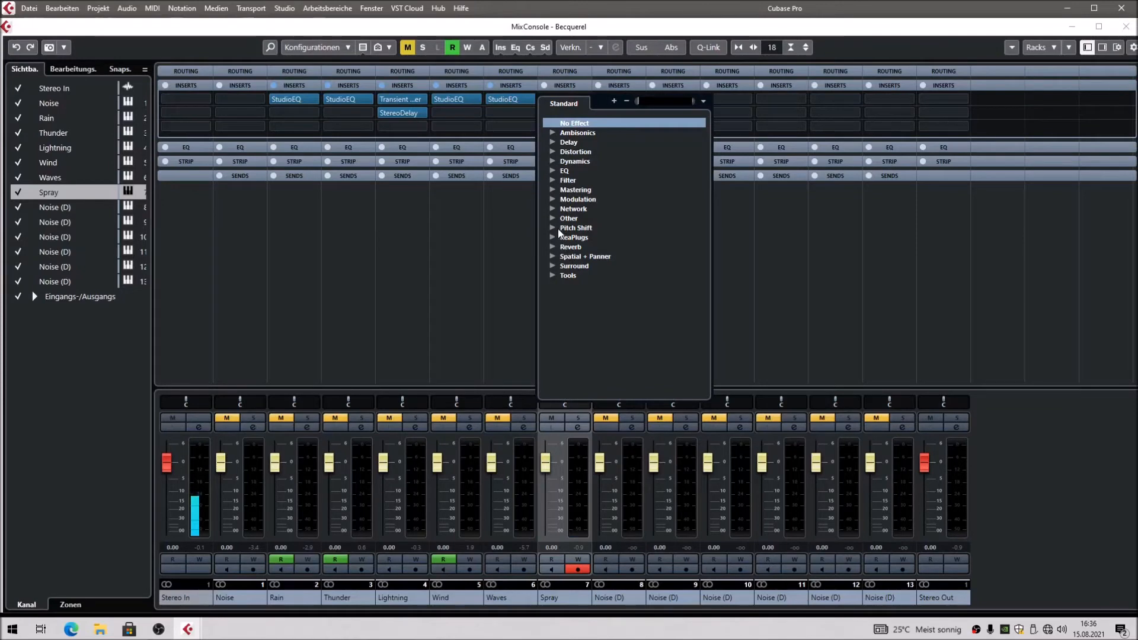
pyautogui.click(554, 199)
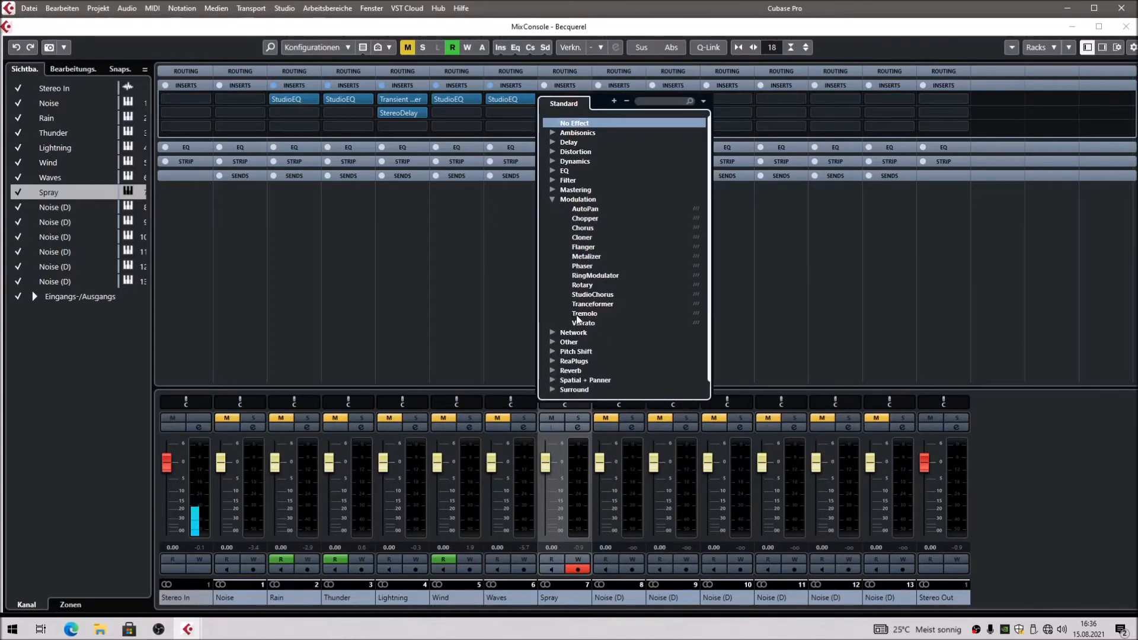
pyautogui.click(585, 314)
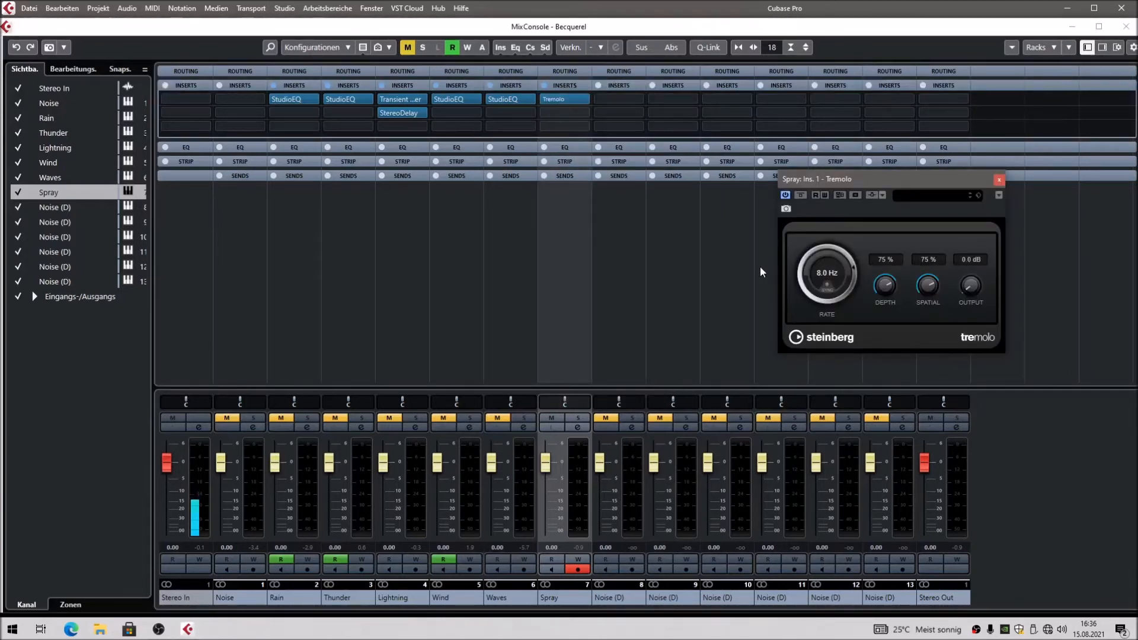
pyautogui.click(999, 179)
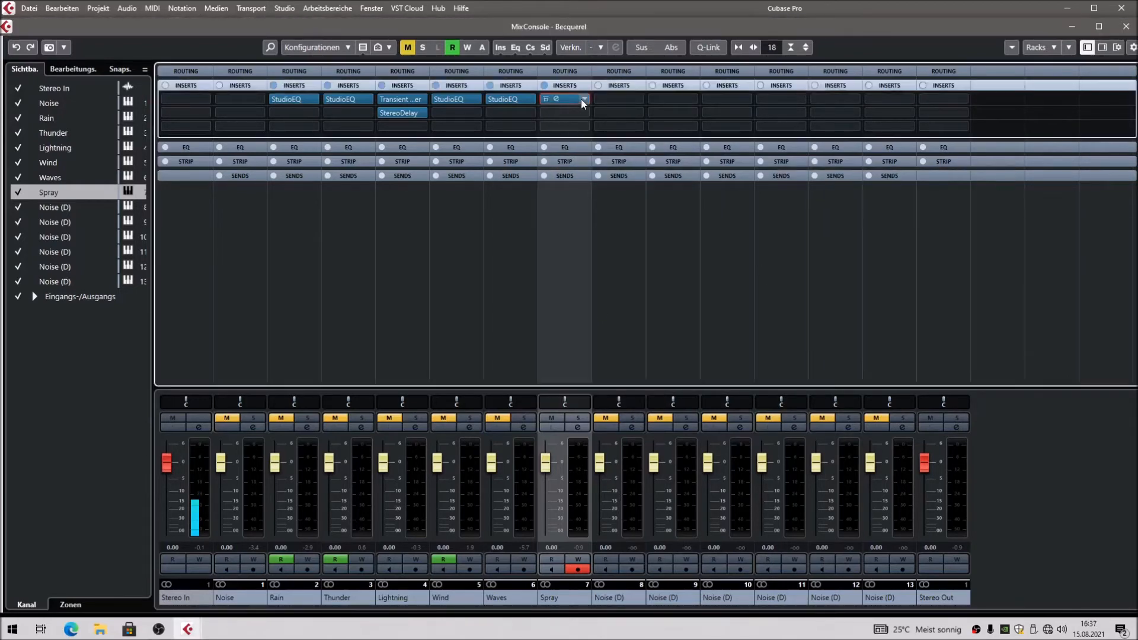
# Replace the Spray channel's Tremolo insert with Vibrato, turn off its tempo sync and set the rate to 5 Hz
pyautogui.click(583, 100)
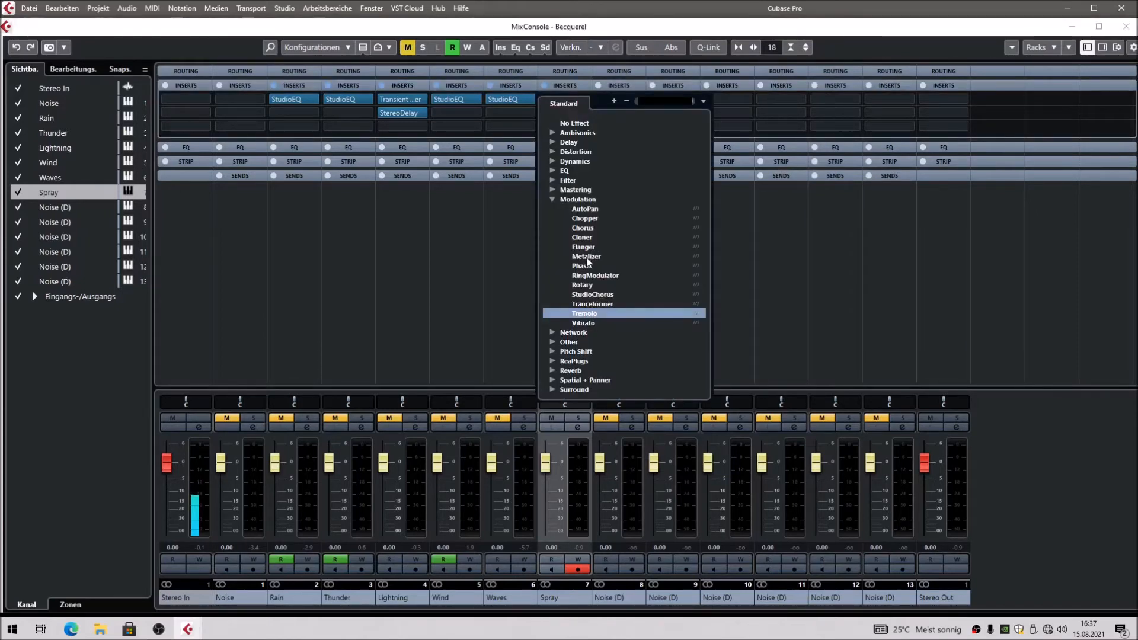
pyautogui.click(583, 323)
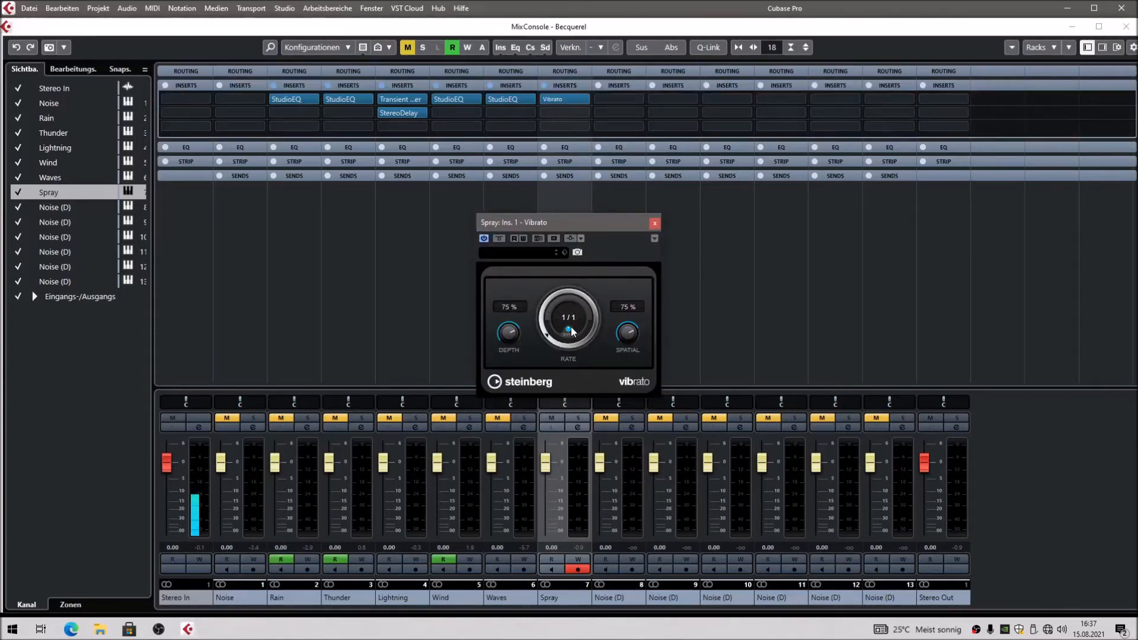
pyautogui.click(569, 334)
pyautogui.doubleClick(568, 318)
pyautogui.write('5')
pyautogui.press('Return')
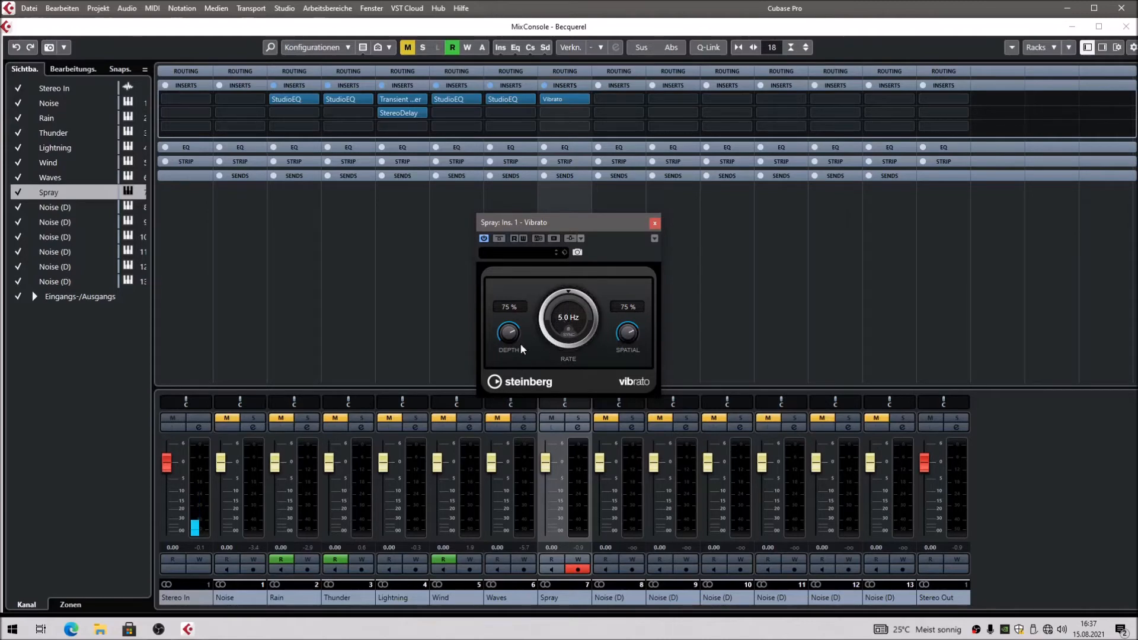
# Try different Vibrato depths on the Spray channel, settle on 27 %, and return to the project window
pyautogui.moveTo(508, 333); pyautogui.dragTo(522, 406)
pyautogui.moveTo(507, 339); pyautogui.dragTo(497, 217)
pyautogui.moveTo(506, 335); pyautogui.dragTo(520, 102)
pyautogui.moveTo(507, 334); pyautogui.dragTo(509, 279)
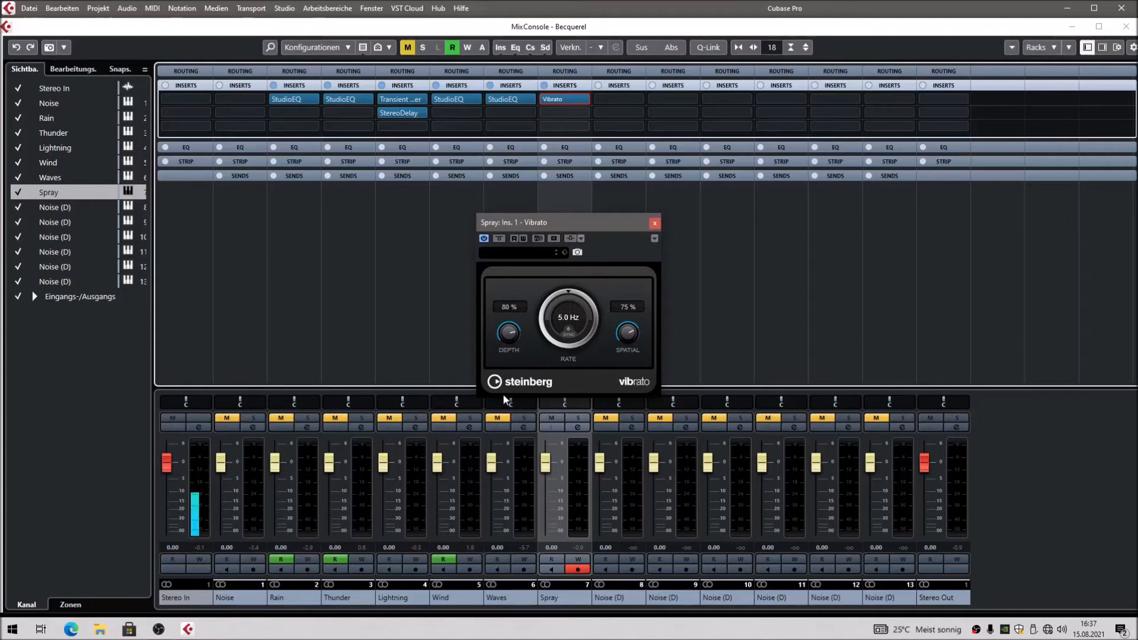
pyautogui.moveTo(510, 339); pyautogui.dragTo(521, 514)
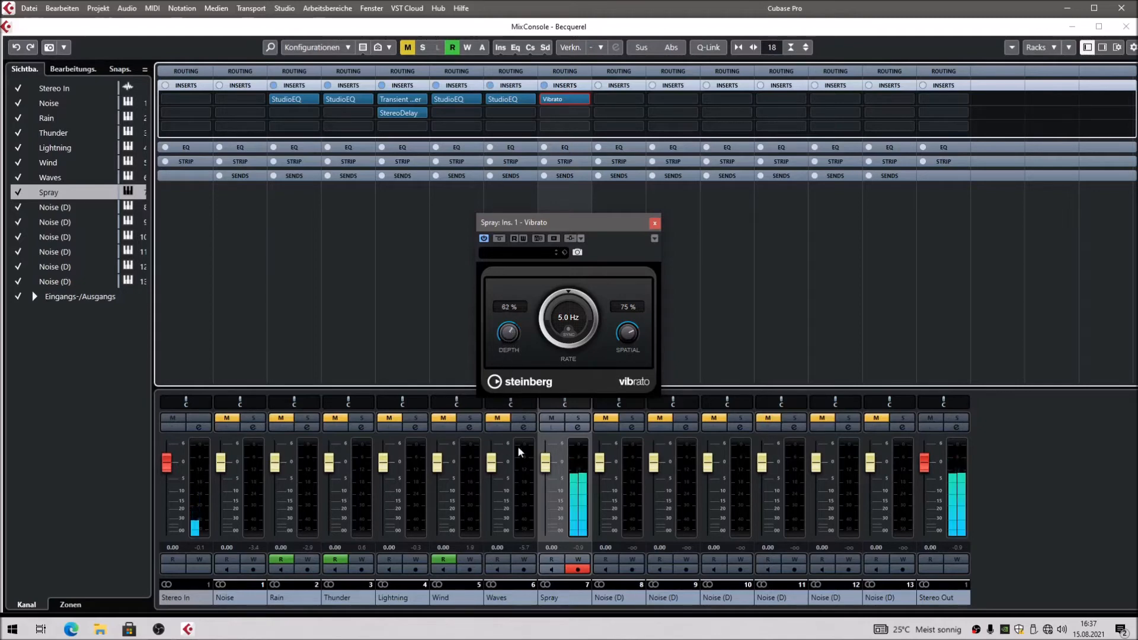
pyautogui.moveTo(508, 339); pyautogui.dragTo(533, 502)
pyautogui.moveTo(509, 339); pyautogui.dragTo(527, 482)
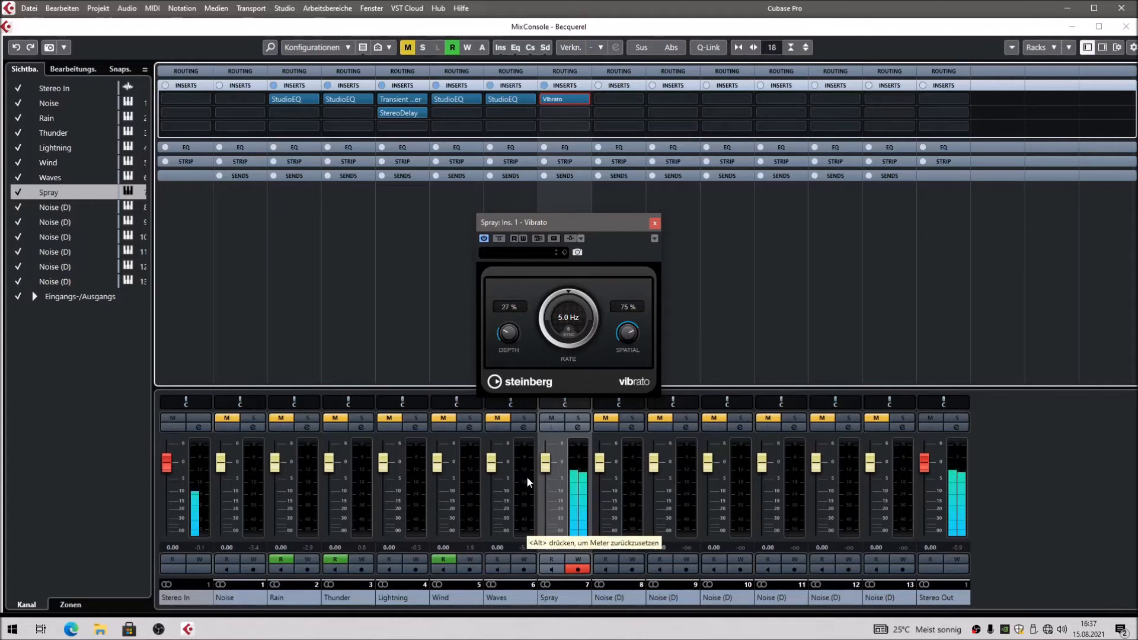
pyautogui.click(654, 224)
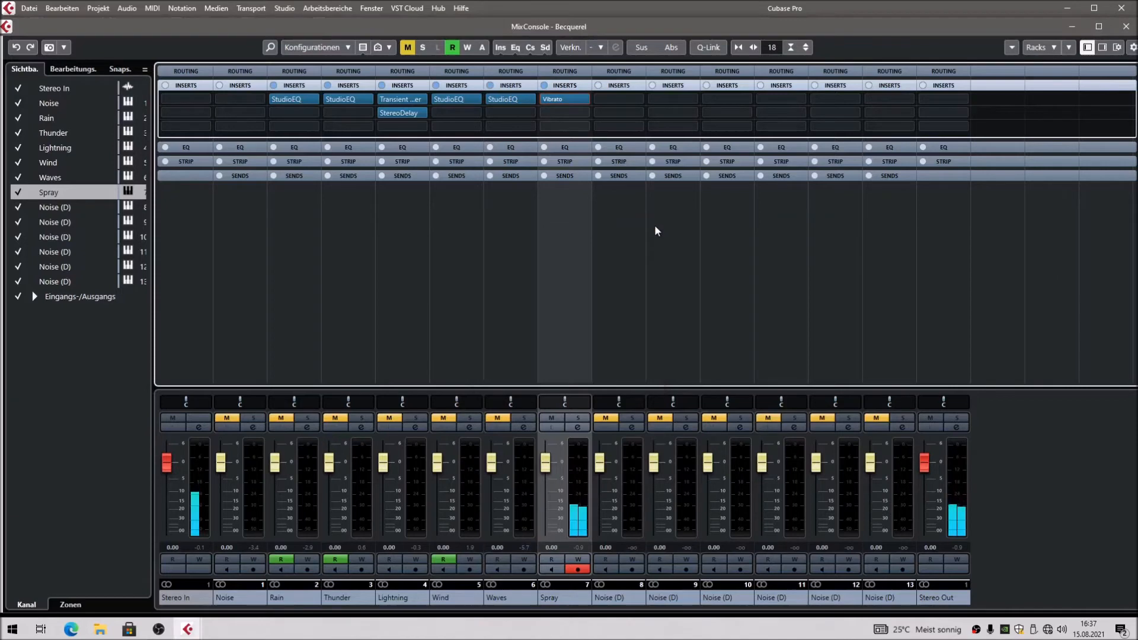
pyautogui.press('F3')
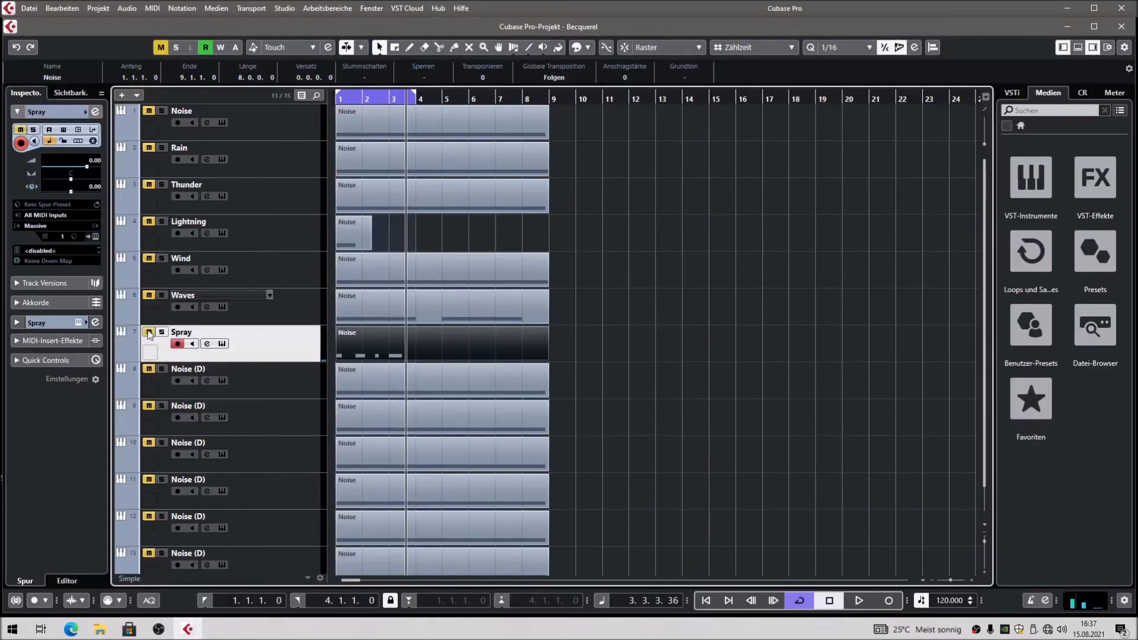
# Rename the Noise (D) track directly below Spray as Sweep
pyautogui.doubleClick(190, 369)
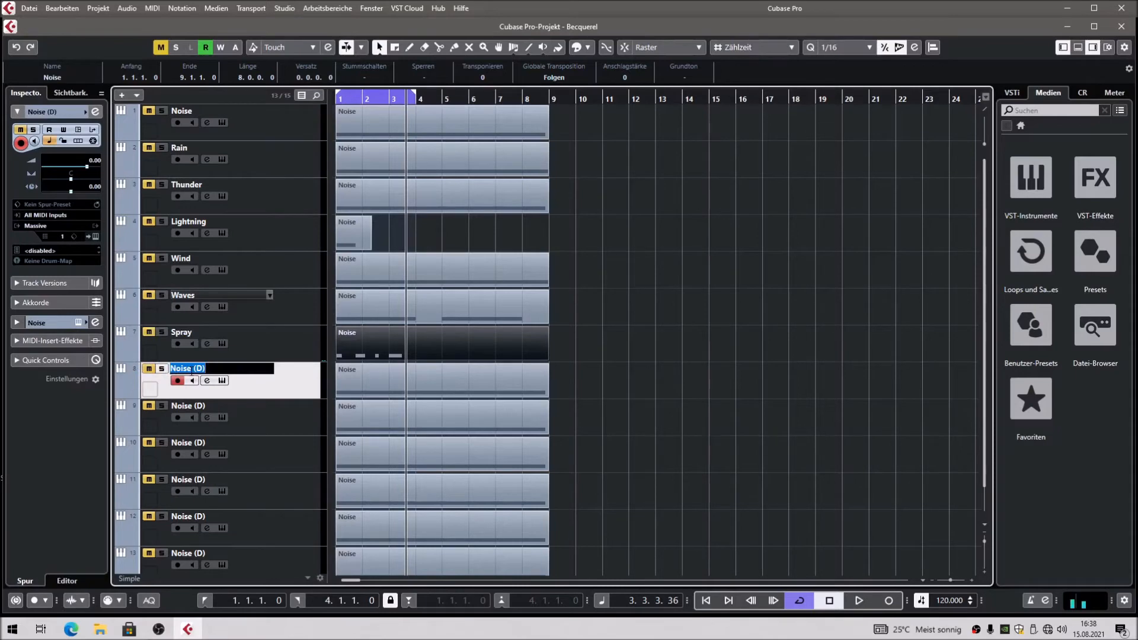
pyautogui.write('Sweep')
pyautogui.press('Return')
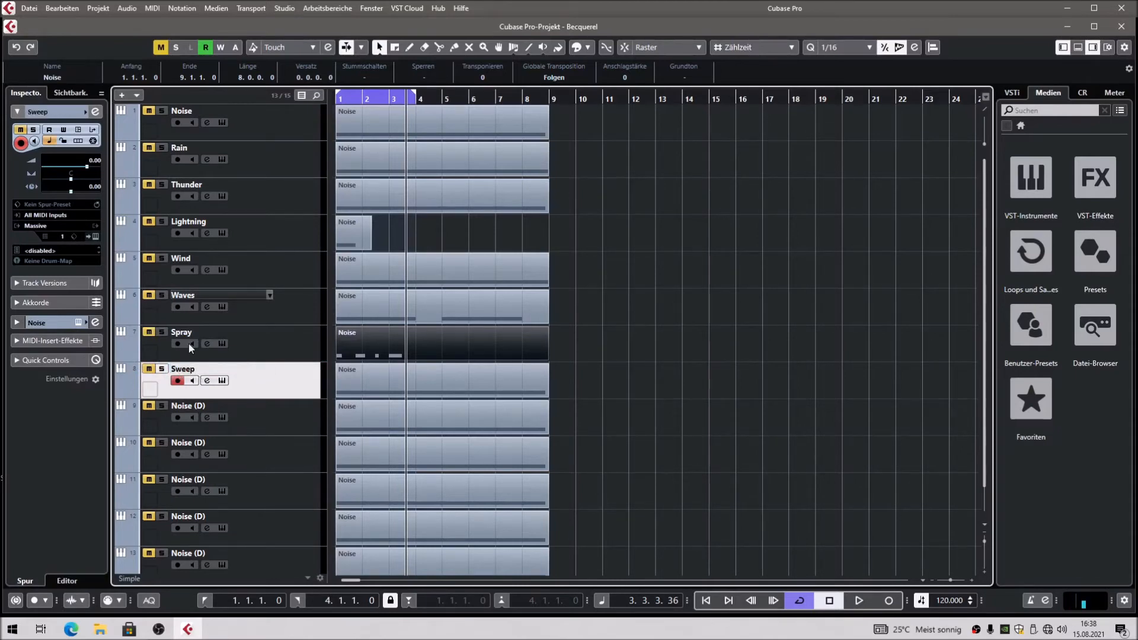
# Extend the cycle range to end at bar 9 and move the playback position to the project start
pyautogui.moveTo(413, 94); pyautogui.dragTo(539, 93)
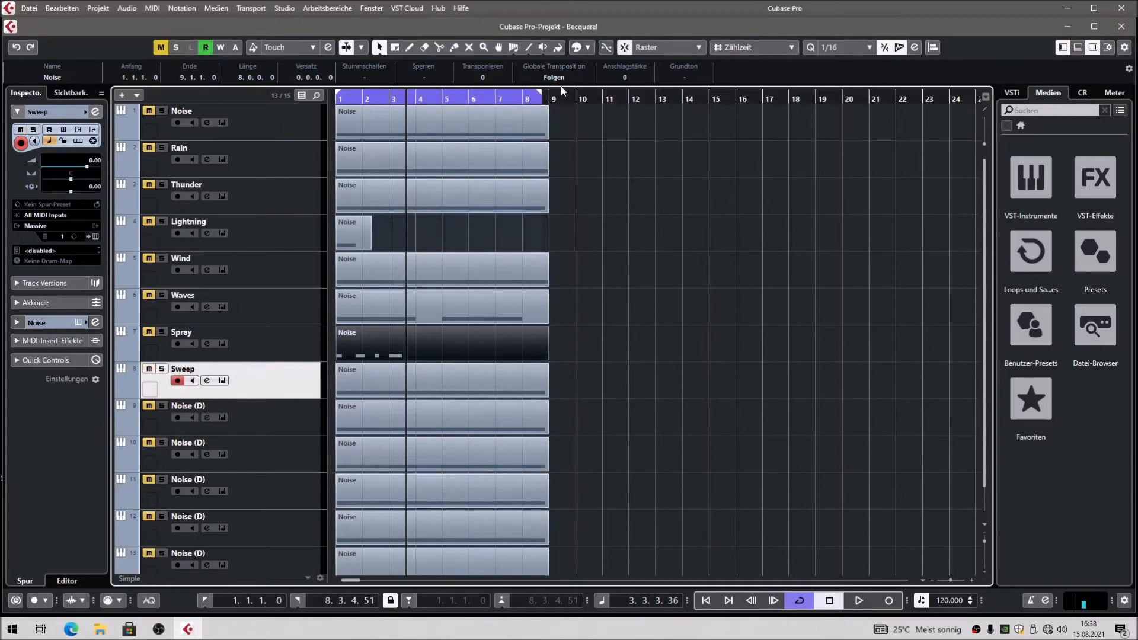
pyautogui.click(536, 96)
pyautogui.moveTo(550, 98); pyautogui.dragTo(552, 98)
pyautogui.moveTo(369, 97); pyautogui.dragTo(336, 98)
# Open the Sweep track's Massive instrument, set Filter 1 to Highpass 4, lower its resonance and play the sound
pyautogui.click(93, 235)
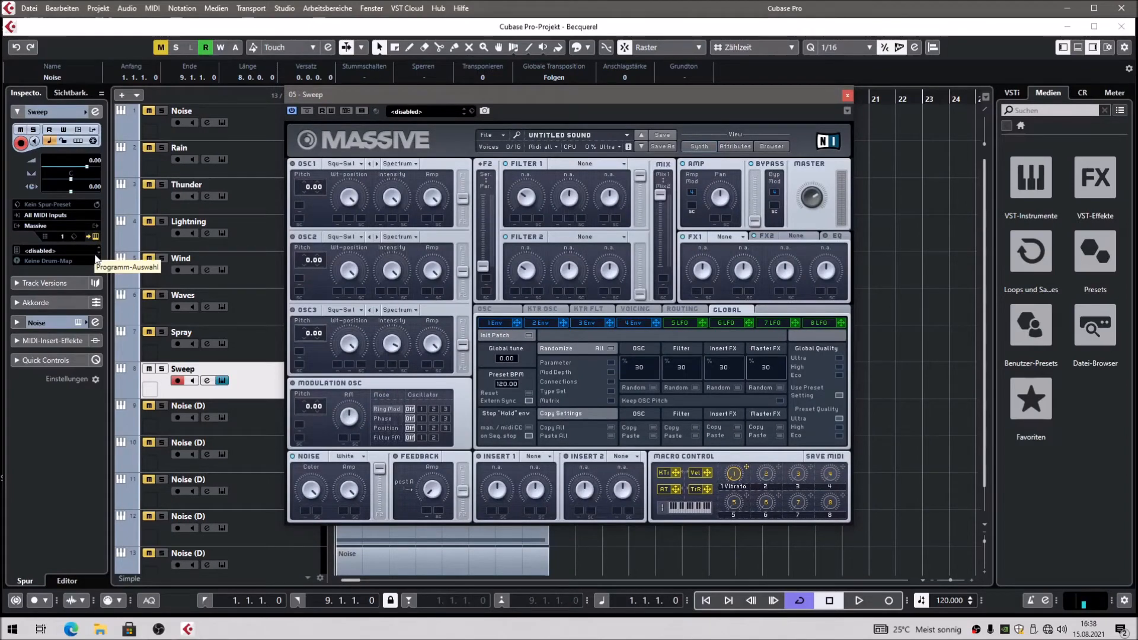
pyautogui.click(586, 163)
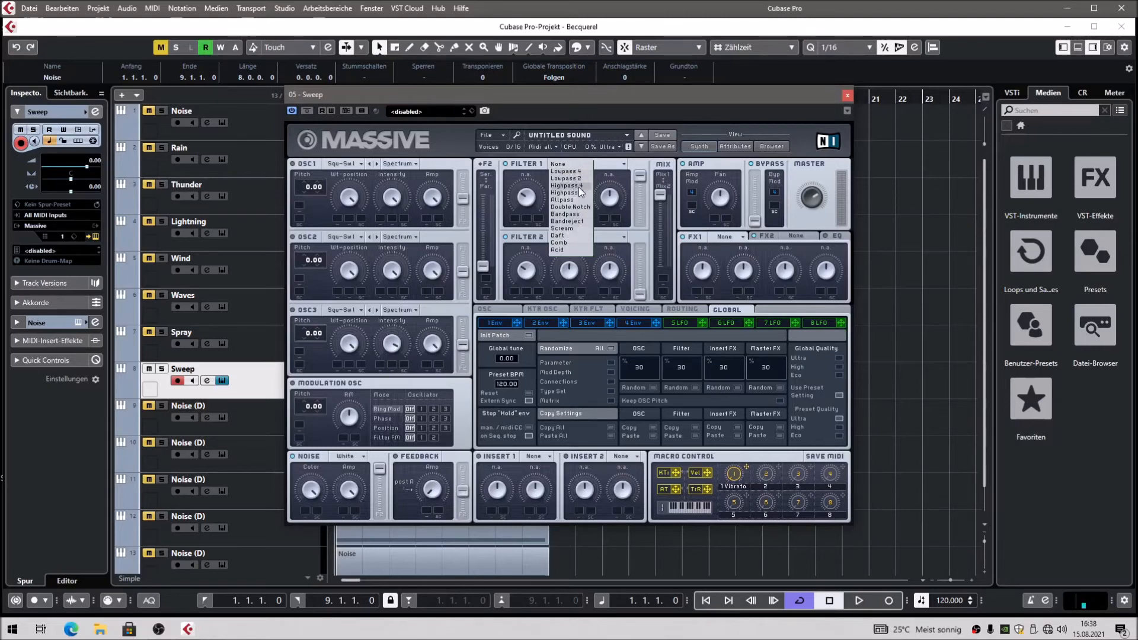
pyautogui.click(578, 186)
pyautogui.moveTo(607, 205); pyautogui.dragTo(609, 228)
pyautogui.press('space')
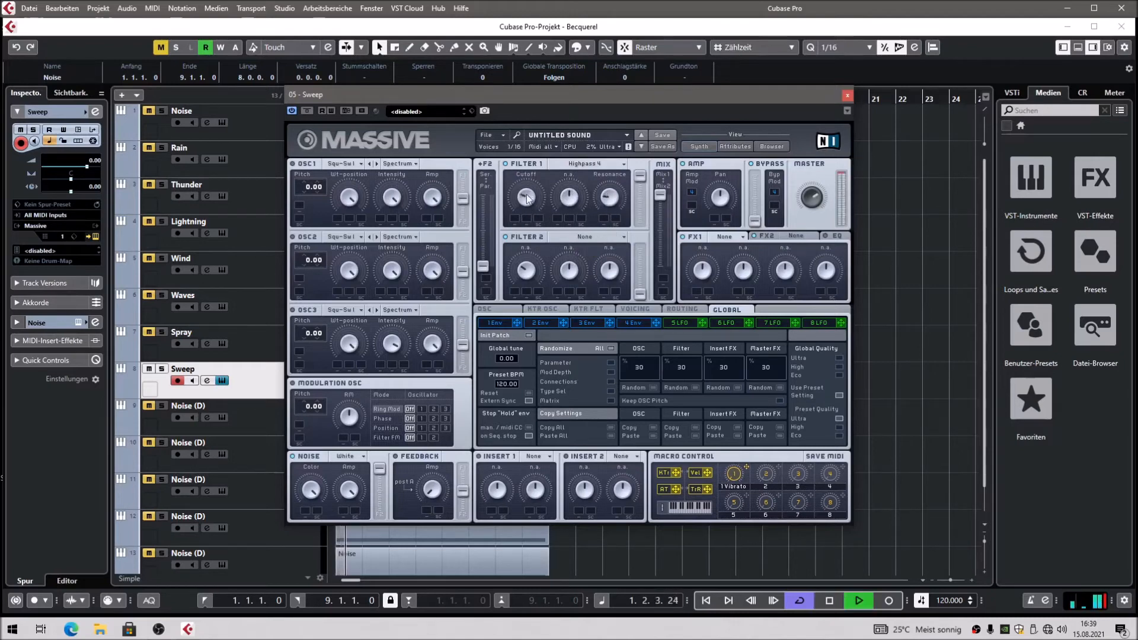
pyautogui.press('space')
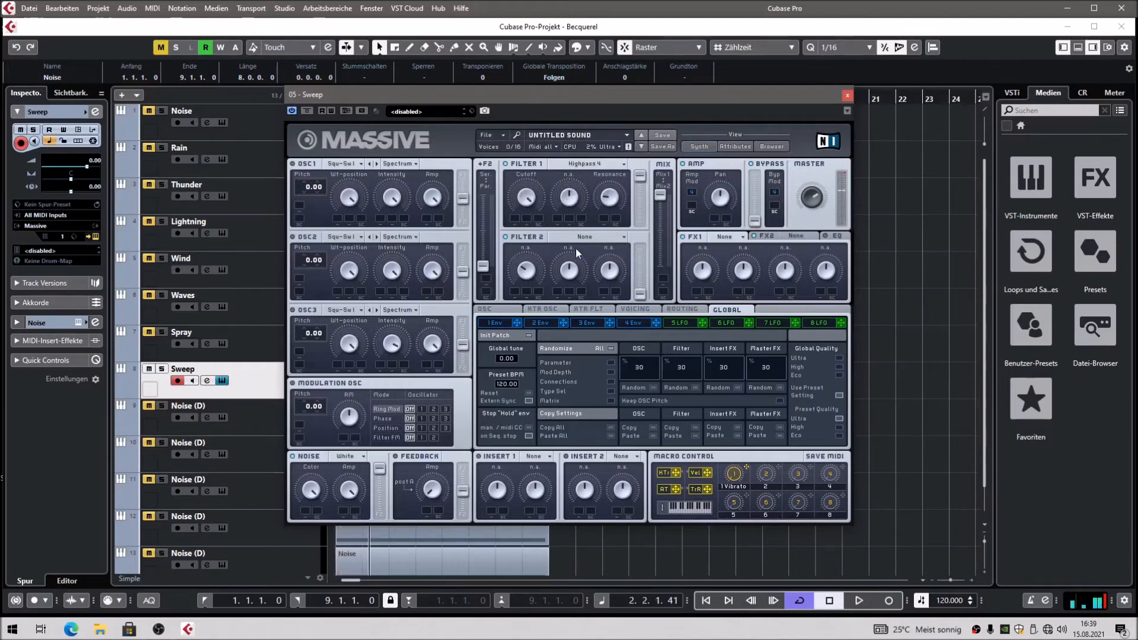
# Set Filter 2 to Highpass 4 and Filter 1 to Lowpass 4, and route Filter 2 fully in series
pyautogui.click(584, 237)
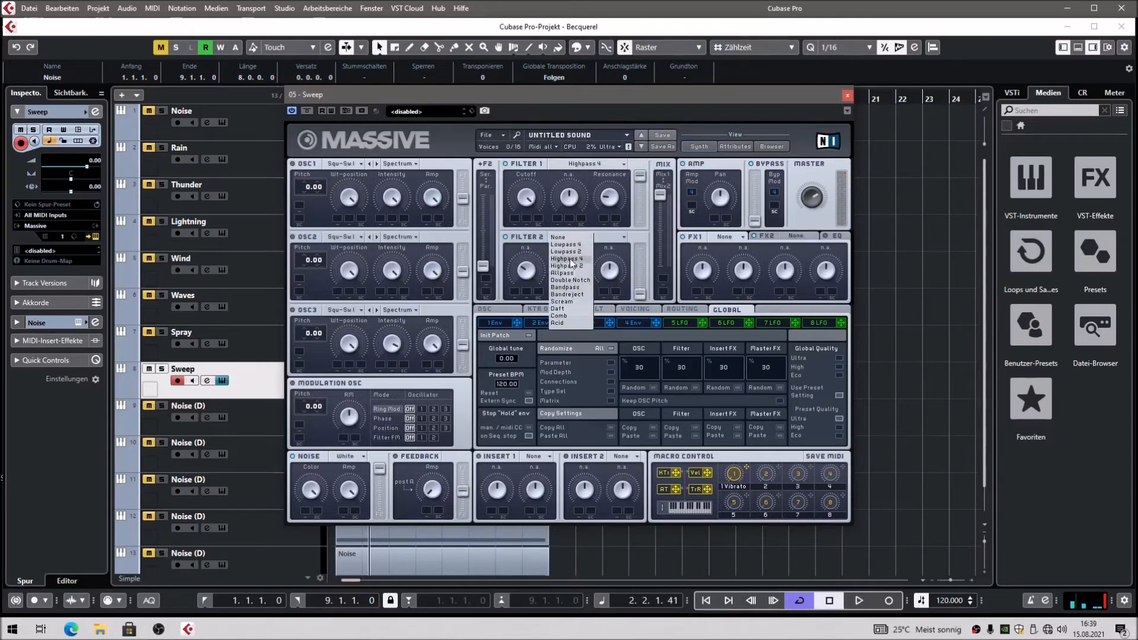
pyautogui.click(570, 259)
pyautogui.click(584, 163)
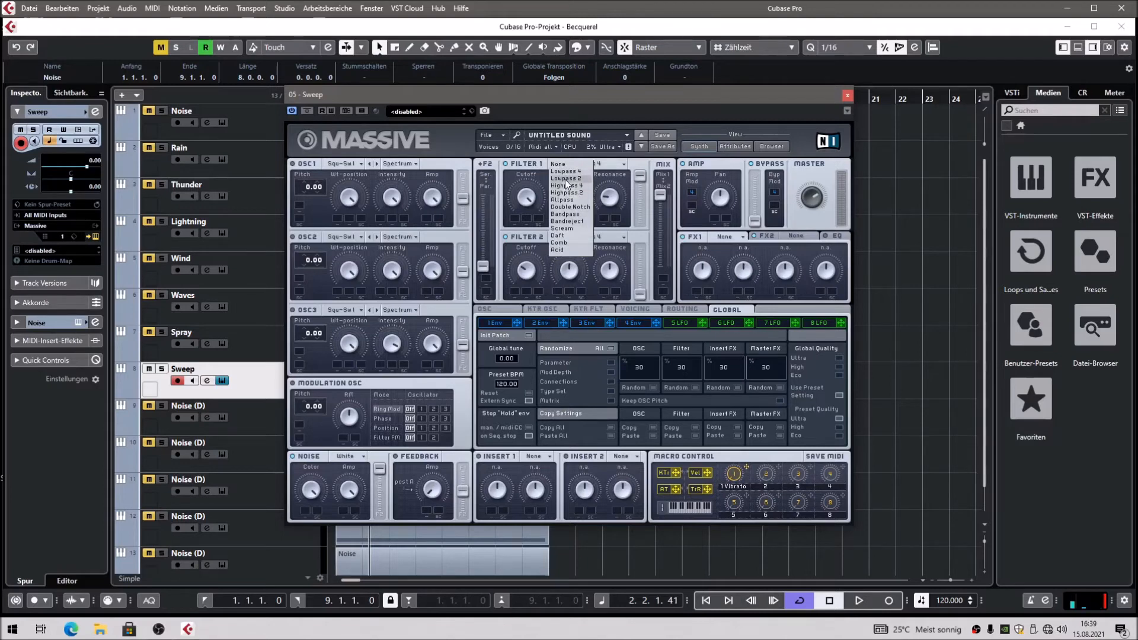
pyautogui.click(566, 171)
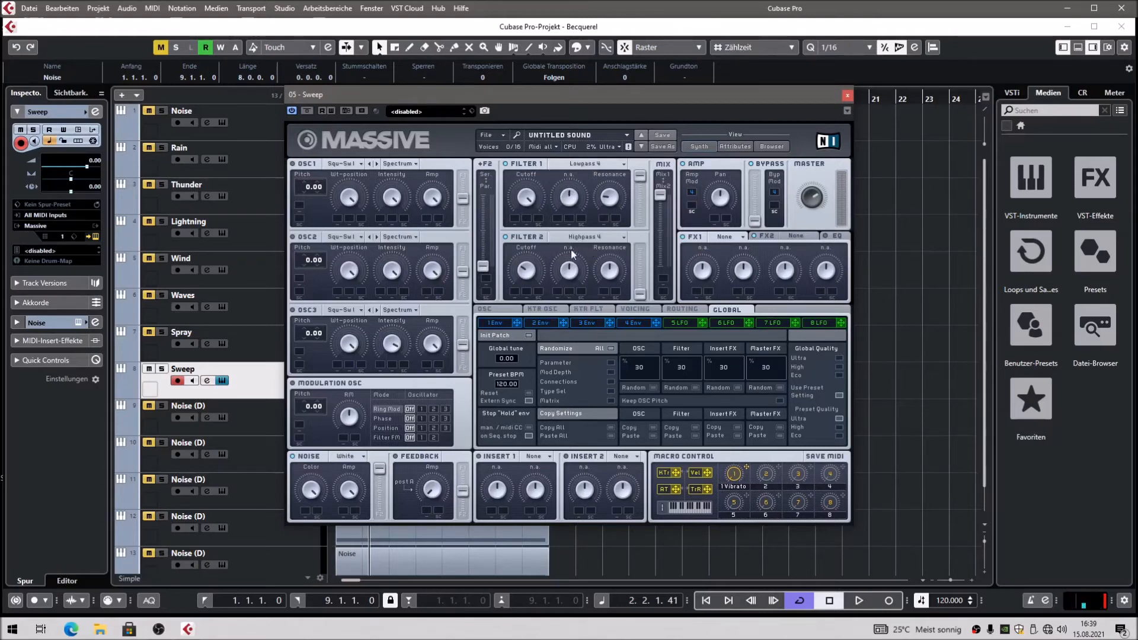
pyautogui.moveTo(483, 265); pyautogui.dragTo(479, 155)
pyautogui.moveTo(483, 195); pyautogui.dragTo(483, 297)
pyautogui.moveTo(483, 267); pyautogui.dragTo(492, 167)
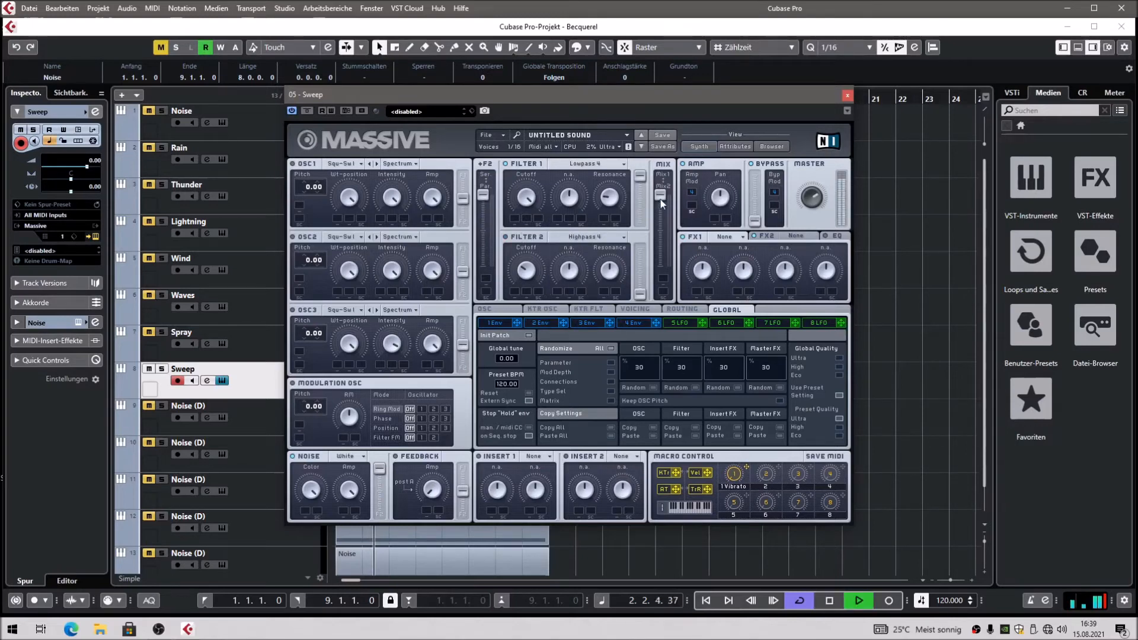
# Lengthen the attack and release of envelope 4 and listen to the sound briefly
pyautogui.click(635, 323)
pyautogui.moveTo(540, 423); pyautogui.dragTo(538, 404)
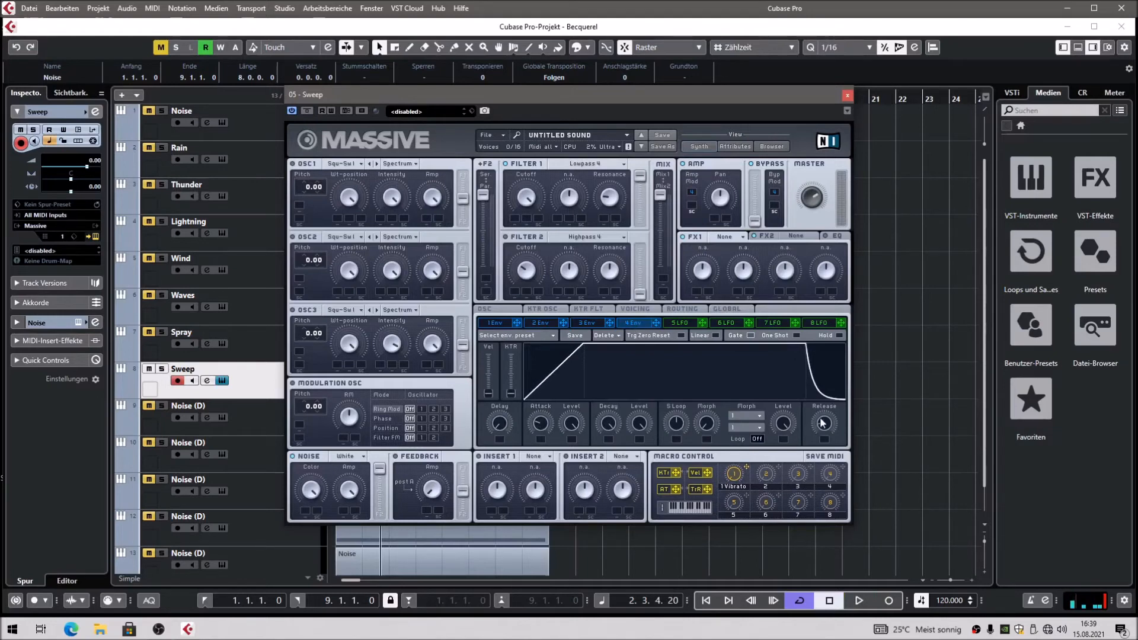
pyautogui.moveTo(821, 420); pyautogui.dragTo(820, 416)
pyautogui.press('space')
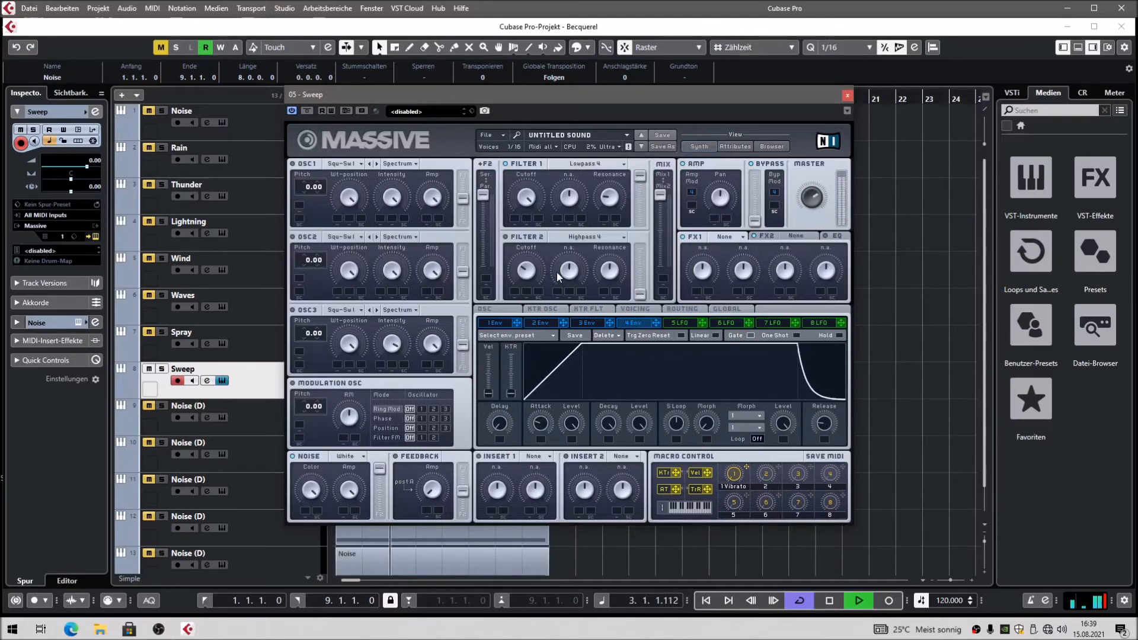
pyautogui.press('space')
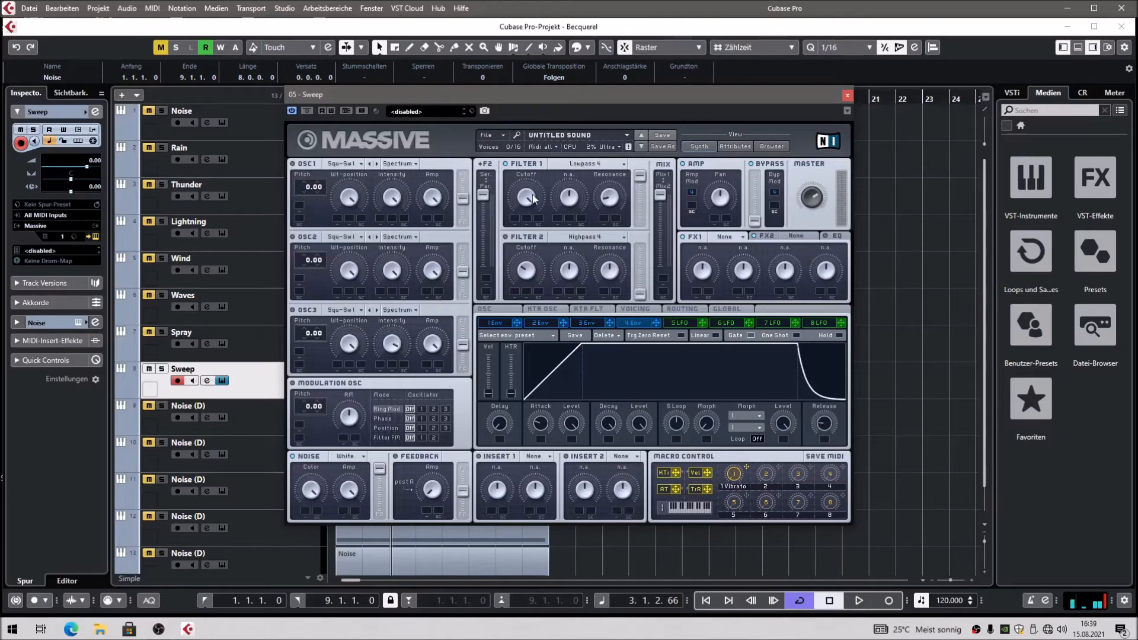
# Play the sound while sweeping Filter 1's cutoff downward to hear the lowpass effect
pyautogui.press('space')
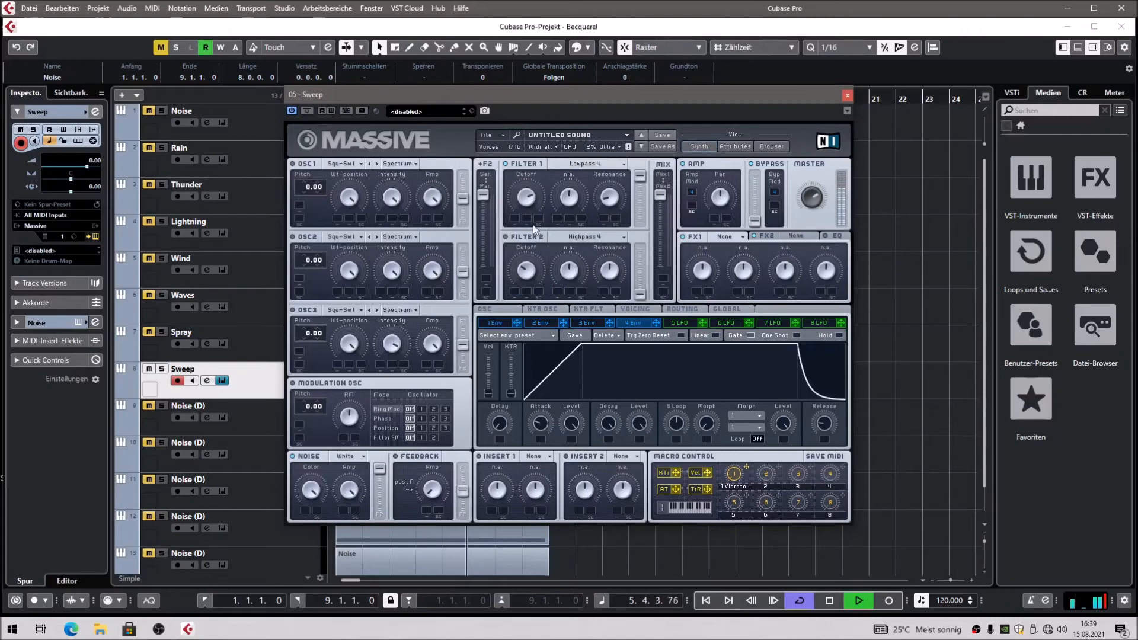
pyautogui.moveTo(536, 212); pyautogui.dragTo(528, 274)
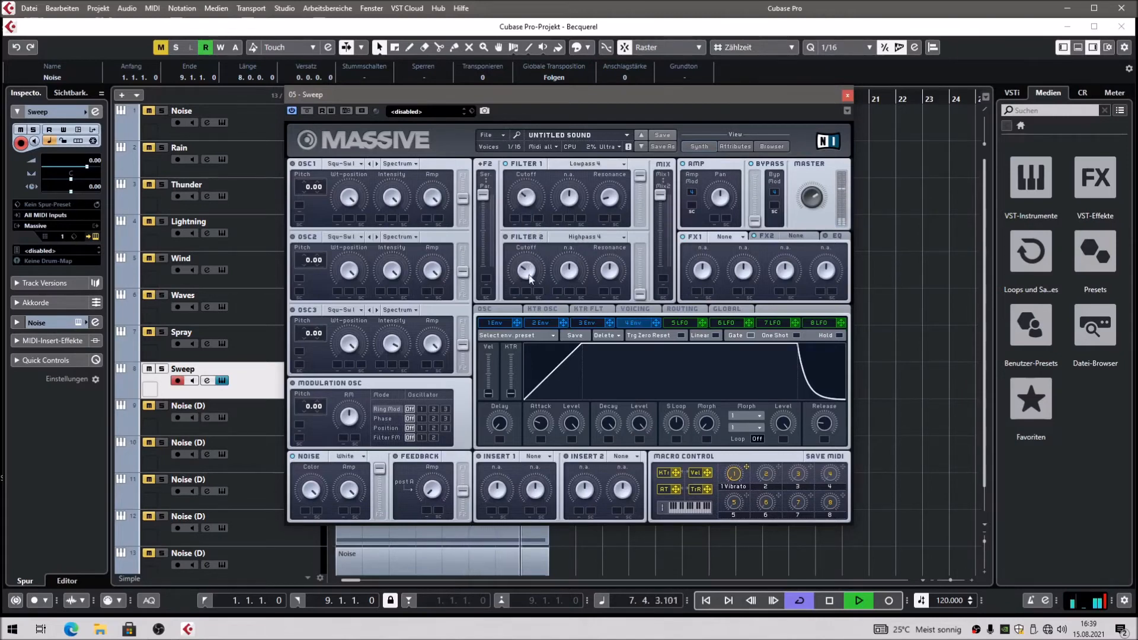
pyautogui.press('space')
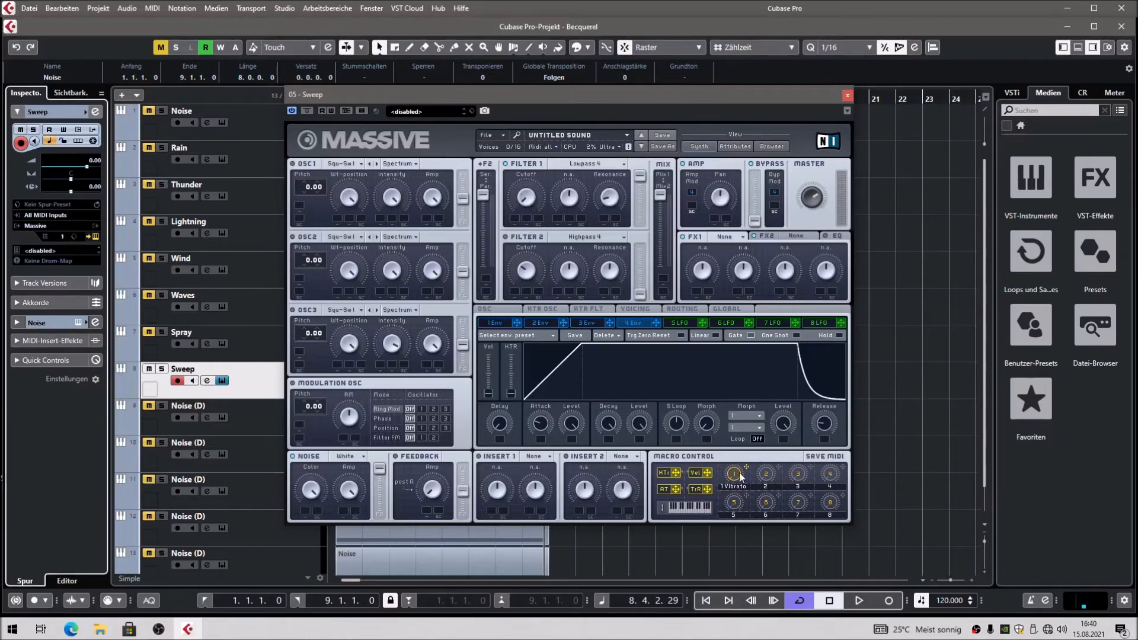
# Assign macro 2 to Filter 1's cutoff and macro 3 to Filter 2's cutoff, naming them LP Cutoff and HP Cutoff
pyautogui.moveTo(778, 470); pyautogui.dragTo(506, 126)
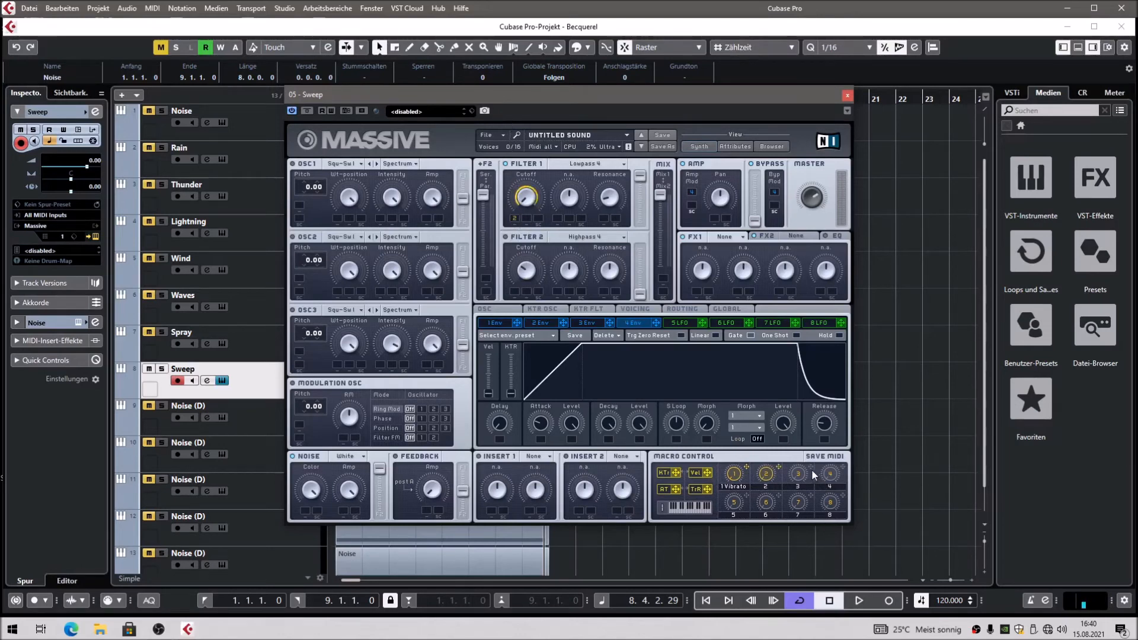
pyautogui.moveTo(811, 468); pyautogui.dragTo(514, 294)
pyautogui.moveTo(514, 292); pyautogui.dragTo(514, 198)
pyautogui.click(771, 146)
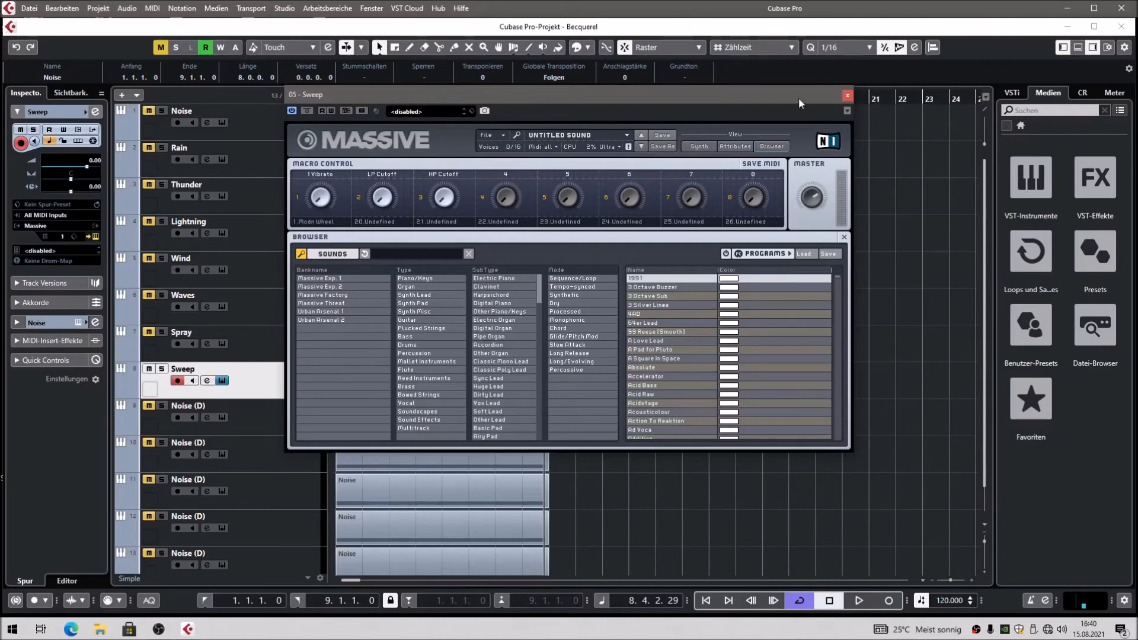
pyautogui.click(698, 146)
# Test the LP Cutoff and HP Cutoff macros during playback and lower Filter 2's resonance
pyautogui.press('space')
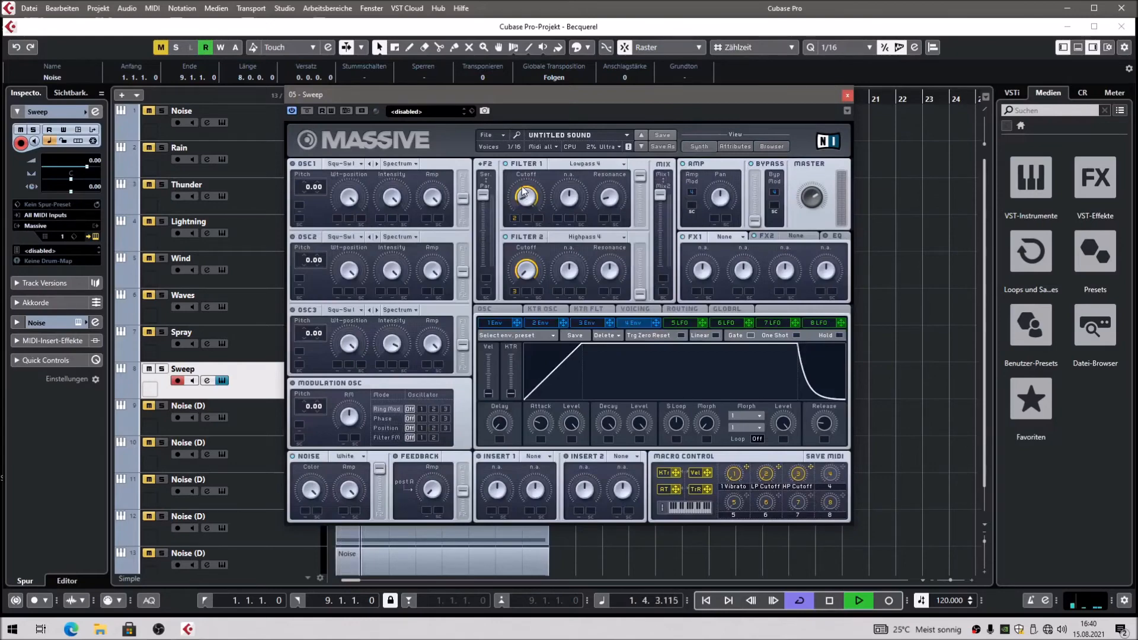
pyautogui.click(771, 145)
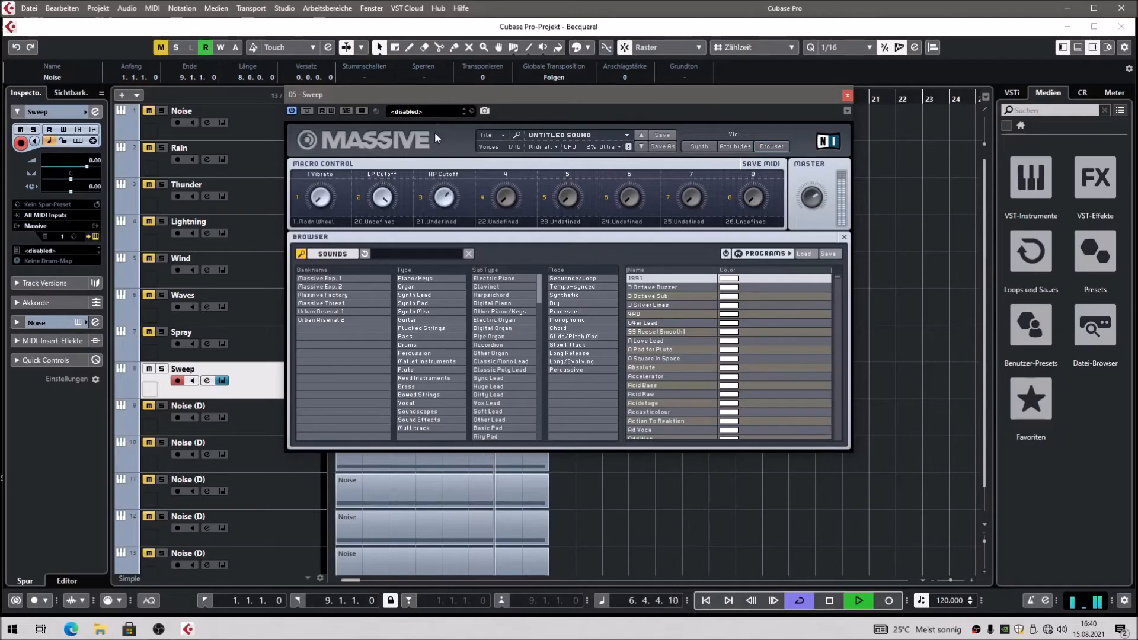
pyautogui.press('space')
pyautogui.click(699, 146)
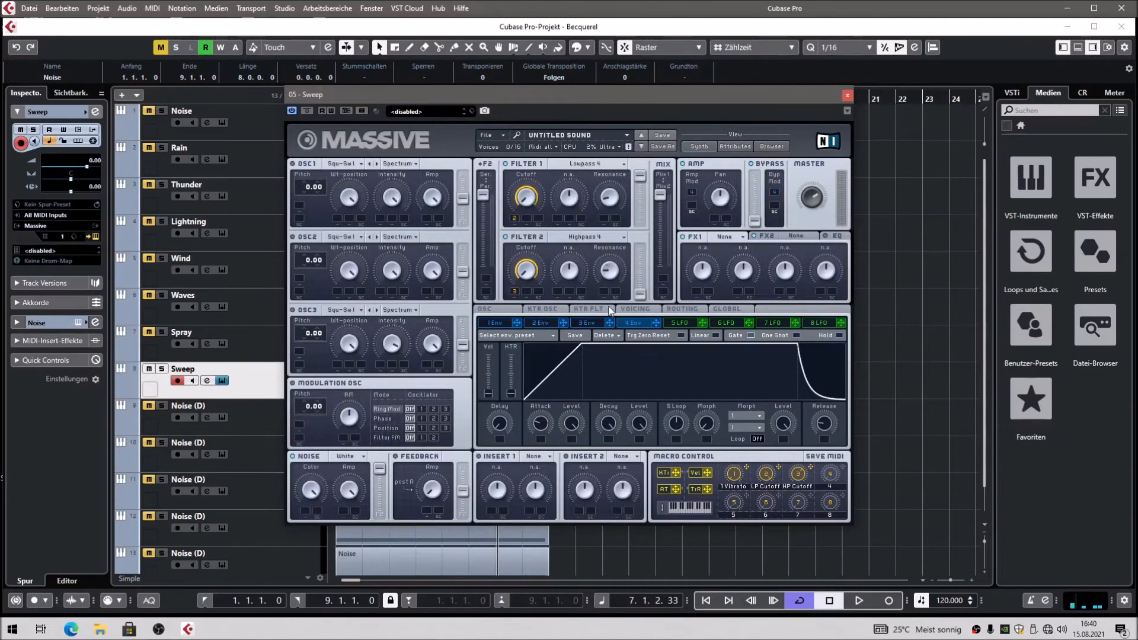
pyautogui.press('space')
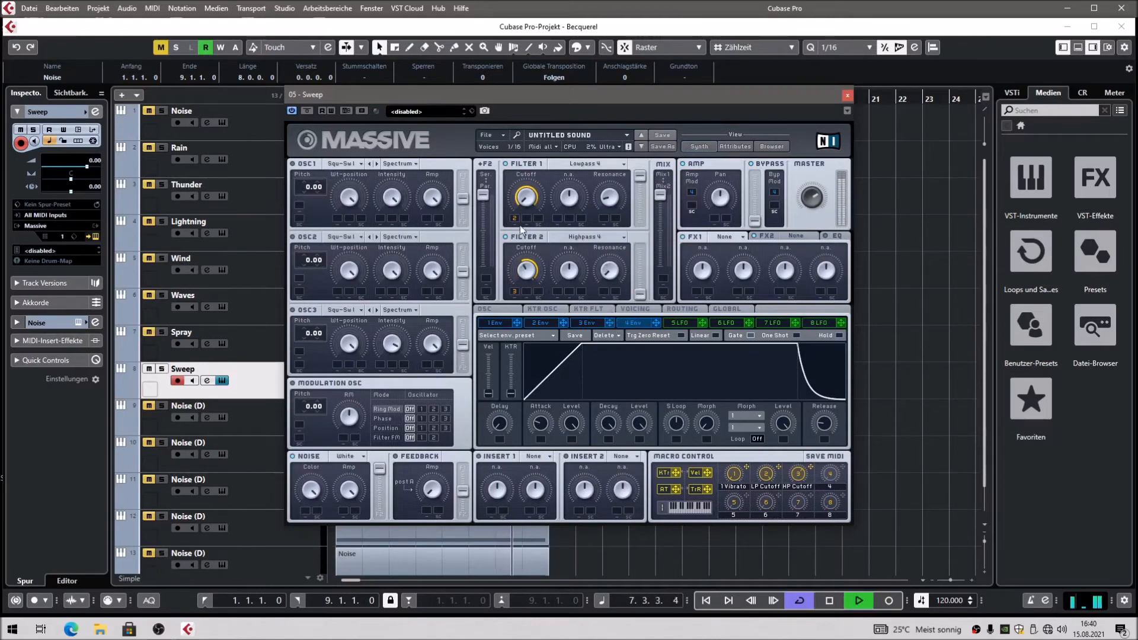
pyautogui.press('space')
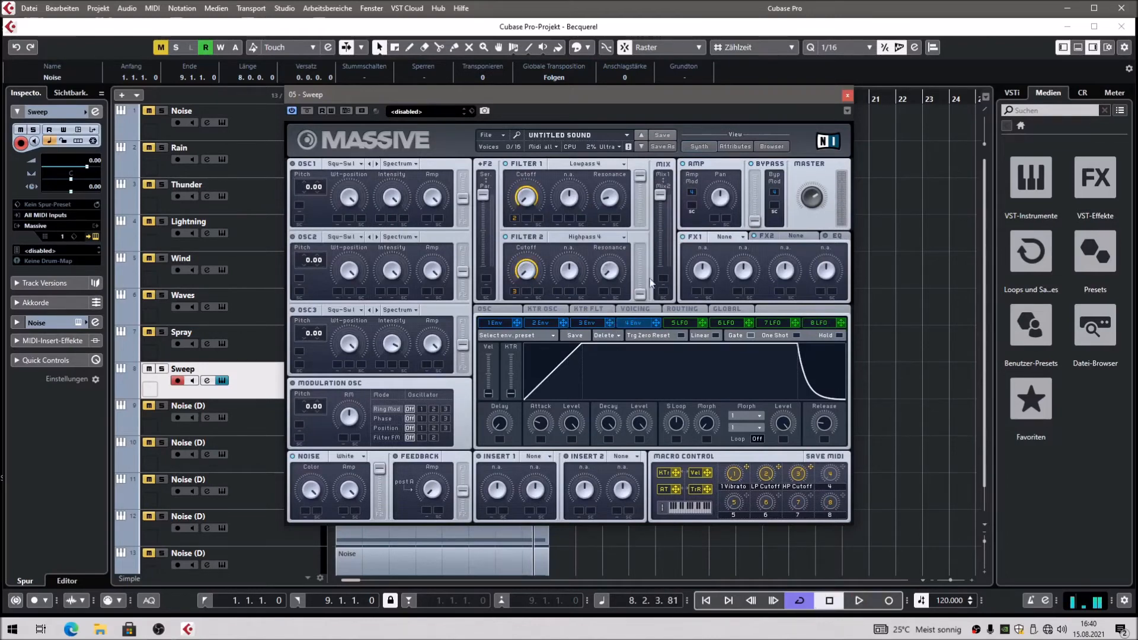
# Set the filter mix fully to Mix 2, try the parallel routing and return Filter 2 to fully serial
pyautogui.moveTo(660, 194); pyautogui.dragTo(661, 267)
pyautogui.moveTo(483, 195); pyautogui.dragTo(487, 302)
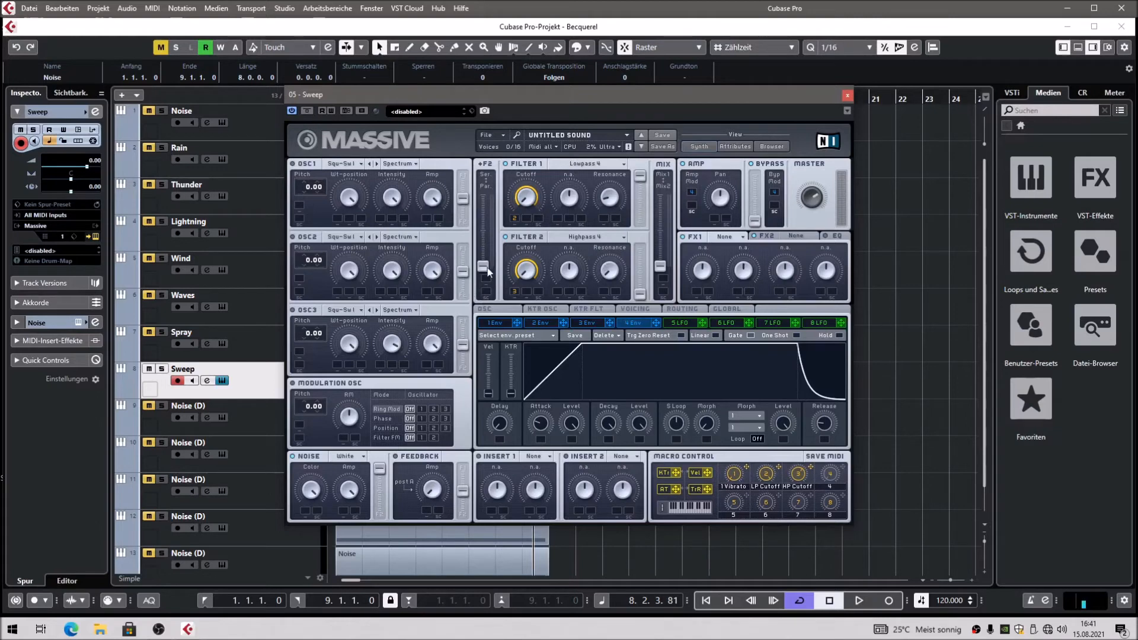
pyautogui.moveTo(484, 268); pyautogui.dragTo(488, 178)
pyautogui.moveTo(660, 266)
pyautogui.mouseDown()
pyautogui.moveTo(665, 175)
pyautogui.moveTo(660, 252)
pyautogui.mouseUp()
# Sweep the HP Cutoff macro during playback and return to Massive's synth view
pyautogui.click(772, 146)
pyautogui.press('space')
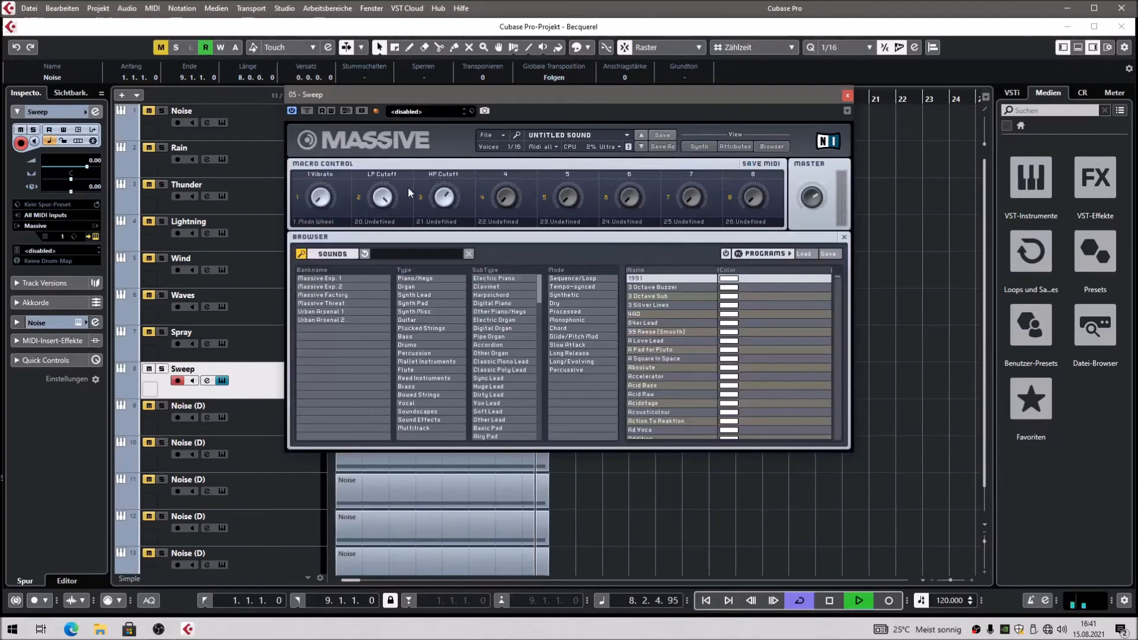
pyautogui.moveTo(445, 286); pyautogui.dragTo(443, 169)
pyautogui.click(698, 146)
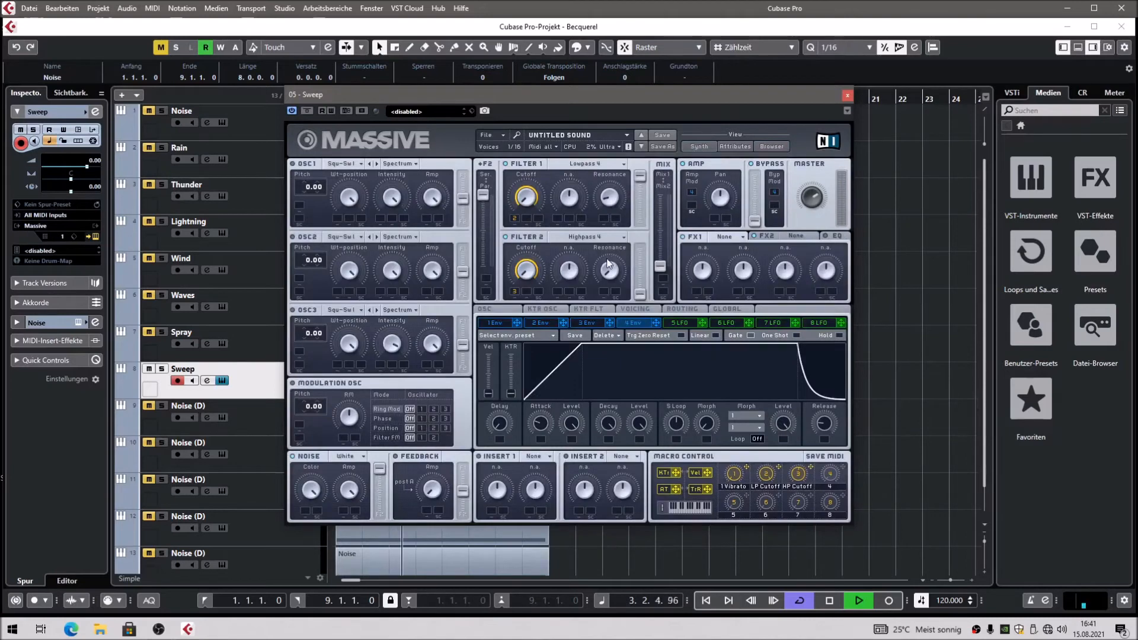
pyautogui.press('space')
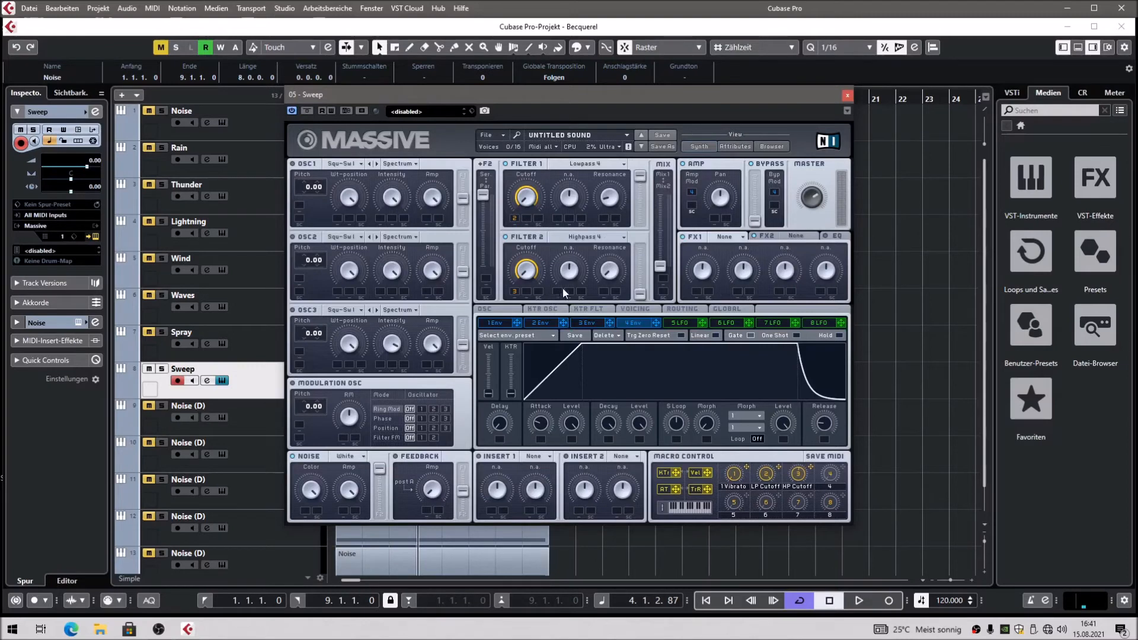
# Raise Filter 2's output level and test the cutoff macros in the browser view during playback
pyautogui.press('space')
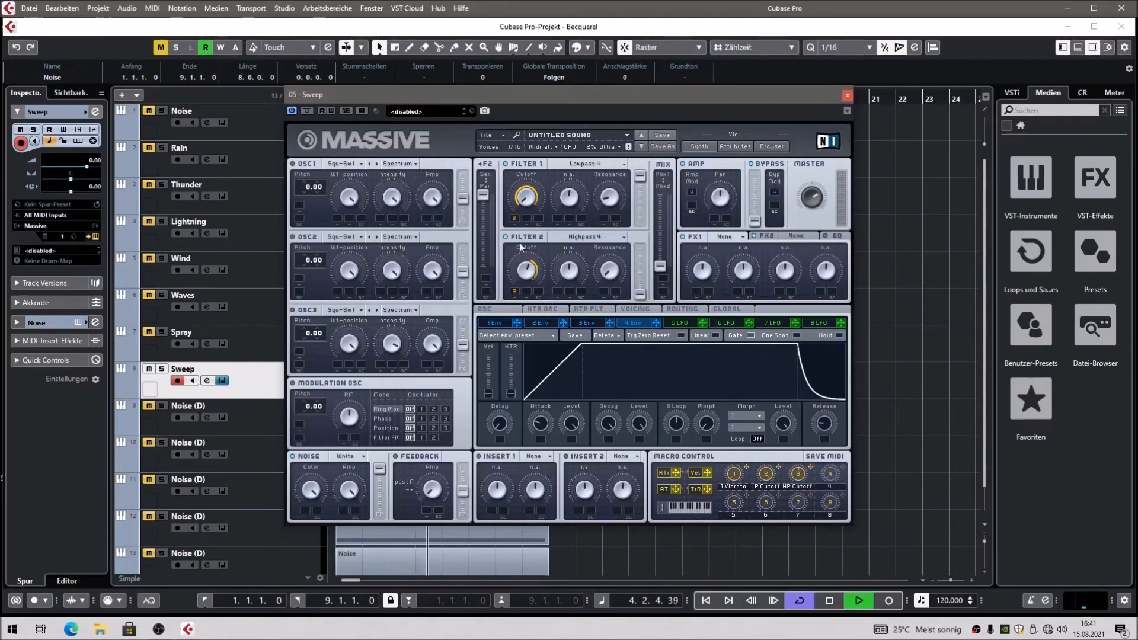
pyautogui.moveTo(659, 266); pyautogui.dragTo(642, 188)
pyautogui.press('space')
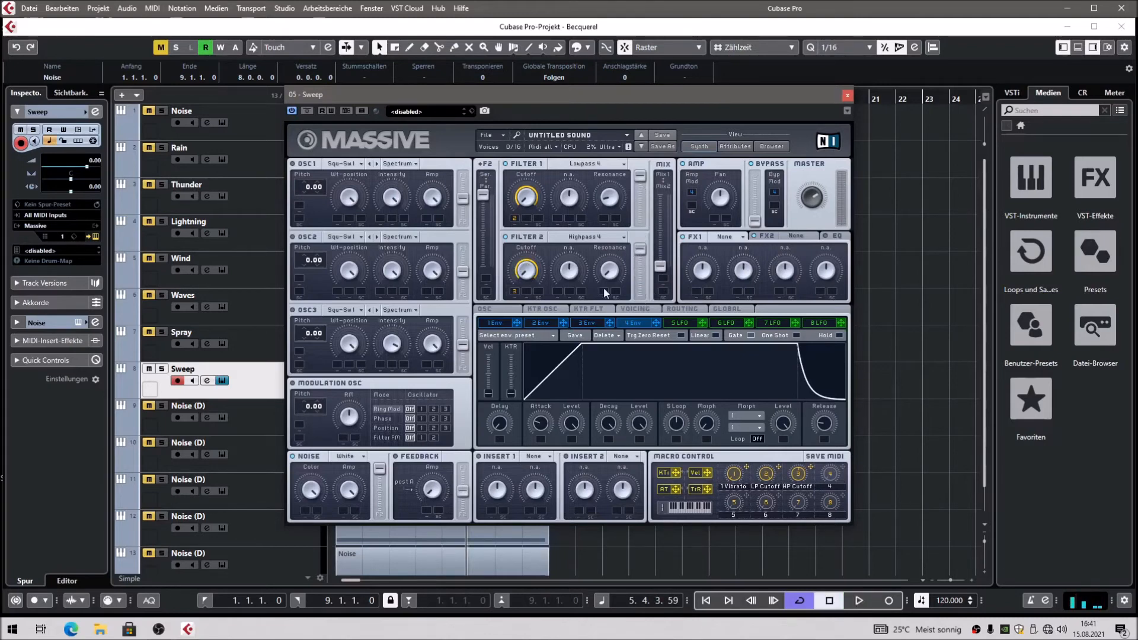
pyautogui.click(770, 146)
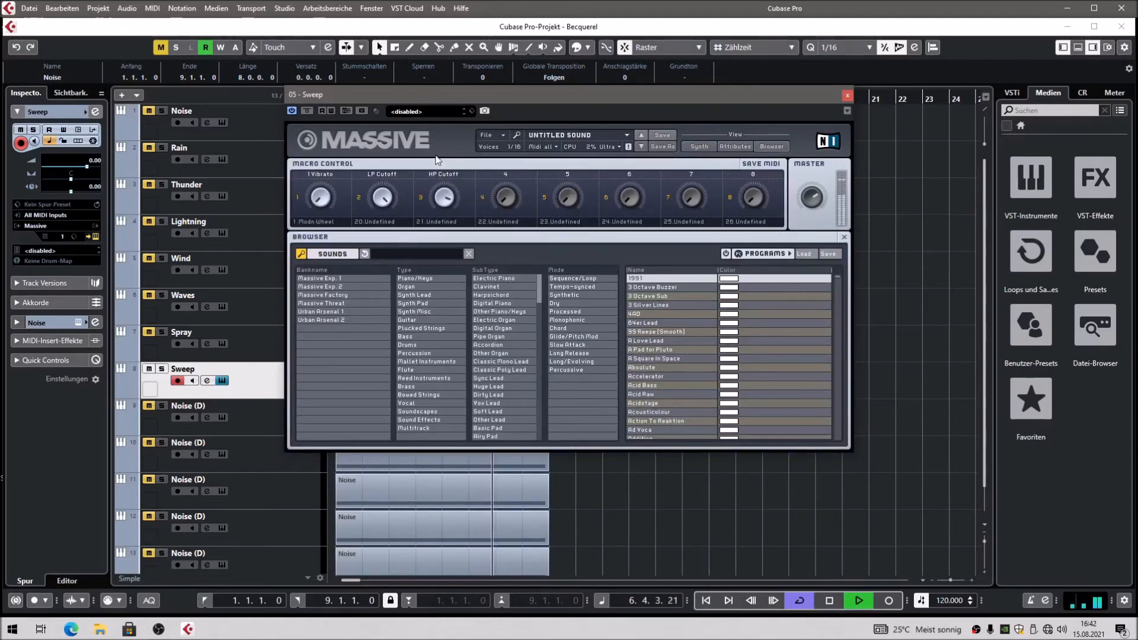
pyautogui.press('space')
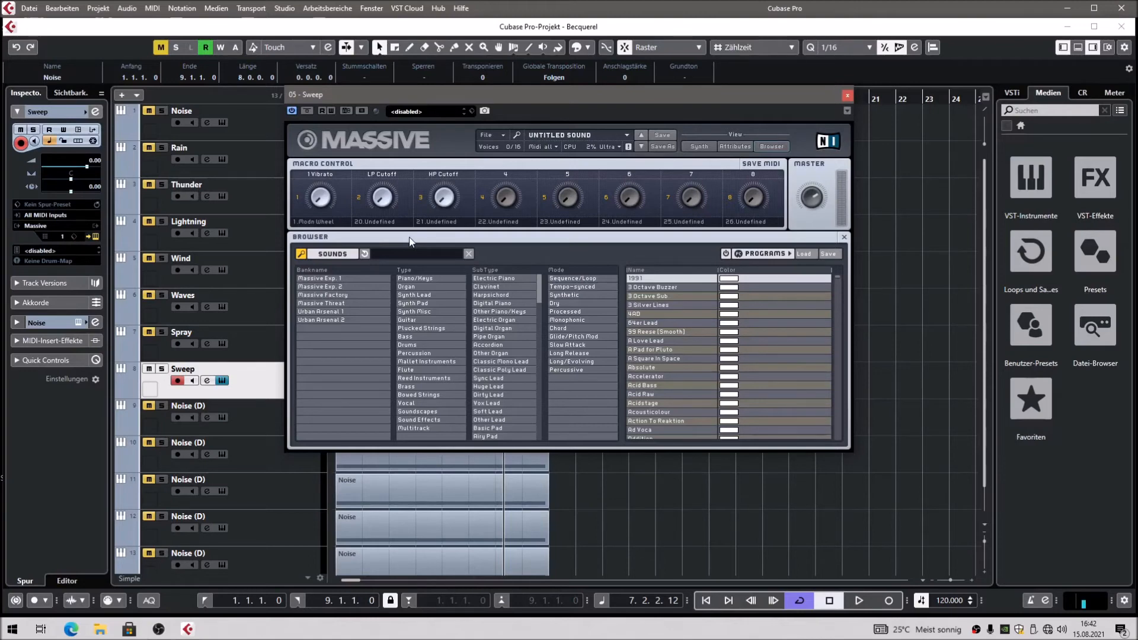
# Close Massive, show an automation lane below the Sweep track and assign it to Sweep's LP Cutoff parameter
pyautogui.click(847, 96)
pyautogui.click(367, 382)
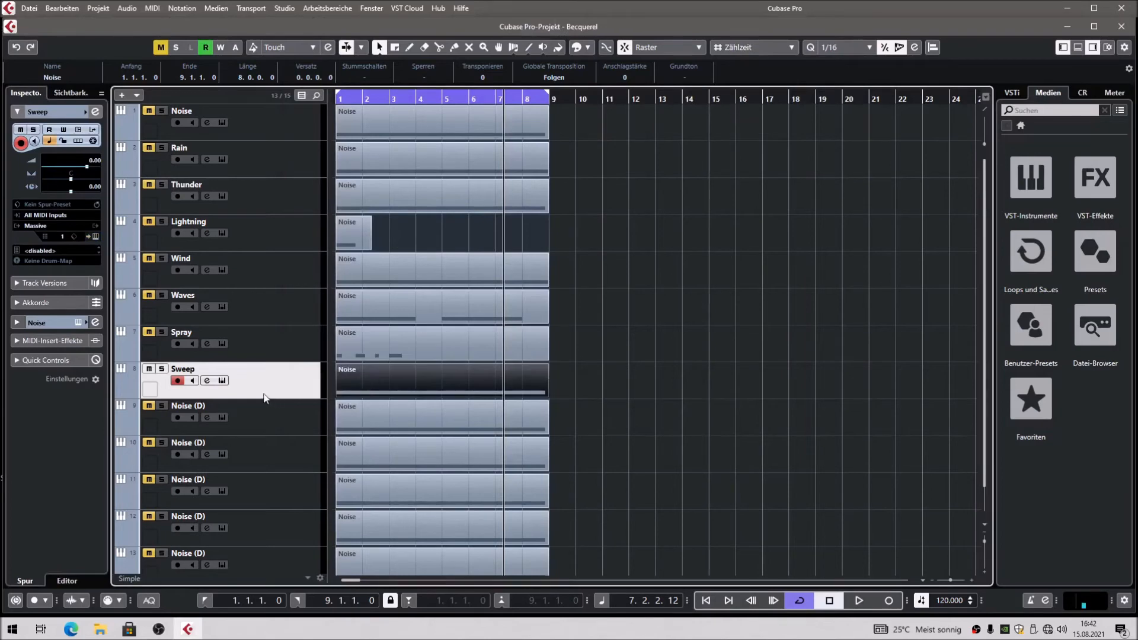
pyautogui.click(122, 395)
pyautogui.click(149, 407)
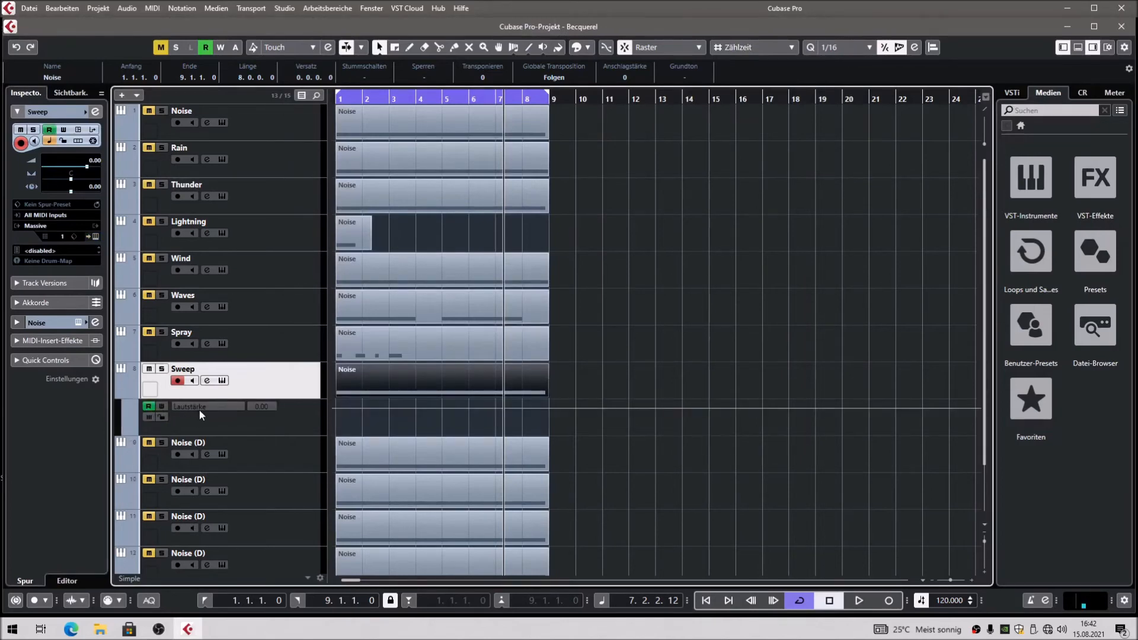
pyautogui.click(200, 408)
pyautogui.click(202, 321)
pyautogui.click(370, 264)
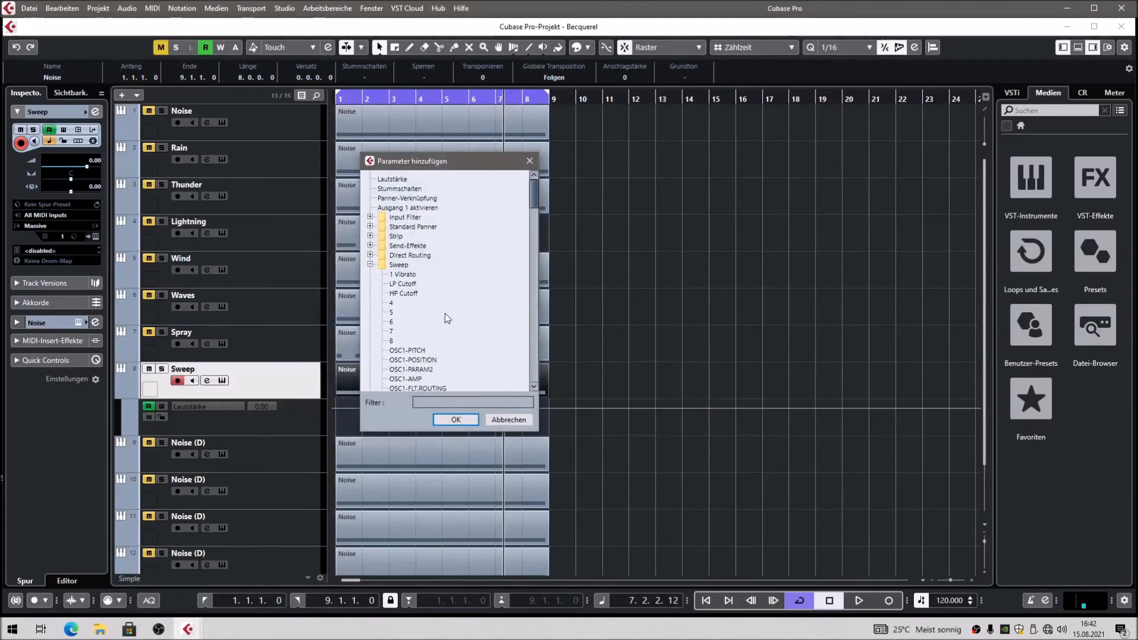
pyautogui.click(404, 284)
pyautogui.click(456, 419)
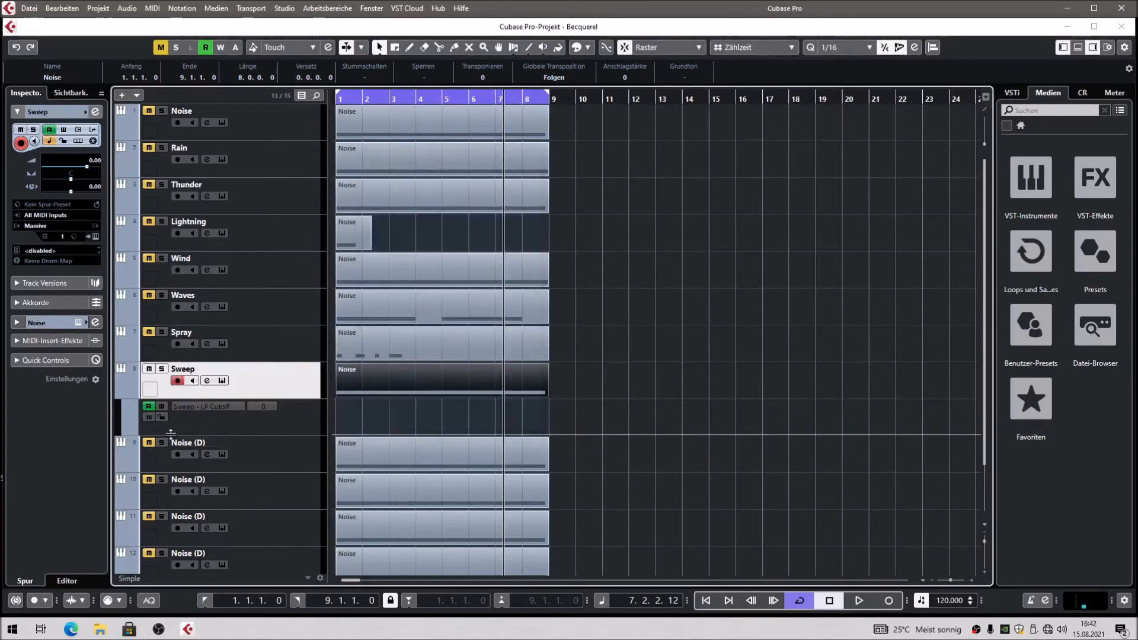
# Add a second automation lane below the Sweep track and assign it to Sweep's HP Cutoff parameter
pyautogui.click(126, 432)
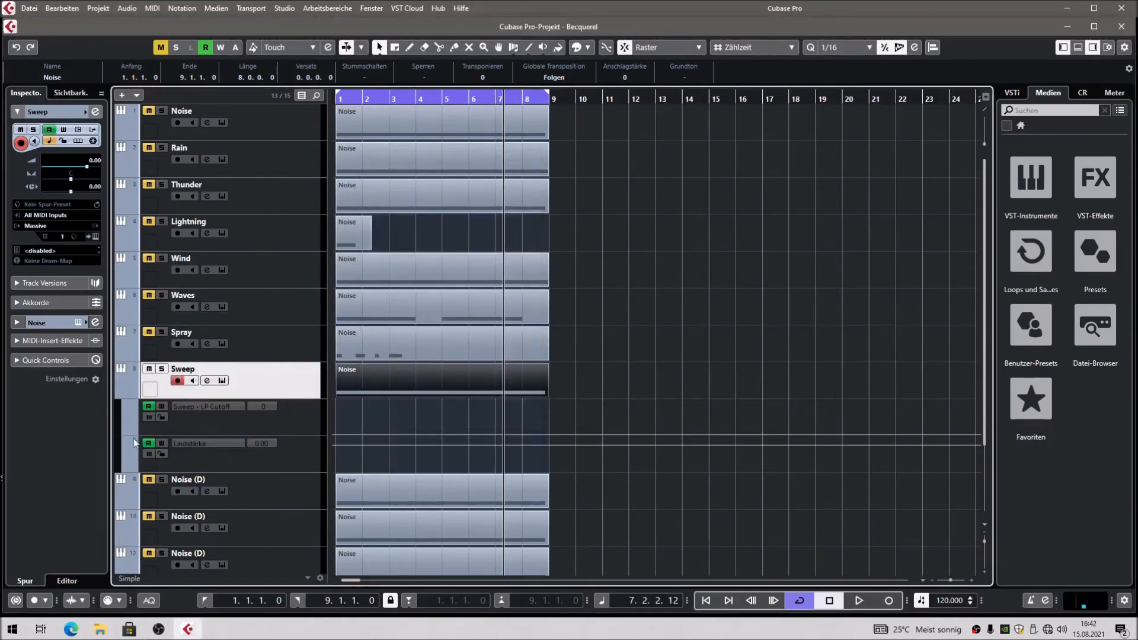
pyautogui.scroll(-3, 213, 447)
pyautogui.click(188, 338)
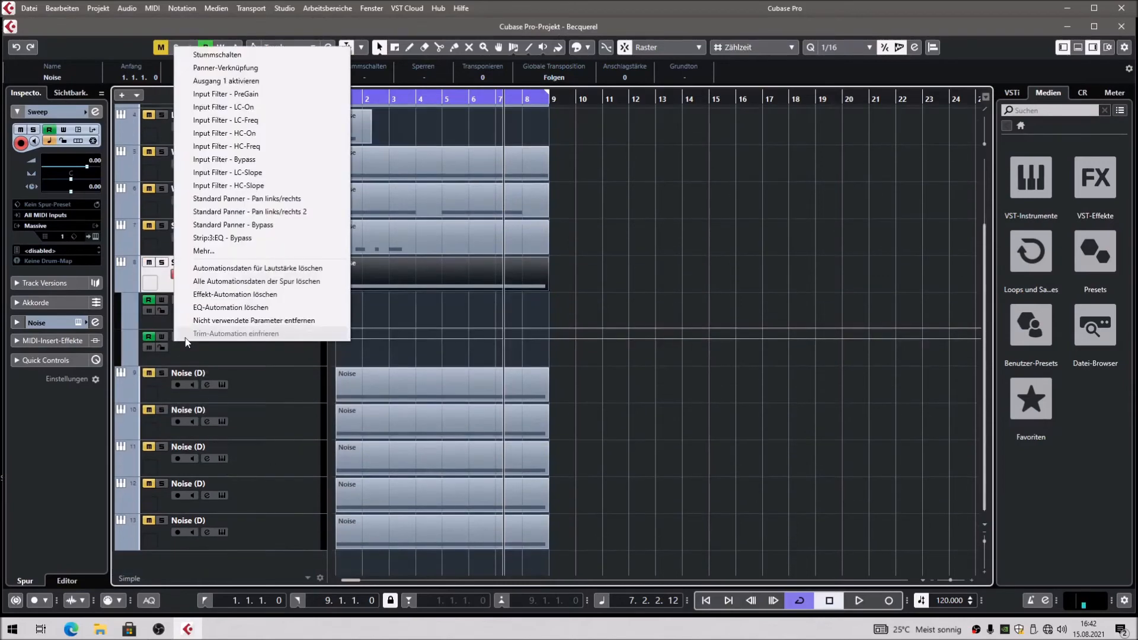
pyautogui.click(199, 251)
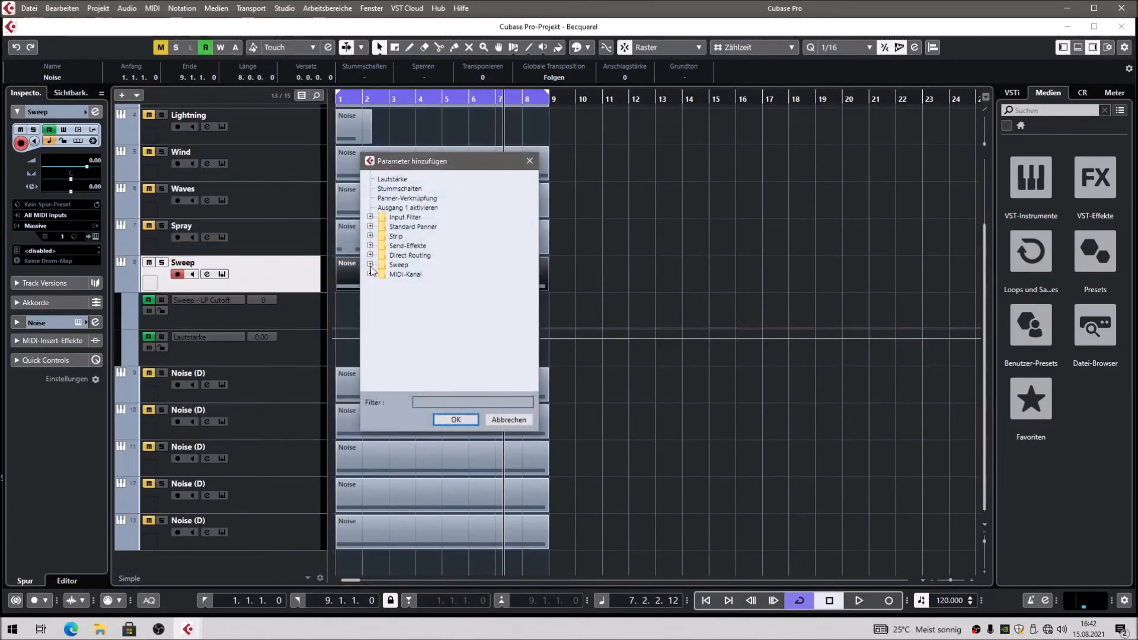
pyautogui.click(371, 265)
pyautogui.click(404, 293)
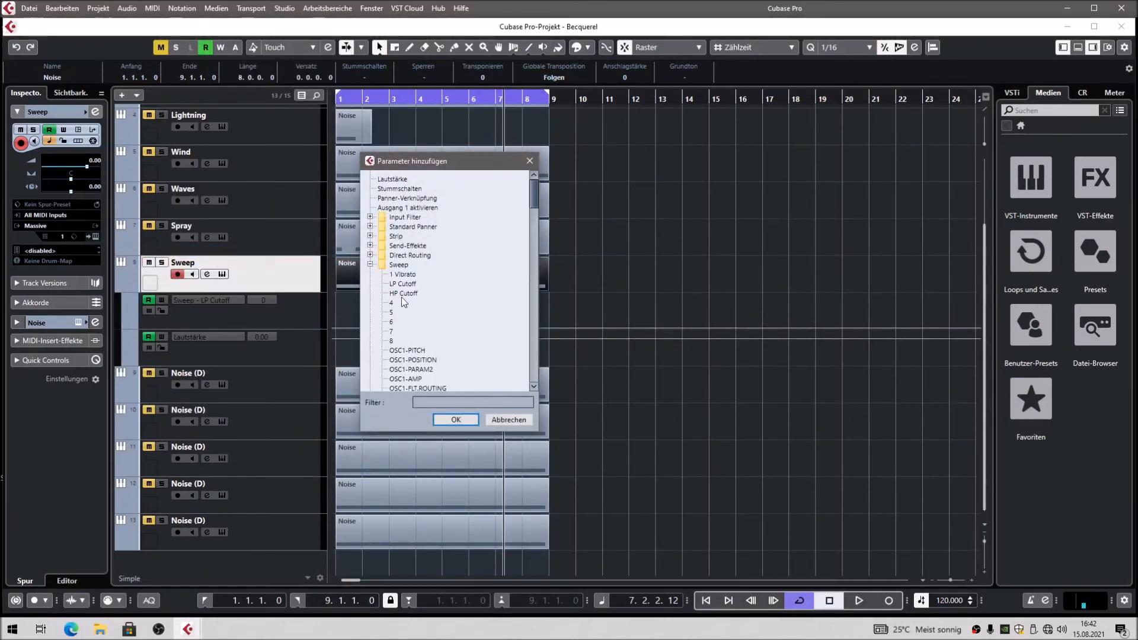
pyautogui.click(454, 419)
# Enlarge both automation lanes and draw an LP Cutoff ramp from 0 at bar 1 to 100 at bar 5
pyautogui.moveTo(279, 364); pyautogui.dragTo(288, 531)
pyautogui.click(299, 326)
pyautogui.moveTo(295, 327); pyautogui.dragTo(307, 507)
pyautogui.click(335, 505)
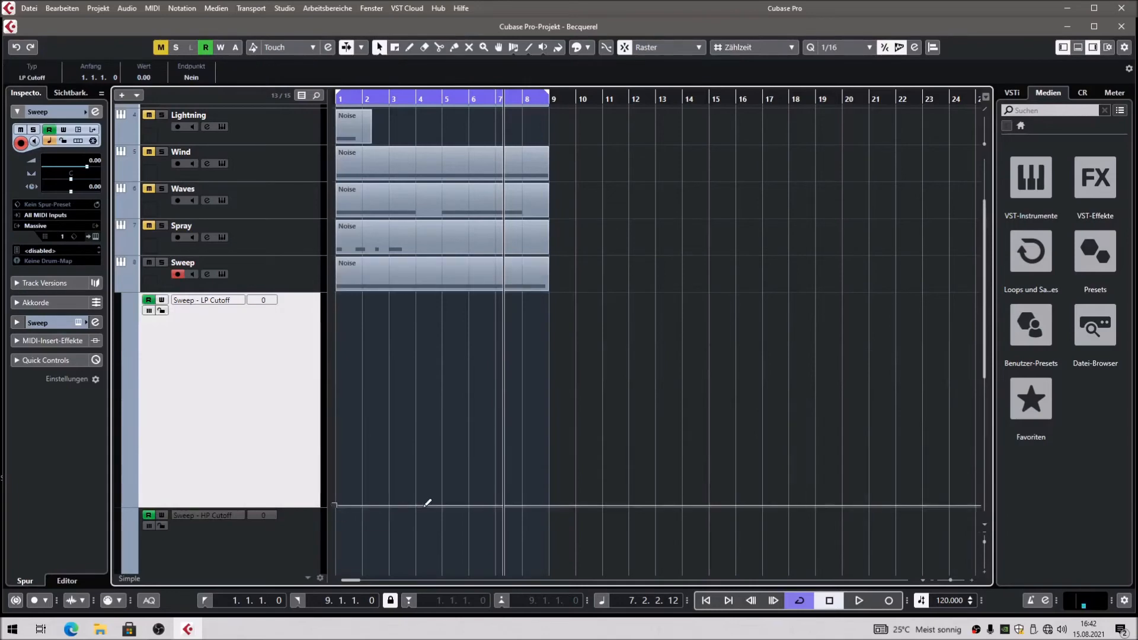
pyautogui.moveTo(442, 504); pyautogui.dragTo(449, 286)
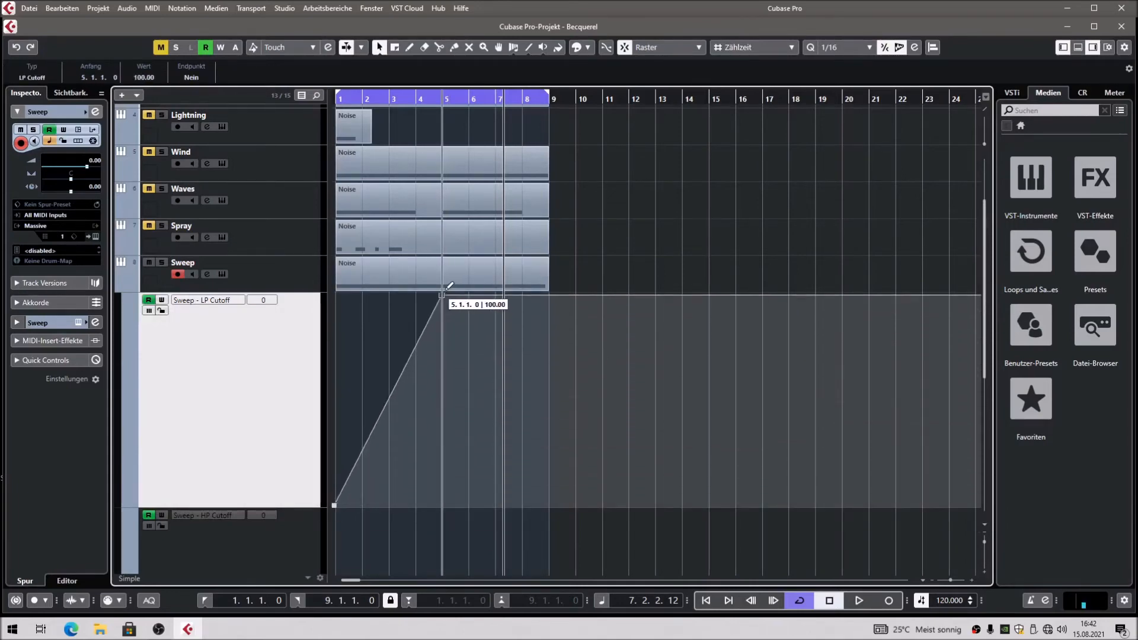
# Draw the HP Cutoff automation from its minimum at bar 1, slightly higher at bar 5, up to 100 at bar 9
pyautogui.scroll(-3, 480, 367)
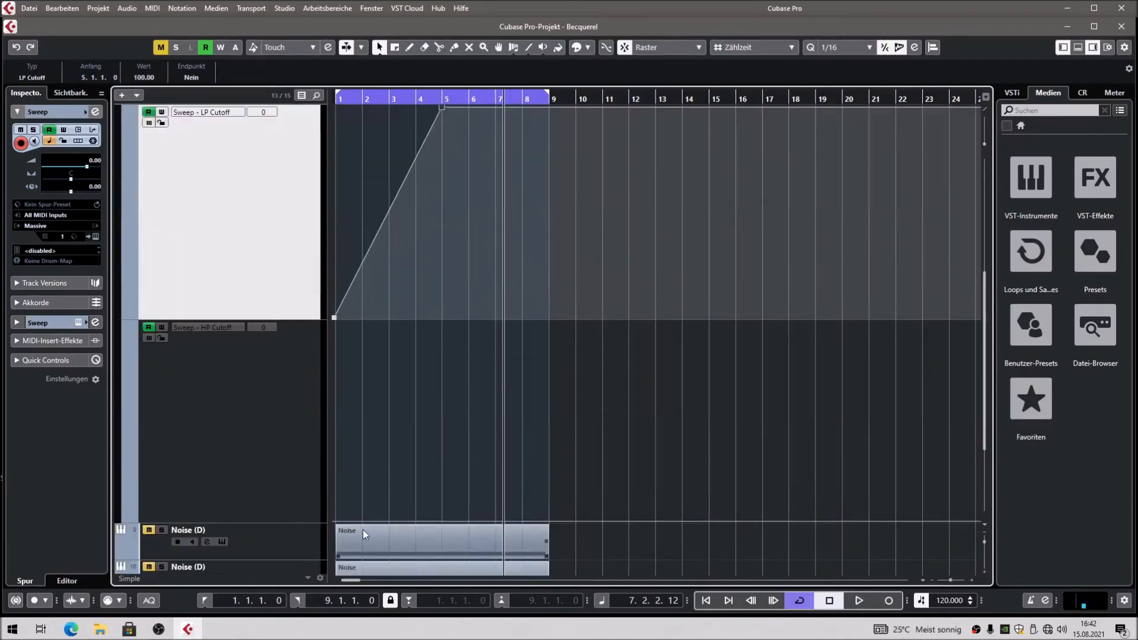
pyautogui.click(334, 521)
pyautogui.moveTo(446, 519); pyautogui.dragTo(455, 485)
pyautogui.moveTo(549, 485); pyautogui.dragTo(540, 299)
# Play the sweep from bar 1 and bend the LP Cutoff ramp upward into a convex curve
pyautogui.moveTo(355, 99); pyautogui.dragTo(335, 101)
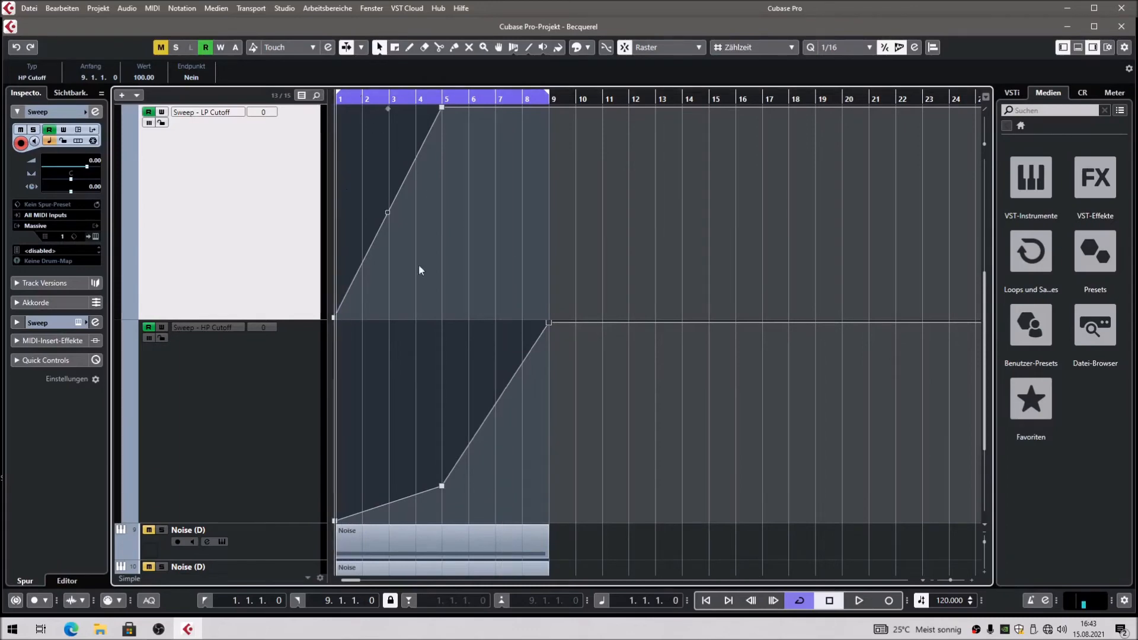
pyautogui.press('space')
pyautogui.scroll(3, 613, 367)
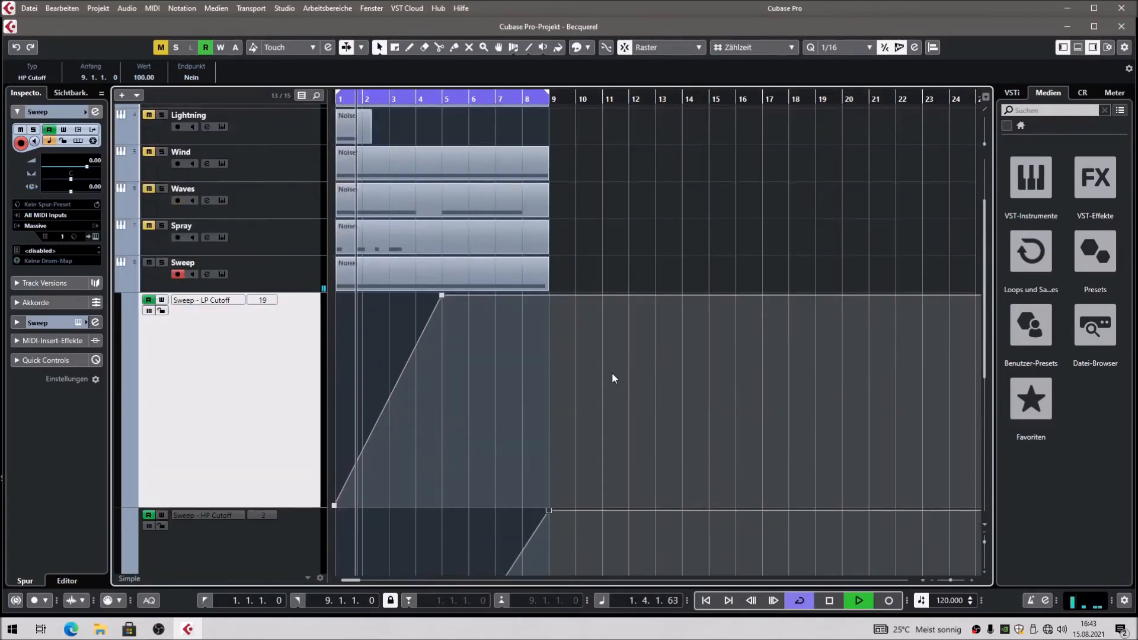
pyautogui.moveTo(386, 407)
pyautogui.mouseDown()
pyautogui.moveTo(378, 394)
pyautogui.moveTo(388, 386)
pyautogui.mouseUp()
# Raise the HP Cutoff automation point near bar 5 to about 32 during playback, and stop playback
pyautogui.scroll(-3, 502, 423)
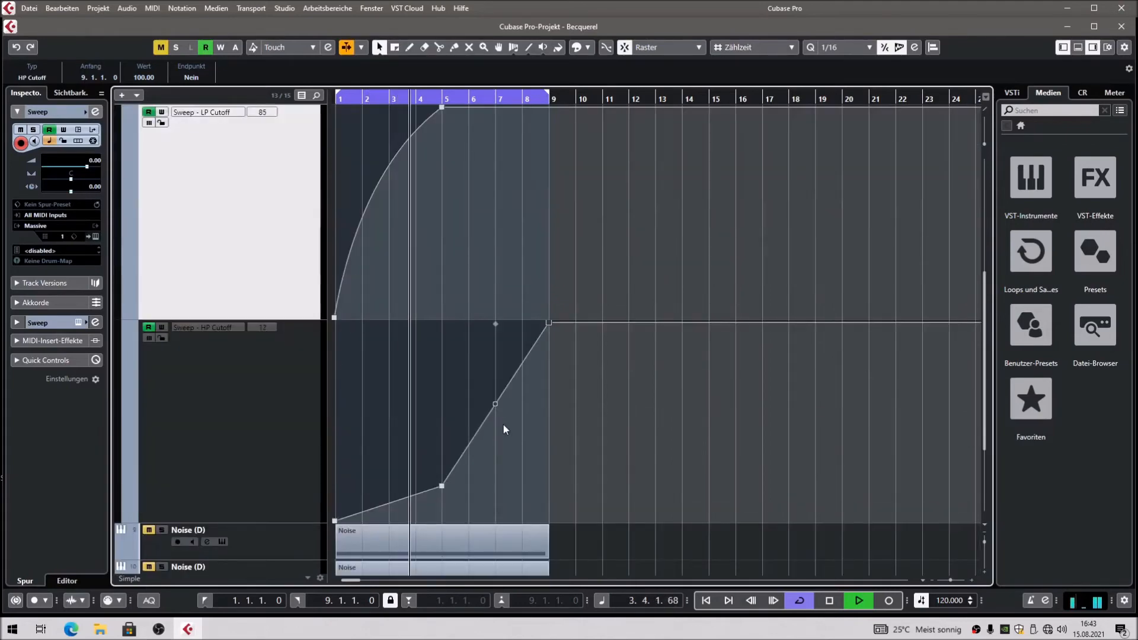
pyautogui.scroll(3, 503, 429)
pyautogui.scroll(-3, 477, 468)
pyautogui.moveTo(444, 490); pyautogui.dragTo(442, 460)
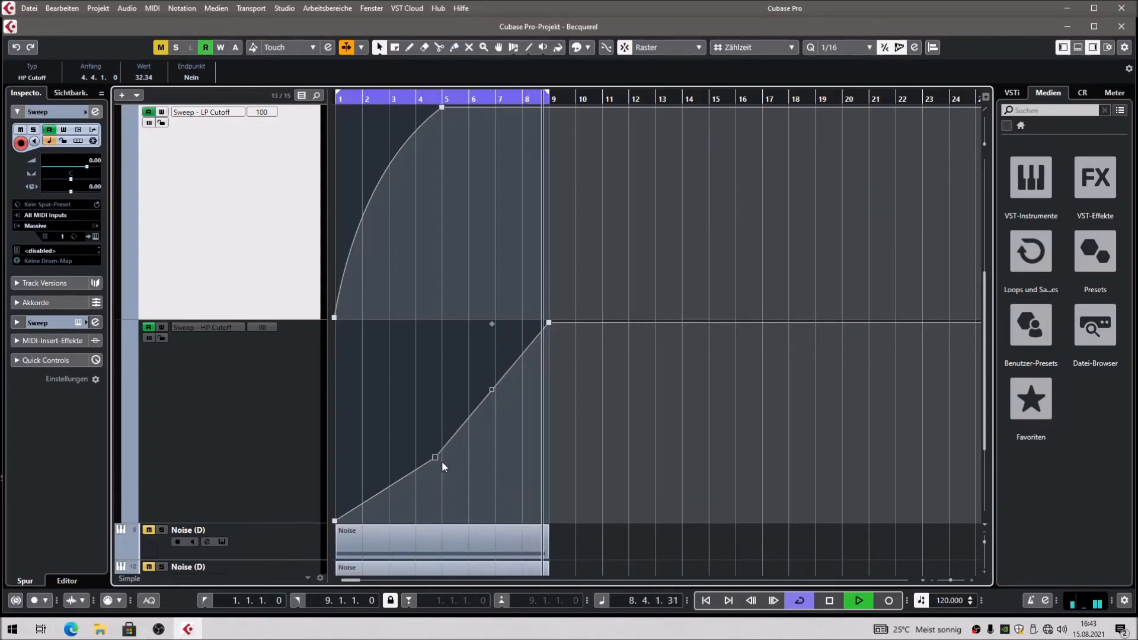
pyautogui.press('space')
# Extend the C1 note in Sweep's MIDI part to end at 9.1.1.0 using the separate Key Editor window, and dock the editor again
pyautogui.scroll(5, 534, 436)
pyautogui.doubleClick(511, 375)
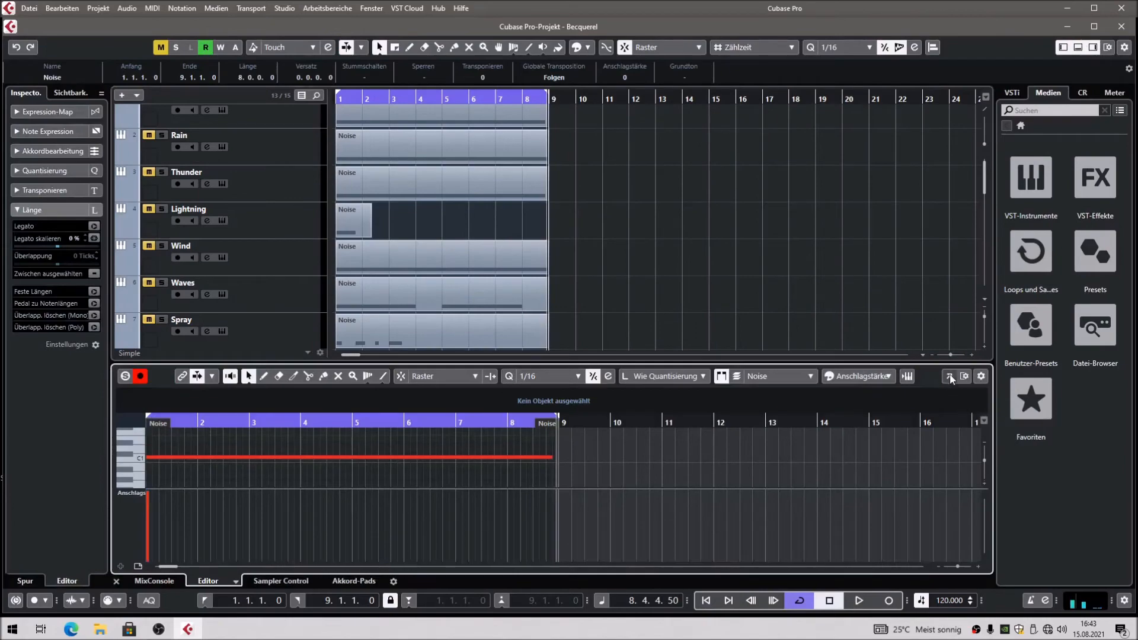
pyautogui.click(949, 377)
pyautogui.click(734, 426)
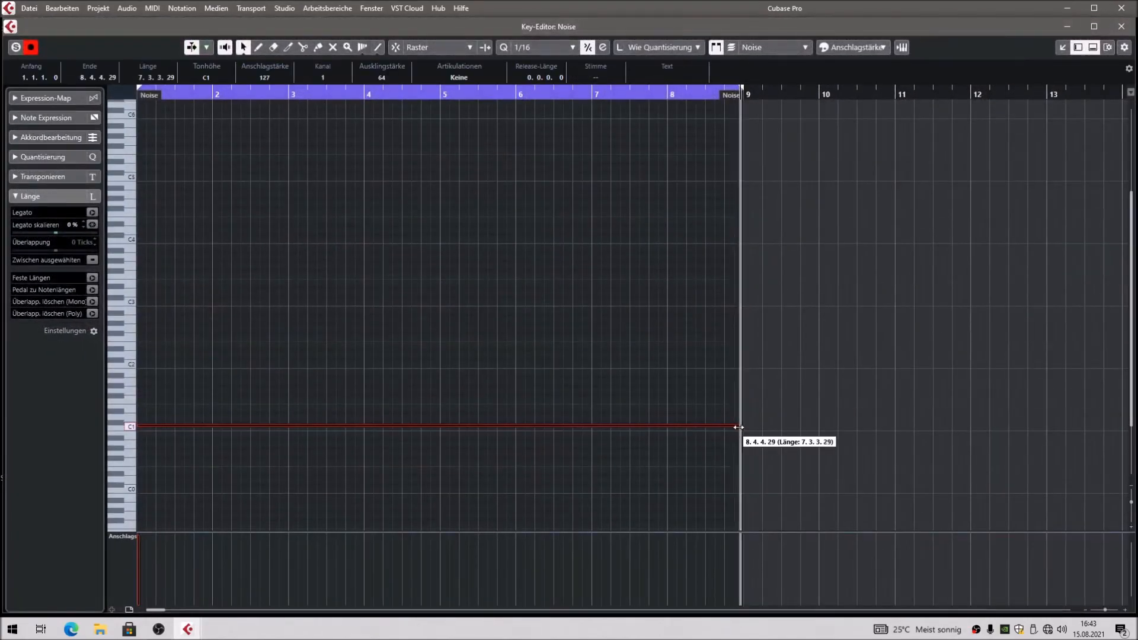
pyautogui.keyDown('ctrl'); pyautogui.scroll(2, 741, 492); pyautogui.keyUp('ctrl')
pyautogui.moveTo(749, 424); pyautogui.dragTo(754, 423)
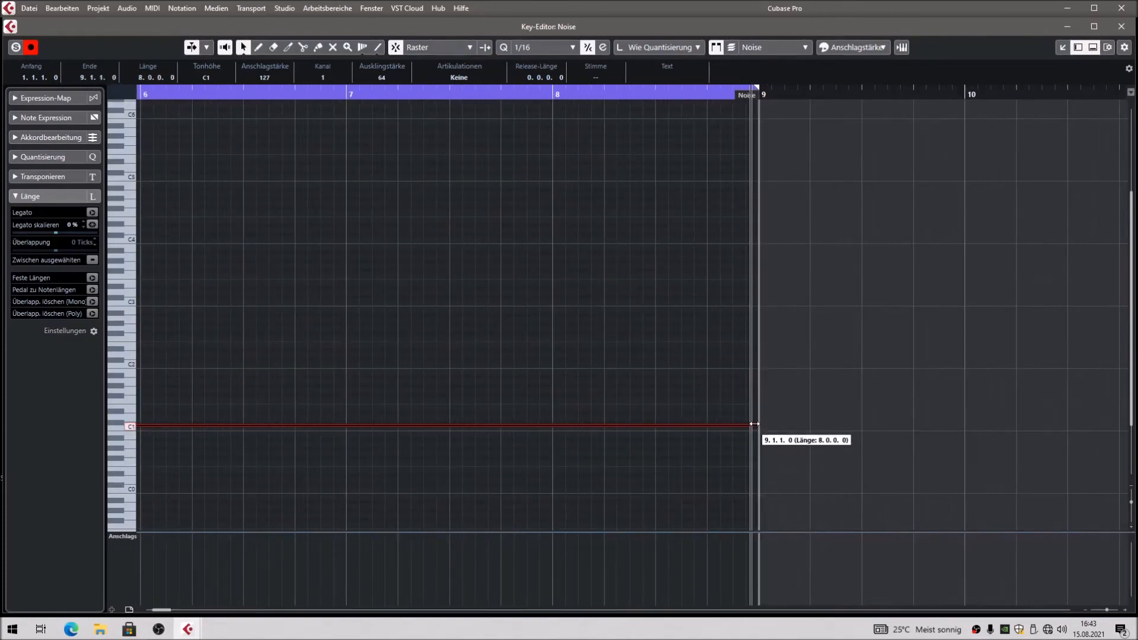
pyautogui.click(1063, 47)
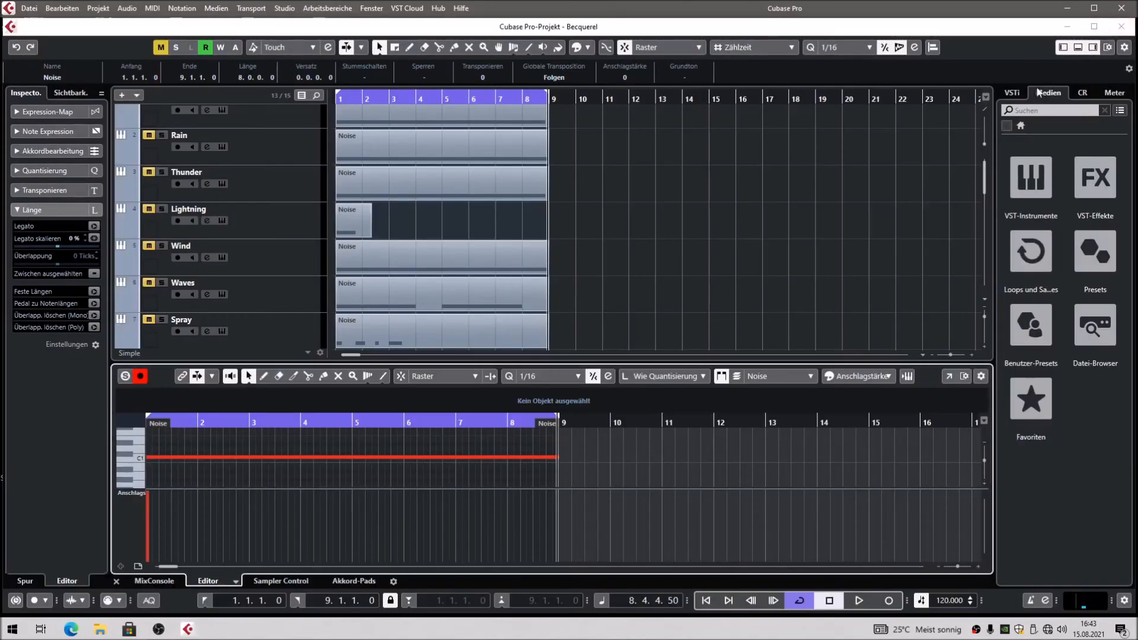
# Hide the lower editor zone and fold away the Sweep track's automation lanes
pyautogui.click(1076, 49)
pyautogui.click(561, 359)
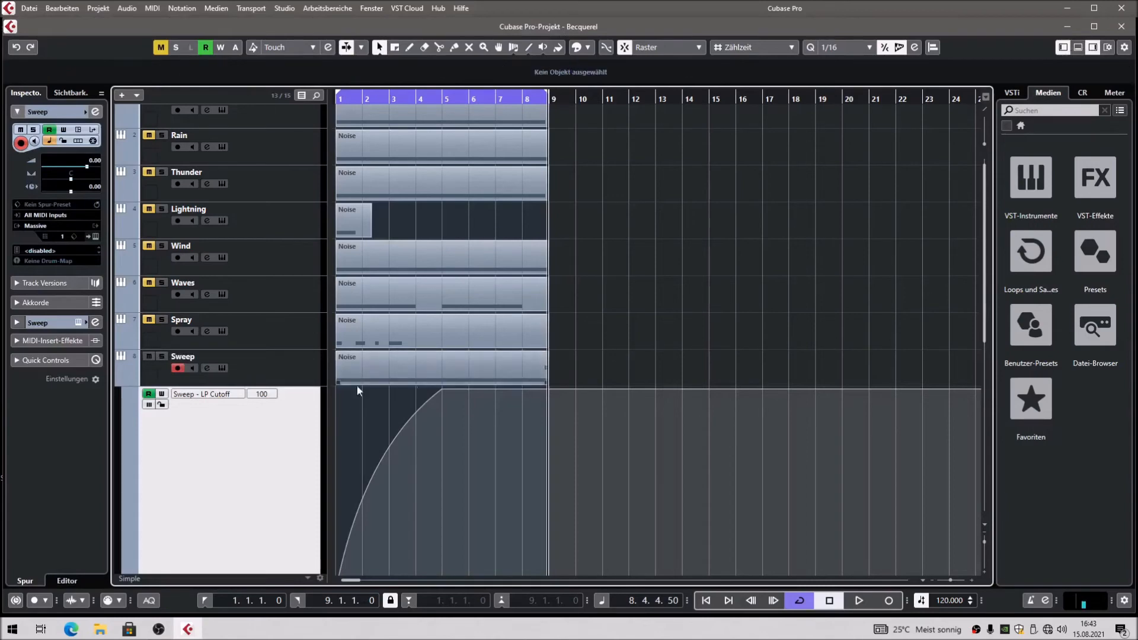
pyautogui.click(271, 383)
pyautogui.click(121, 381)
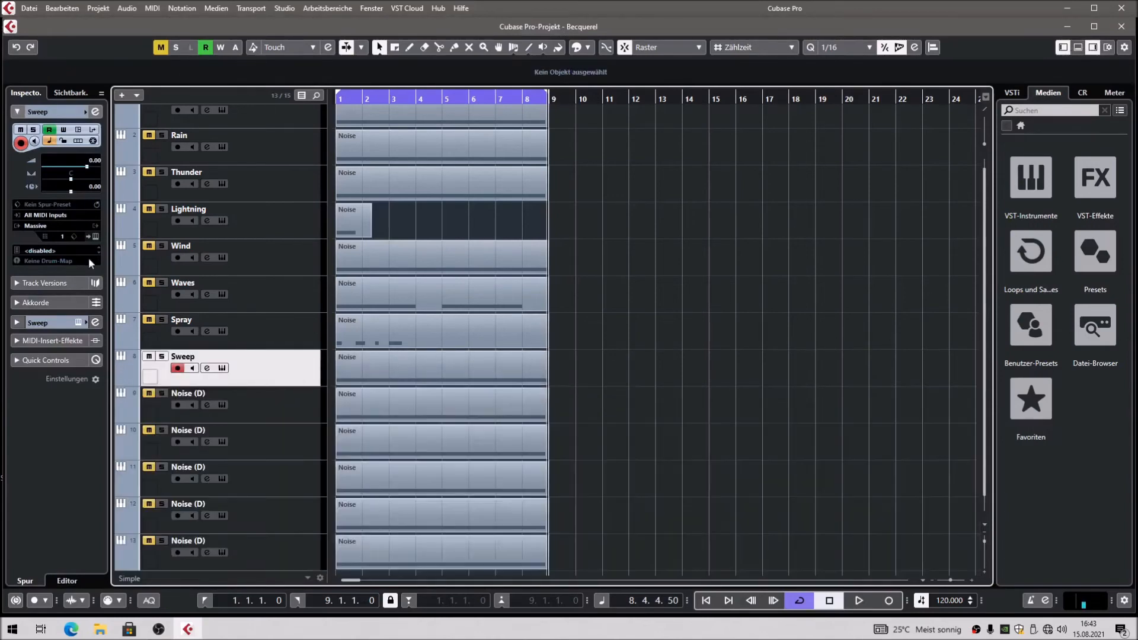
# Lengthen the release of envelope 4 in Sweep's Massive synth view and close the plug-in
pyautogui.click(91, 235)
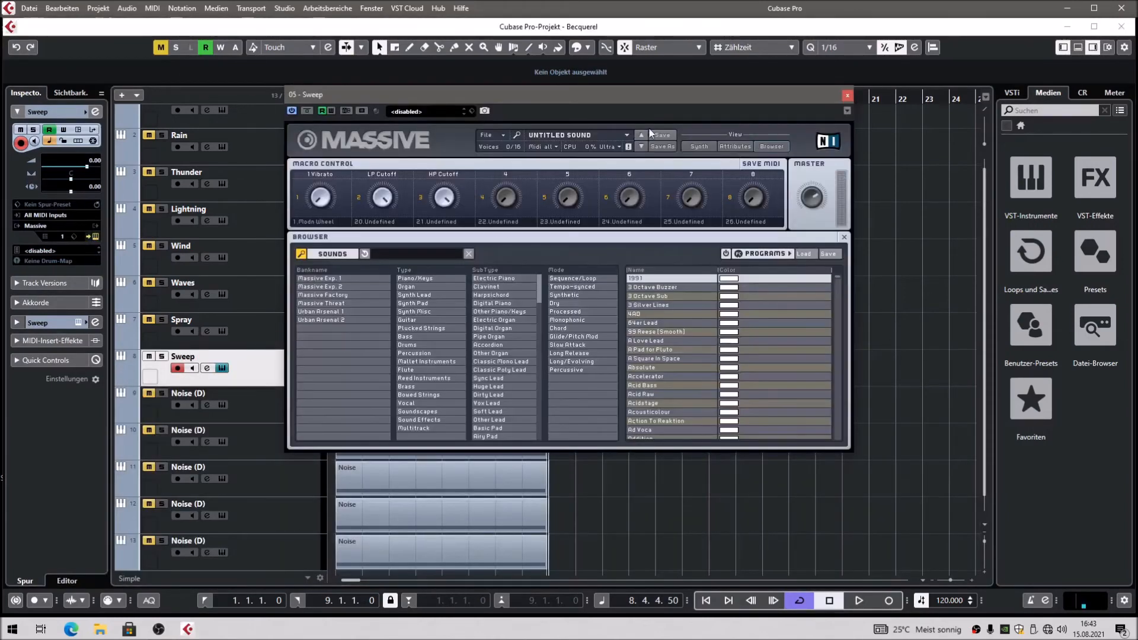
pyautogui.click(693, 147)
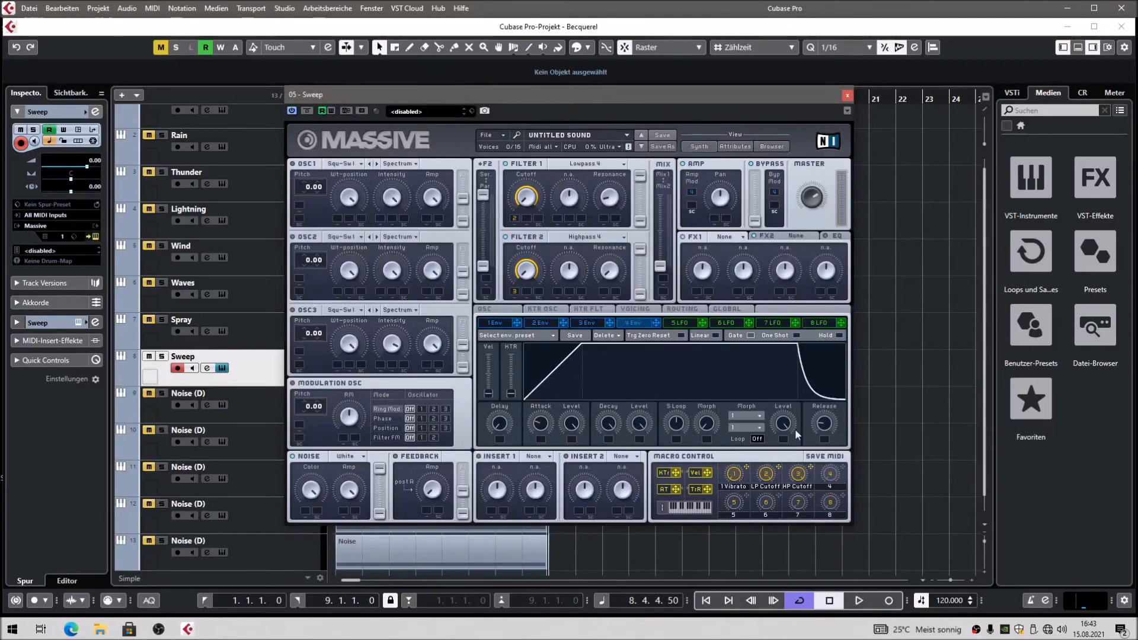
pyautogui.moveTo(826, 425); pyautogui.dragTo(819, 270)
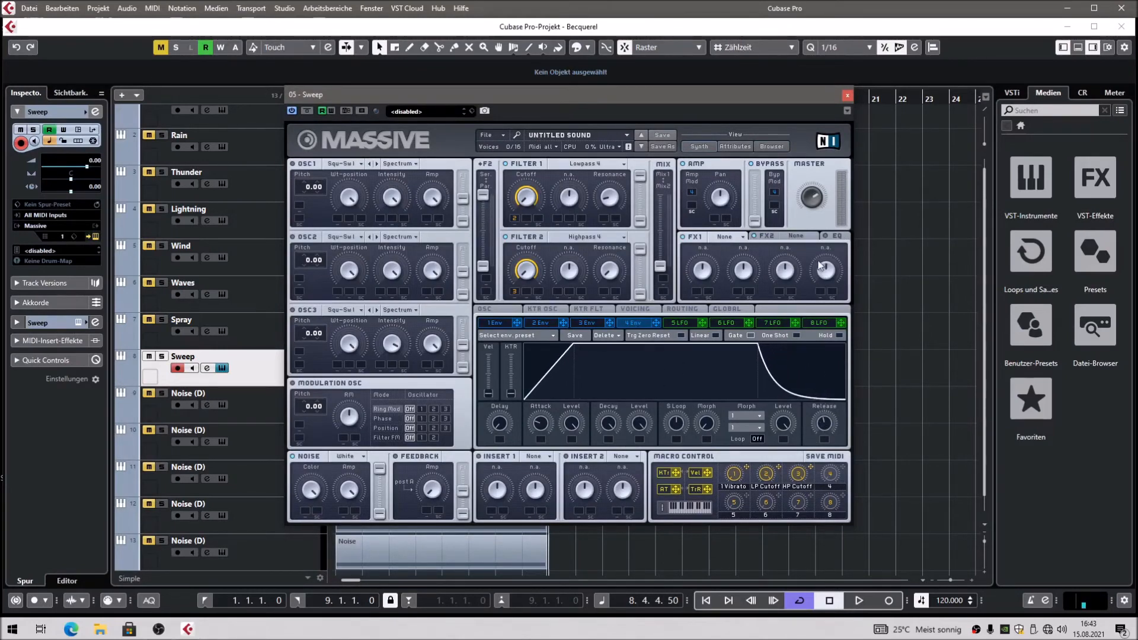
pyautogui.click(847, 96)
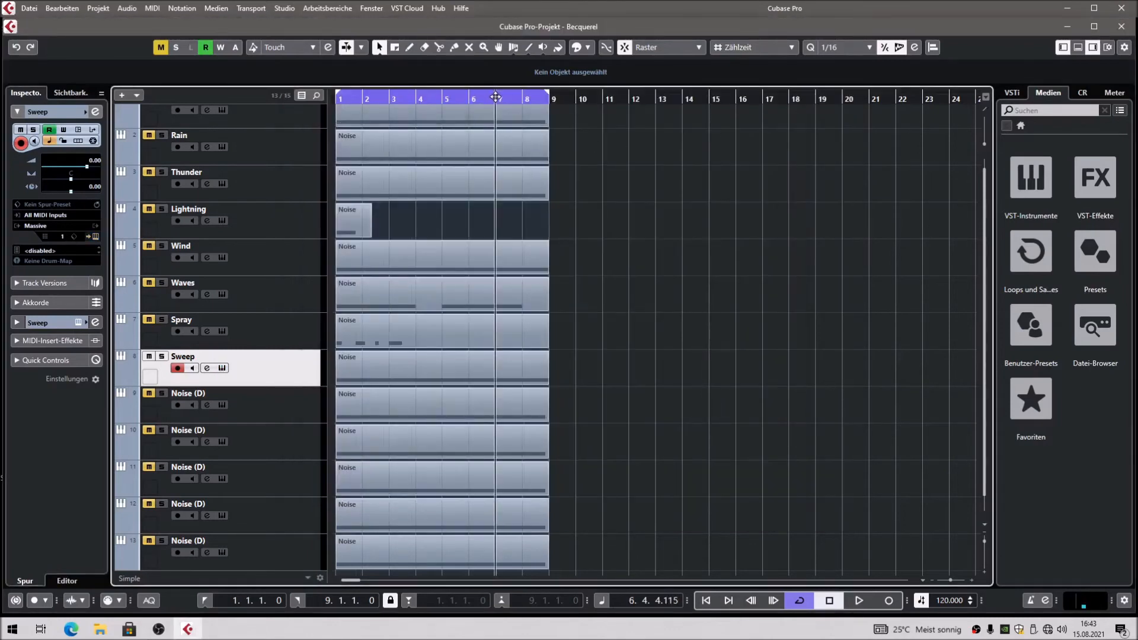
# Turn off cycle mode and play from around bar 6 past the end of the Sweep part to check the release
pyautogui.click(476, 97)
pyautogui.click(476, 97)
pyautogui.press('space')
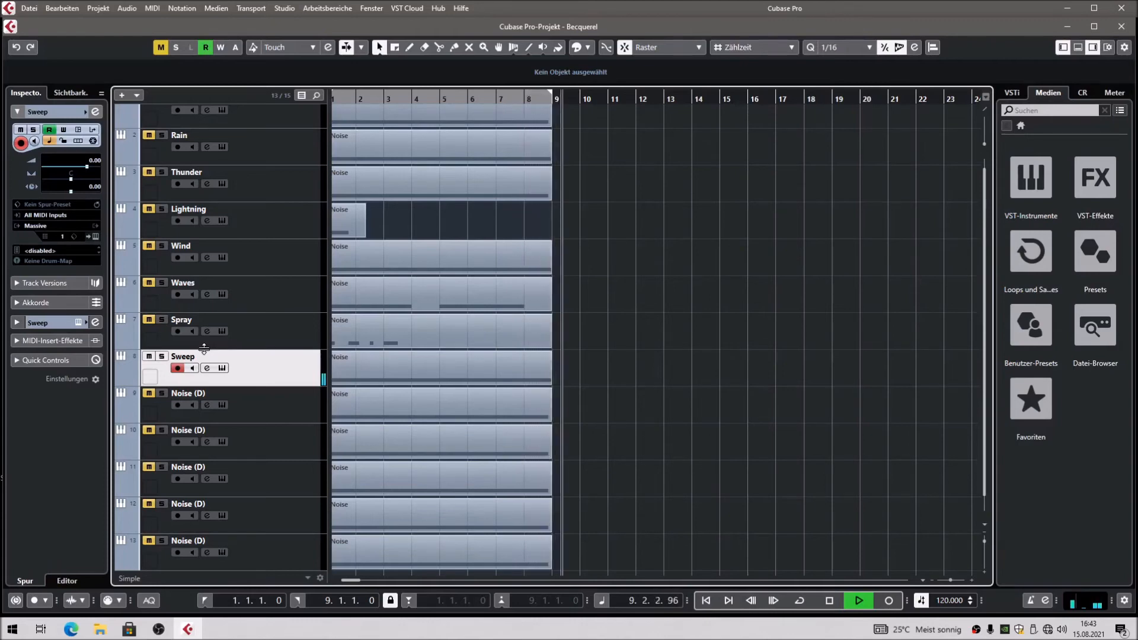
pyautogui.press('space')
# Lengthen envelope 4's release in Massive further and close the plug-in window again
pyautogui.click(95, 237)
pyautogui.moveTo(822, 430); pyautogui.dragTo(820, 234)
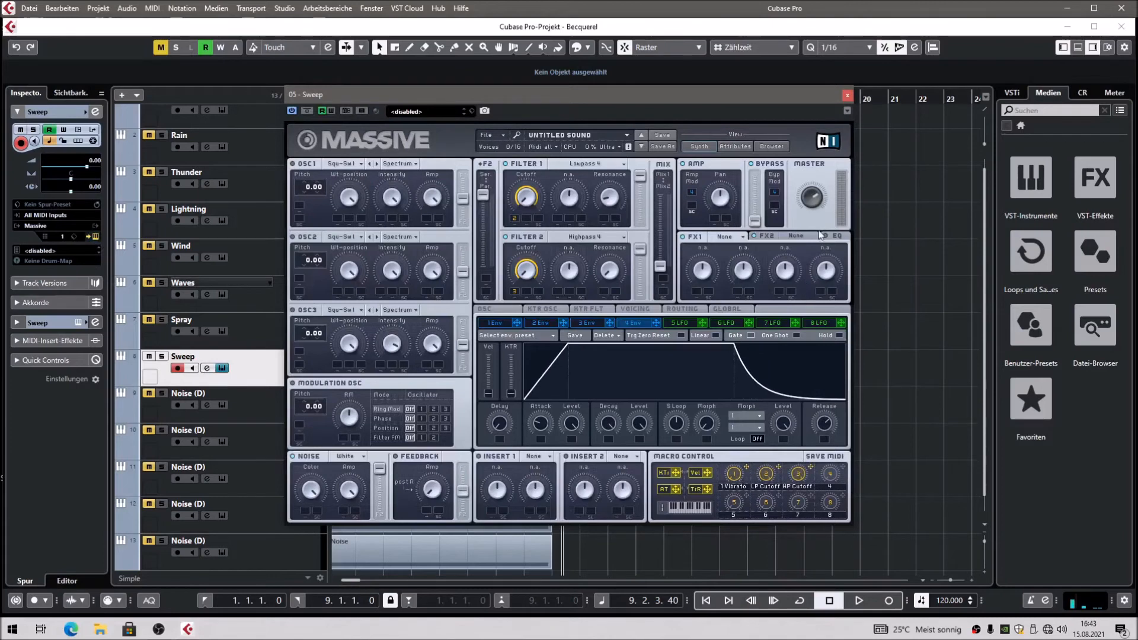
pyautogui.click(847, 95)
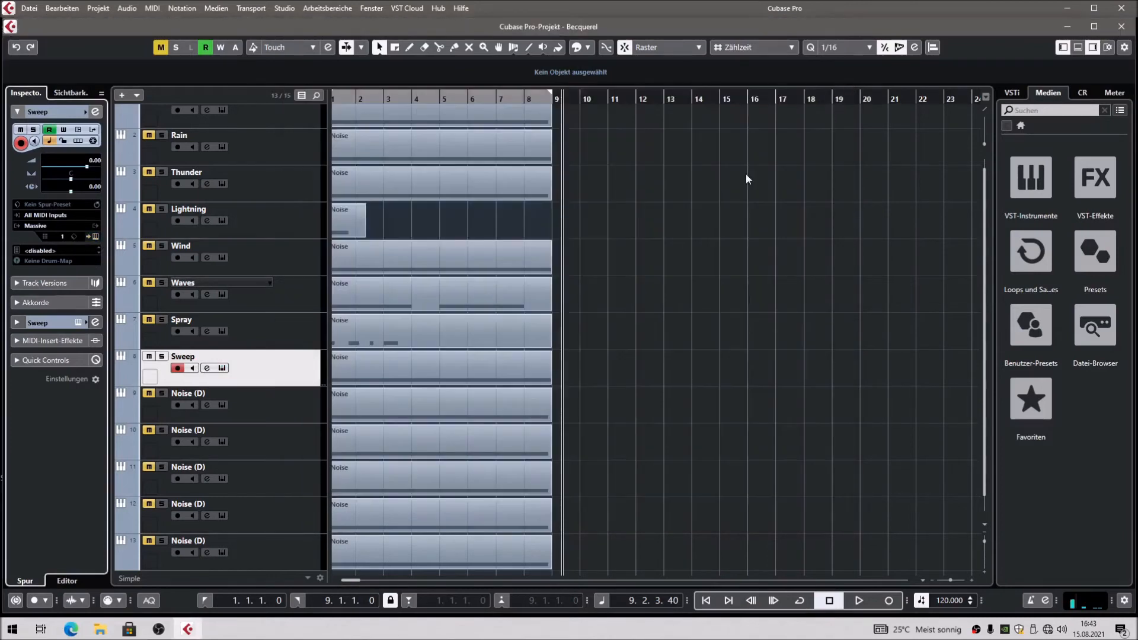
# Turn cycle mode back on, return the playhead to bar 1 and briefly audition the Sweep with Massive open
pyautogui.click(401, 95)
pyautogui.moveTo(388, 100); pyautogui.dragTo(315, 98)
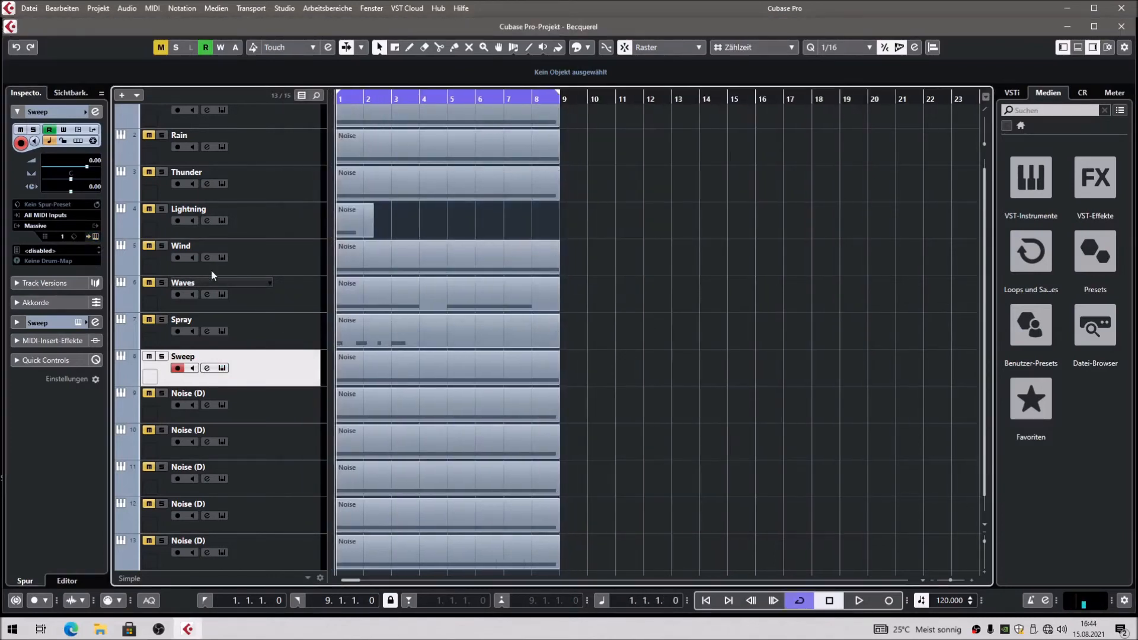
pyautogui.click(222, 368)
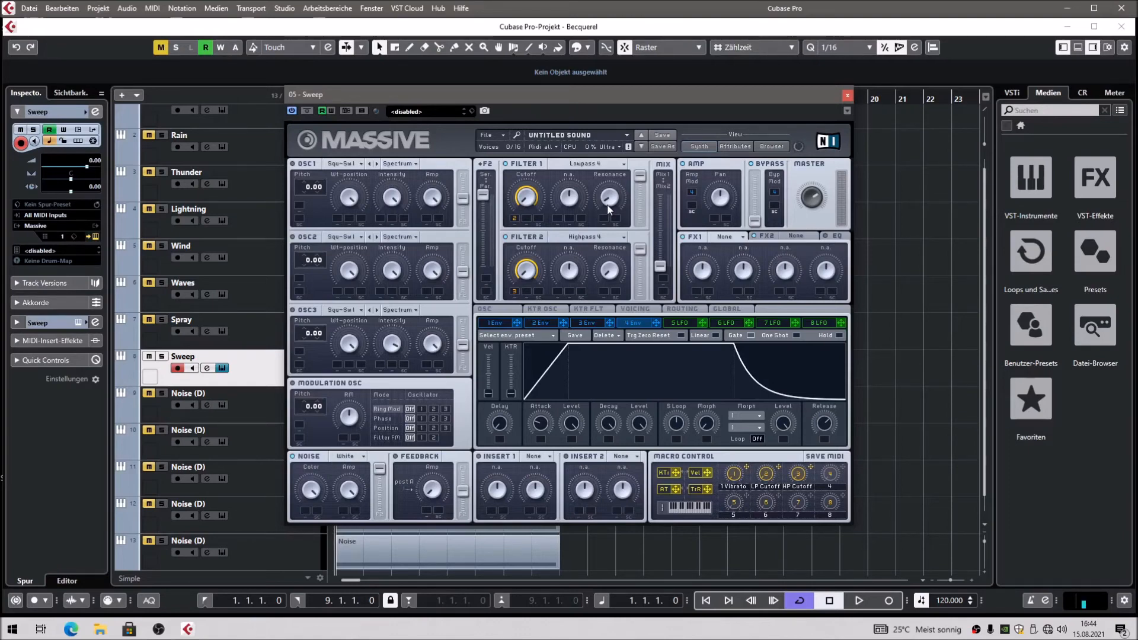
pyautogui.press('space')
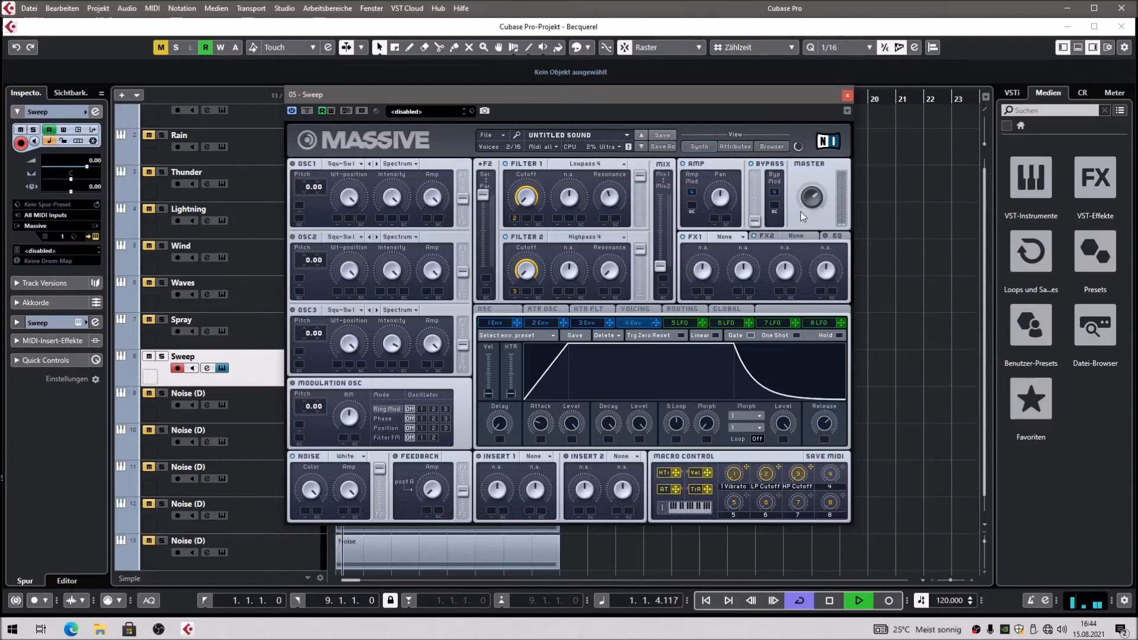
pyautogui.press('space')
pyautogui.click(846, 96)
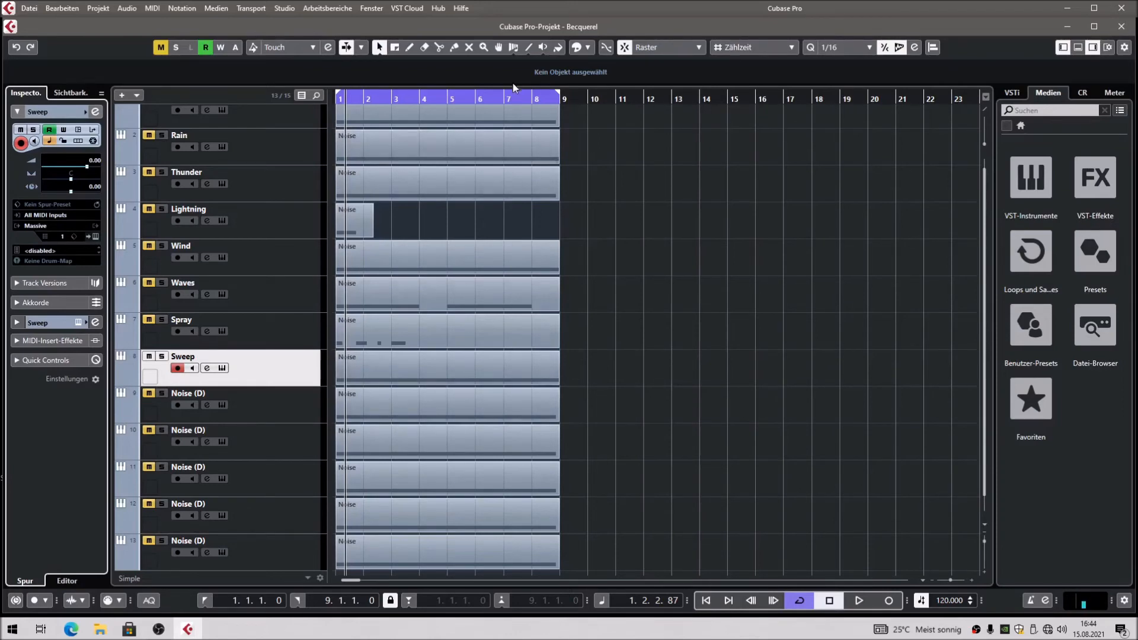
# Place the playhead at bar 8 and play the Sweep with Massive's browser view open to check the cutoff macros
pyautogui.moveTo(508, 96); pyautogui.dragTo(555, 120)
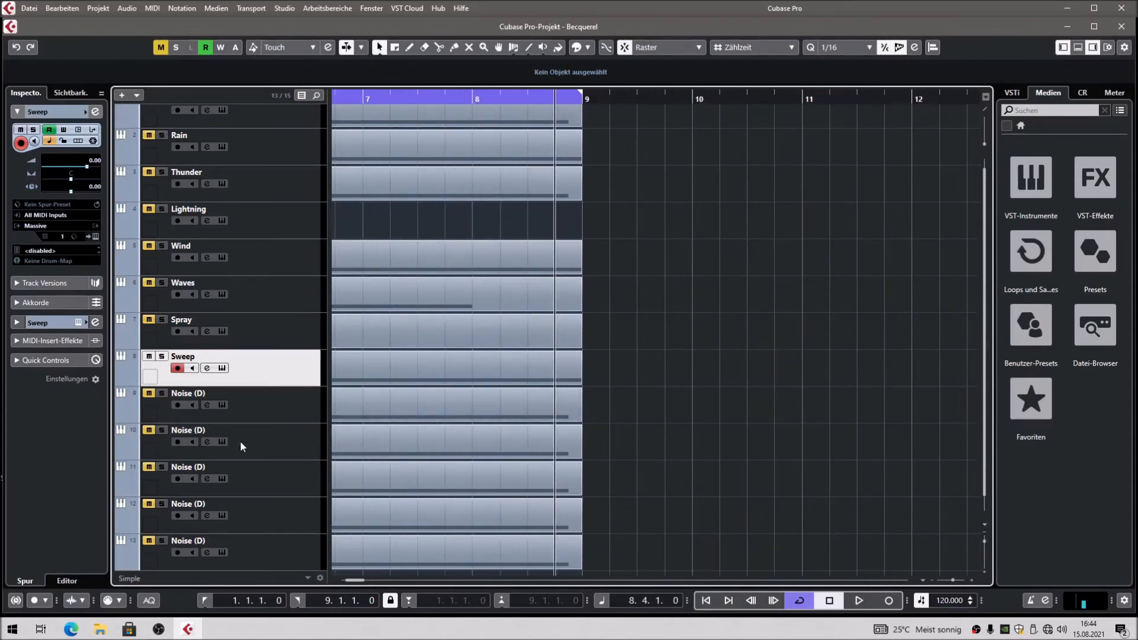
pyautogui.scroll(1, 634, 427)
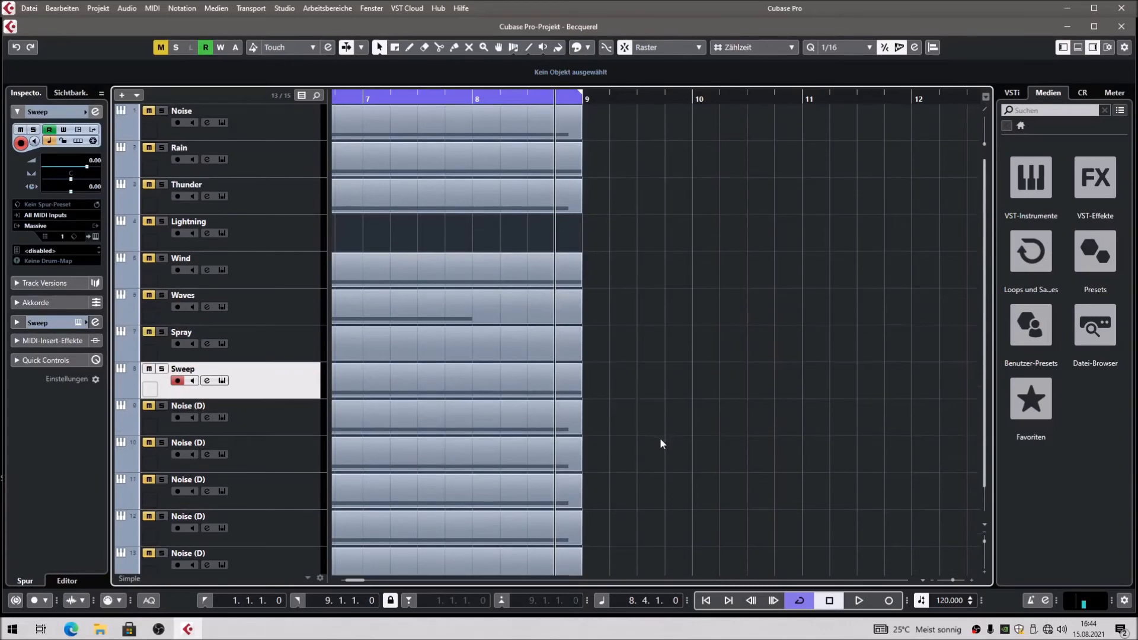
pyautogui.scroll(-5, 661, 442)
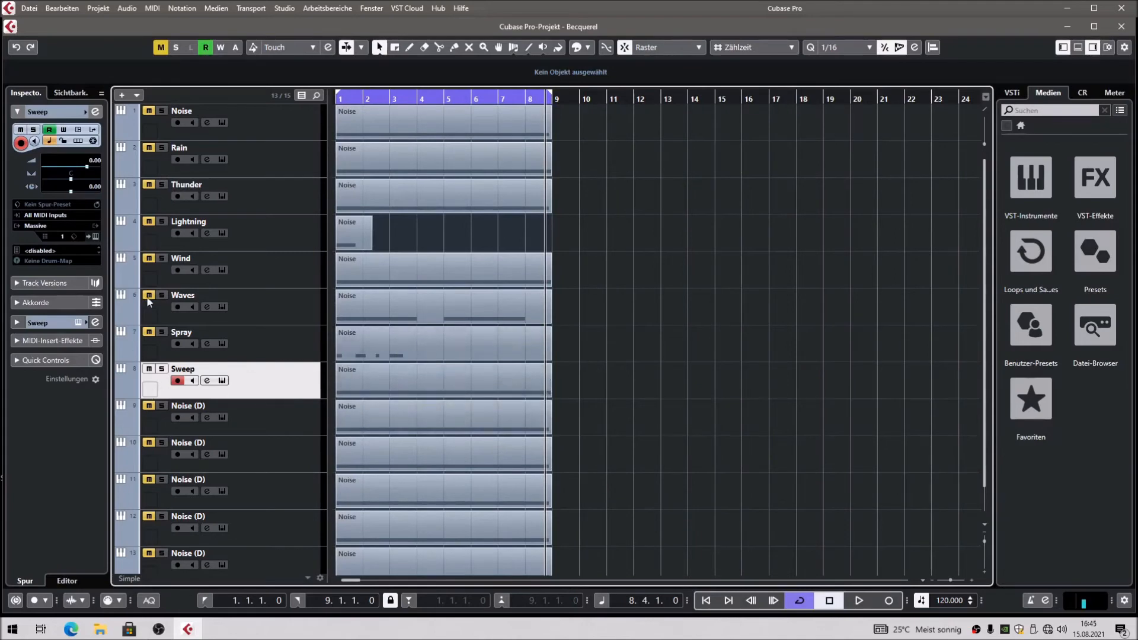
pyautogui.click(527, 99)
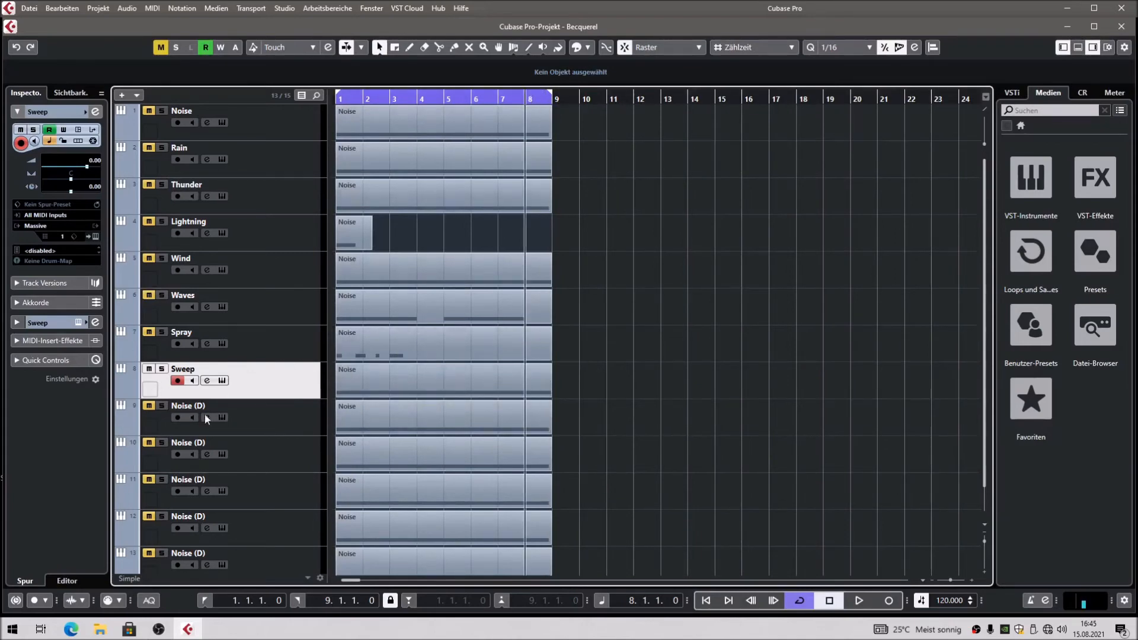
pyautogui.click(95, 237)
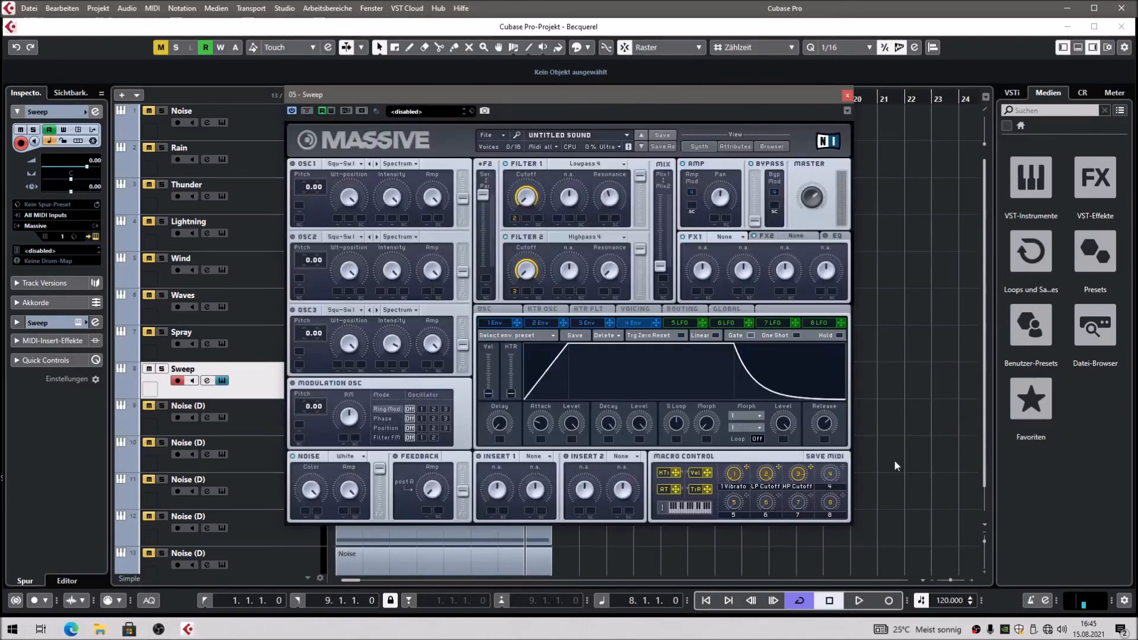
pyautogui.click(771, 146)
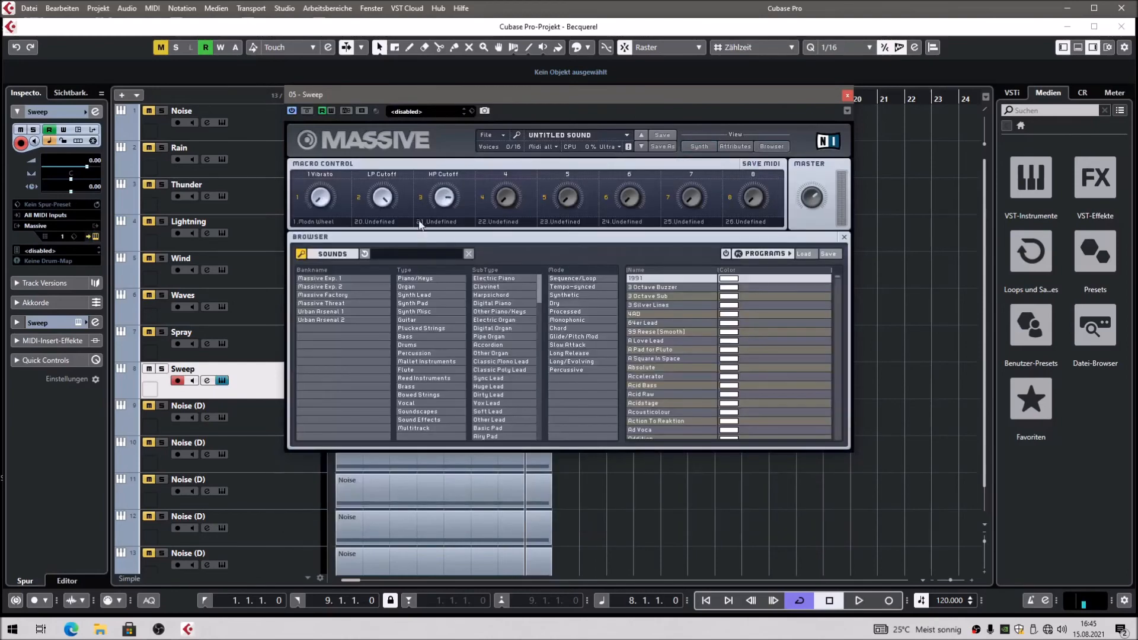
pyautogui.press('space')
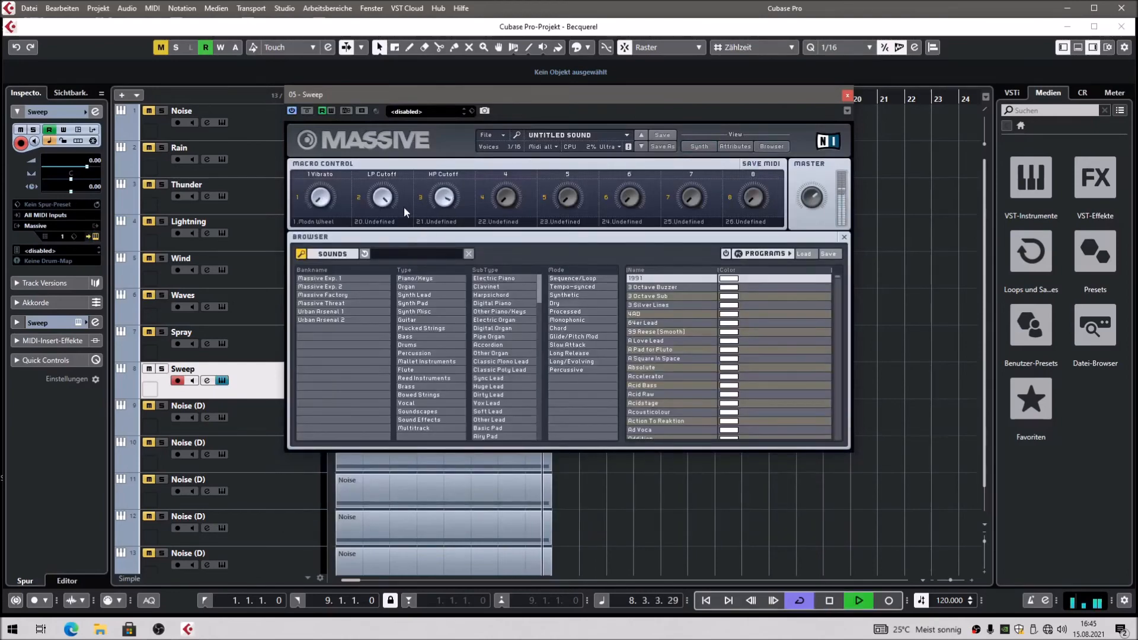
# Stop the Sweep playback and close its Massive window
pyautogui.press('space')
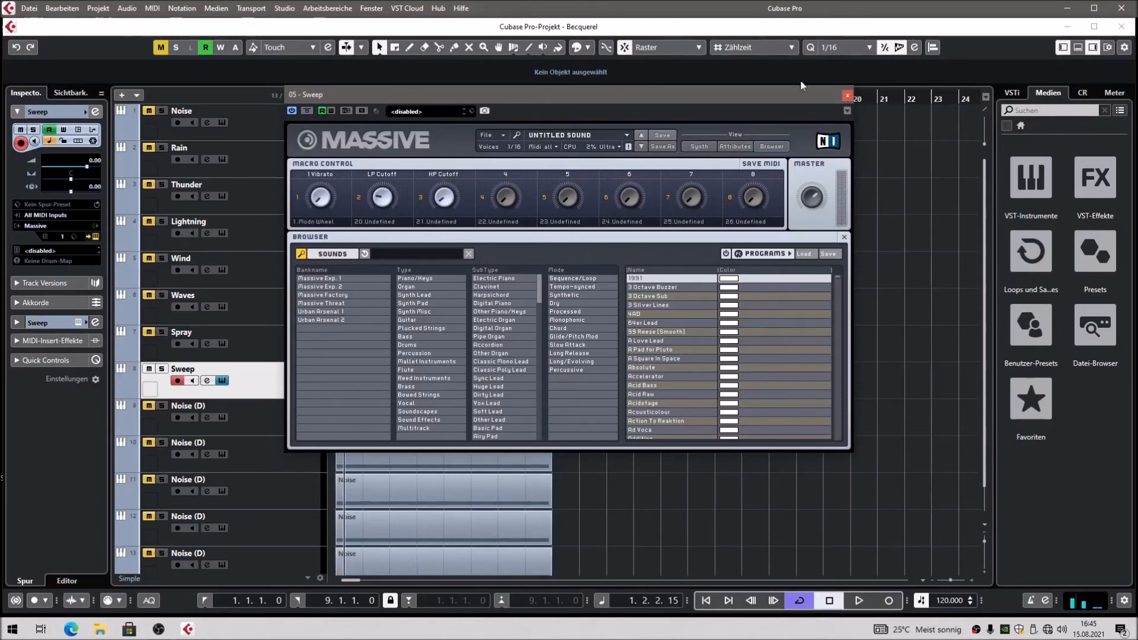
pyautogui.click(847, 96)
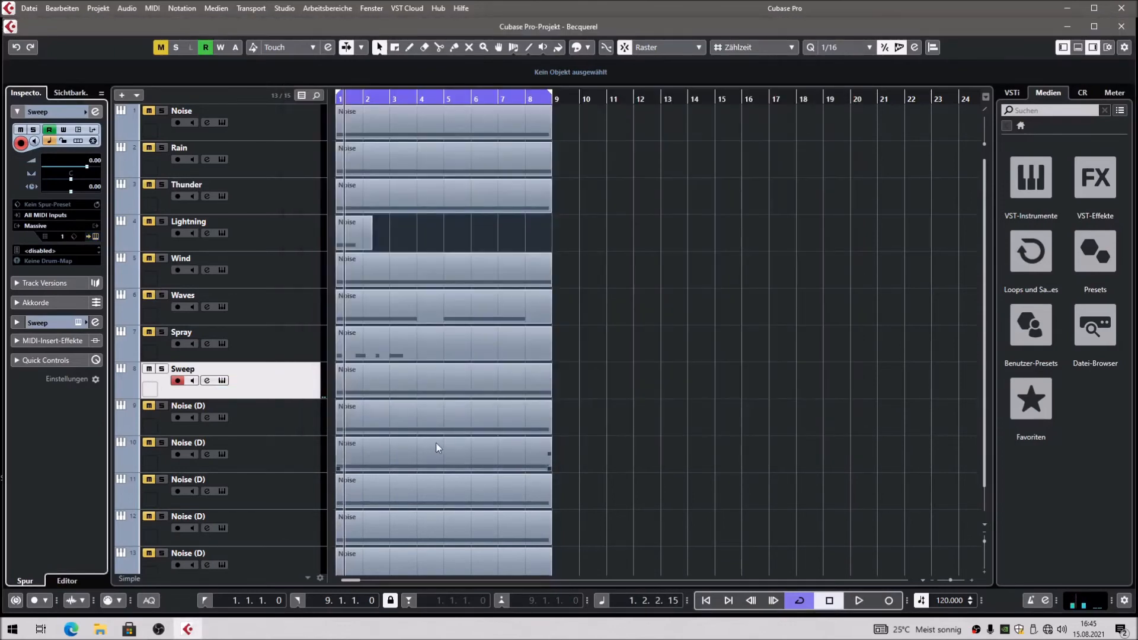
# Rename the Noise (D) track directly below Sweep as Zap and unmute it
pyautogui.click(194, 424)
pyautogui.doubleClick(181, 406)
pyautogui.write('Zap')
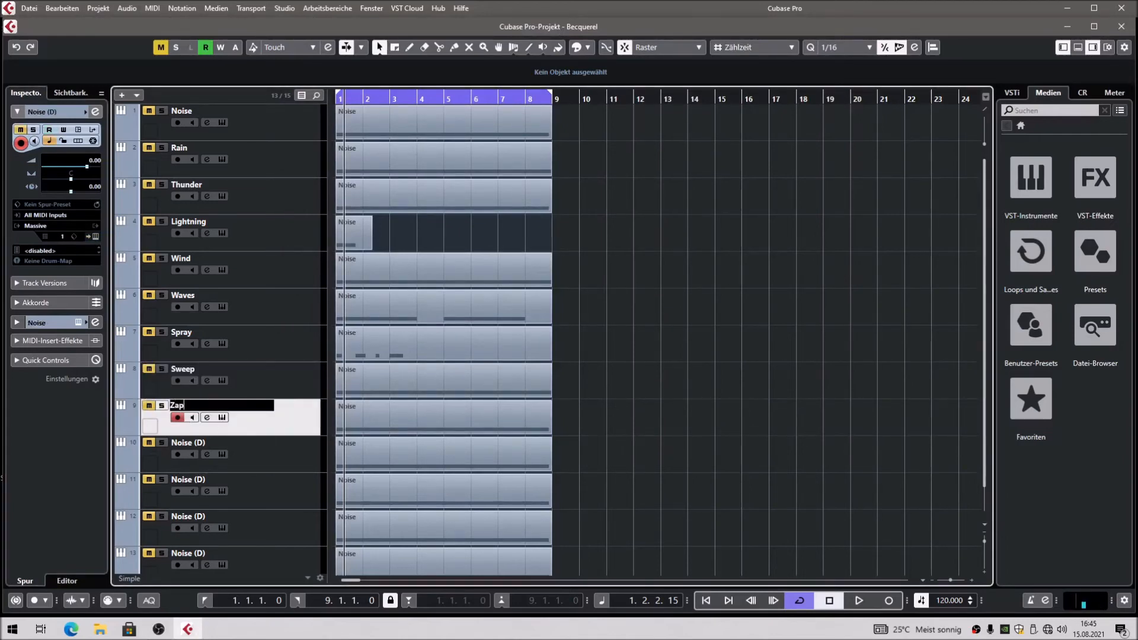
pyautogui.press('Return')
# Open the Zap track's part in the Key Editor and shorten its C1 note to one beat
pyautogui.doubleClick(383, 414)
pyautogui.click(949, 377)
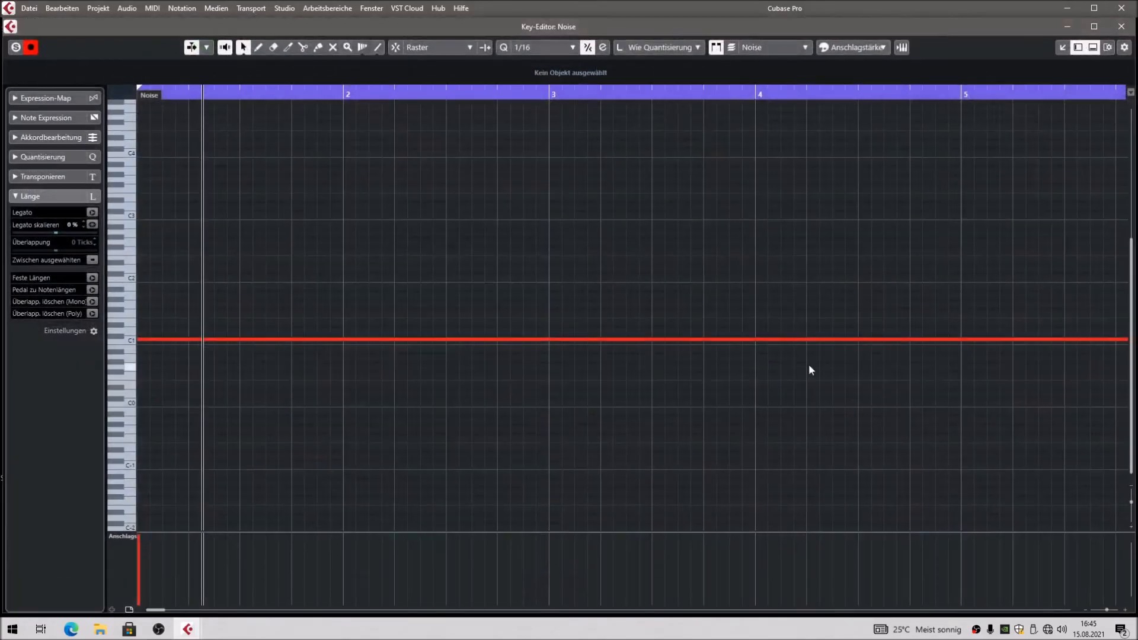
pyautogui.press('g')
pyautogui.press('g')
pyautogui.press('g')
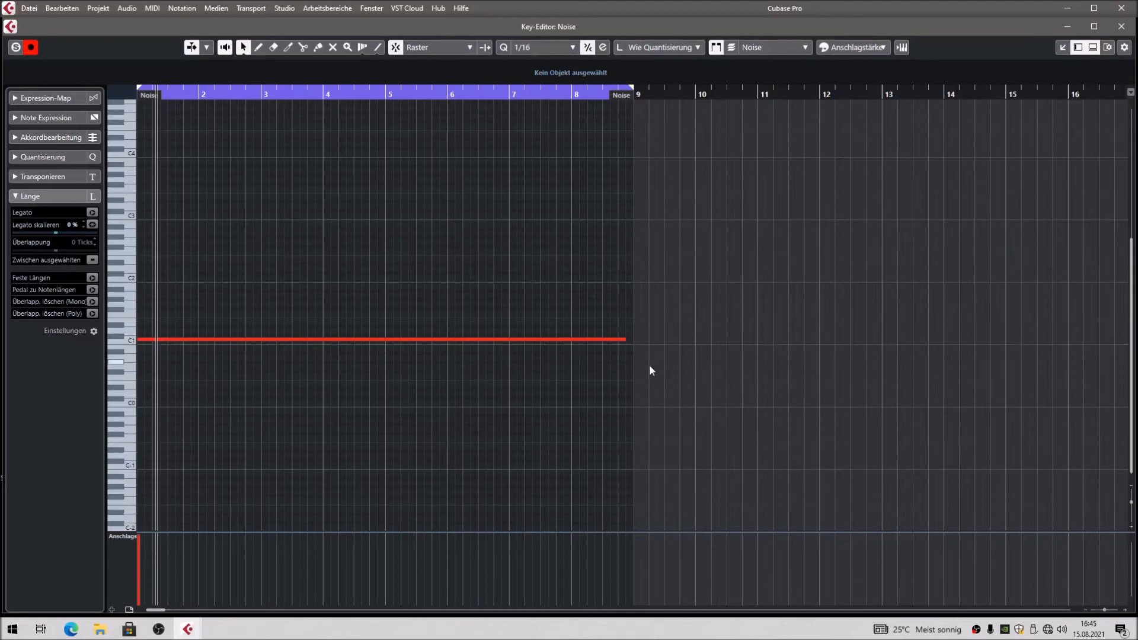
pyautogui.moveTo(625, 339); pyautogui.dragTo(159, 342)
pyautogui.press('g')
pyautogui.press('g')
pyautogui.press('h')
pyautogui.press('h')
pyautogui.press('h')
pyautogui.press('h')
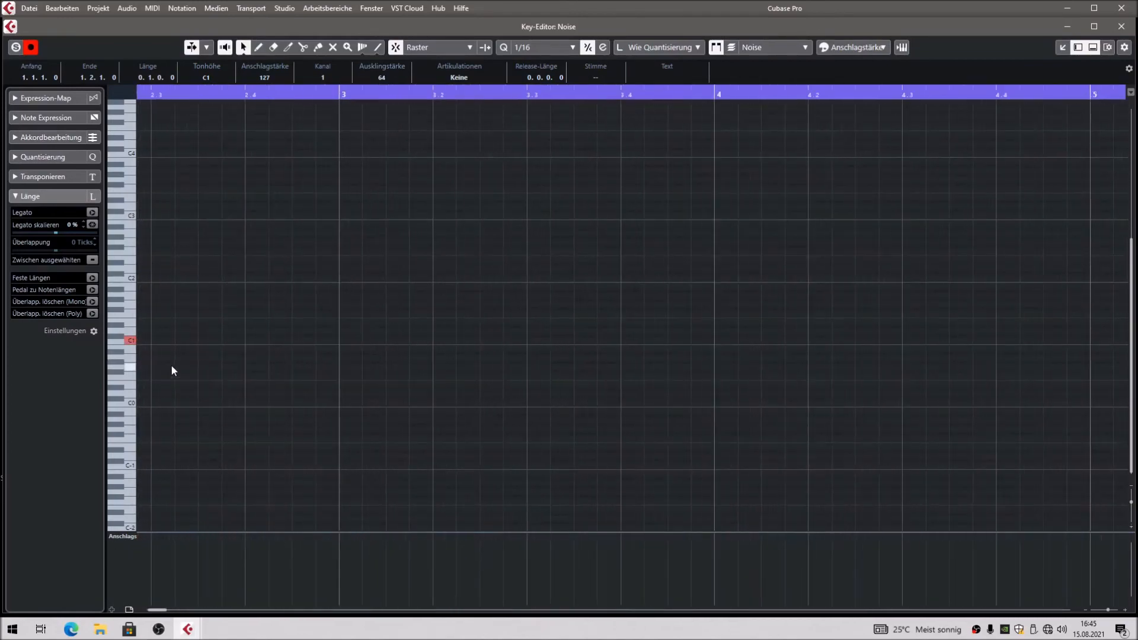
# Shorten the C1 note at bar 1 further to about an eighth note and close the Key Editor
pyautogui.press('Home')
pyautogui.moveTo(227, 339); pyautogui.dragTo(179, 348)
pyautogui.click(338, 323)
pyautogui.press('g')
pyautogui.press('g')
pyautogui.press('g')
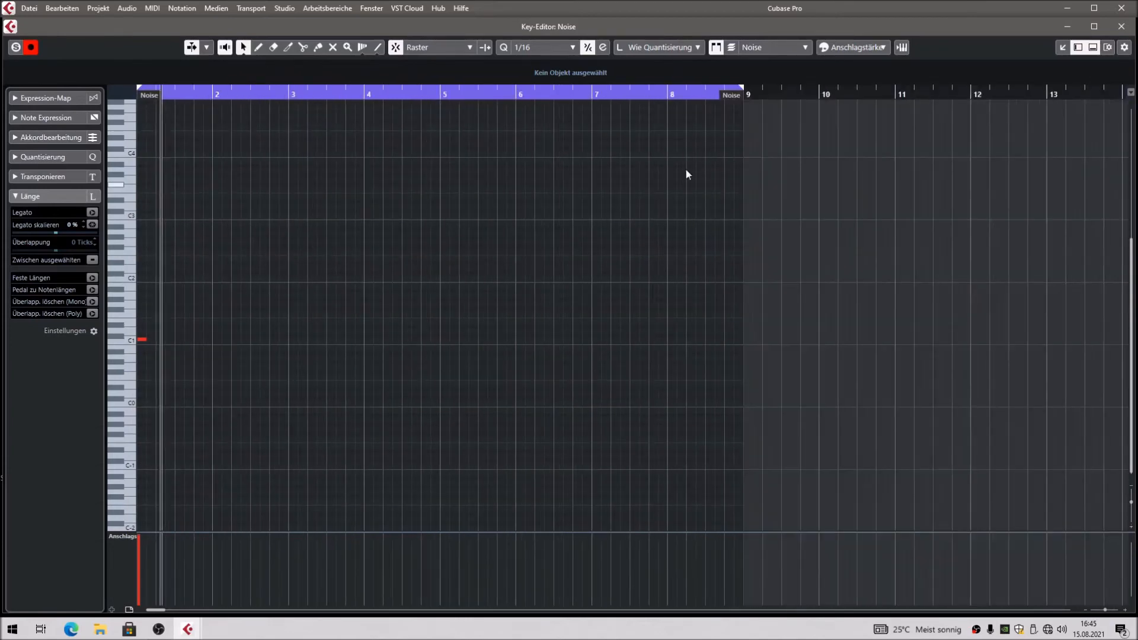
pyautogui.click(1120, 28)
pyautogui.click(1077, 47)
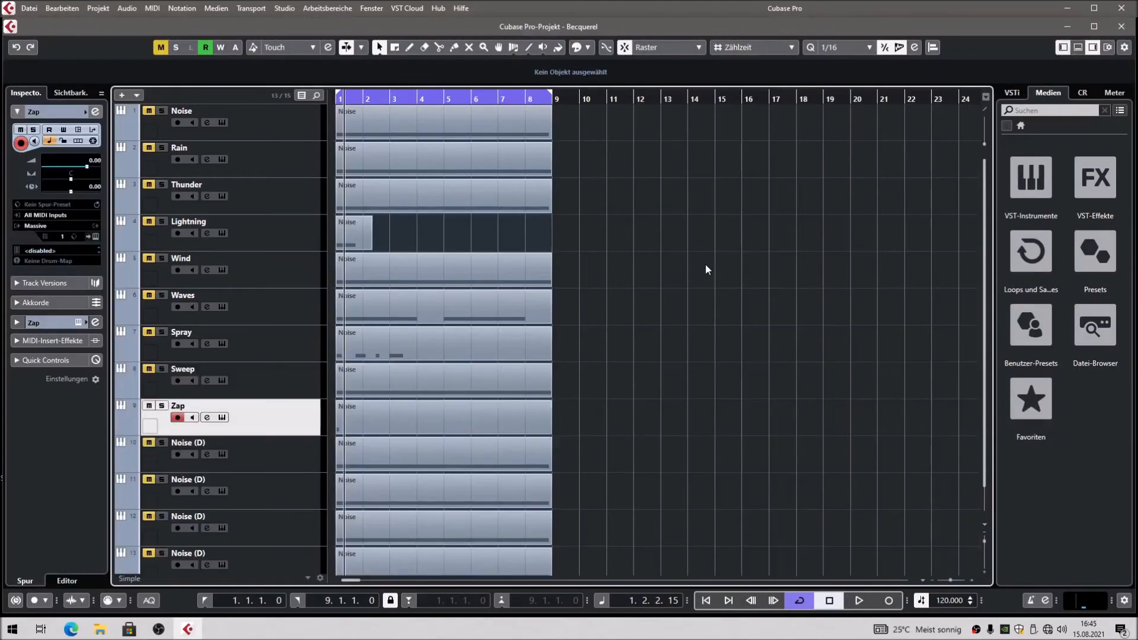
# Shorten the Zap part to two beats so that it ends at 1.3.1.0
pyautogui.moveTo(550, 431); pyautogui.dragTo(367, 433)
pyautogui.press('h')
pyautogui.press('h')
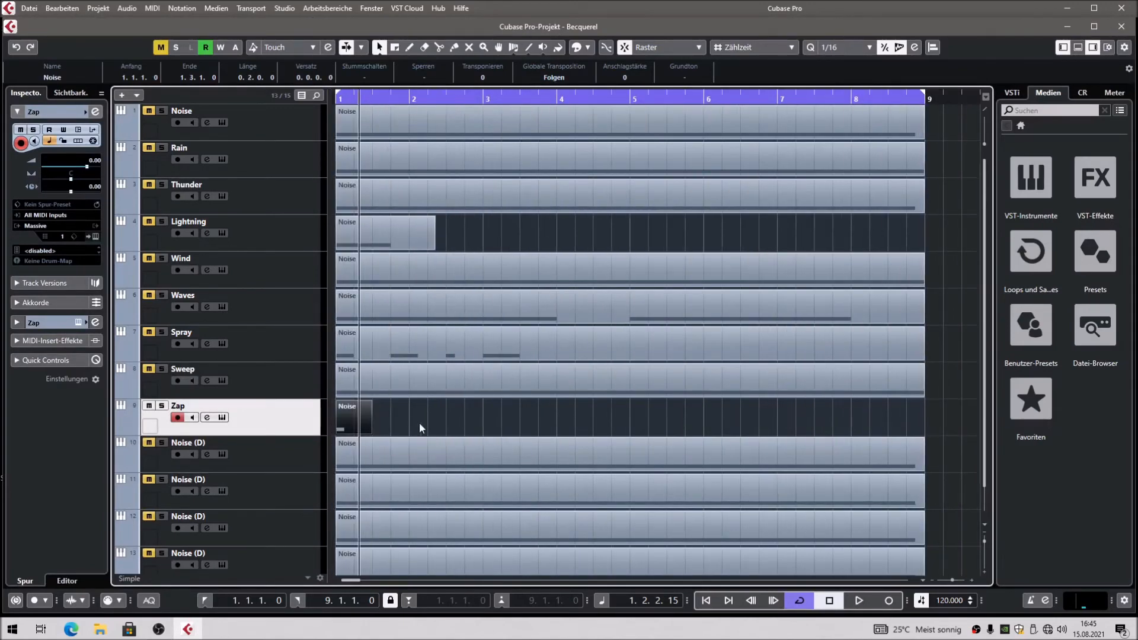
# Set the cycle range to the Zap part and place the playhead at bar 1
pyautogui.click(424, 418)
pyautogui.click(357, 426)
pyautogui.press('p')
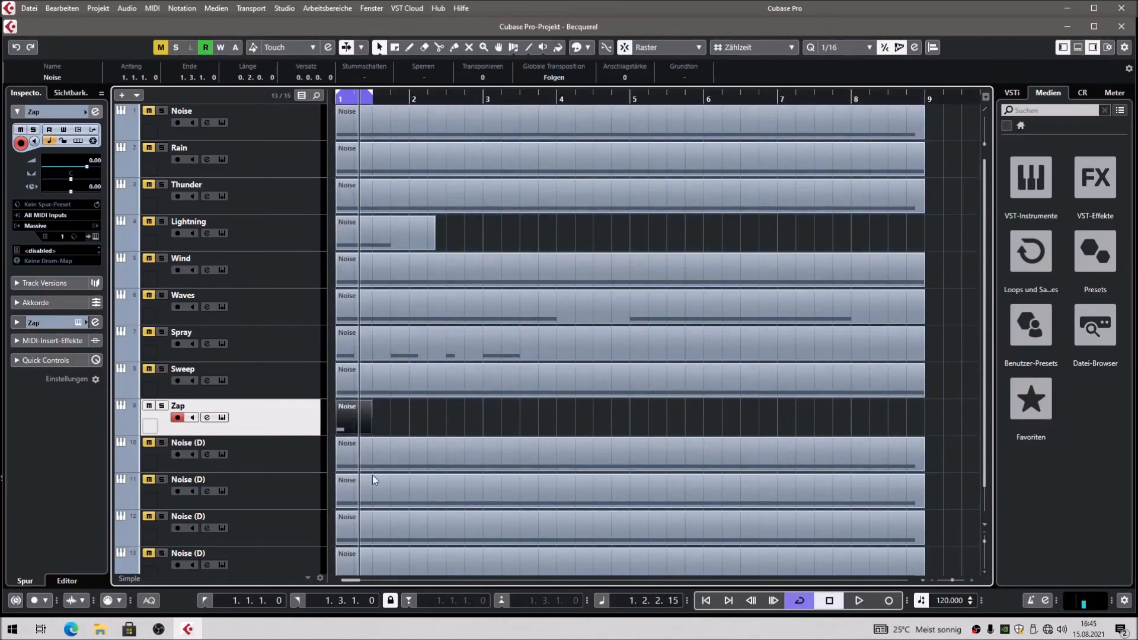
pyautogui.click(403, 425)
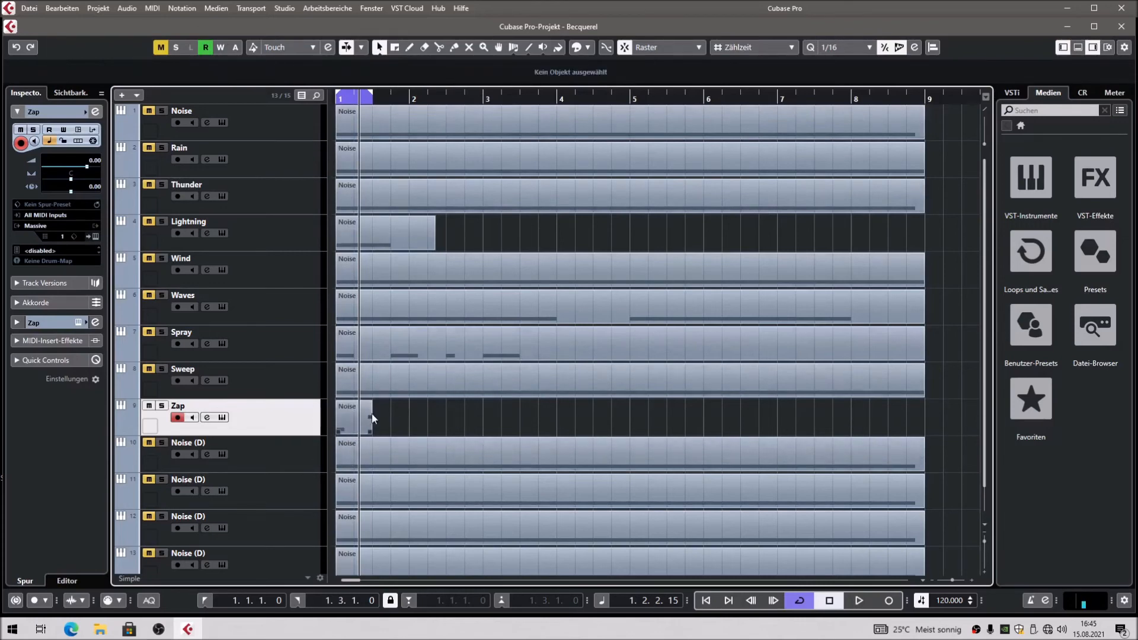
pyautogui.click(339, 99)
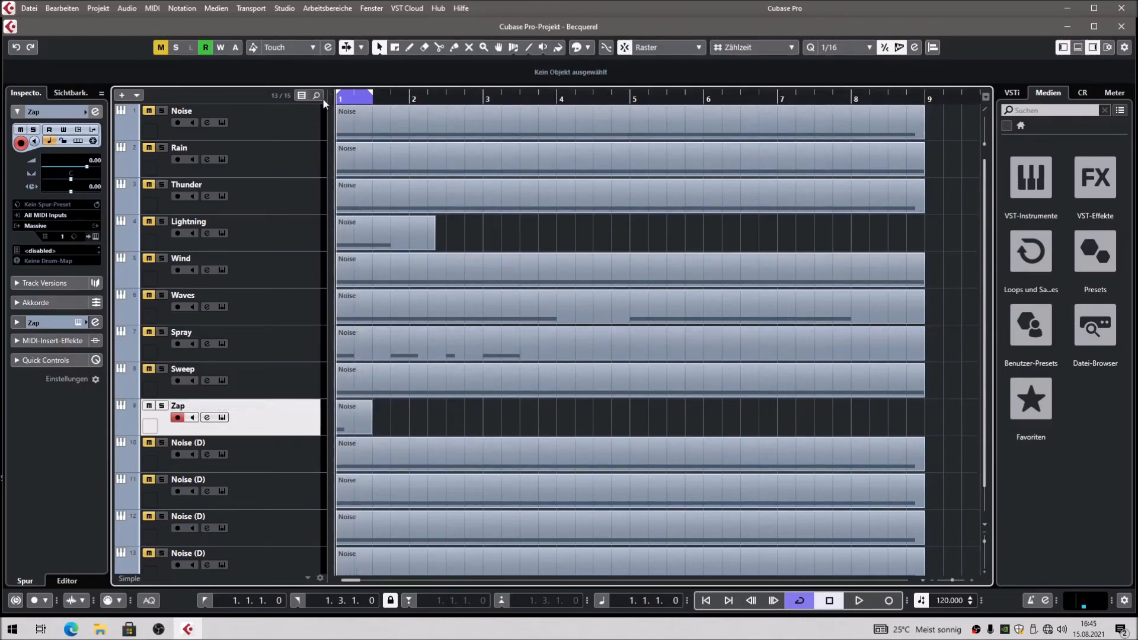
# Open Massive on the Zap track and set Filter 1 to Lowpass 4
pyautogui.click(95, 237)
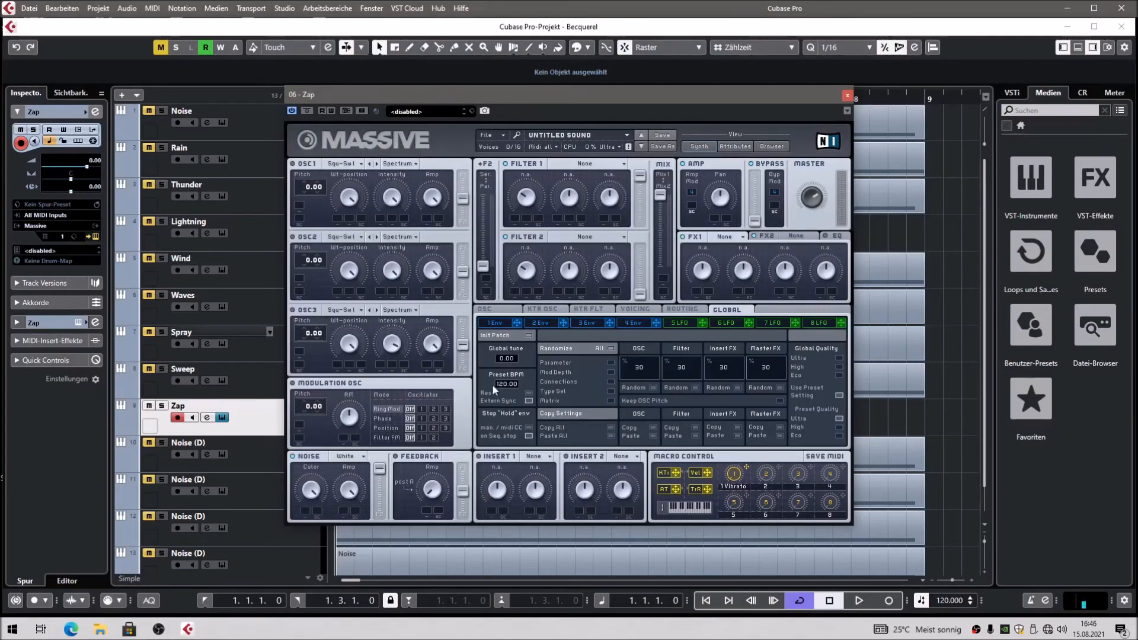
pyautogui.click(608, 164)
pyautogui.click(572, 176)
# Lower envelope 4's decay level to zero, shorten its decay slightly, and briefly audition the looped Zap
pyautogui.click(627, 323)
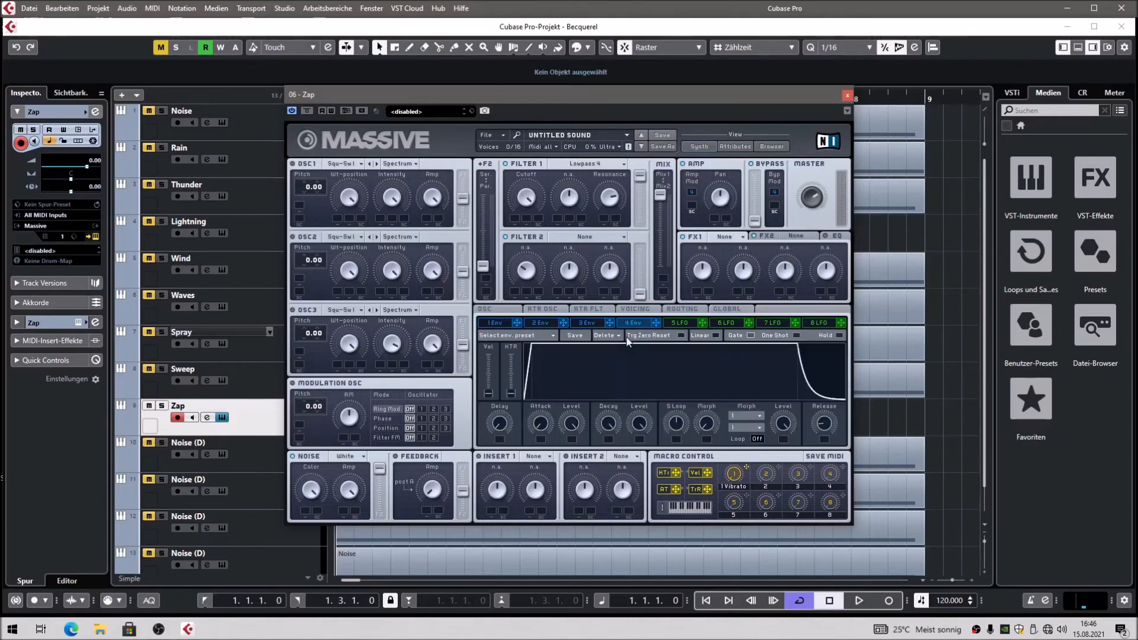
pyautogui.moveTo(640, 423); pyautogui.dragTo(600, 489)
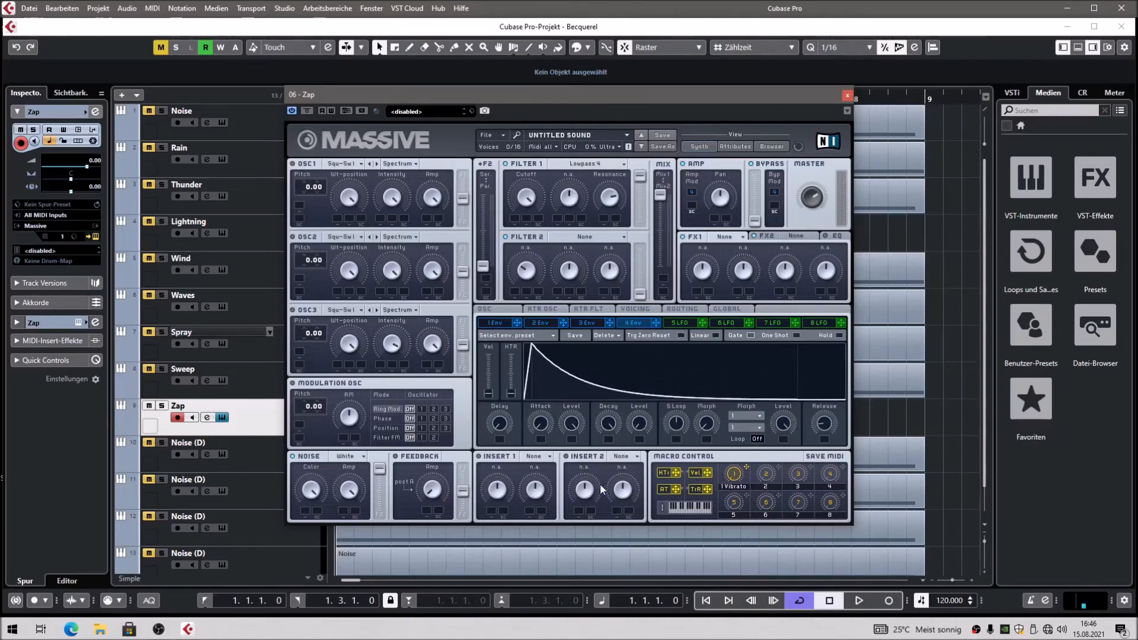
pyautogui.moveTo(607, 425); pyautogui.dragTo(595, 471)
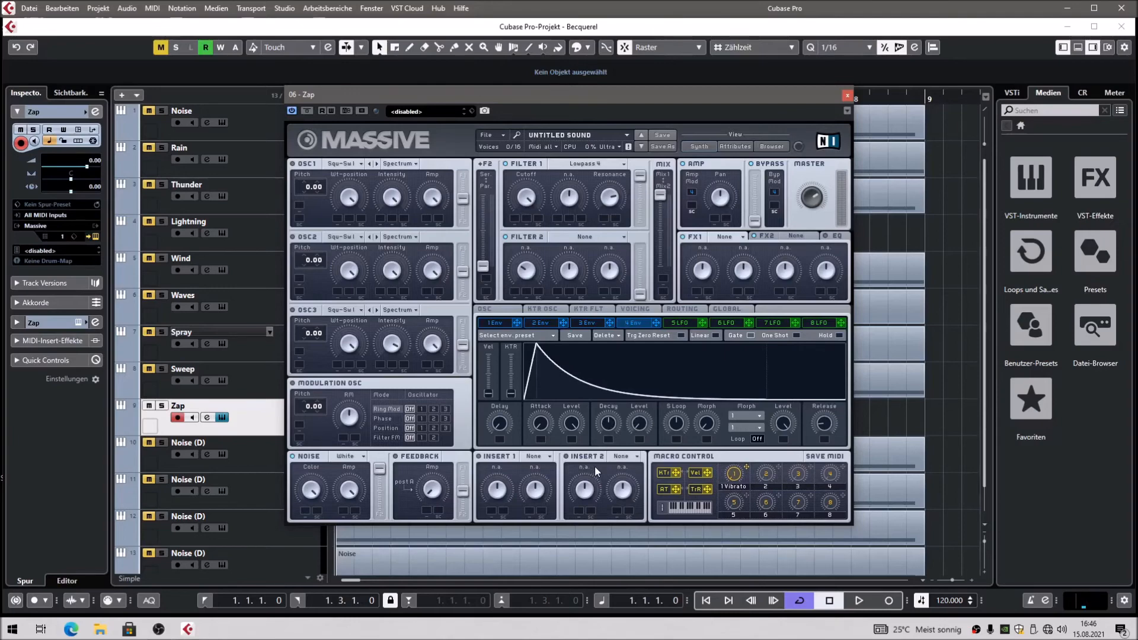
pyautogui.moveTo(479, 106); pyautogui.dragTo(661, 178)
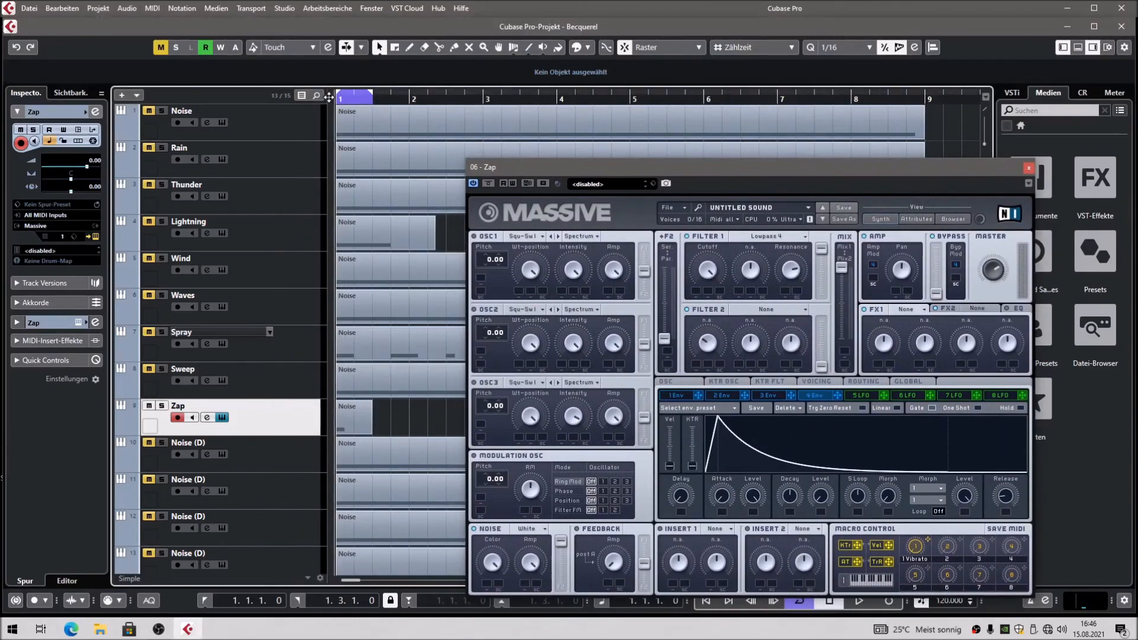
pyautogui.press('space')
pyautogui.moveTo(628, 167); pyautogui.dragTo(559, 110)
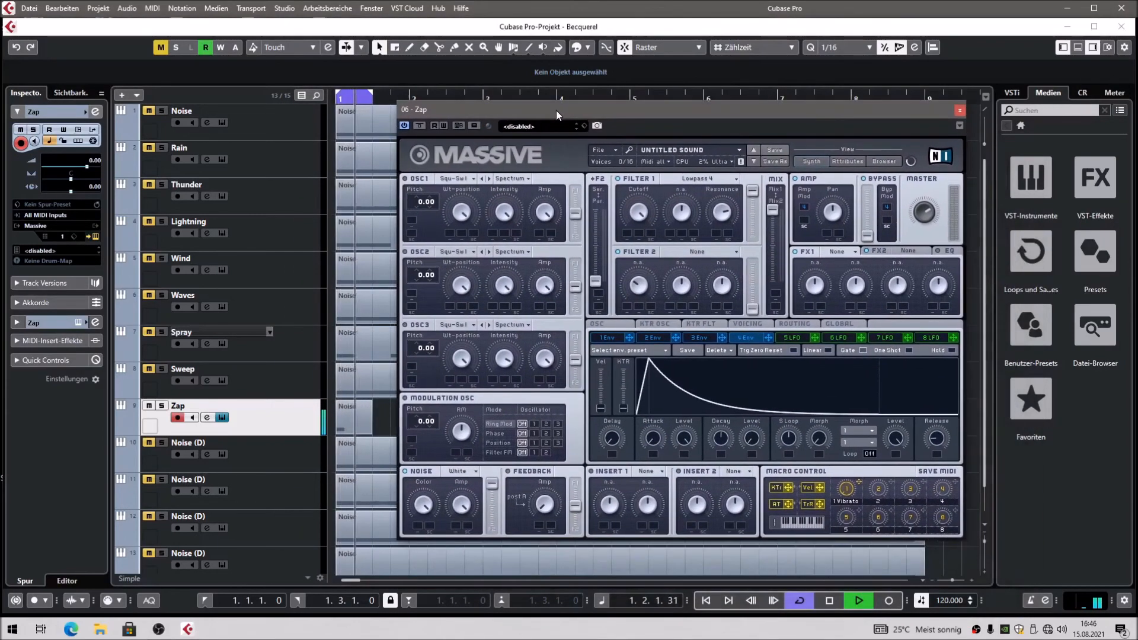
pyautogui.press('space')
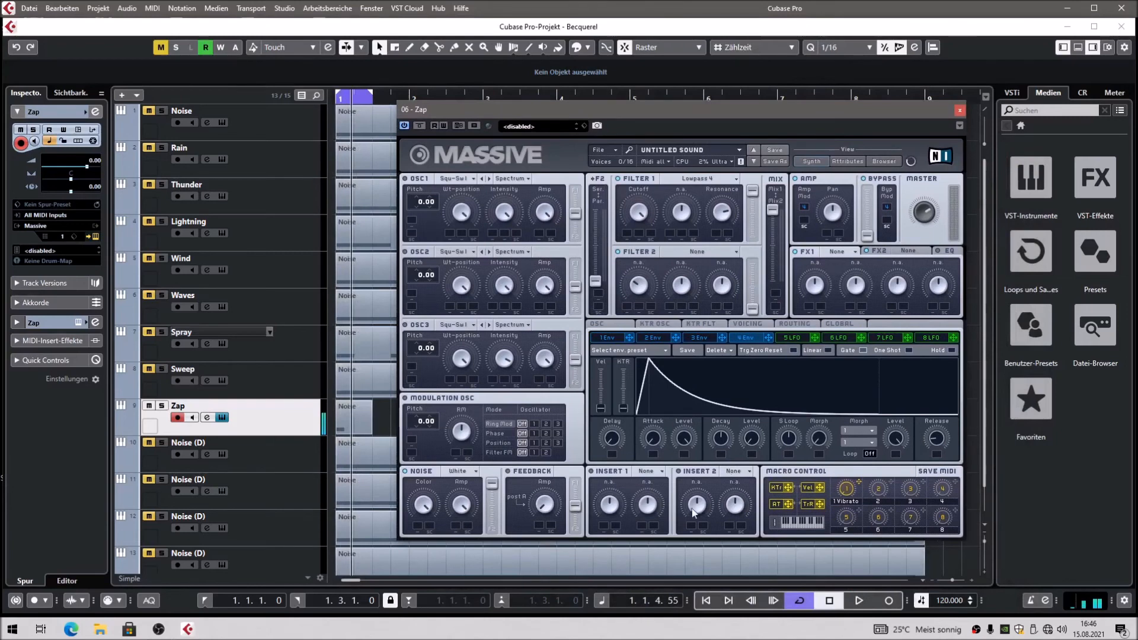
# Turn Filter 1's cutoff down to minimum and modulate it upward with envelope 1
pyautogui.click(611, 340)
pyautogui.moveTo(626, 230); pyautogui.dragTo(629, 349)
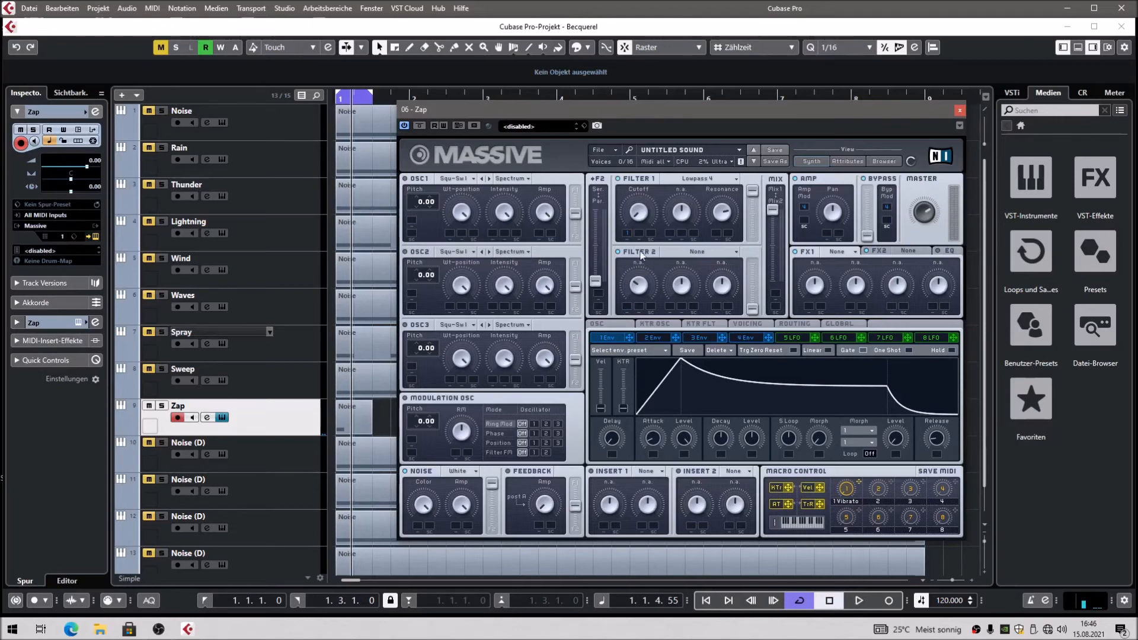
pyautogui.moveTo(627, 237); pyautogui.dragTo(616, 133)
# Shorten envelope 1's attack, lower its decay level to zero and shorten its decay while auditioning the loop
pyautogui.moveTo(653, 439); pyautogui.dragTo(668, 499)
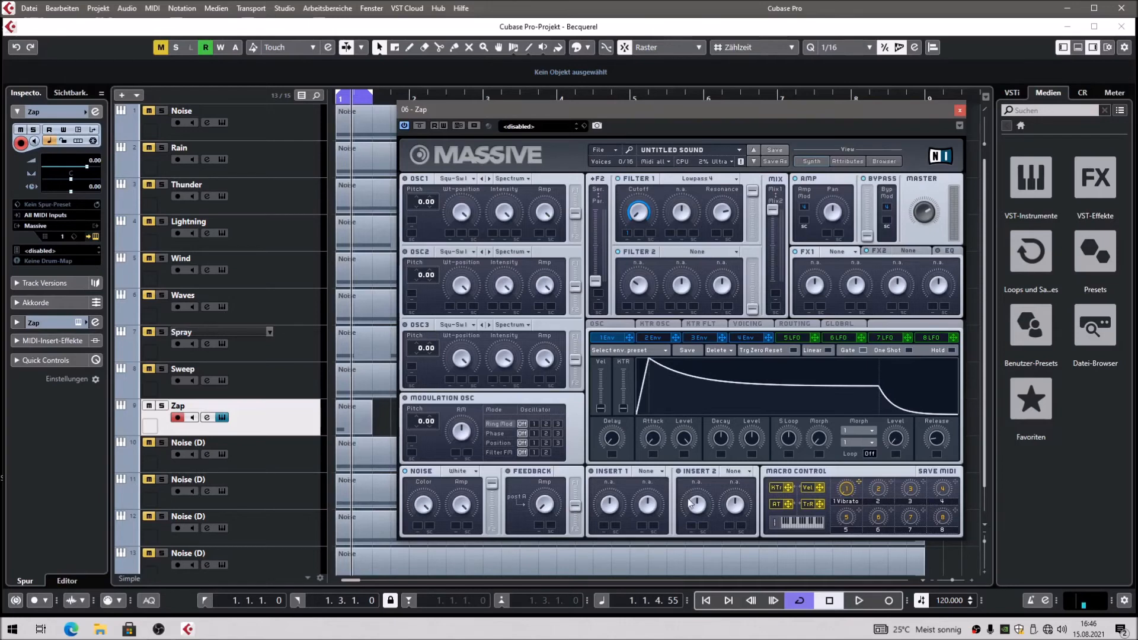
pyautogui.moveTo(751, 442); pyautogui.dragTo(750, 478)
pyautogui.press('space')
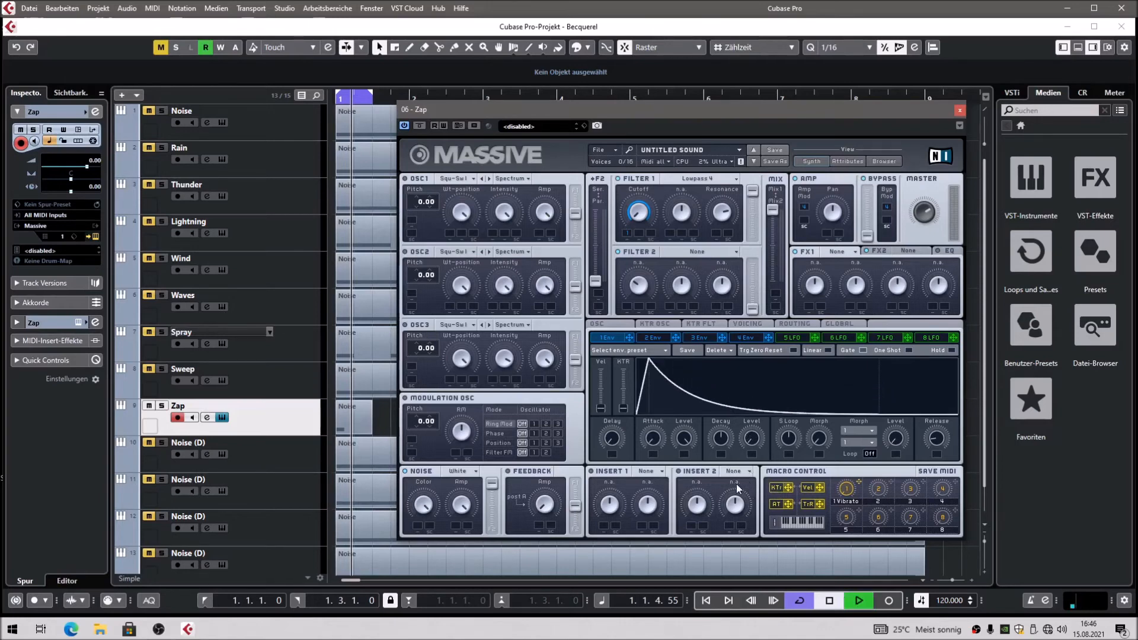
pyautogui.moveTo(721, 439); pyautogui.dragTo(718, 449)
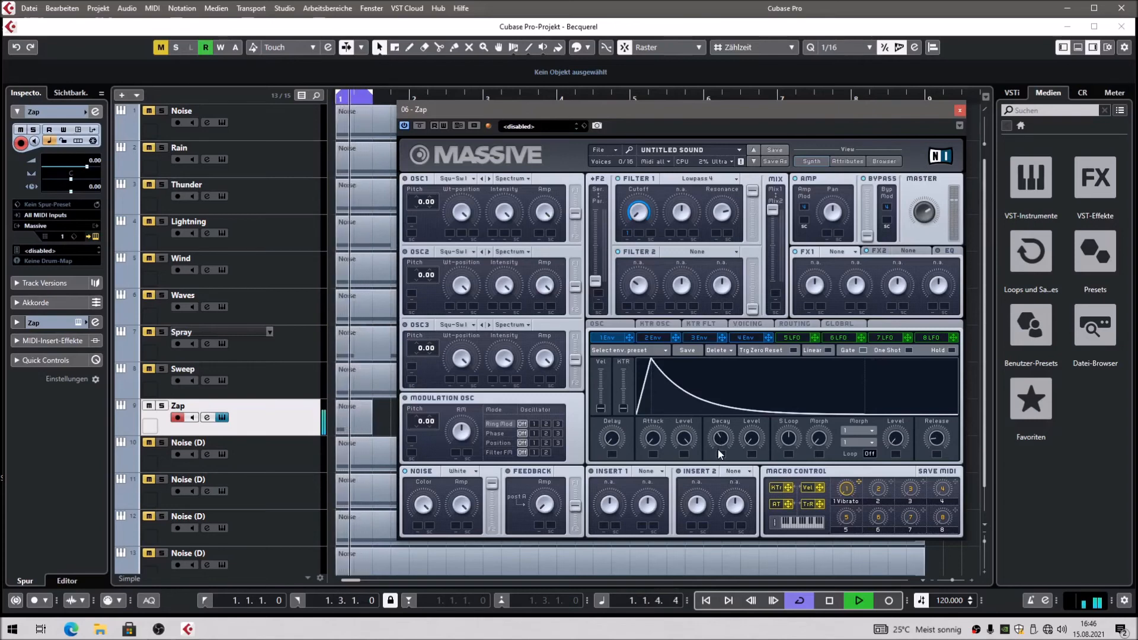
pyautogui.press('space')
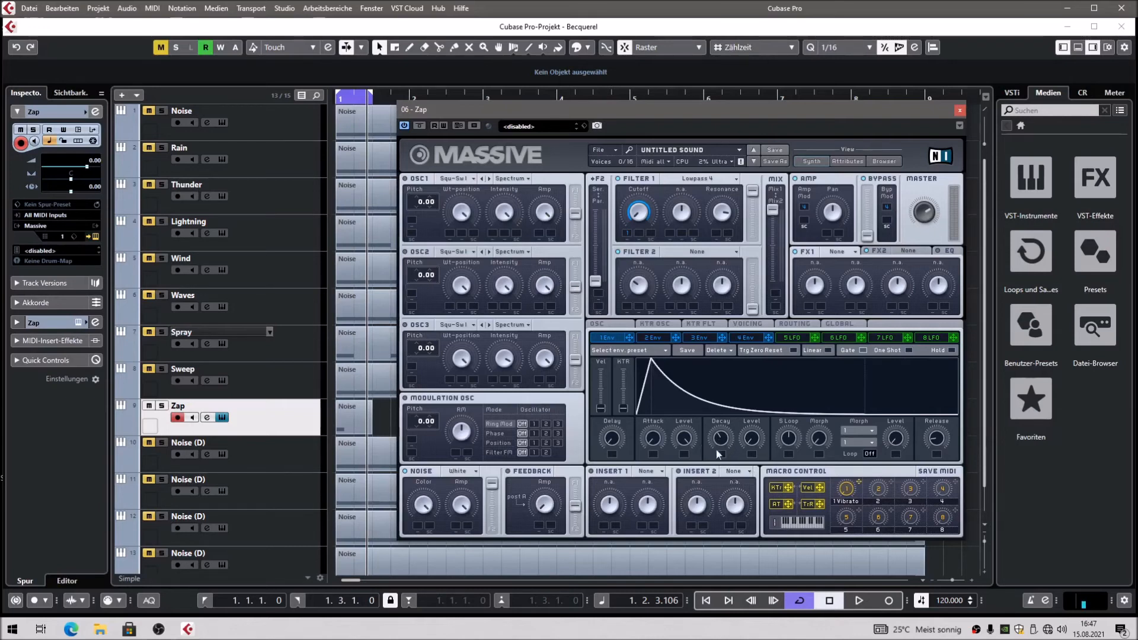
# Fine-tune the decay of envelopes 1 and 4 while looping the Zap, and close the Massive window
pyautogui.press('space')
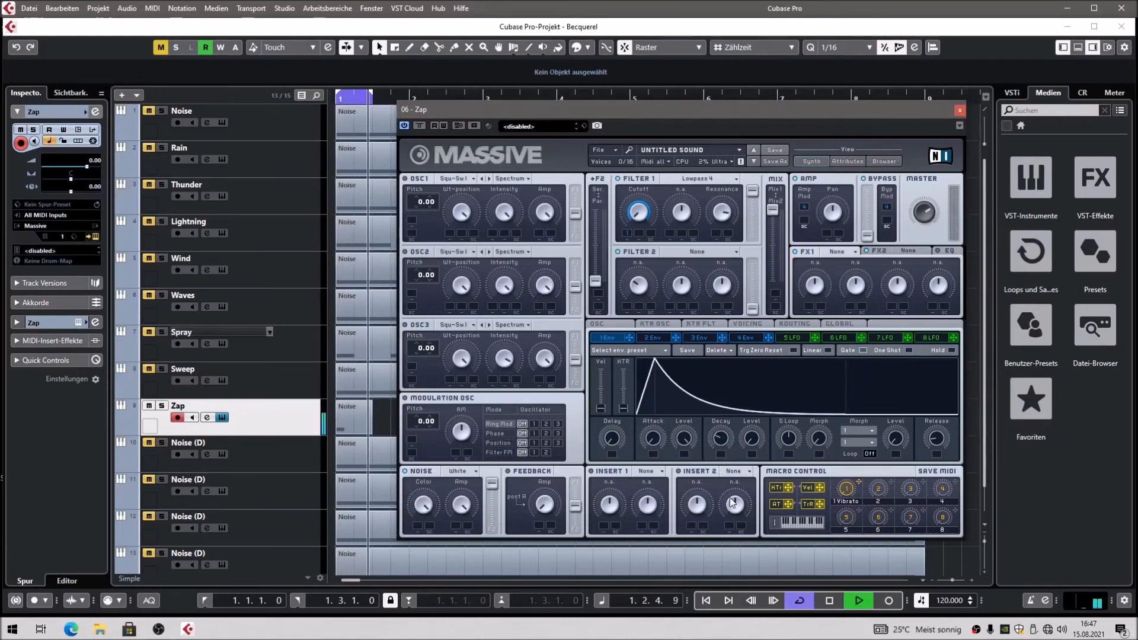
pyautogui.press('space')
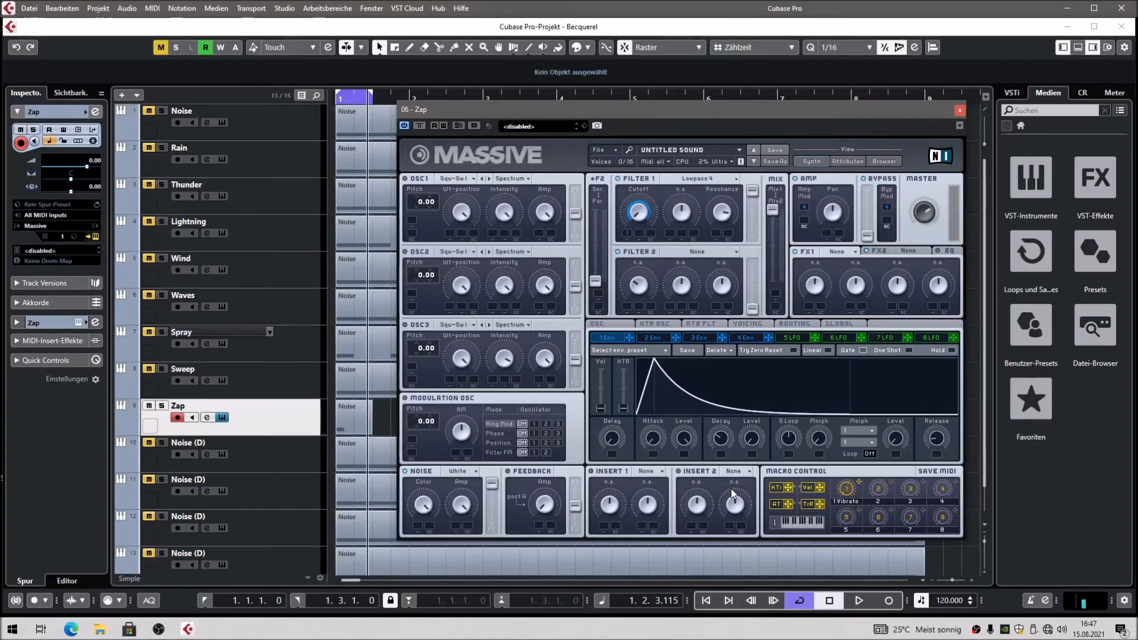
pyautogui.press('space')
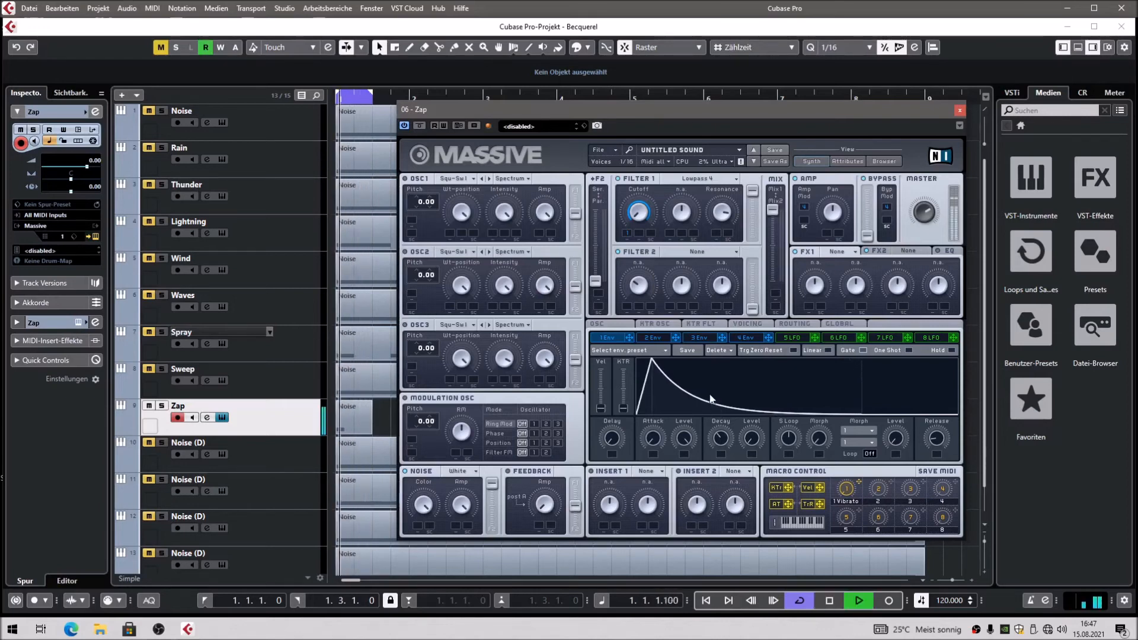
pyautogui.click(747, 337)
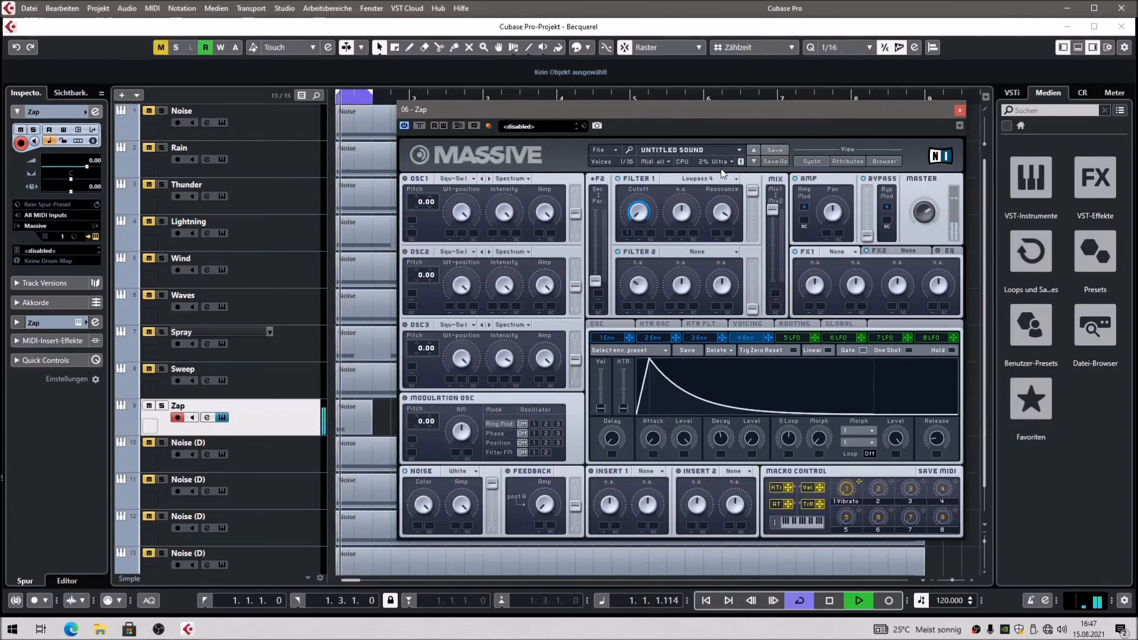
pyautogui.press('space')
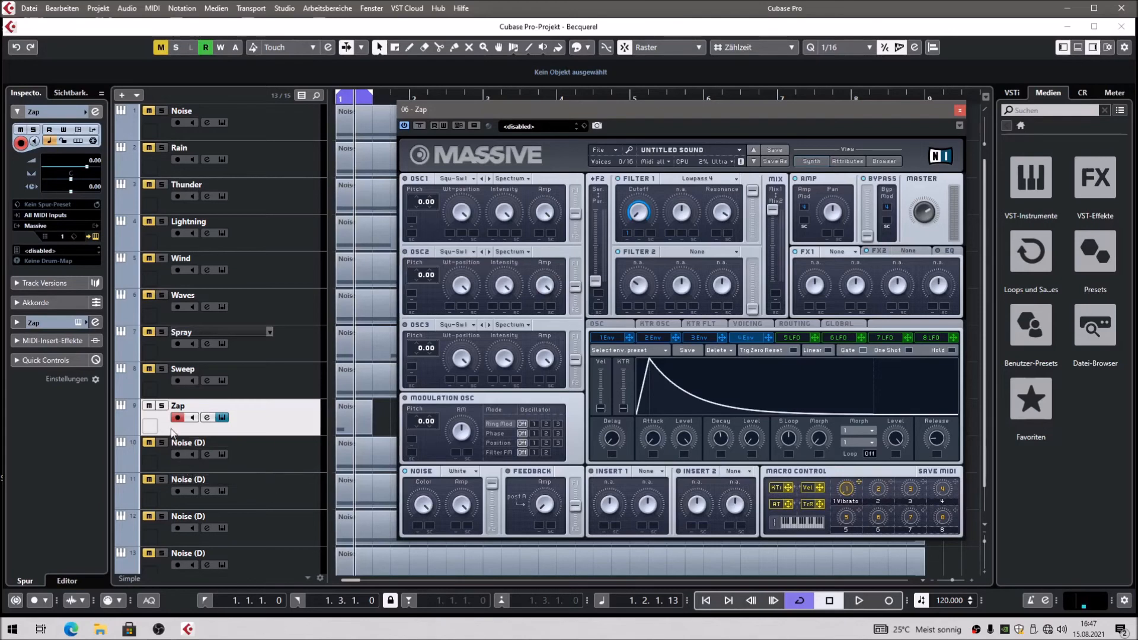
pyautogui.click(959, 110)
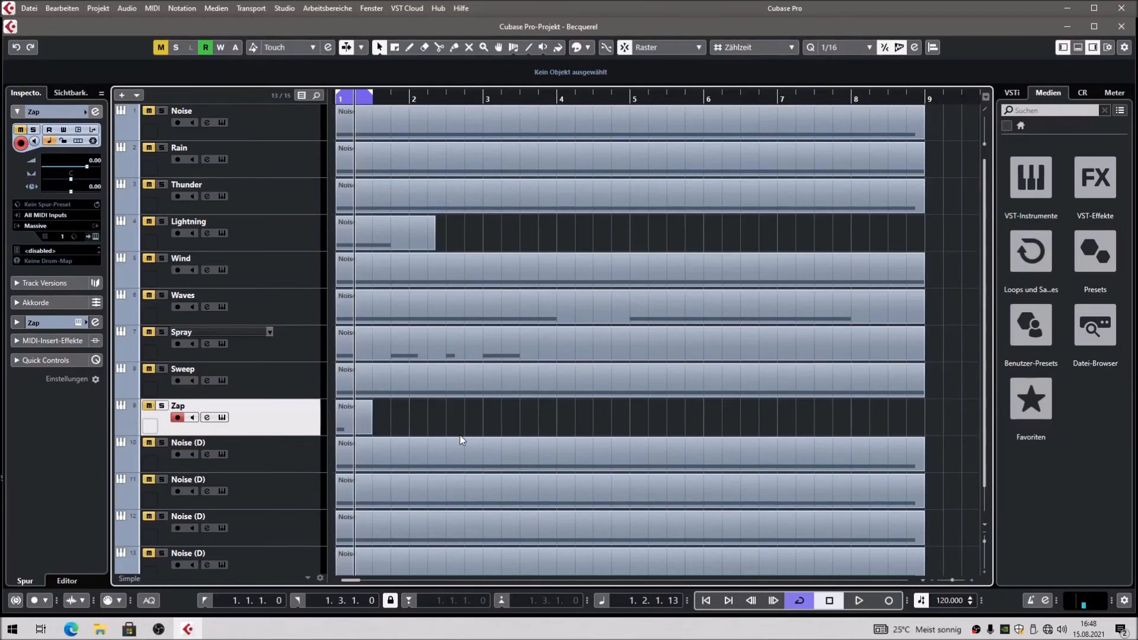
# Mute the Zap track, and unmute track 10 below it and rename it as Ambience
pyautogui.scroll(-1, 465, 465)
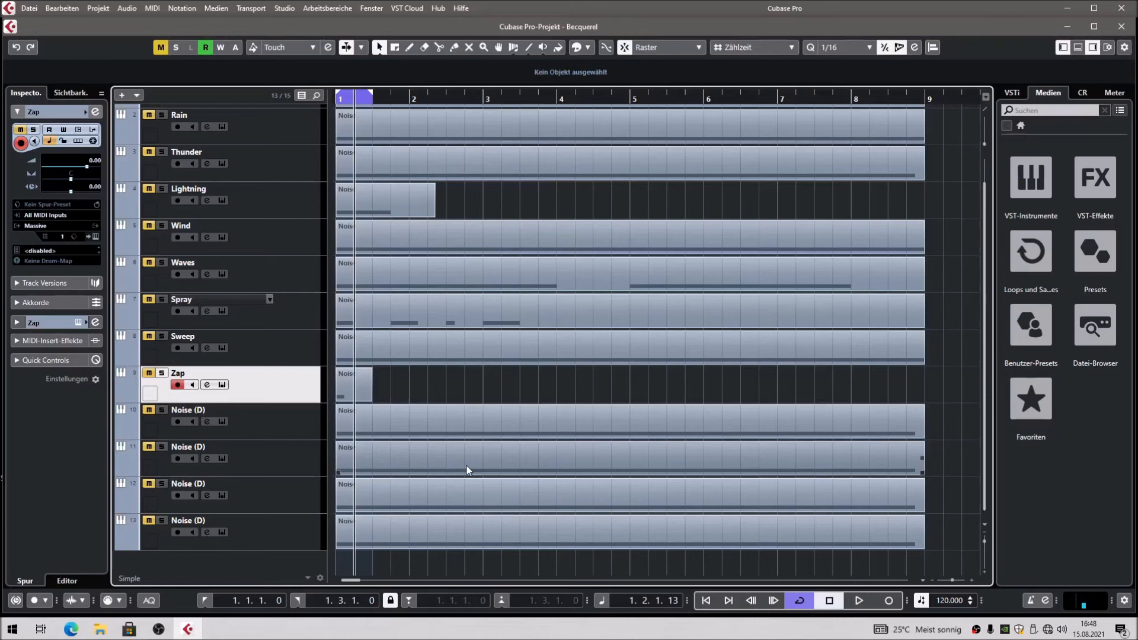
pyautogui.click(165, 418)
pyautogui.click(148, 409)
pyautogui.doubleClick(177, 410)
pyautogui.write('Ambie')
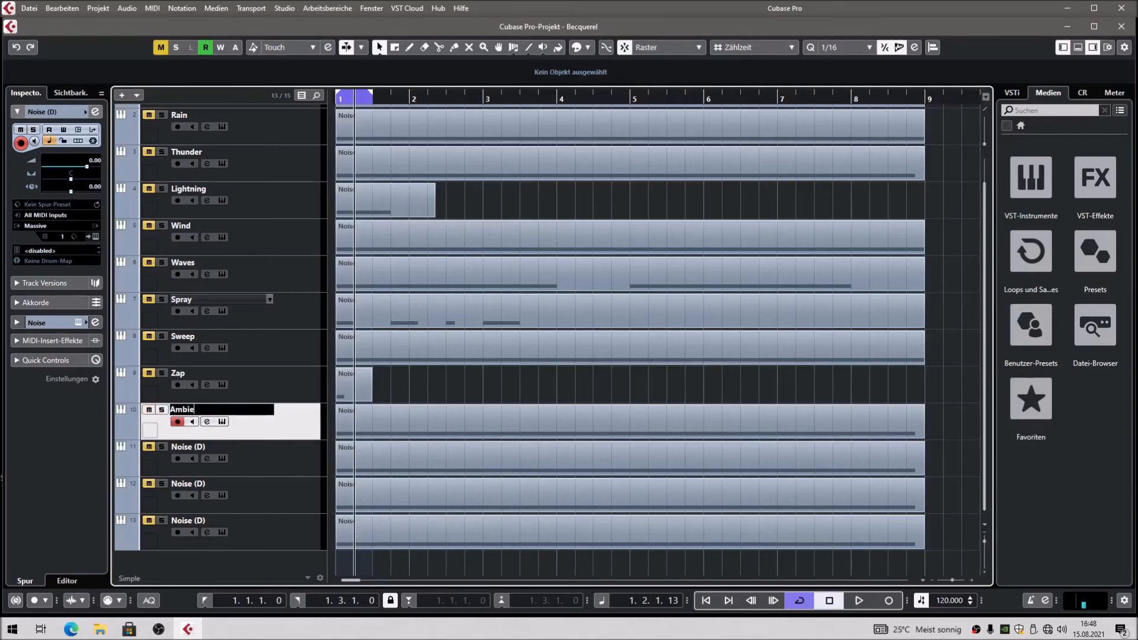
pyautogui.write('nce')
pyautogui.press('Return')
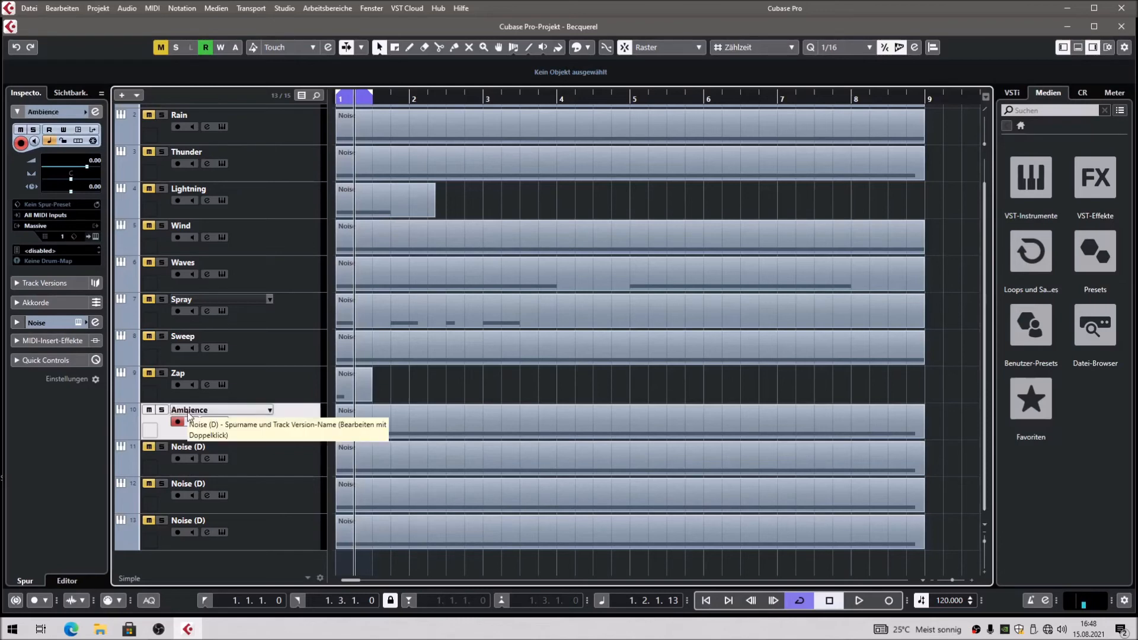
# Set the loop range to the Ambience part and extend its C1 note to the part's end at bar 9
pyautogui.click(467, 418)
pyautogui.doubleClick(456, 418)
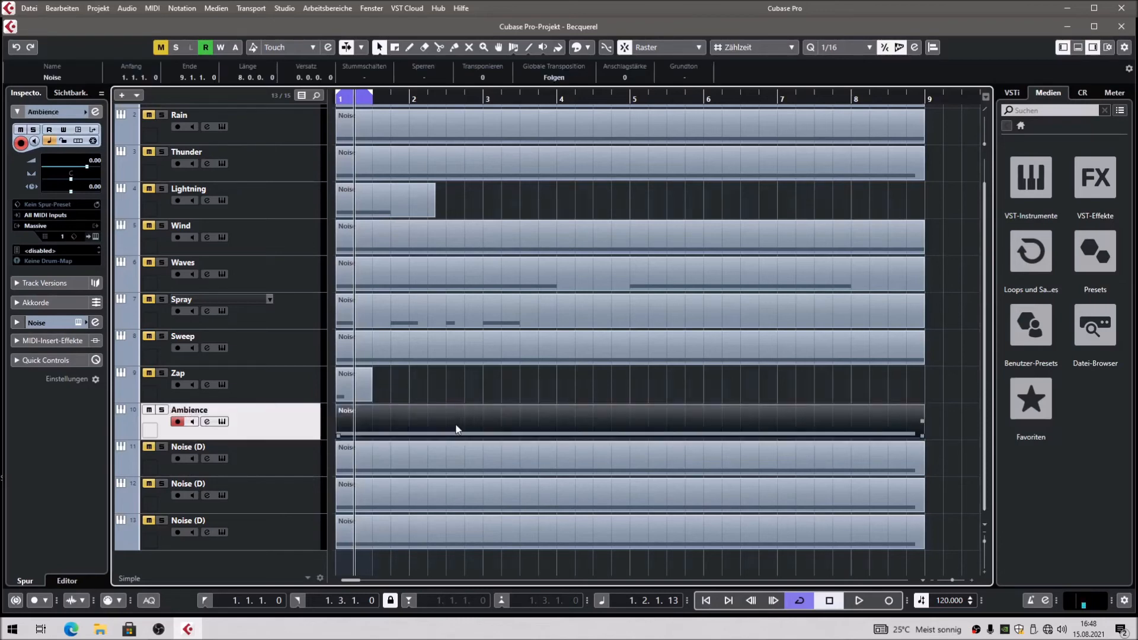
pyautogui.click(950, 377)
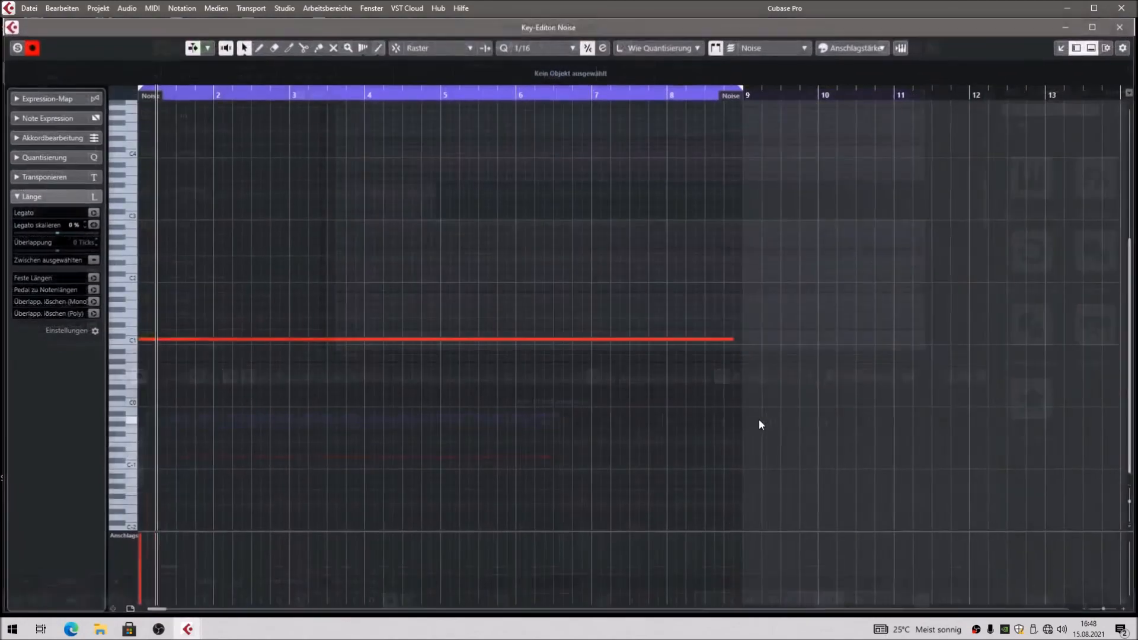
pyautogui.scroll(3, 470, 212)
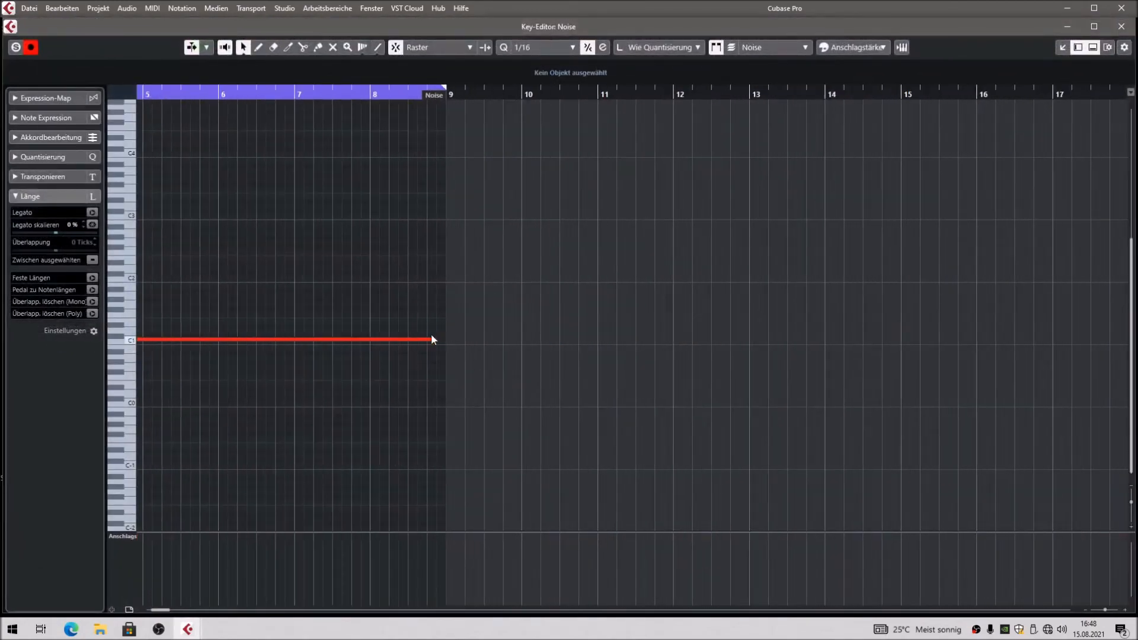
pyautogui.moveTo(436, 340); pyautogui.dragTo(446, 340)
pyautogui.click(413, 296)
pyautogui.click(1120, 26)
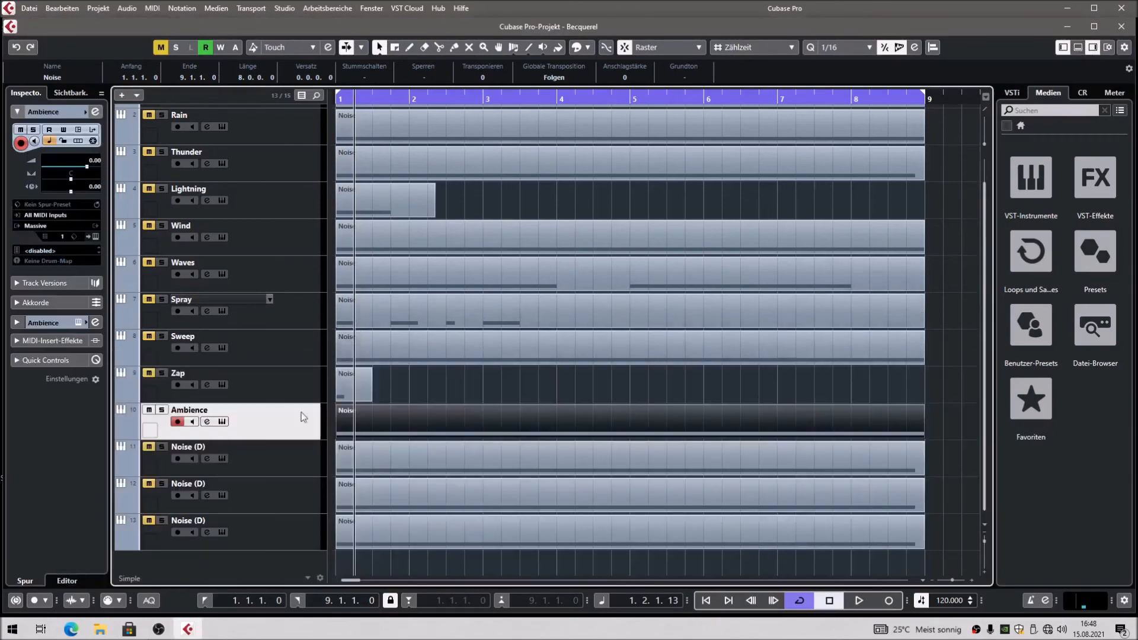
# Lengthen the release and attack of envelope 4 in the Ambience track's Massive, audition the sound, and close the instrument
pyautogui.click(92, 235)
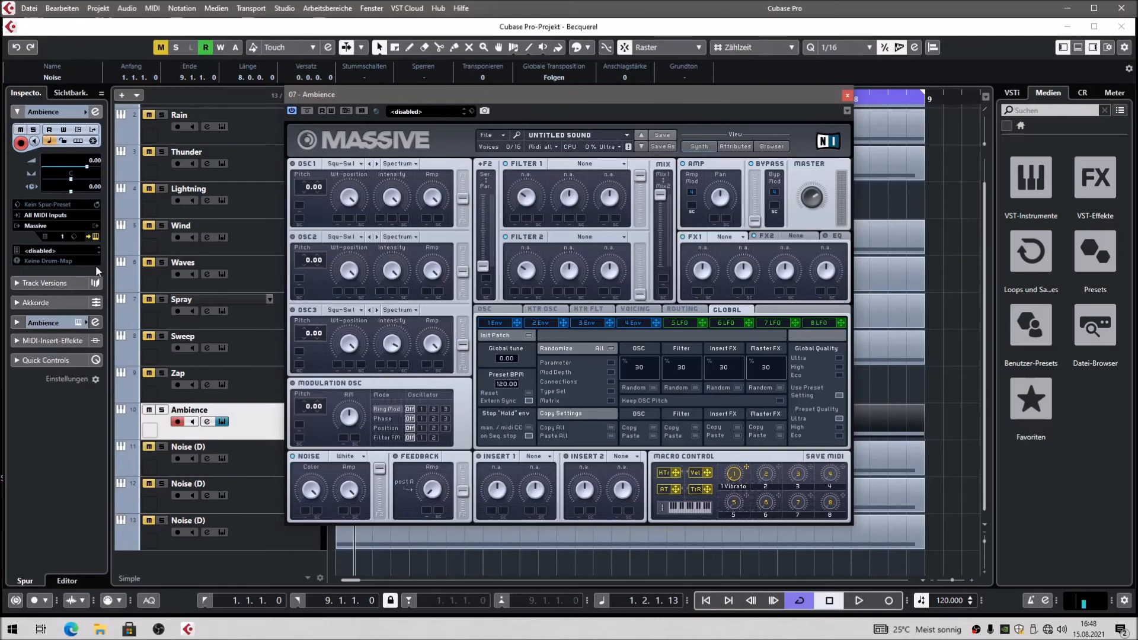
pyautogui.click(629, 324)
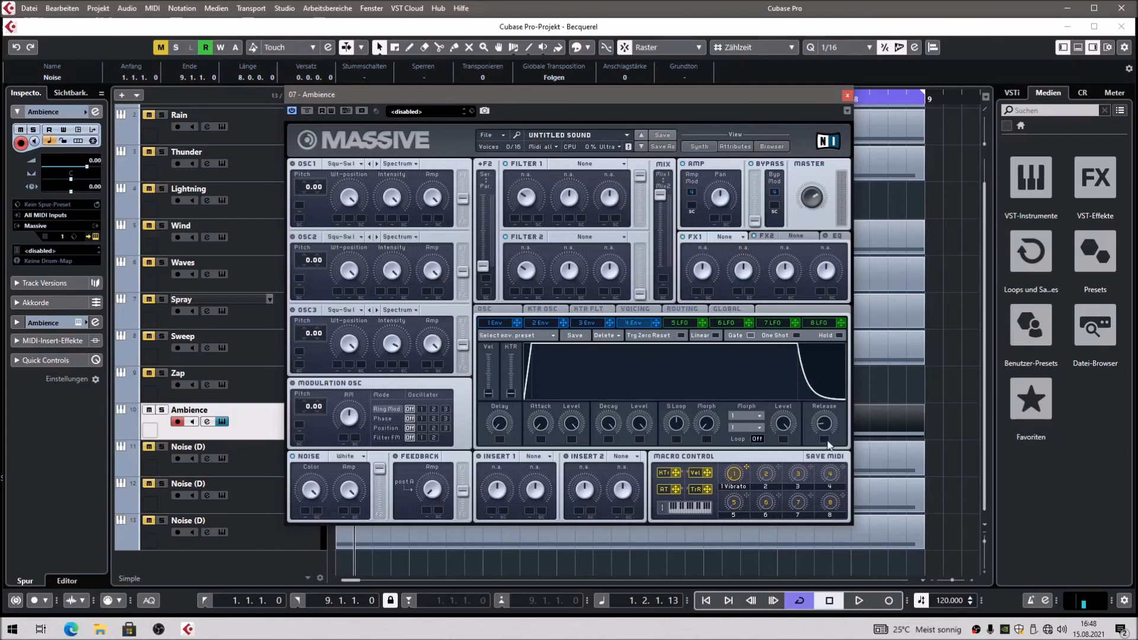
pyautogui.moveTo(825, 427); pyautogui.dragTo(812, 372)
pyautogui.press('space')
pyautogui.moveTo(541, 423); pyautogui.dragTo(538, 390)
pyautogui.press('space')
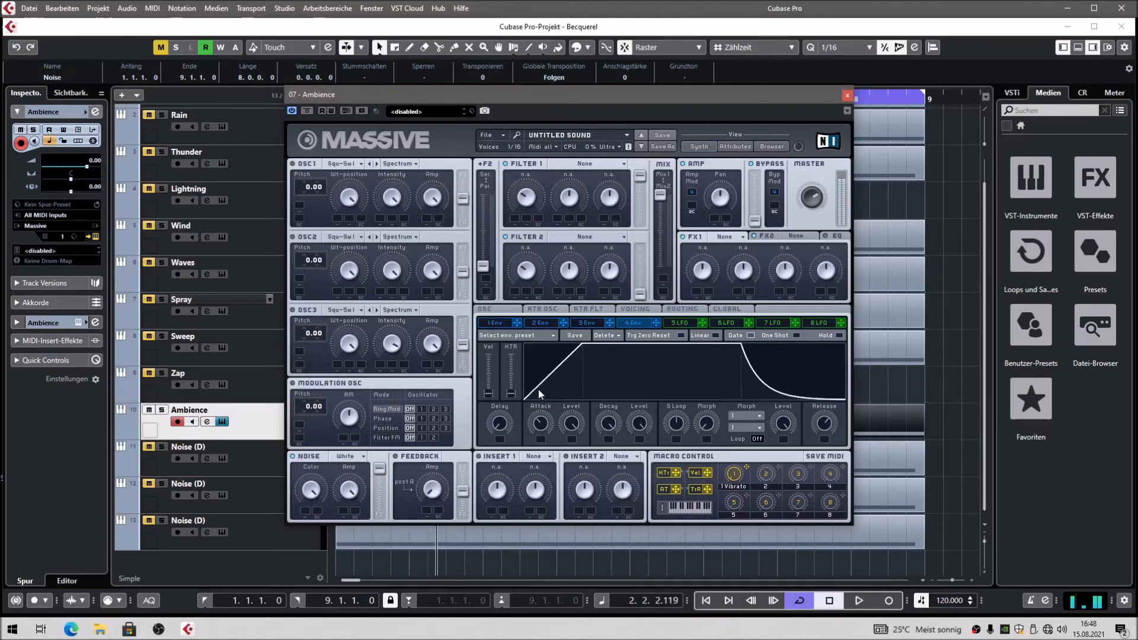
pyautogui.press('space')
pyautogui.press('space')
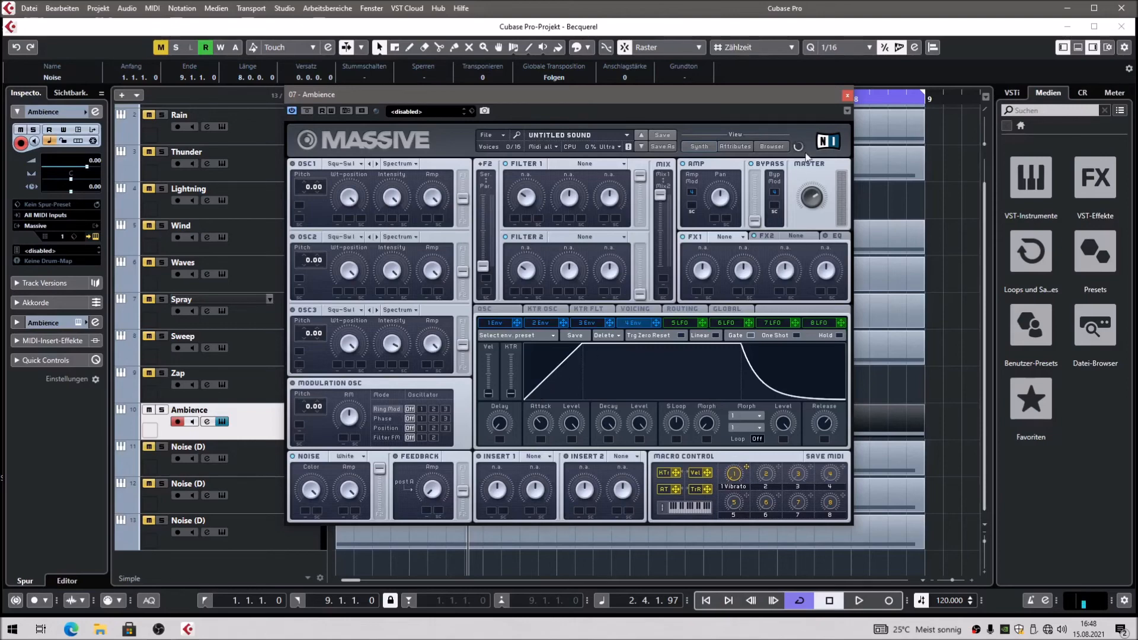
pyautogui.click(847, 95)
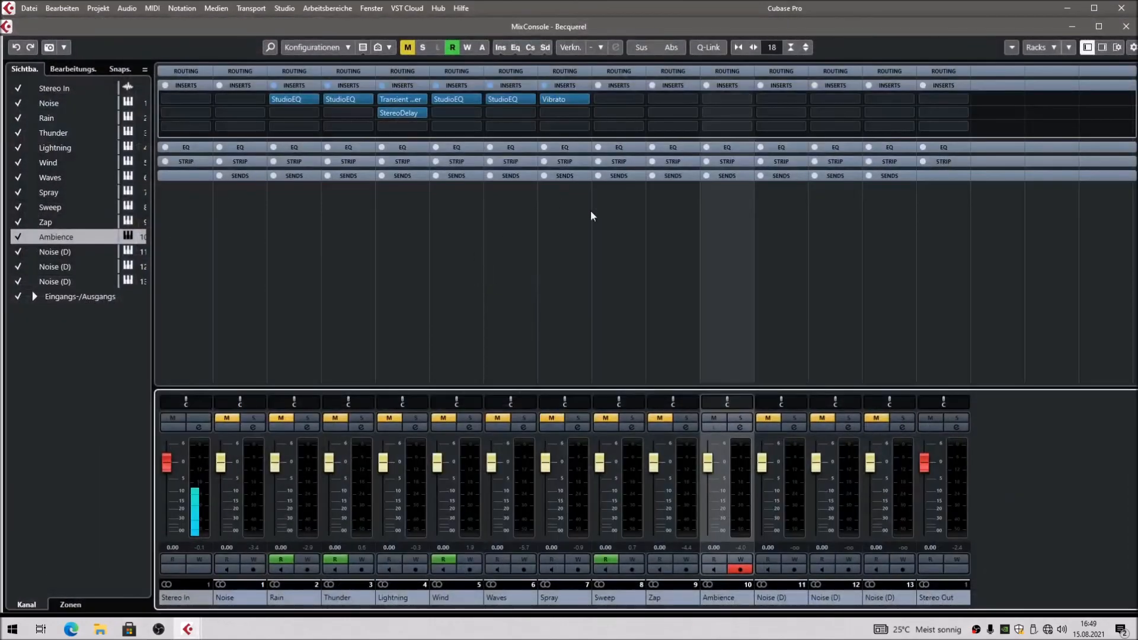
# Insert StudioEQ in the Ambience channel's first insert slot and set bands 1 and 4 to Cut
pyautogui.click(726, 99)
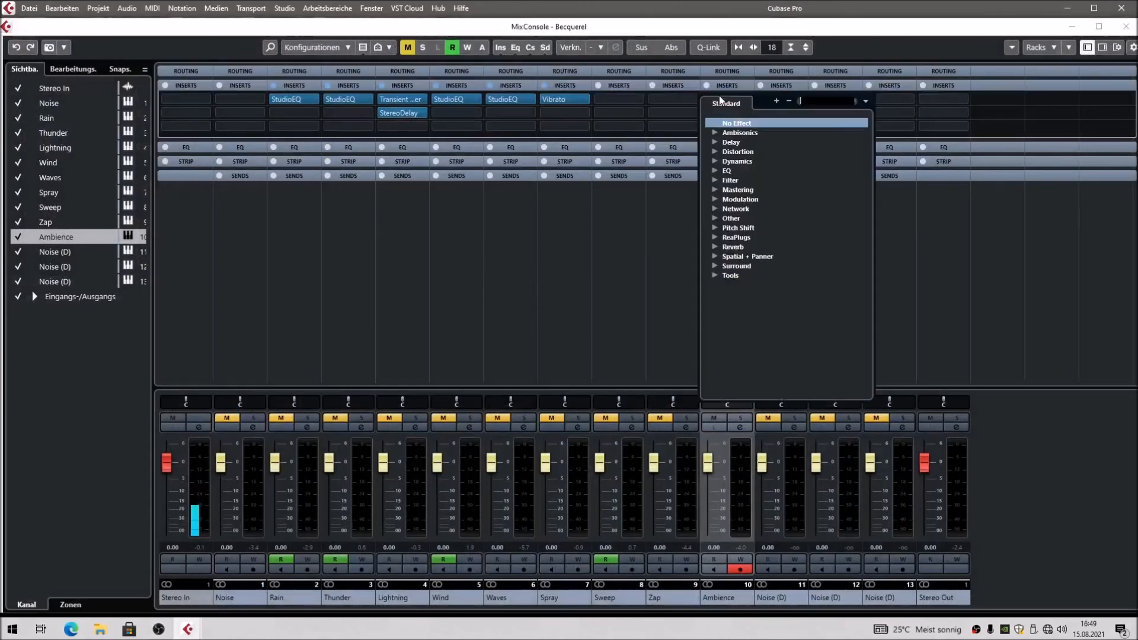
pyautogui.click(715, 171)
pyautogui.click(748, 228)
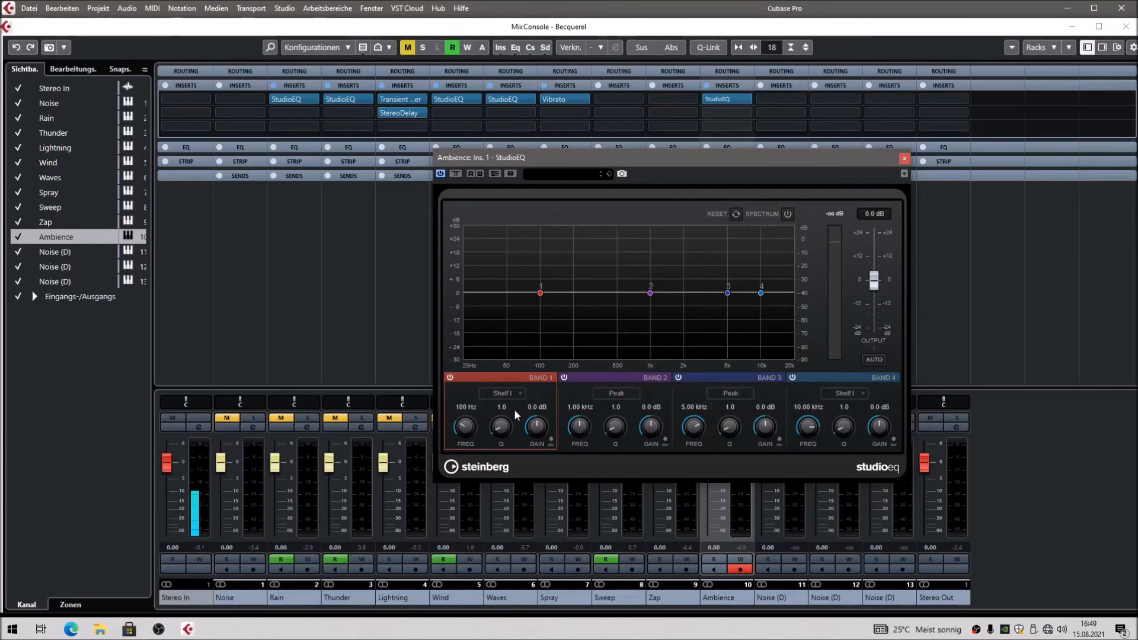
pyautogui.click(503, 392)
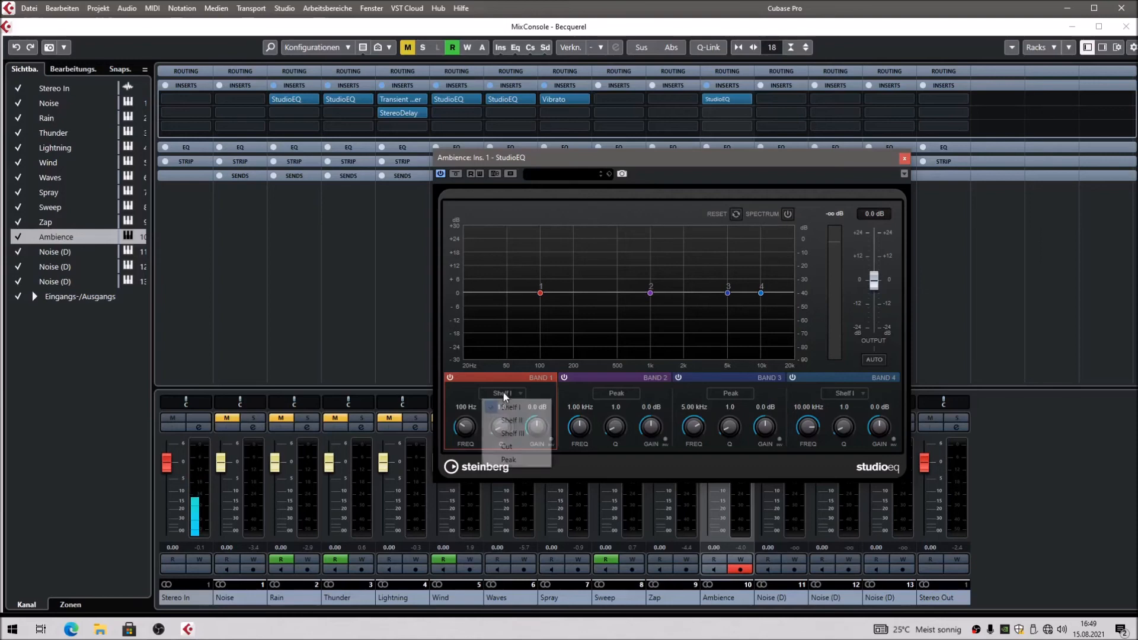
pyautogui.click(519, 448)
pyautogui.click(850, 392)
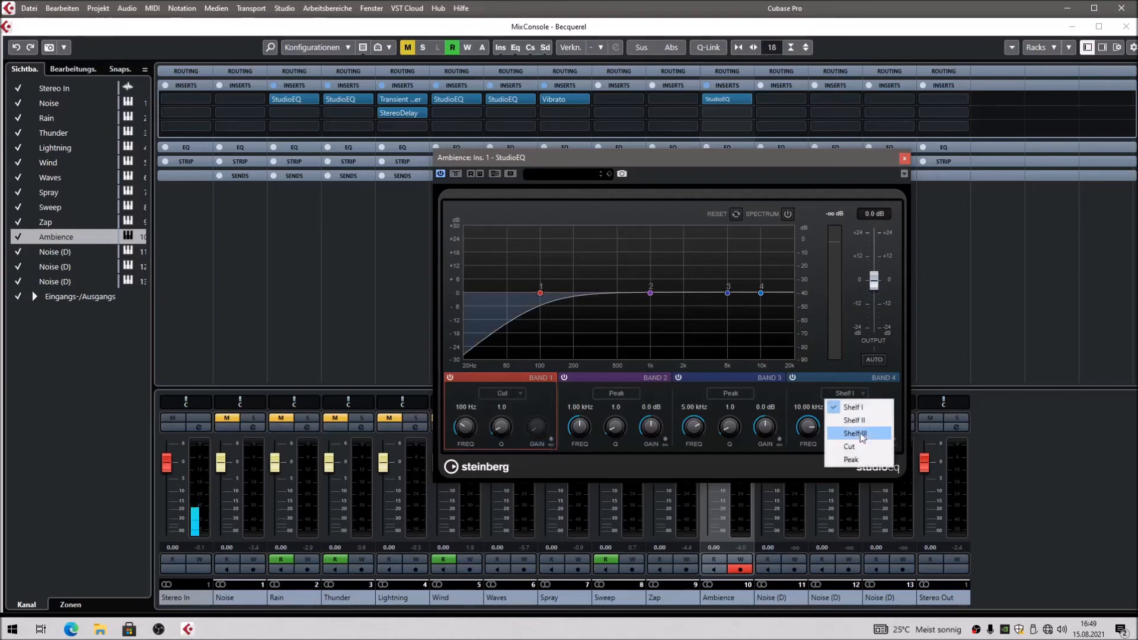
pyautogui.click(852, 445)
# While auditioning, set StudioEQ band 4 to 320 Hz and band 1 to 119 Hz, both with Q 0.5, and close the EQ
pyautogui.press('space')
pyautogui.moveTo(809, 424); pyautogui.dragTo(799, 464)
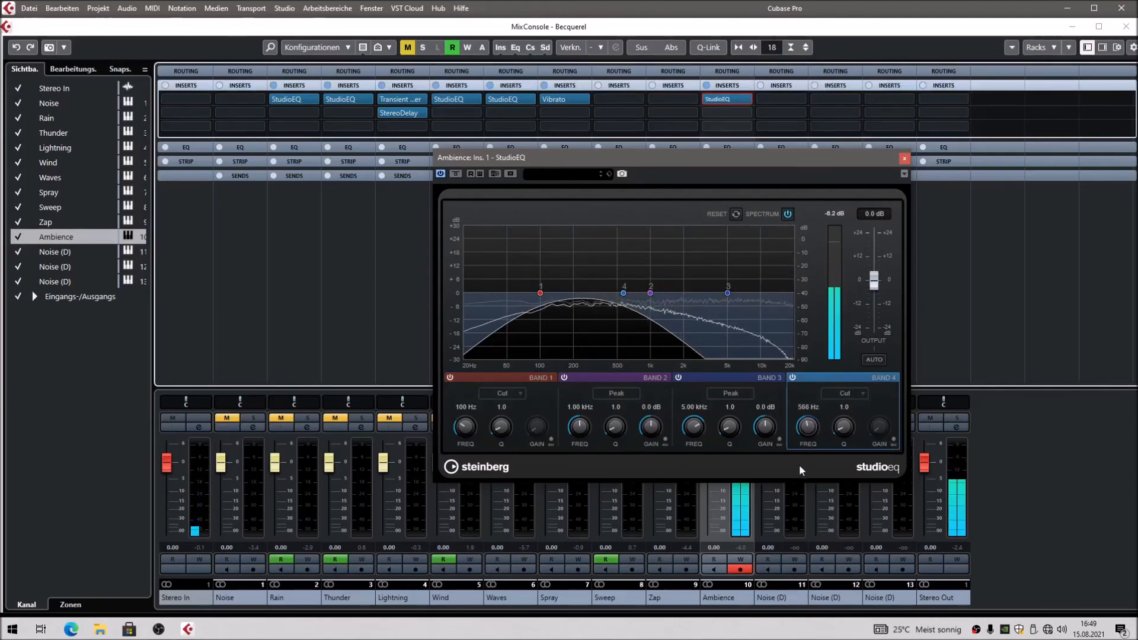
pyautogui.moveTo(845, 425); pyautogui.dragTo(844, 449)
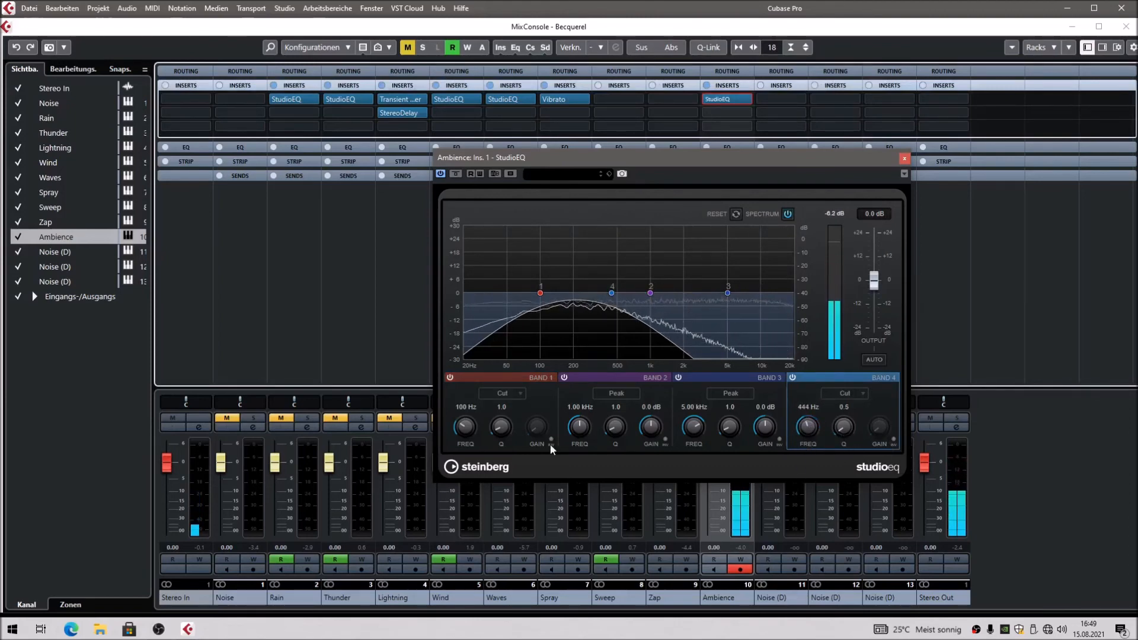
pyautogui.moveTo(500, 427); pyautogui.dragTo(447, 364)
pyautogui.moveTo(809, 427); pyautogui.dragTo(802, 453)
pyautogui.click(465, 425)
pyautogui.moveTo(465, 425); pyautogui.dragTo(465, 443)
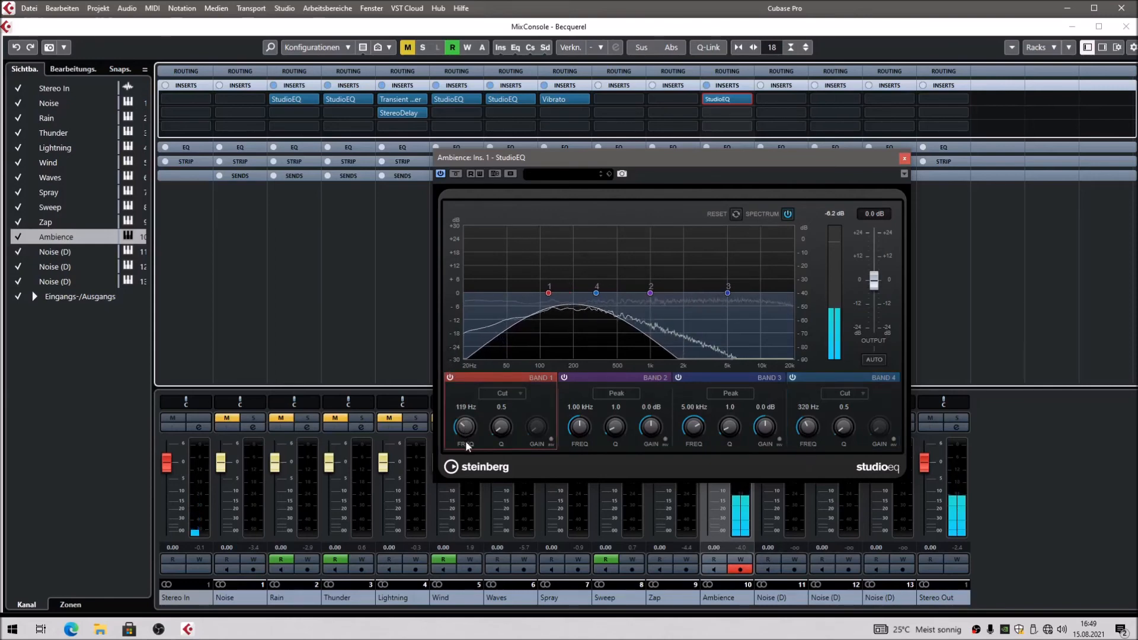
pyautogui.click(904, 158)
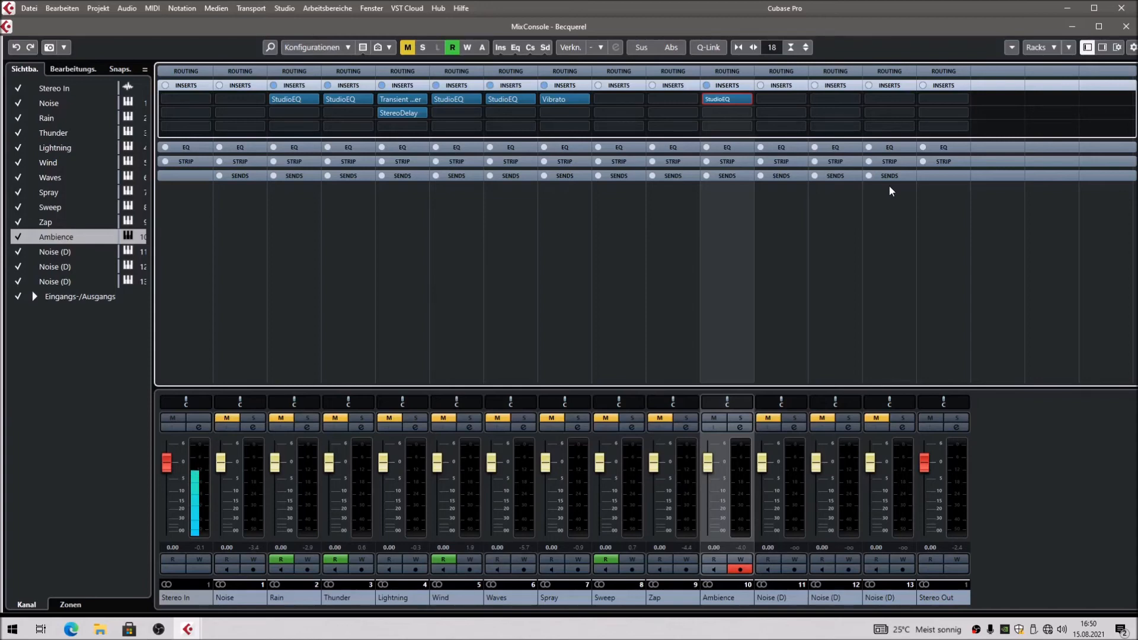
# Insert the REVerence reverb in the Ambience channel's second insert slot
pyautogui.click(734, 111)
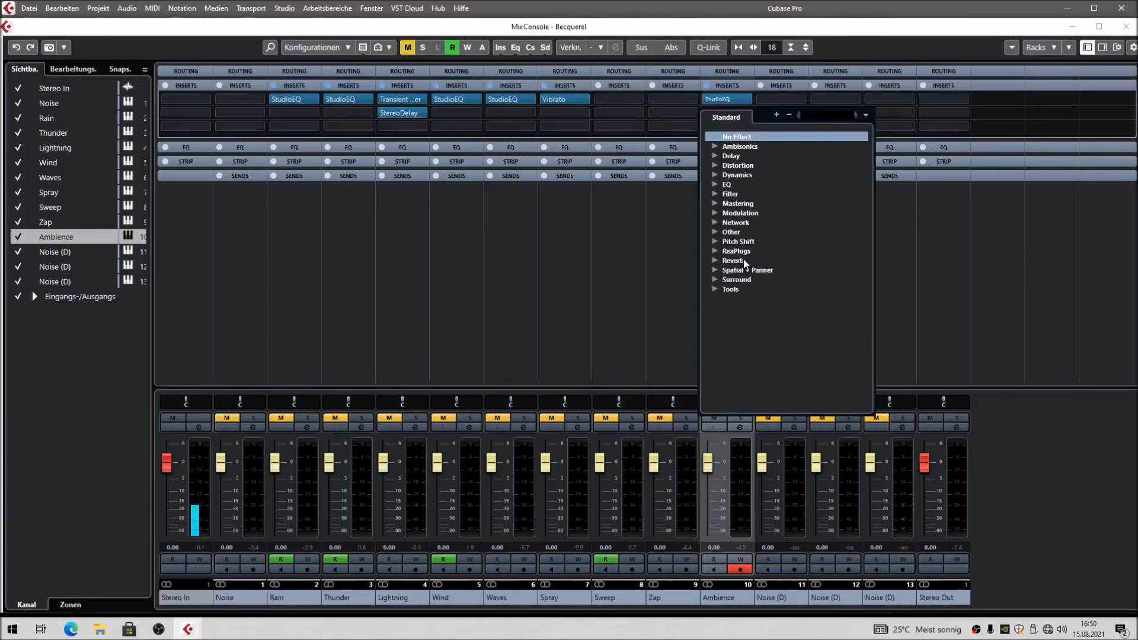
pyautogui.click(714, 262)
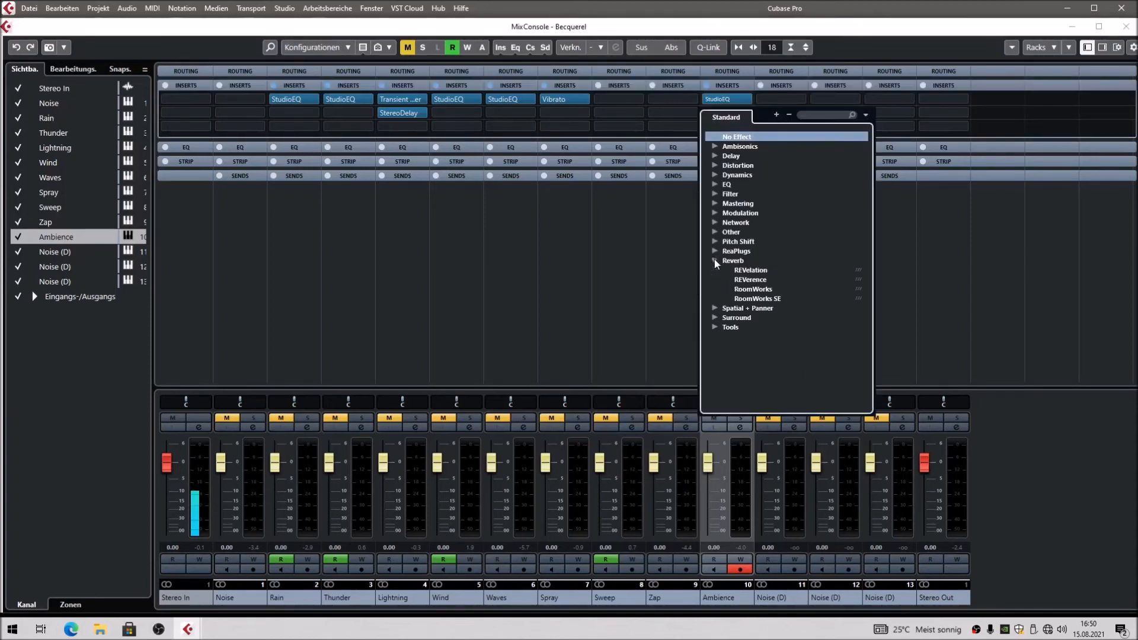
pyautogui.click(751, 280)
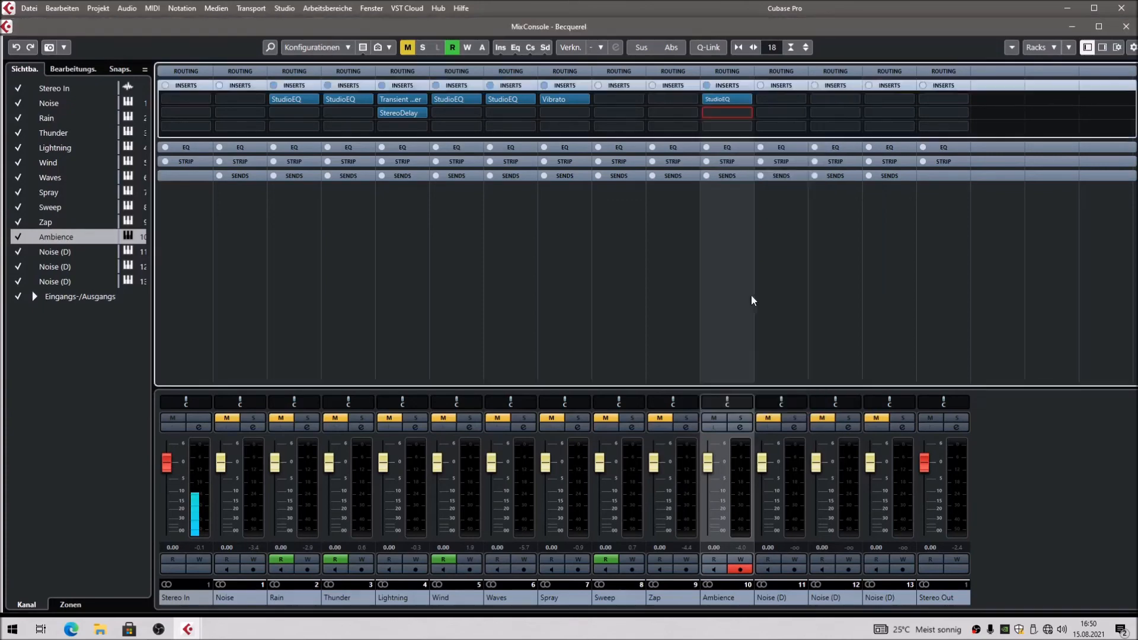
pyautogui.moveTo(407, 219); pyautogui.dragTo(475, 208)
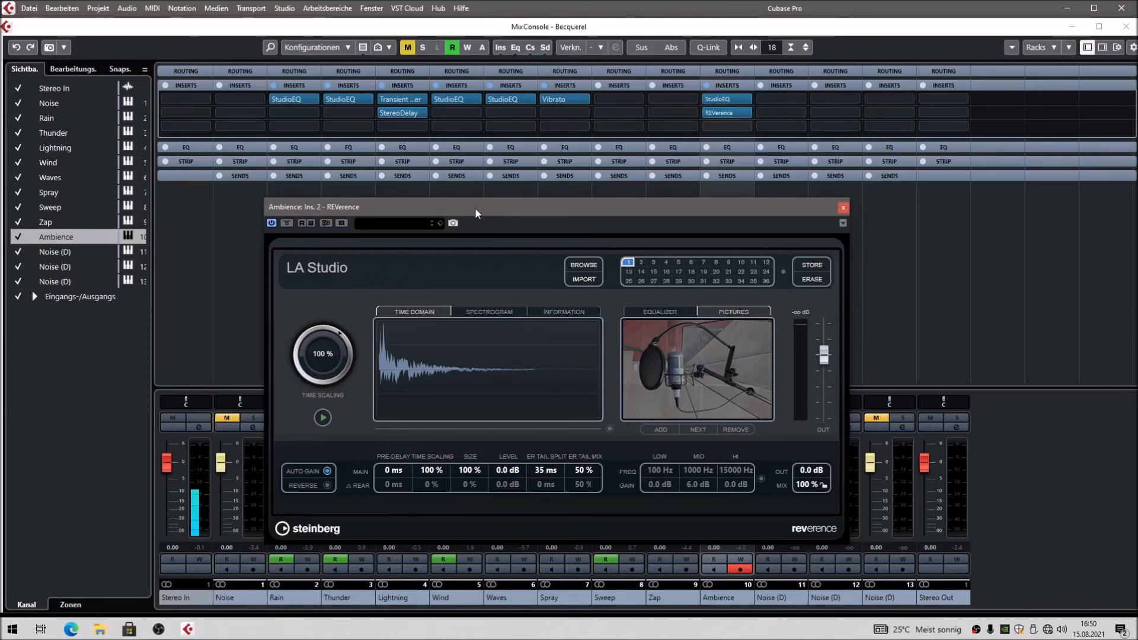
# Try the Tunnel preset in REVerence with its output raised to 9.8 dB
pyautogui.click(391, 227)
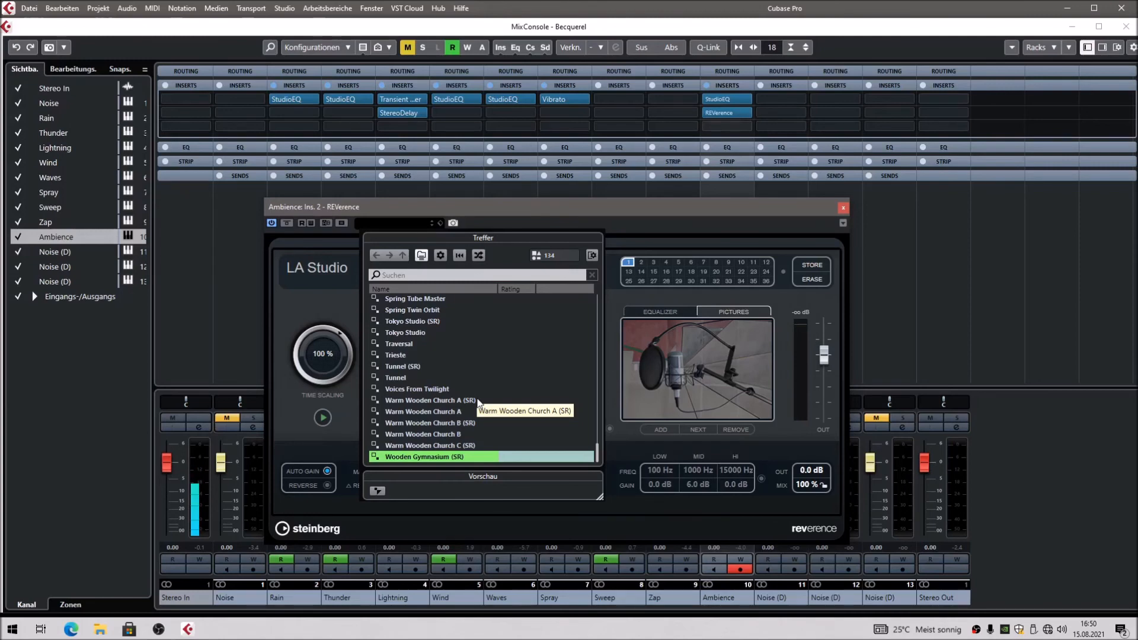
pyautogui.click(396, 378)
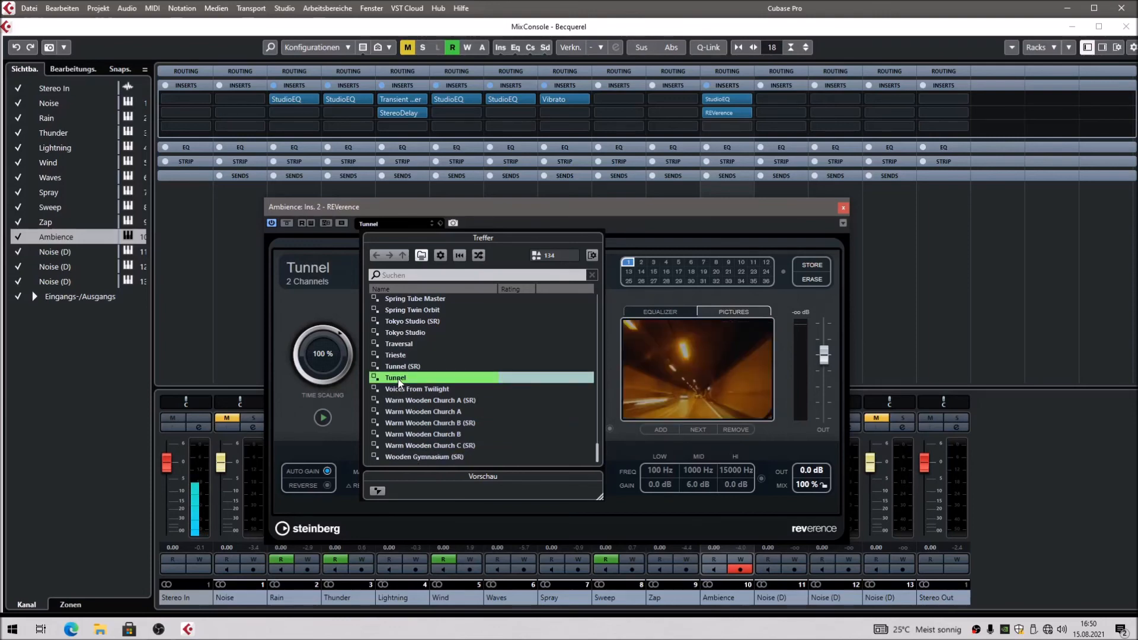
pyautogui.doubleClick(398, 380)
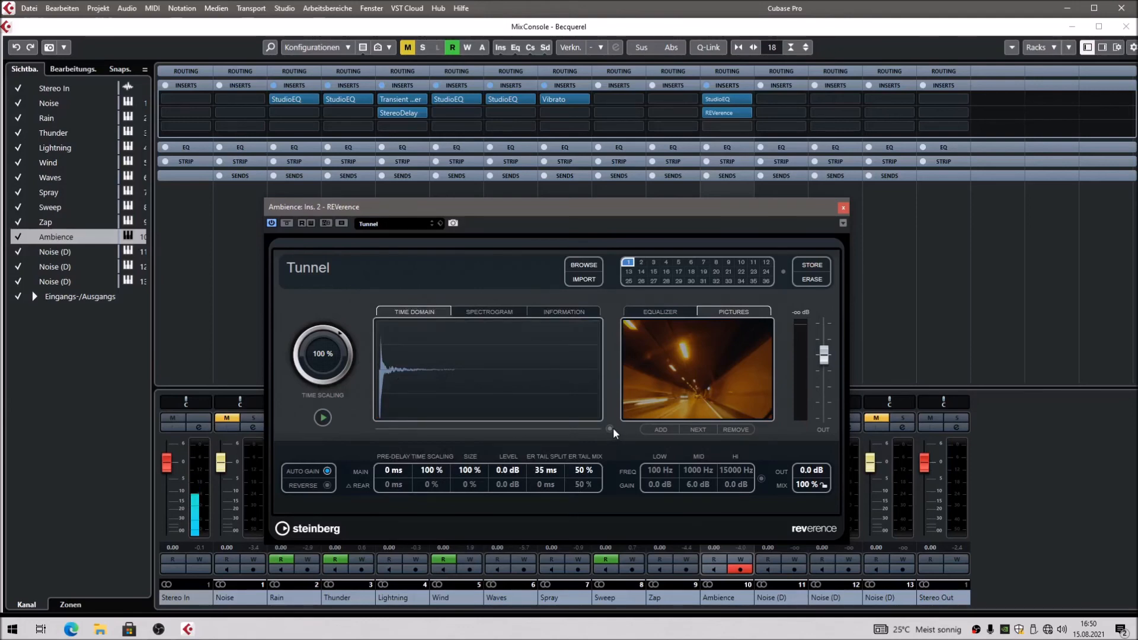
pyautogui.moveTo(500, 207); pyautogui.dragTo(536, 202)
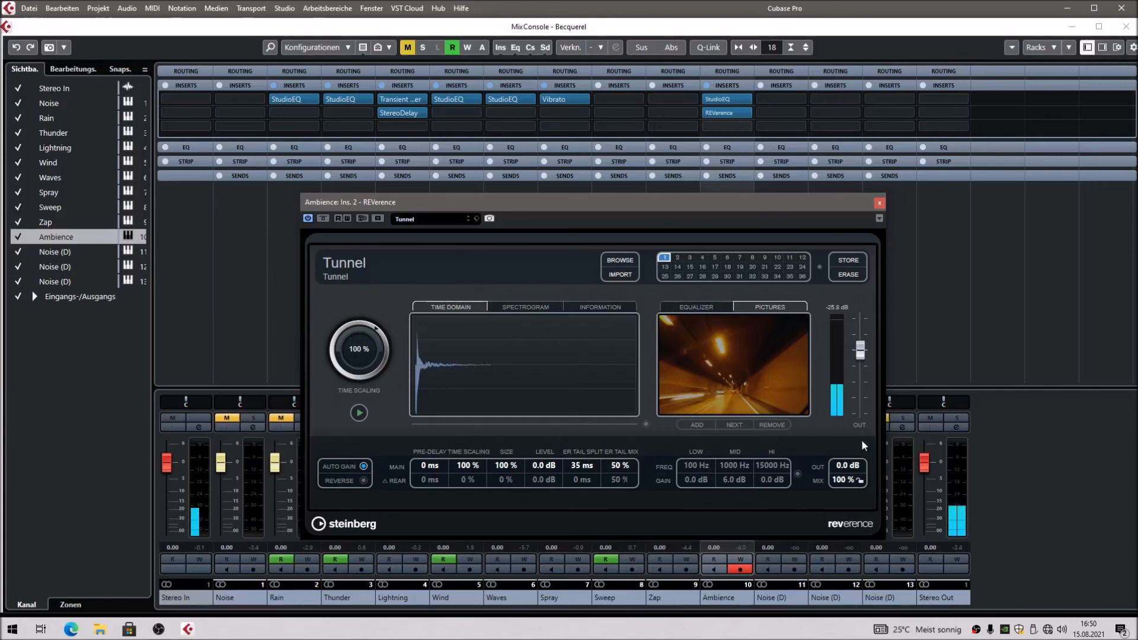
pyautogui.moveTo(859, 354); pyautogui.dragTo(860, 329)
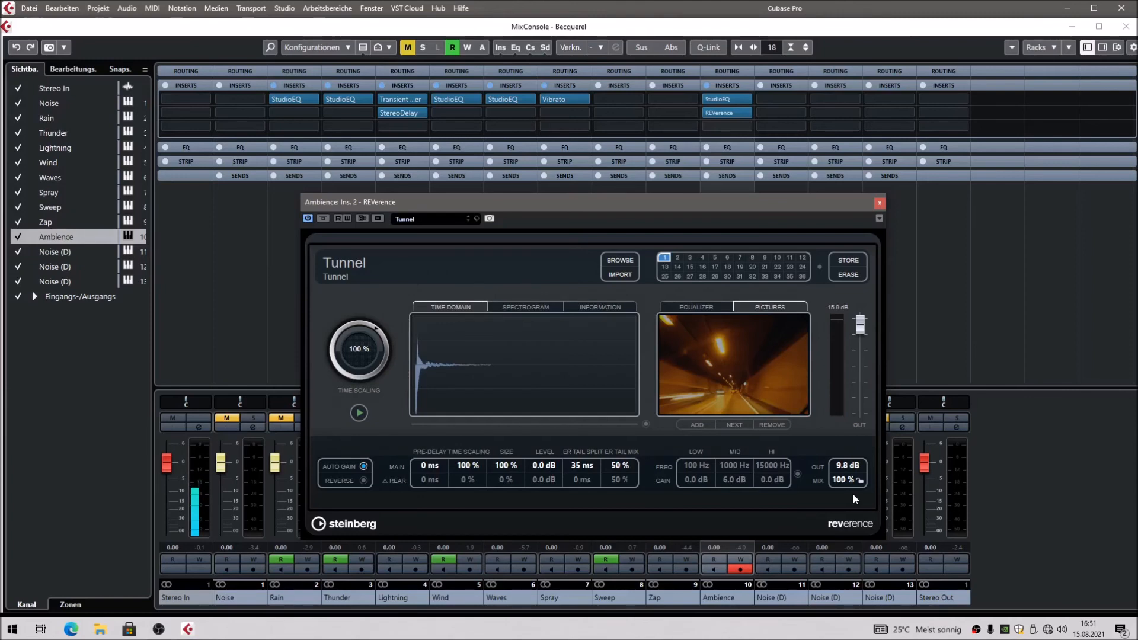
pyautogui.moveTo(542, 203); pyautogui.dragTo(718, 182)
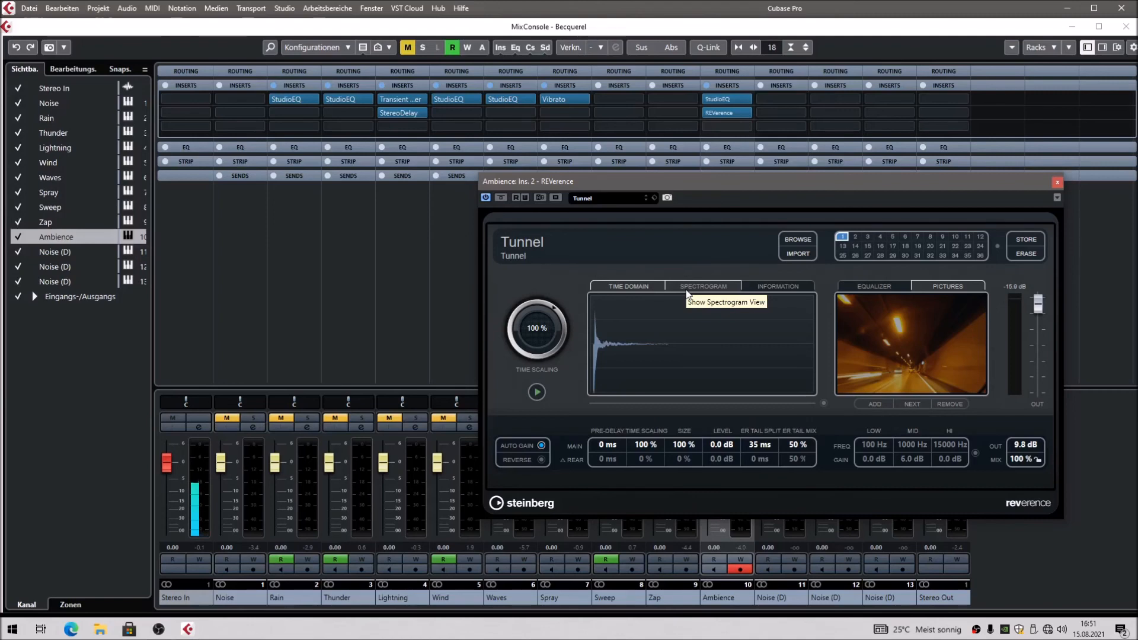
pyautogui.moveTo(702, 187); pyautogui.dragTo(600, 186)
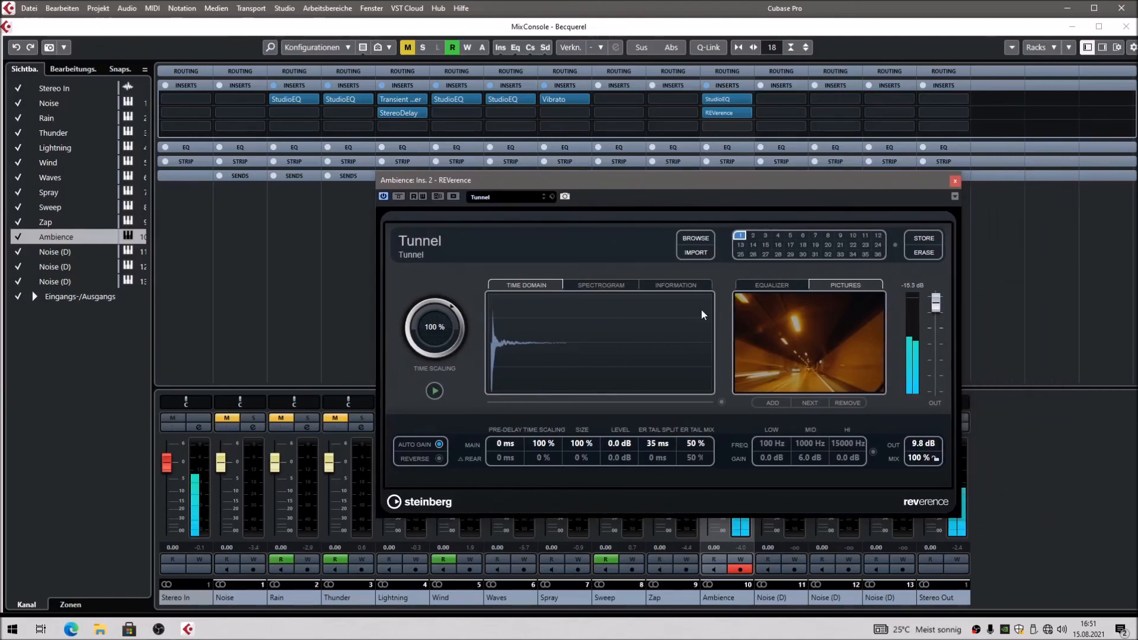
# Load the Large Ambience Room preset in REVerence on the Ambience channel
pyautogui.click(492, 198)
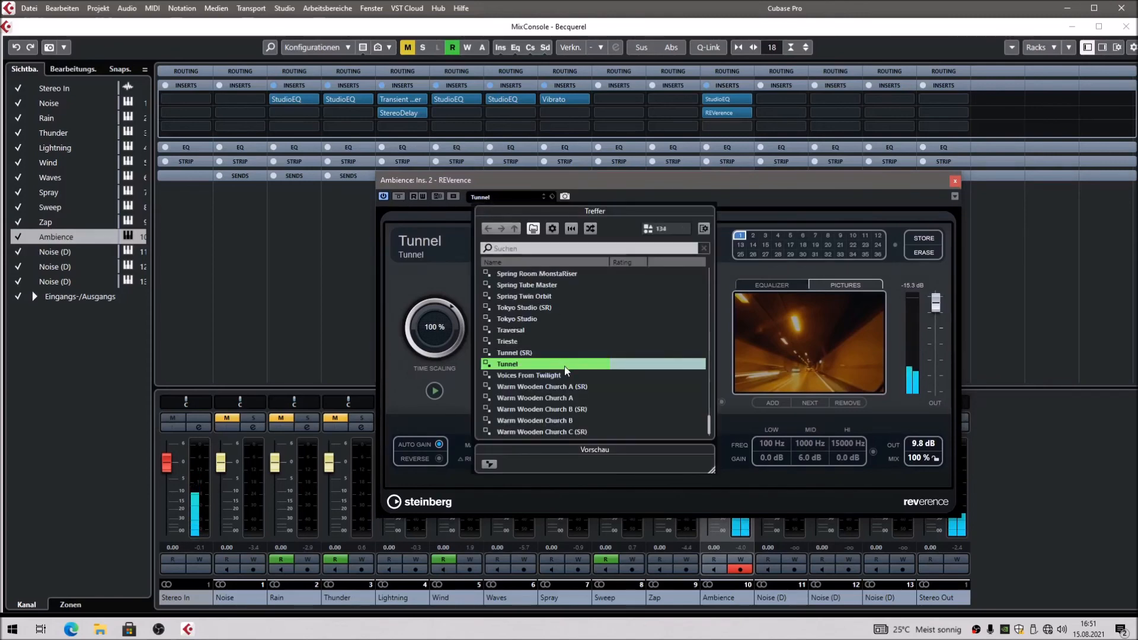
pyautogui.scroll(-1, 561, 378)
pyautogui.scroll(2, 584, 424)
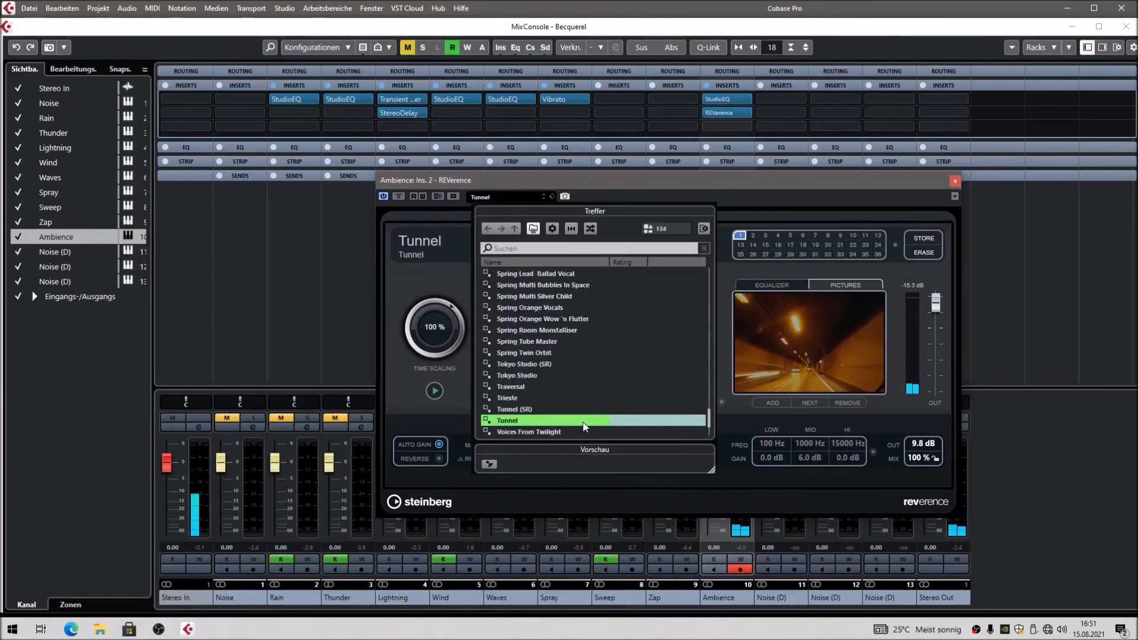
pyautogui.scroll(6, 582, 421)
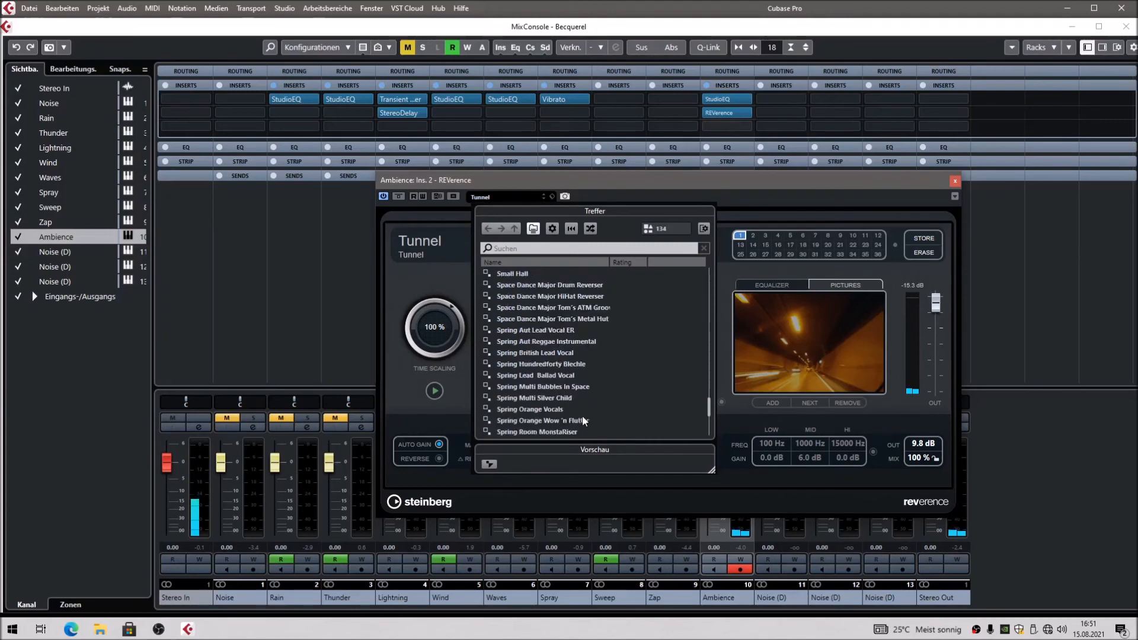
pyautogui.scroll(6, 583, 418)
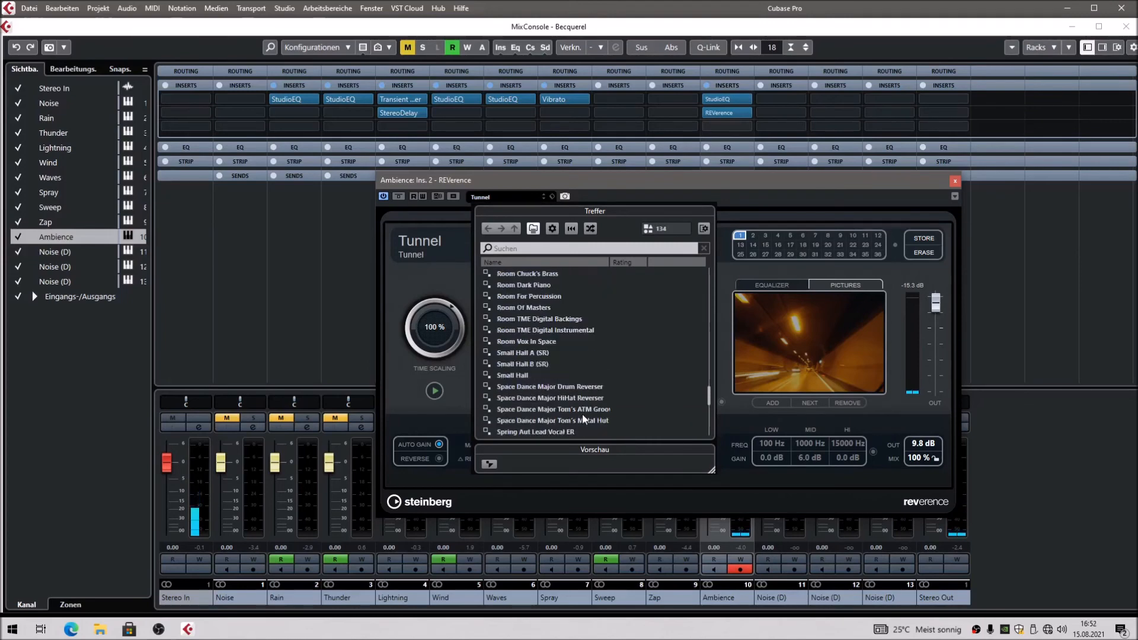
pyautogui.scroll(6, 582, 418)
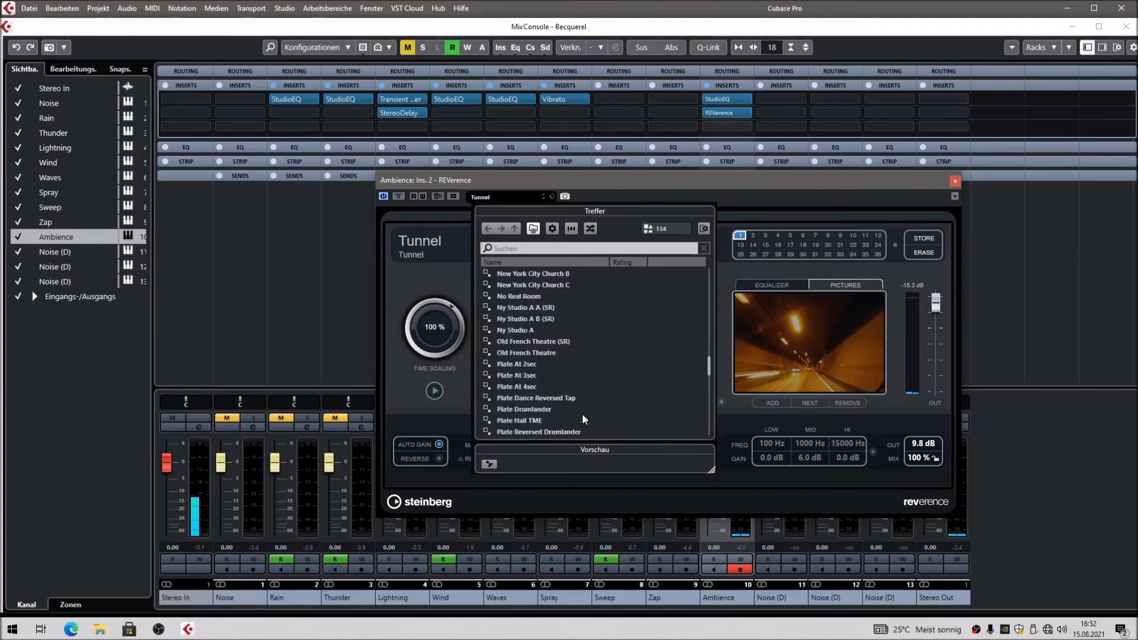
pyautogui.scroll(4, 582, 418)
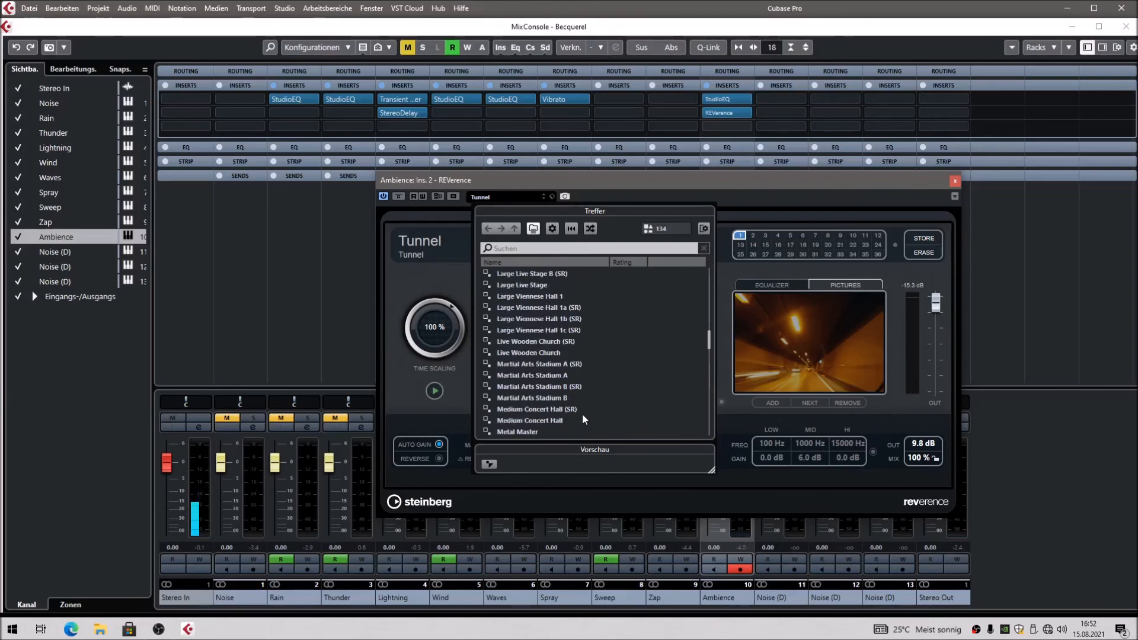
pyautogui.doubleClick(528, 318)
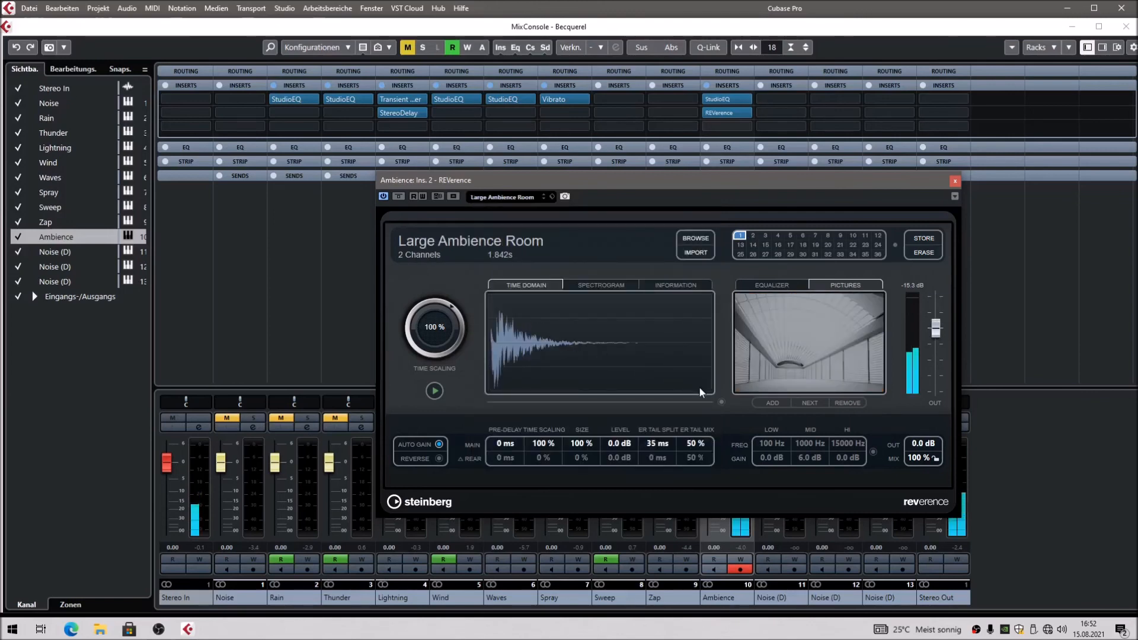
# Raise the Ambience channel's REVerence output to 8.2 dB, then close the reverb and return to the project view
pyautogui.moveTo(936, 328); pyautogui.dragTo(940, 307)
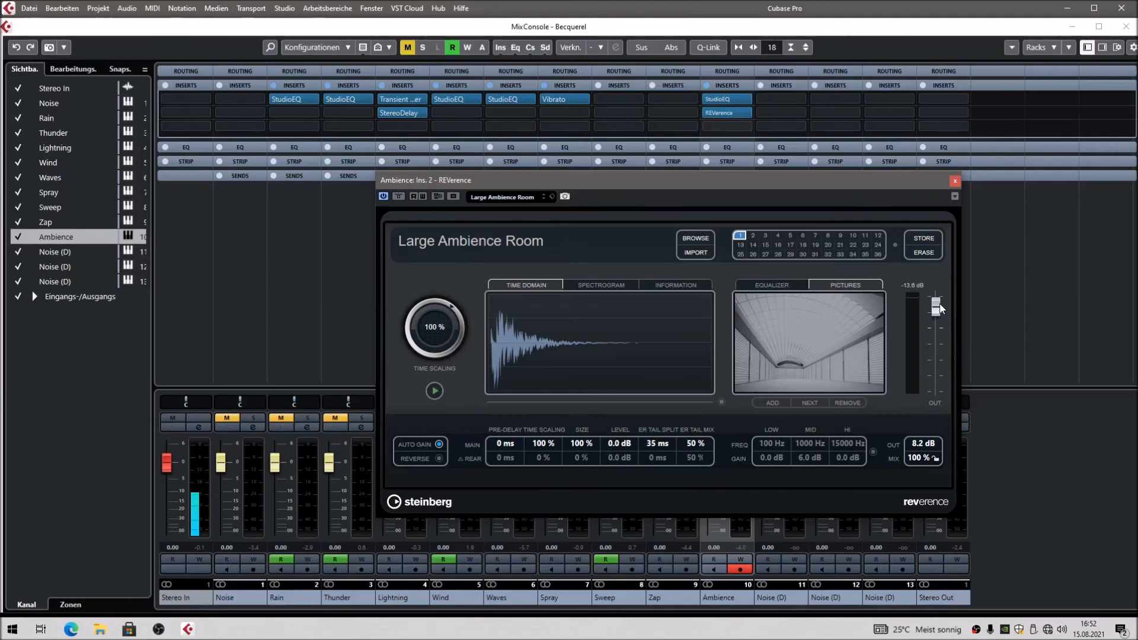
pyautogui.click(954, 181)
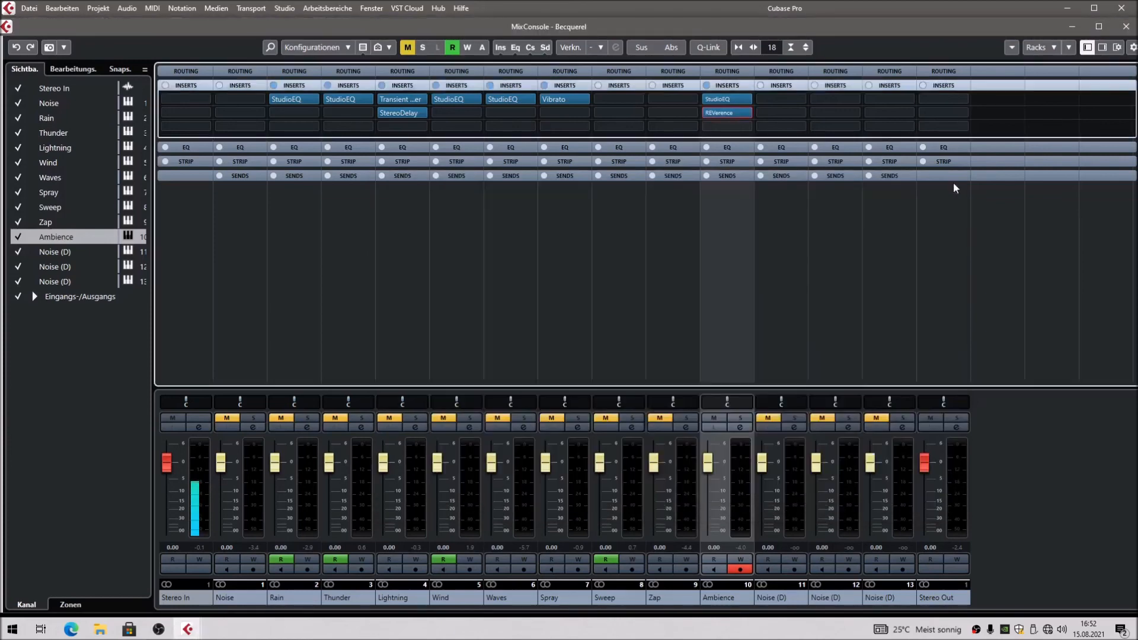
pyautogui.press('F3')
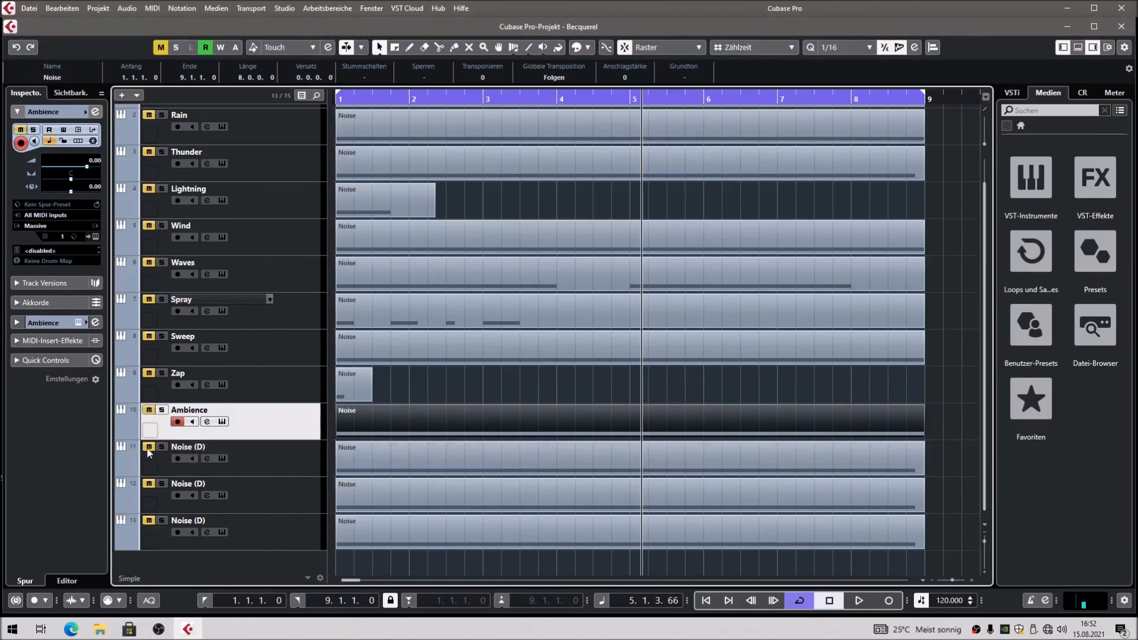
# Rename track 11 as Helicopter and return the playback position to the project start
pyautogui.doubleClick(185, 446)
pyautogui.write('Hel')
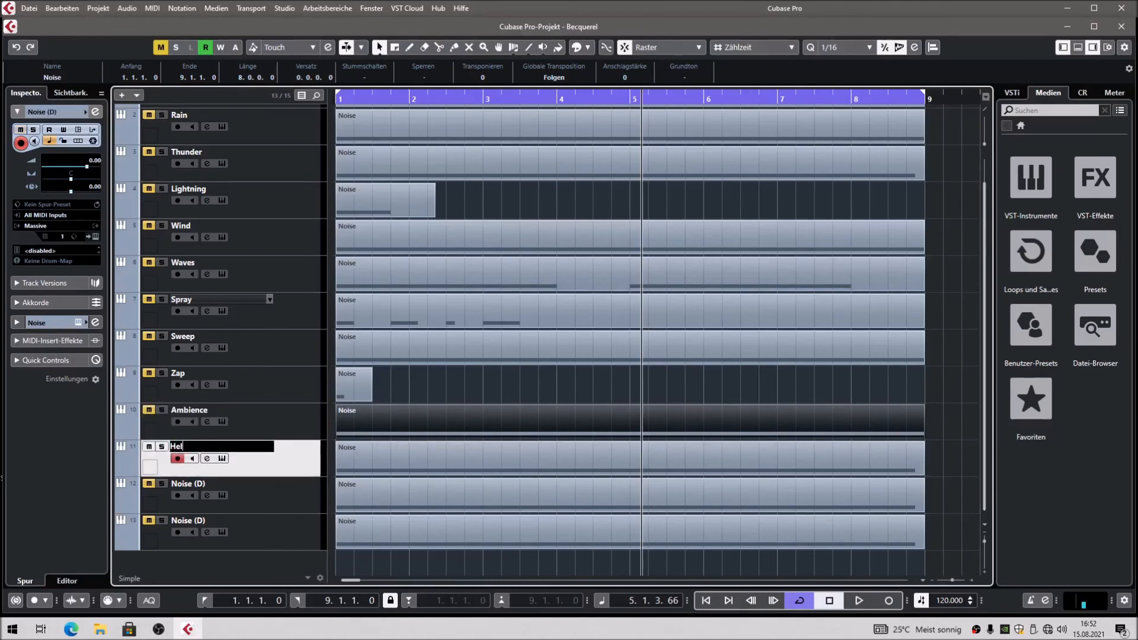
pyautogui.write('icopter')
pyautogui.press('Return')
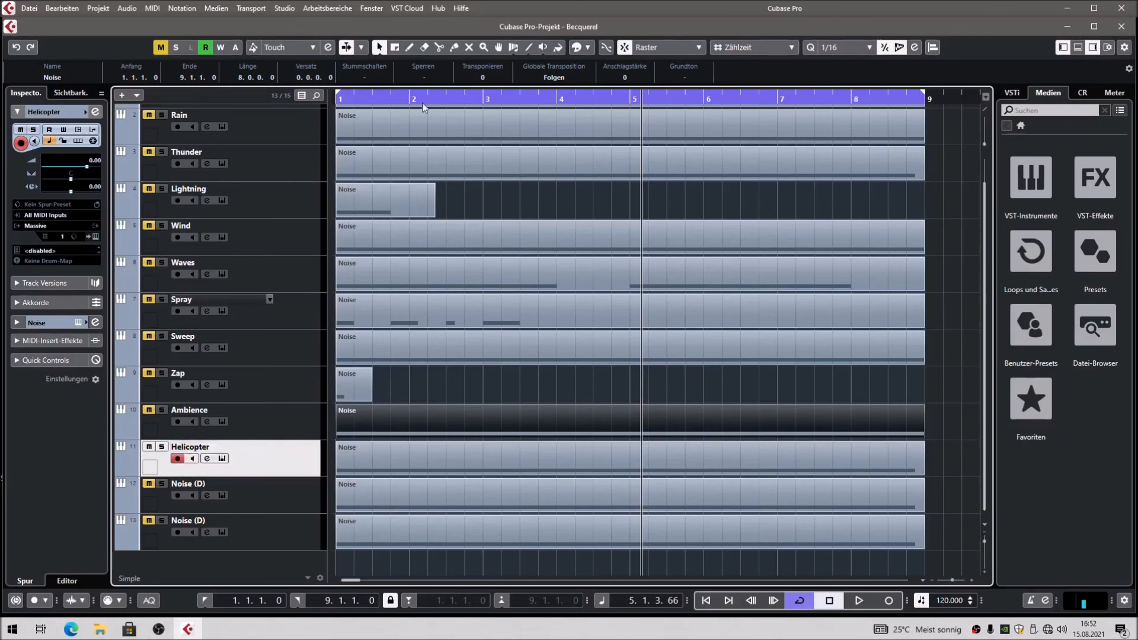
pyautogui.press('Home')
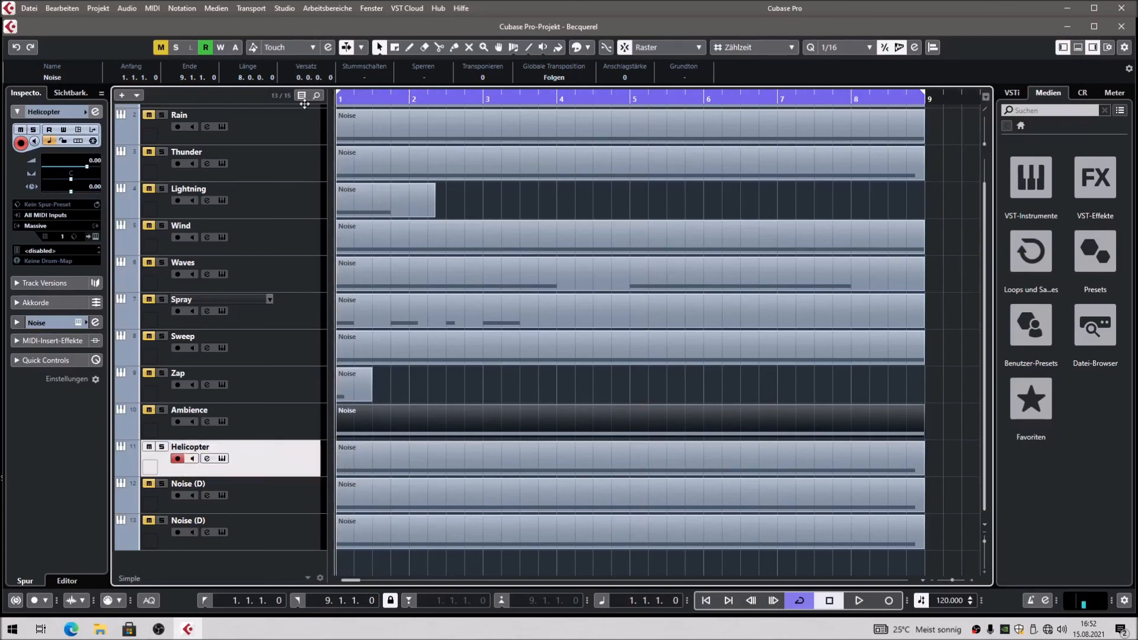
# Open Massive on the Helicopter track, assign LFO 5 to the noise Color and audition the result
pyautogui.click(93, 237)
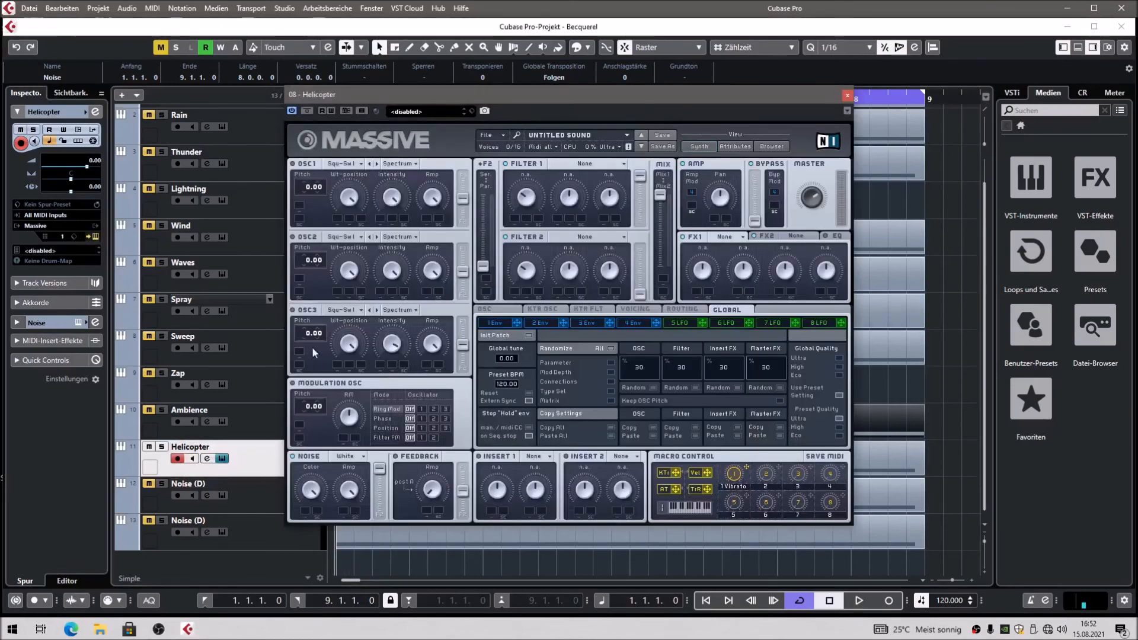
pyautogui.click(687, 326)
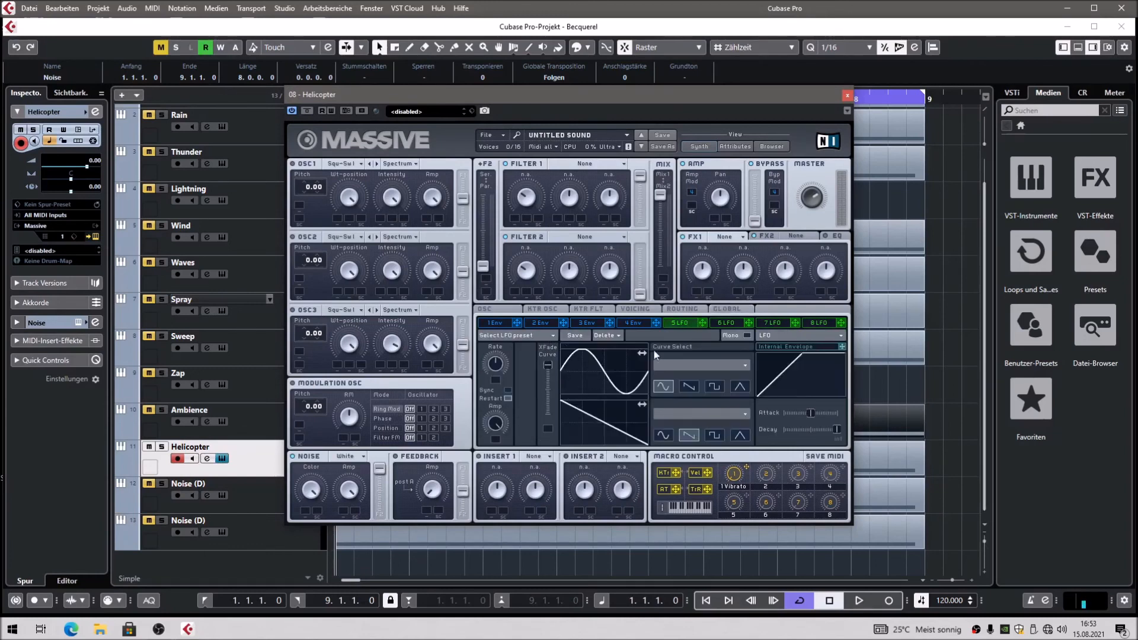
pyautogui.moveTo(702, 323); pyautogui.dragTo(595, 382)
pyautogui.press('space')
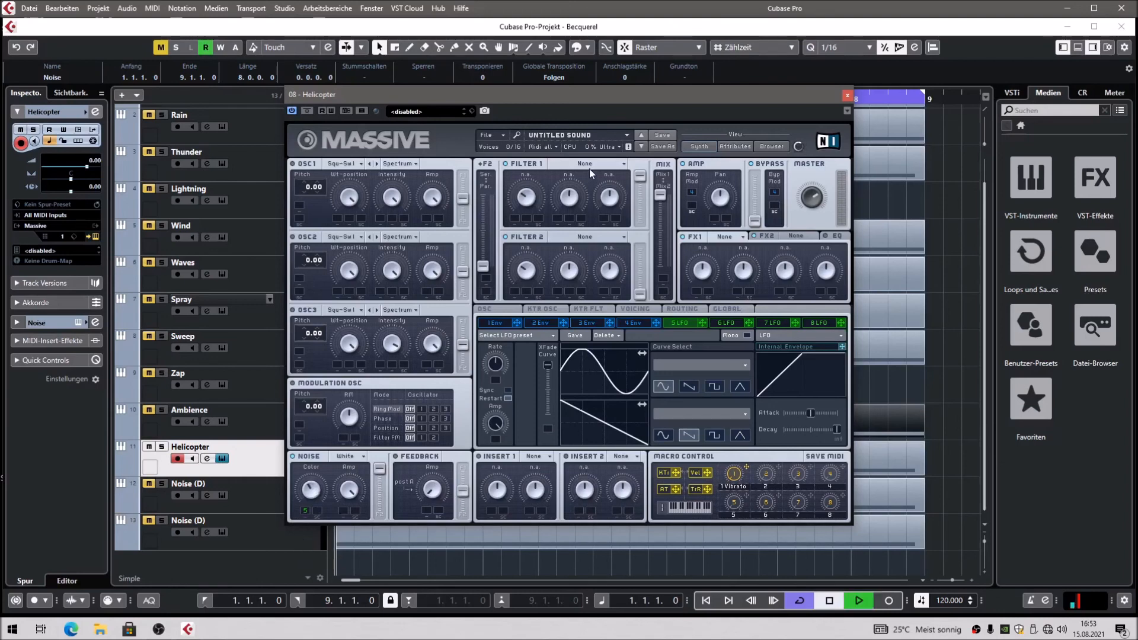
pyautogui.press('space')
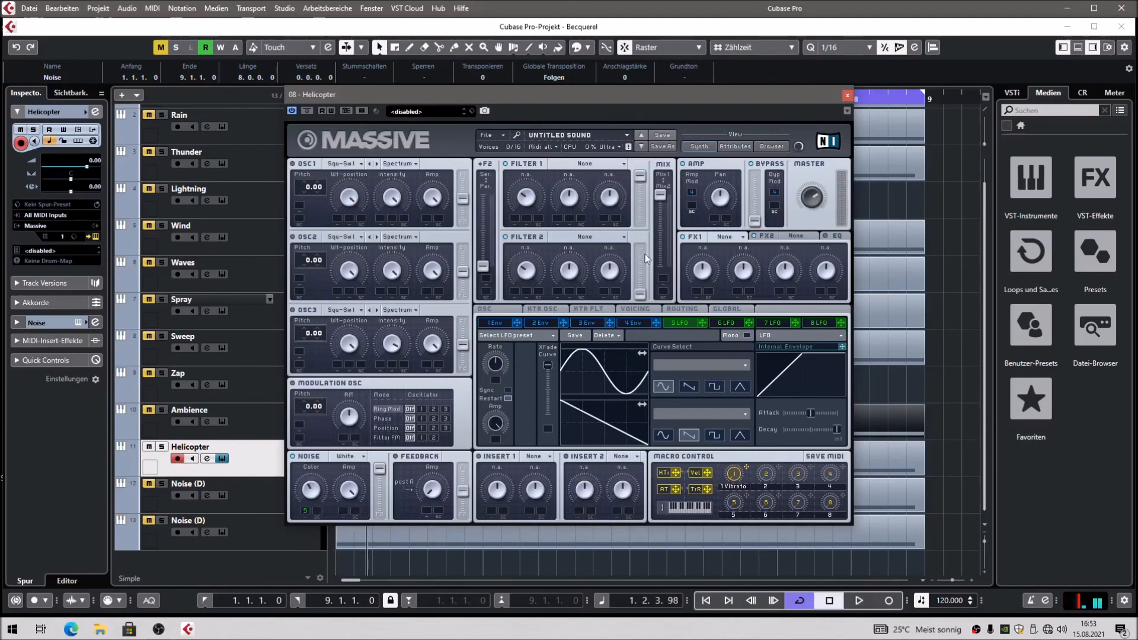
# Set Filter 1 to Lowpass 4, modulate its Cutoff with LFO 5 and audition the sound
pyautogui.click(595, 171)
pyautogui.click(592, 193)
pyautogui.press('space')
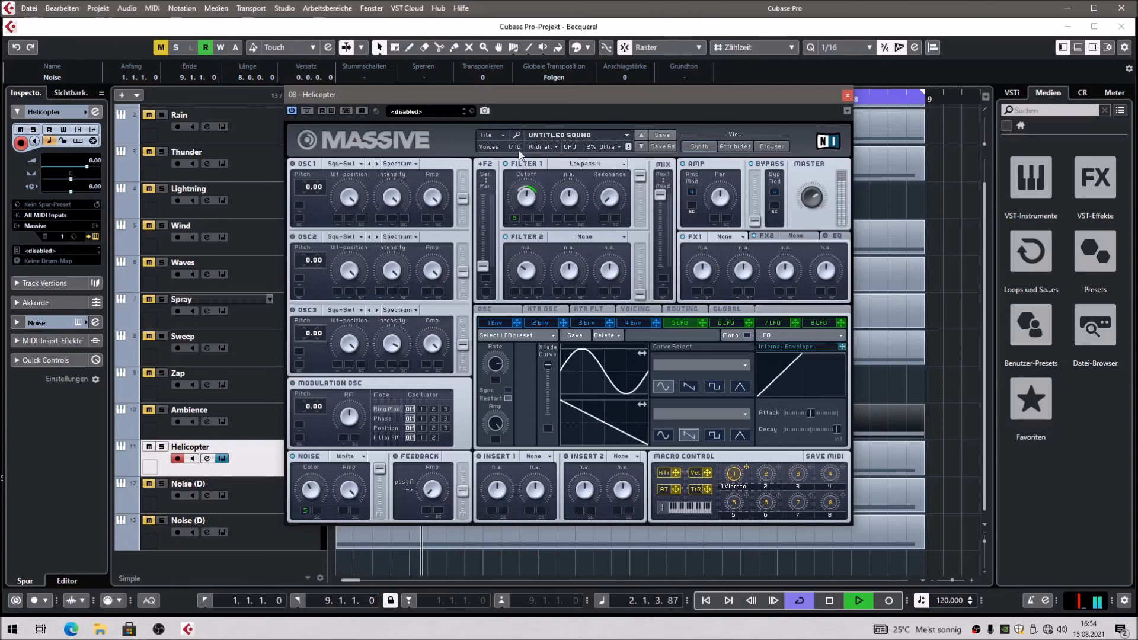
pyautogui.press('space')
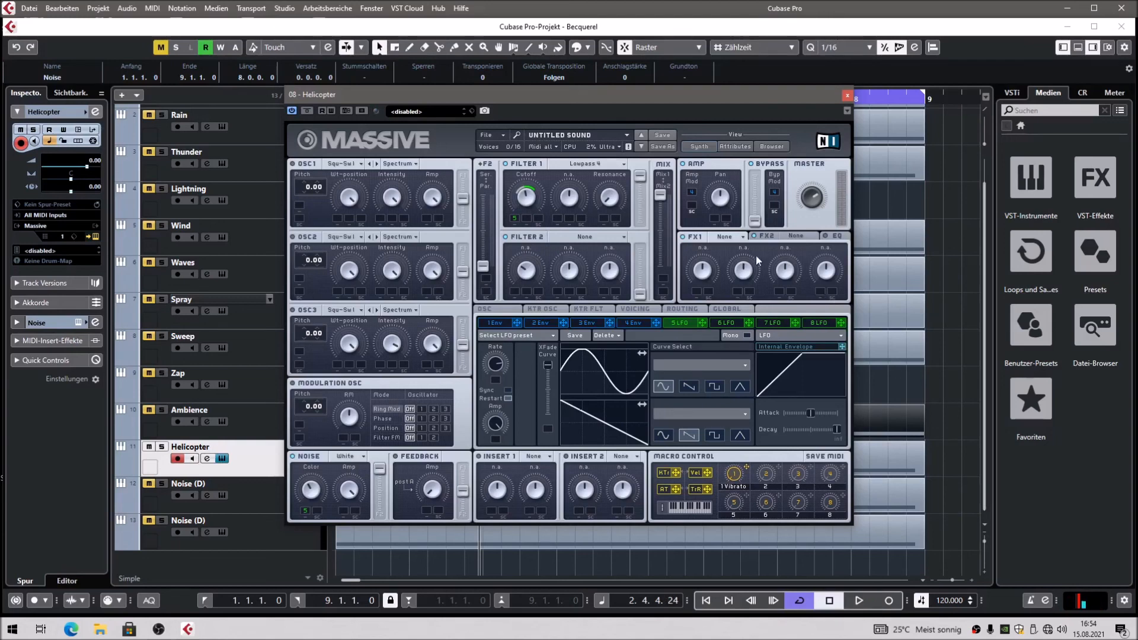
# Load the Tele Tube effect in Massive's FX1 slot and audition it
pyautogui.click(738, 238)
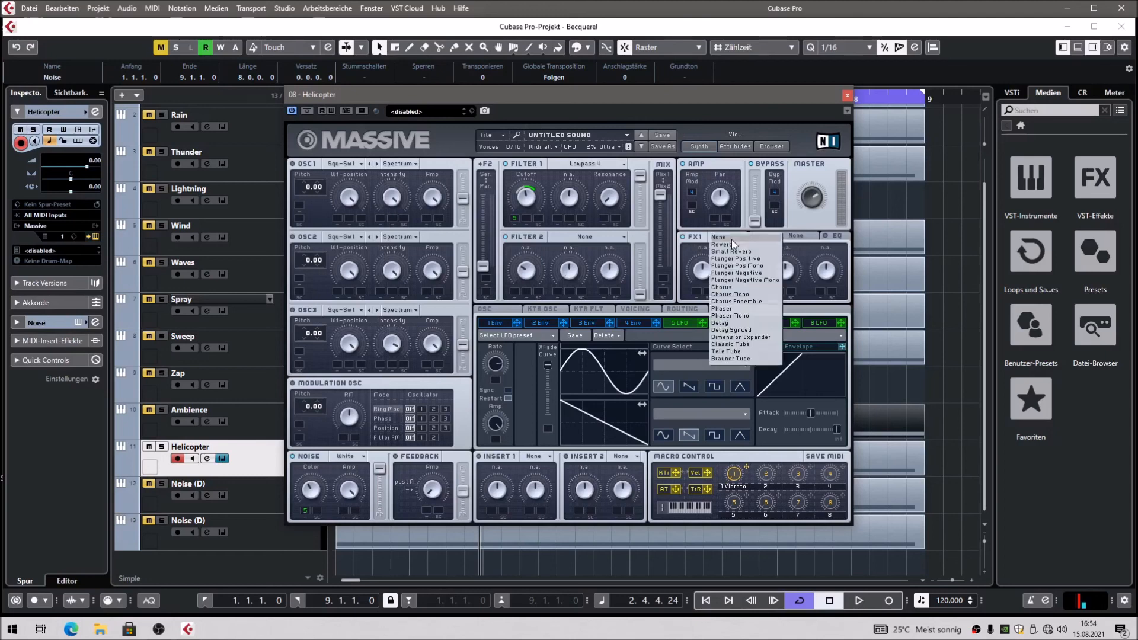
pyautogui.click(726, 353)
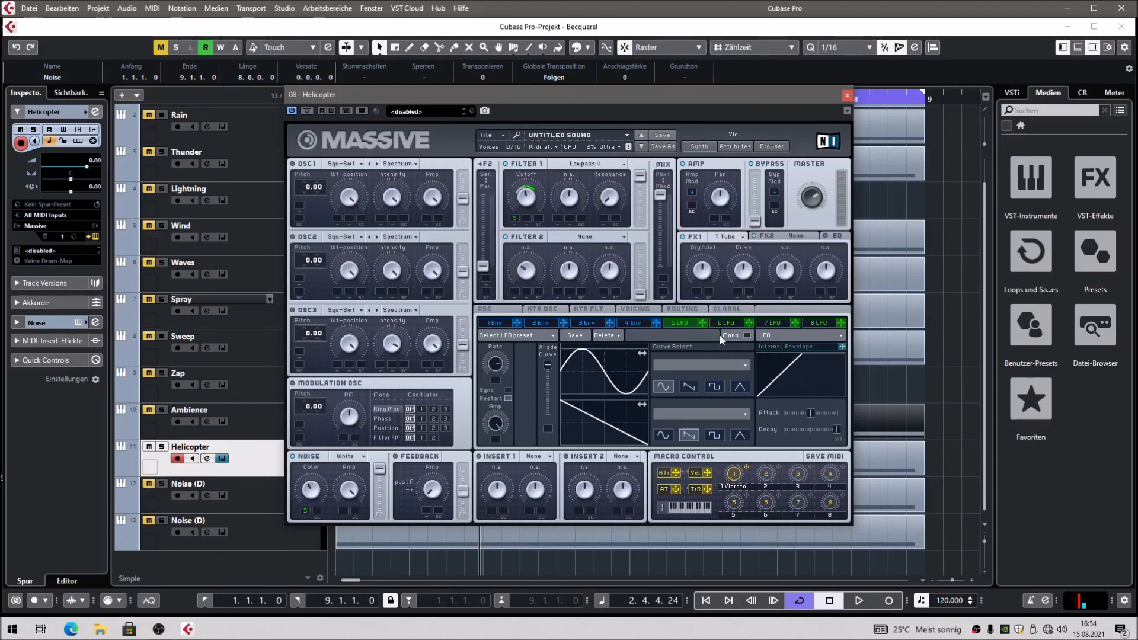
pyautogui.press('space')
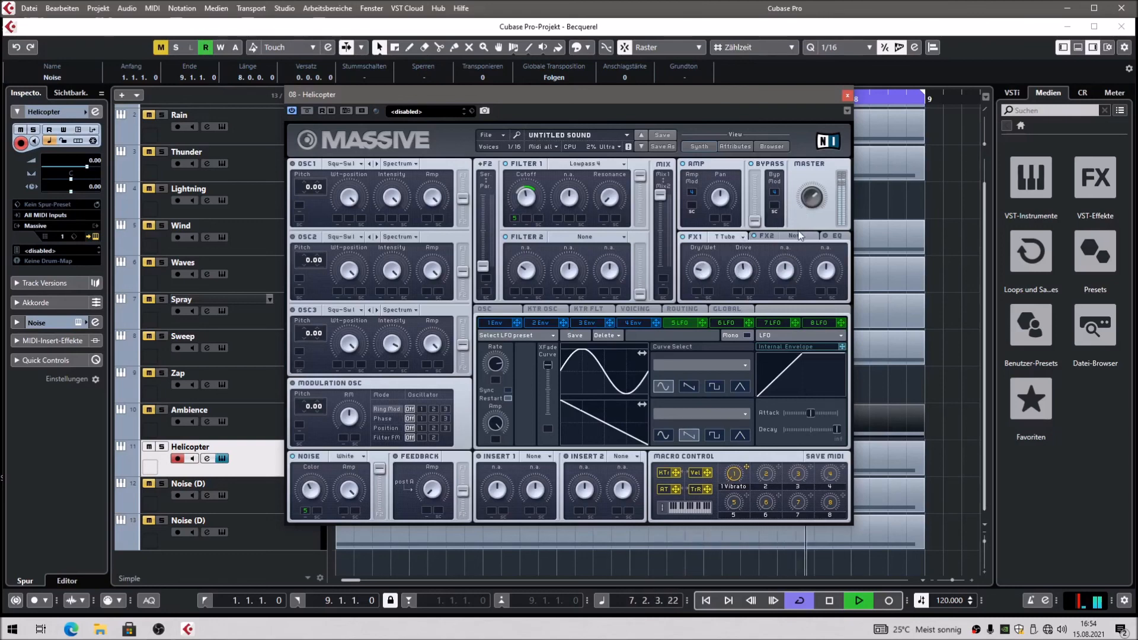
pyautogui.press('space')
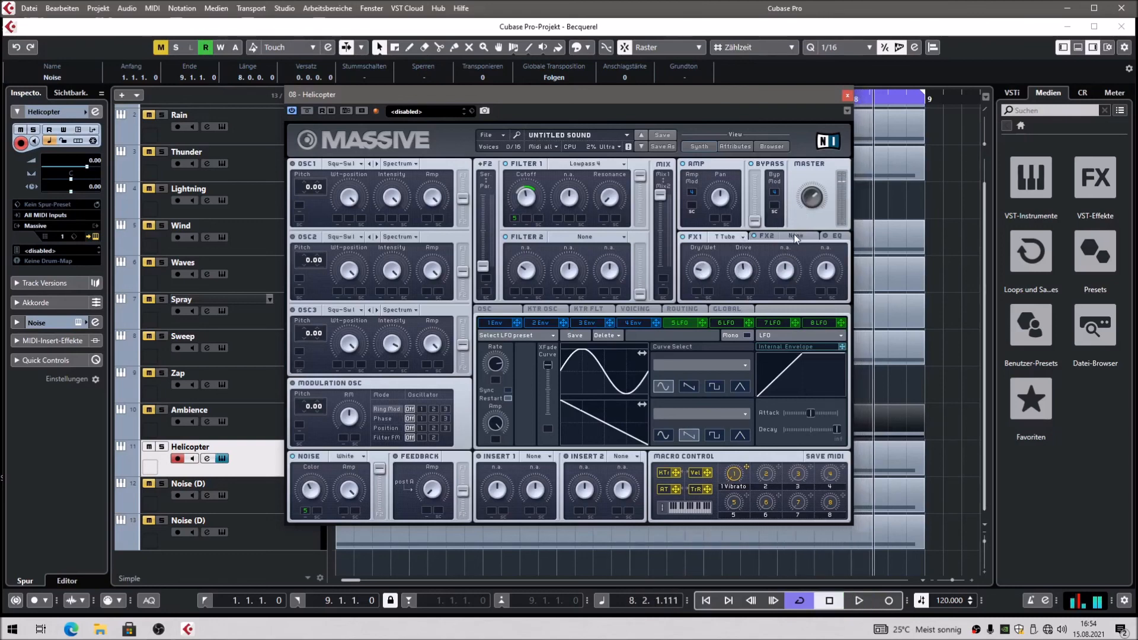
# Load the Dimension Expander in Massive's FX2 slot and start playback to audition it
pyautogui.click(799, 236)
pyautogui.click(812, 236)
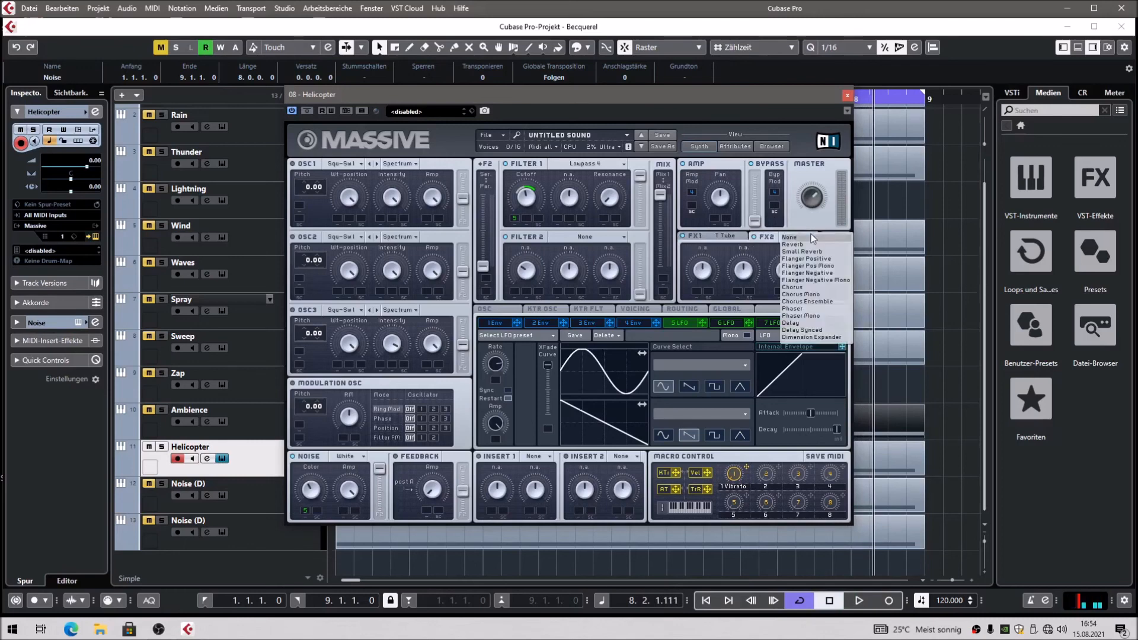
pyautogui.click(799, 339)
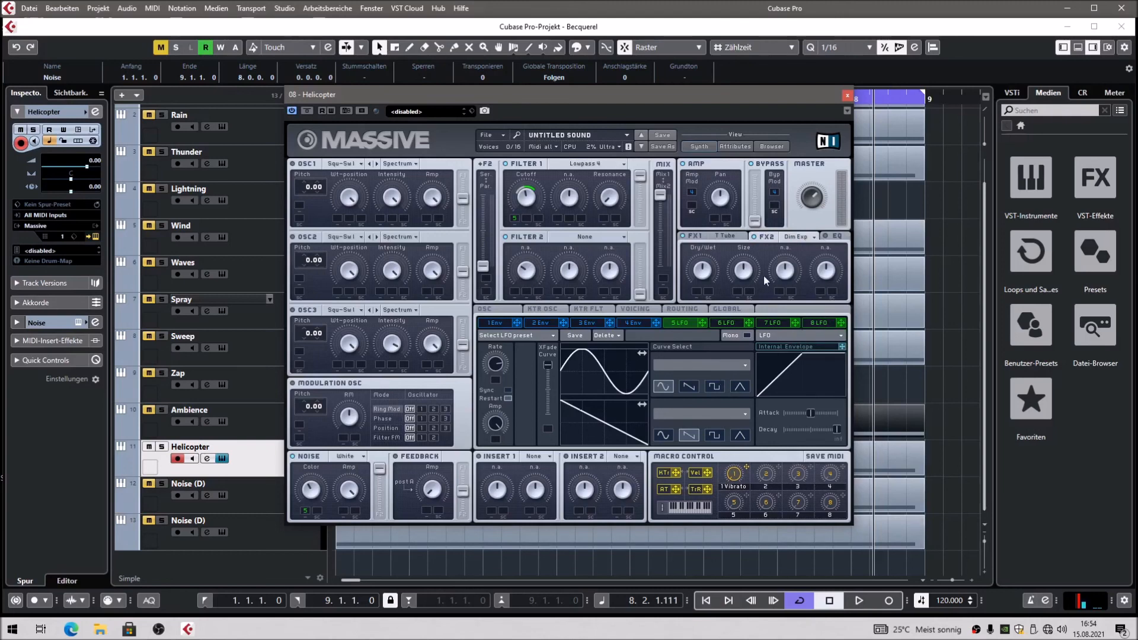
pyautogui.press('space')
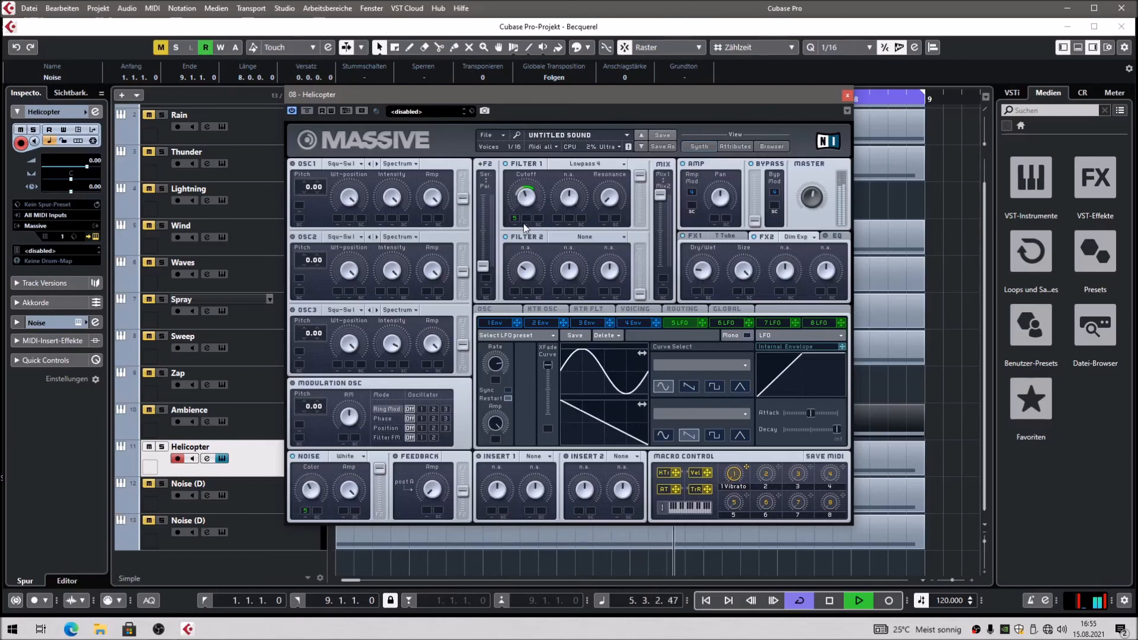
# Show the FX1 tube settings and audition the Helicopter sound
pyautogui.click(723, 236)
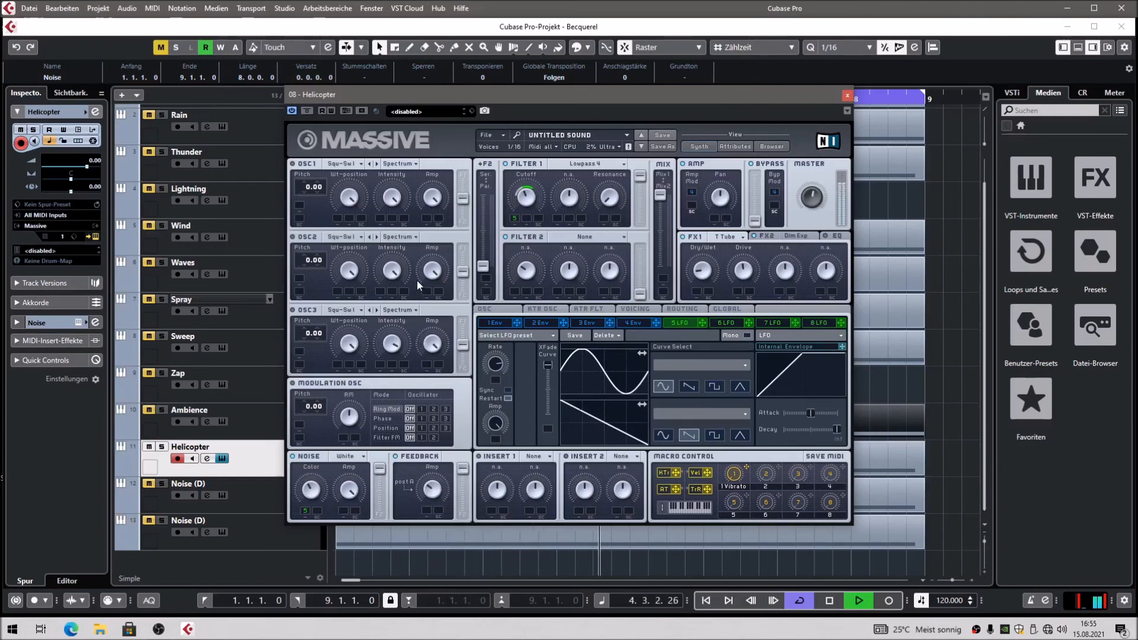
pyautogui.press('space')
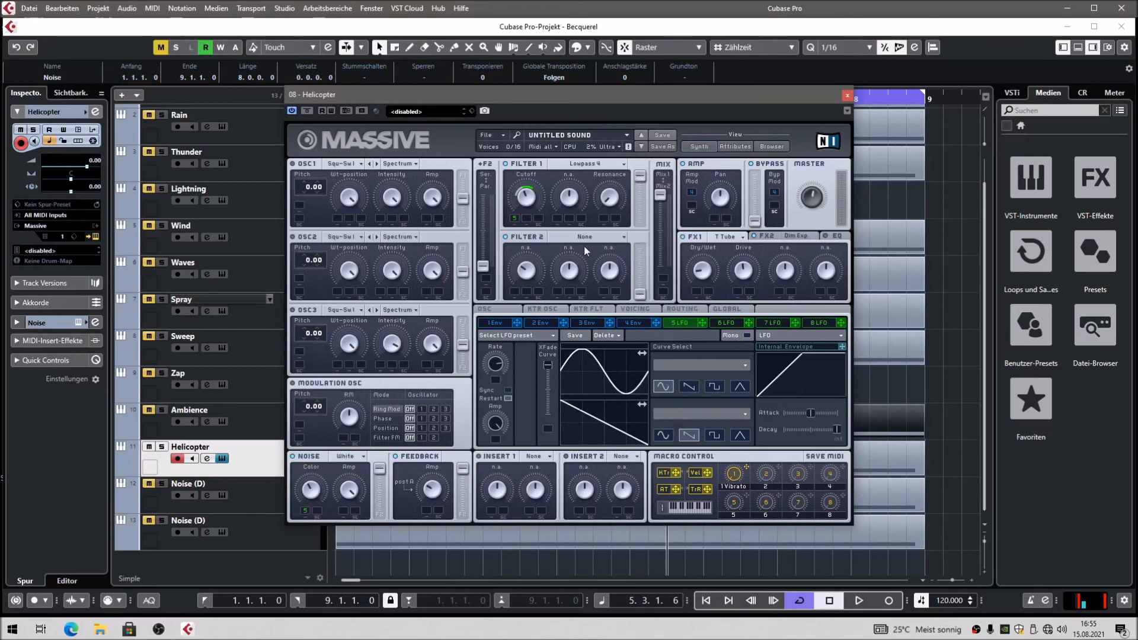
pyautogui.press('space')
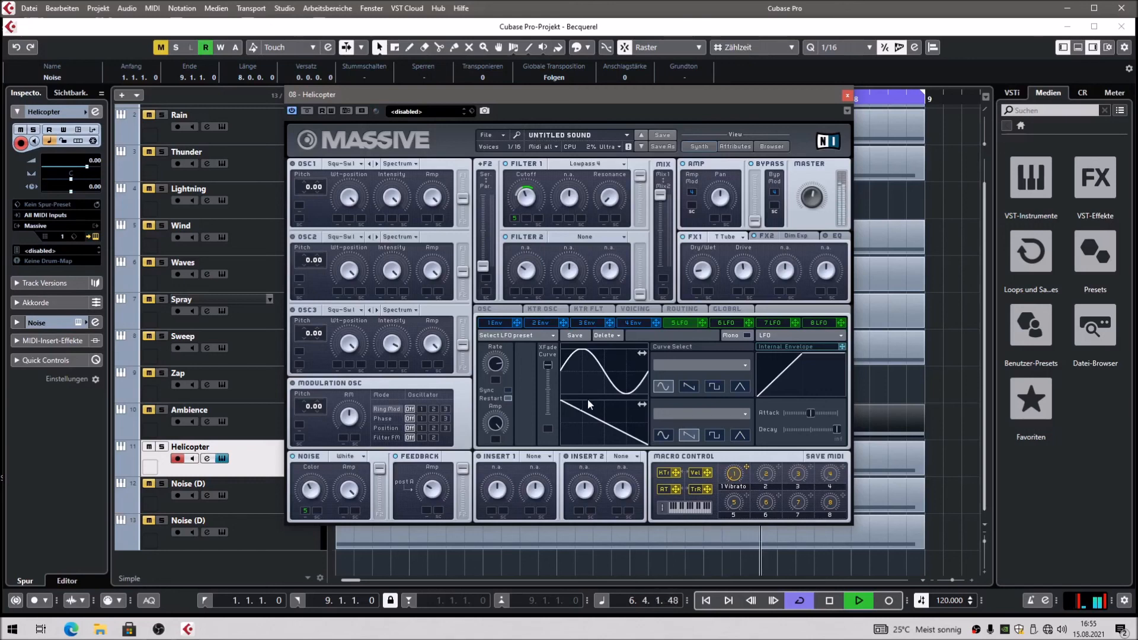
pyautogui.press('space')
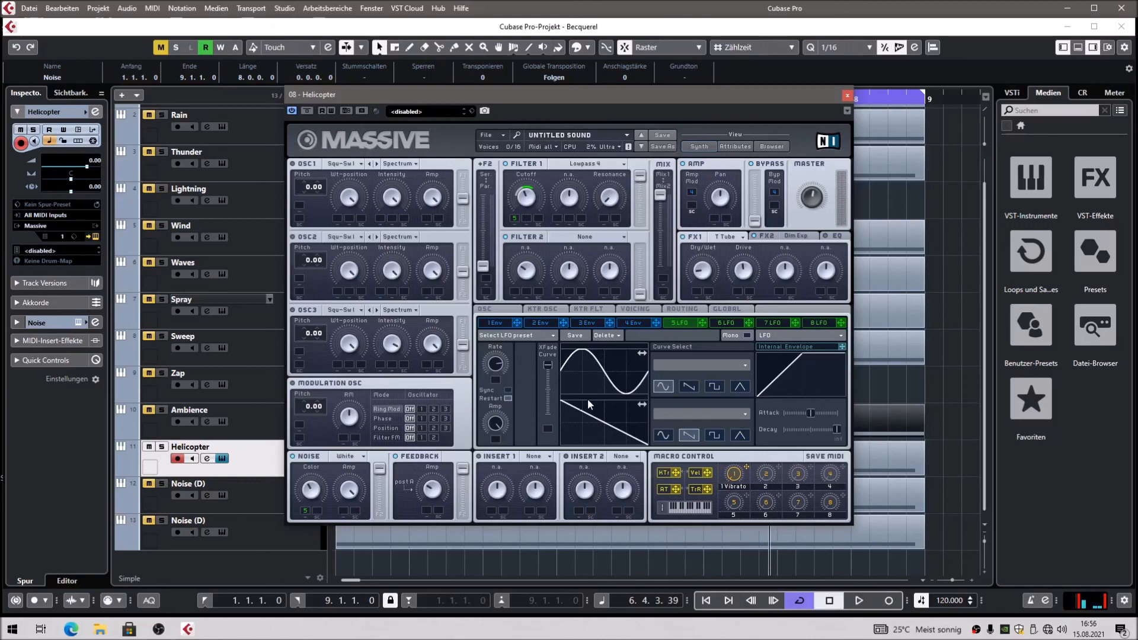
# In the MixConsole, reset the Stereo Out clip indicator and insert Quadrafuzz v2 in the Helicopter channel's first insert slot
pyautogui.click(846, 97)
pyautogui.press('F3')
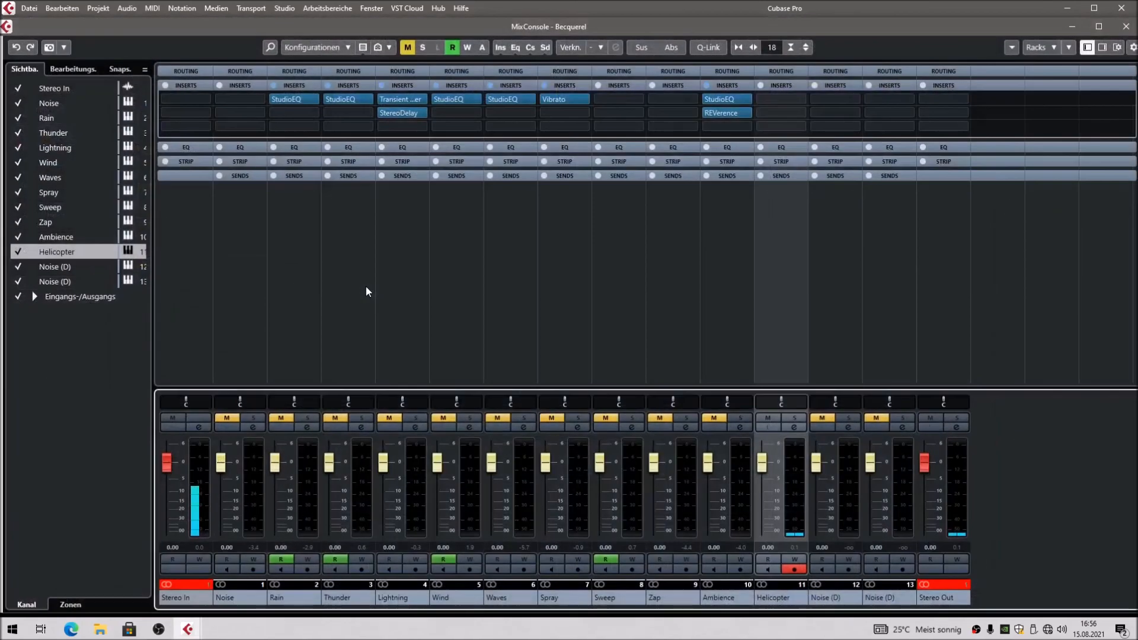
pyautogui.click(946, 588)
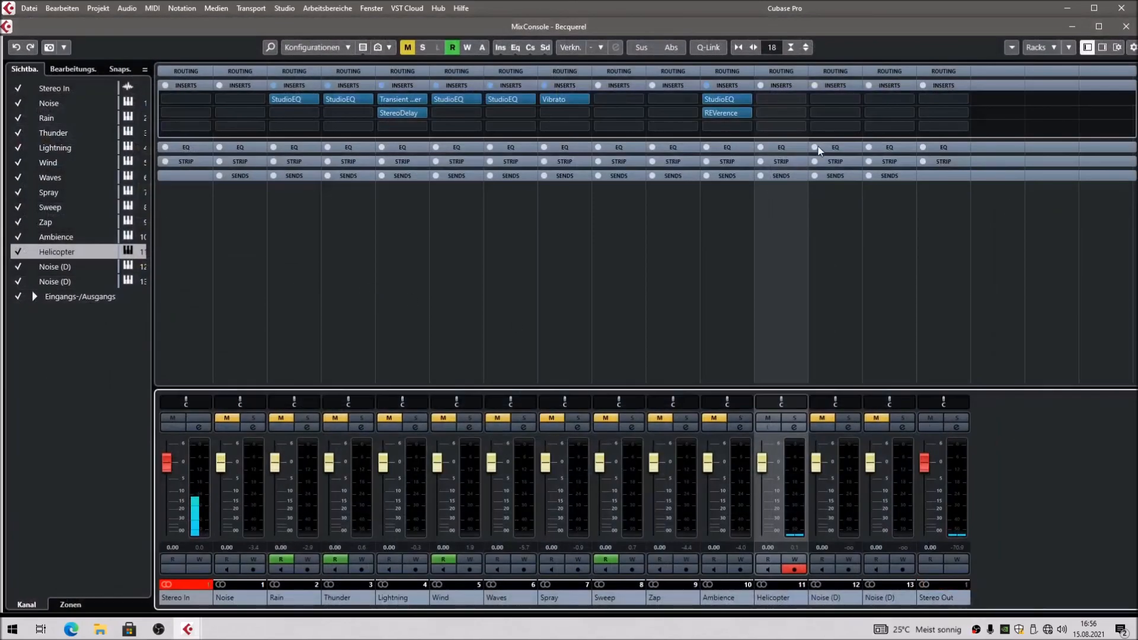
pyautogui.click(771, 100)
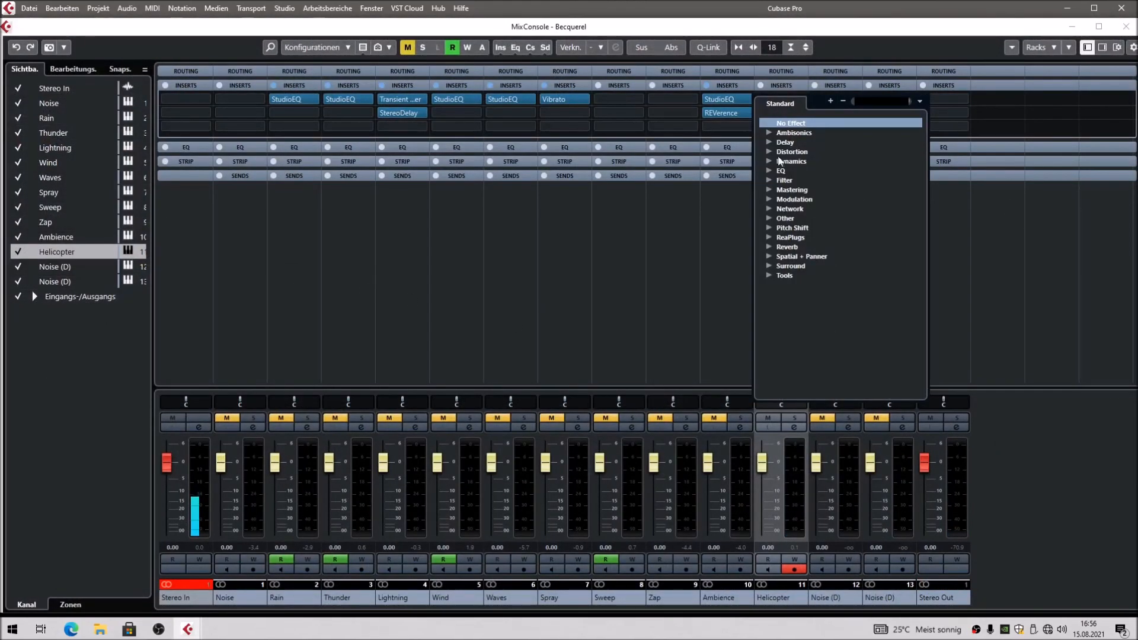
pyautogui.click(769, 152)
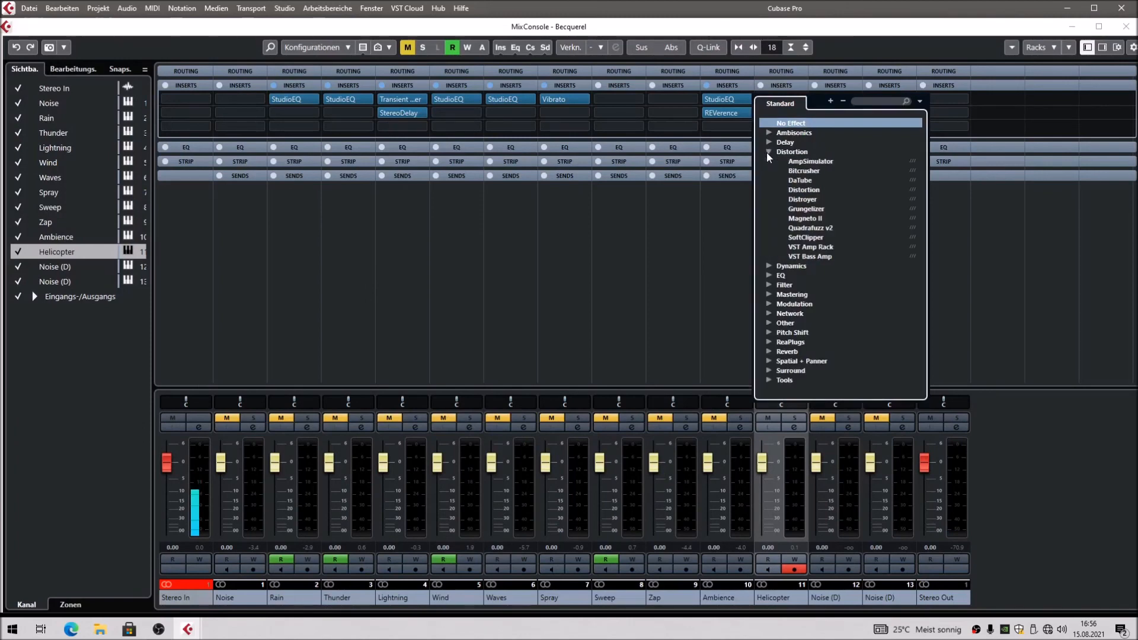
pyautogui.click(810, 229)
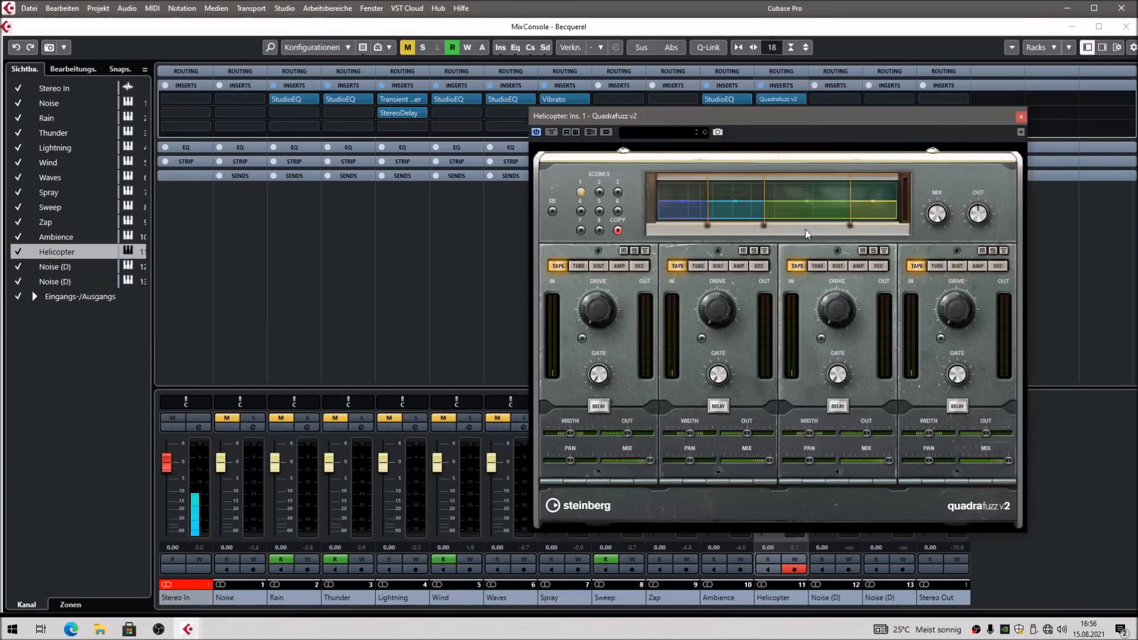
# During playback, try Tube distortion on the first two Quadrafuzz bands
pyautogui.press('space')
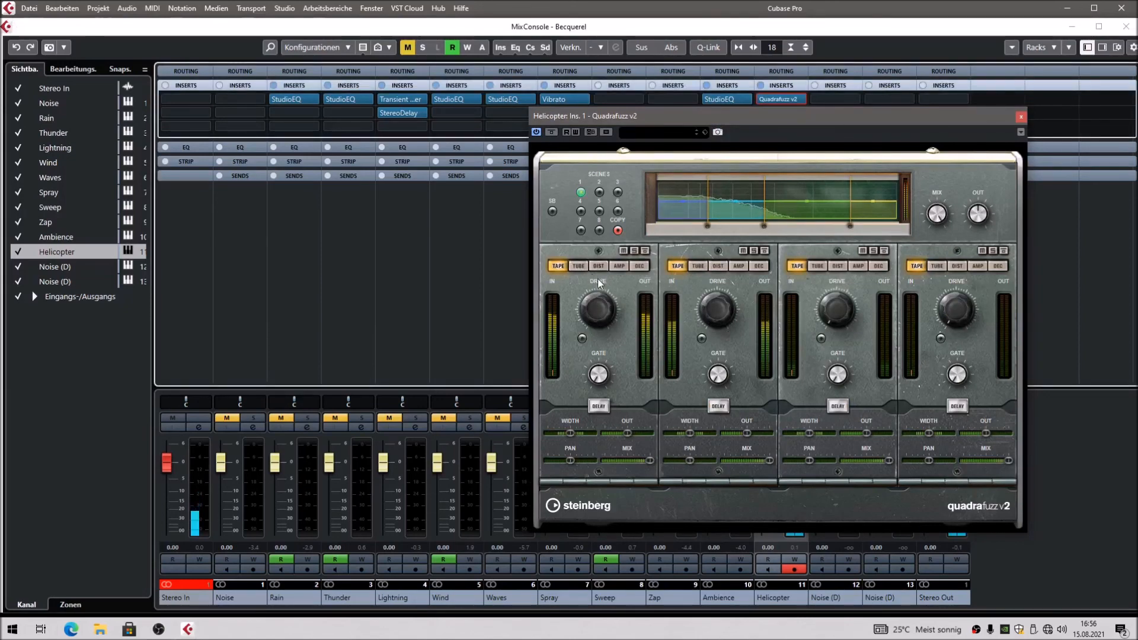
pyautogui.click(578, 266)
pyautogui.click(698, 265)
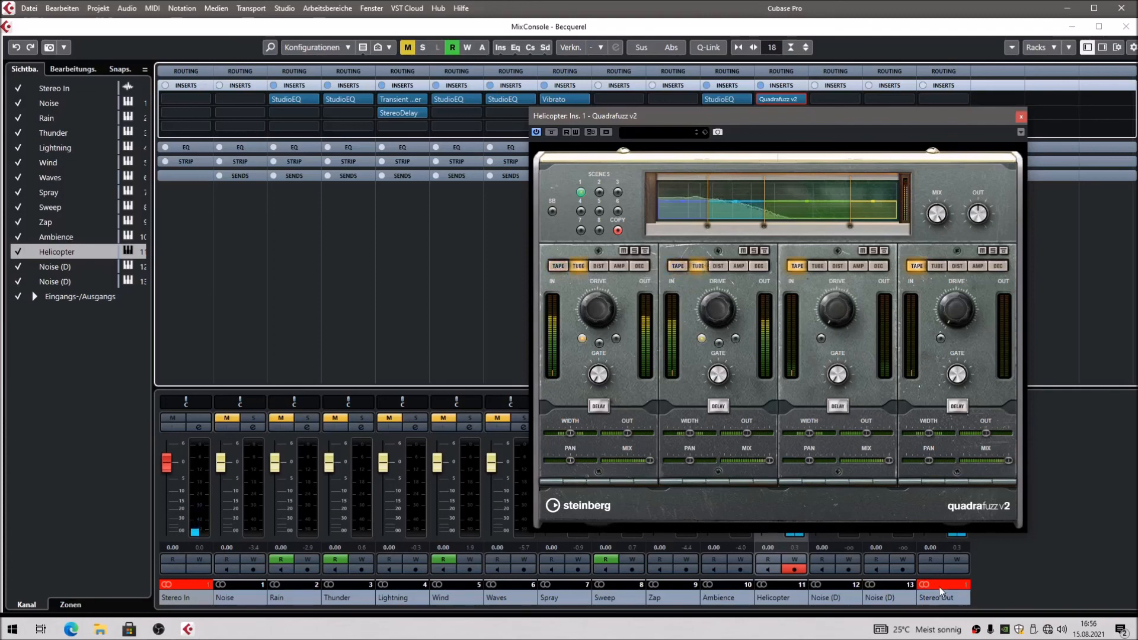
pyautogui.click(677, 265)
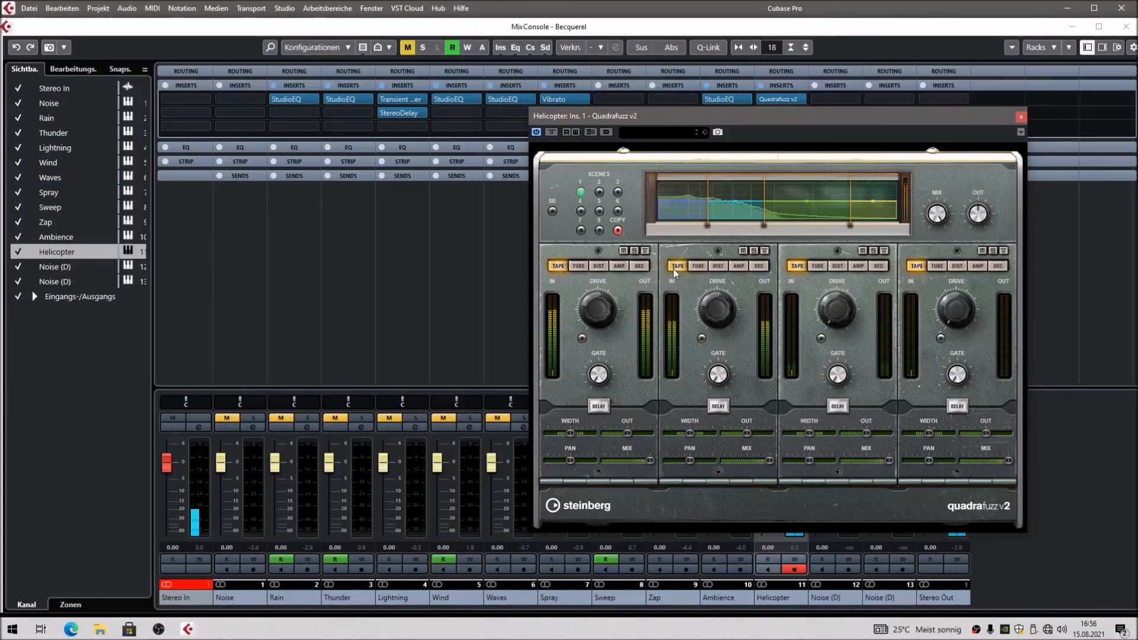
# Lower the Quadrafuzz output to -3.9 dB, close the plug-in and return to the project view
pyautogui.moveTo(870, 118); pyautogui.dragTo(589, 106)
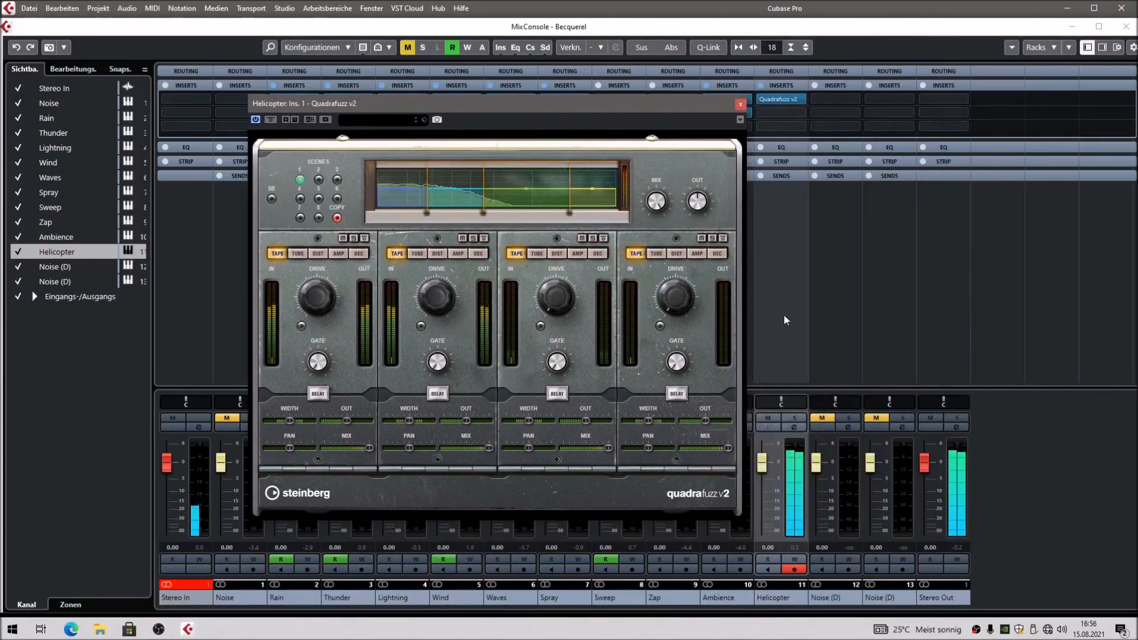
pyautogui.moveTo(697, 202); pyautogui.dragTo(695, 290)
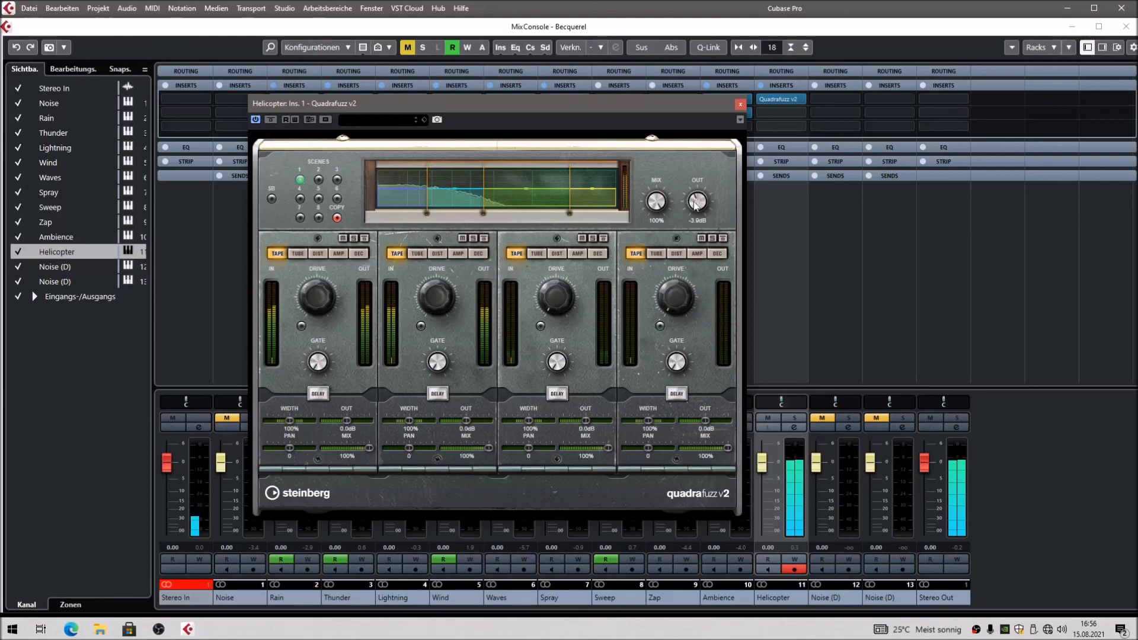
pyautogui.click(739, 104)
pyautogui.moveTo(735, 113)
pyautogui.press('F3')
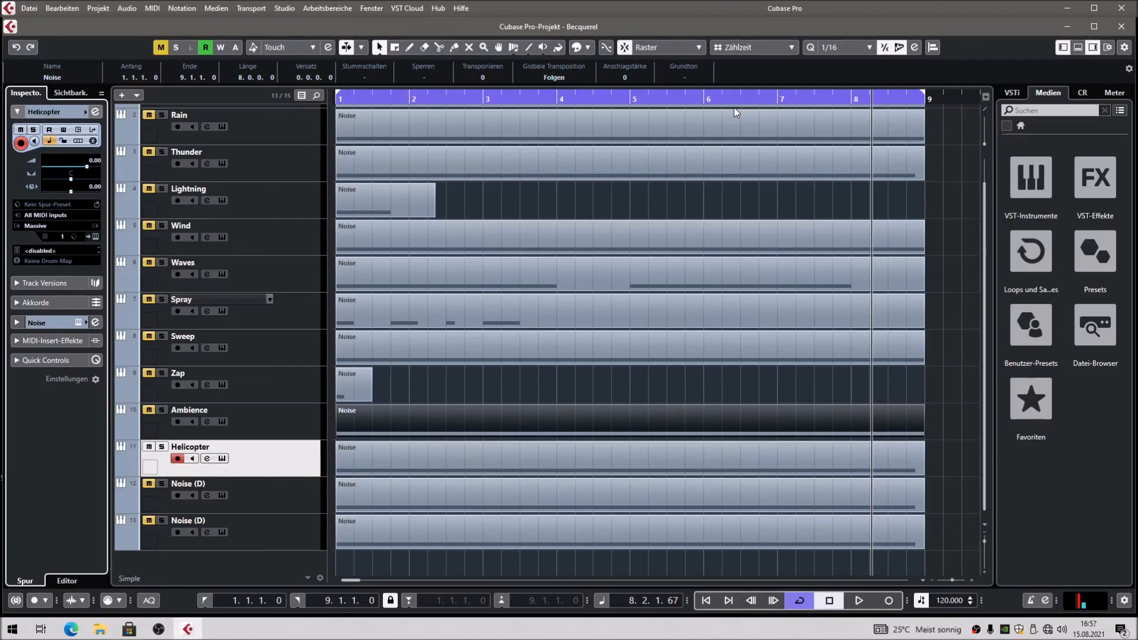
# Deselect all events and zoom the project timeline out to about 16 bars
pyautogui.click(522, 386)
pyautogui.press('g')
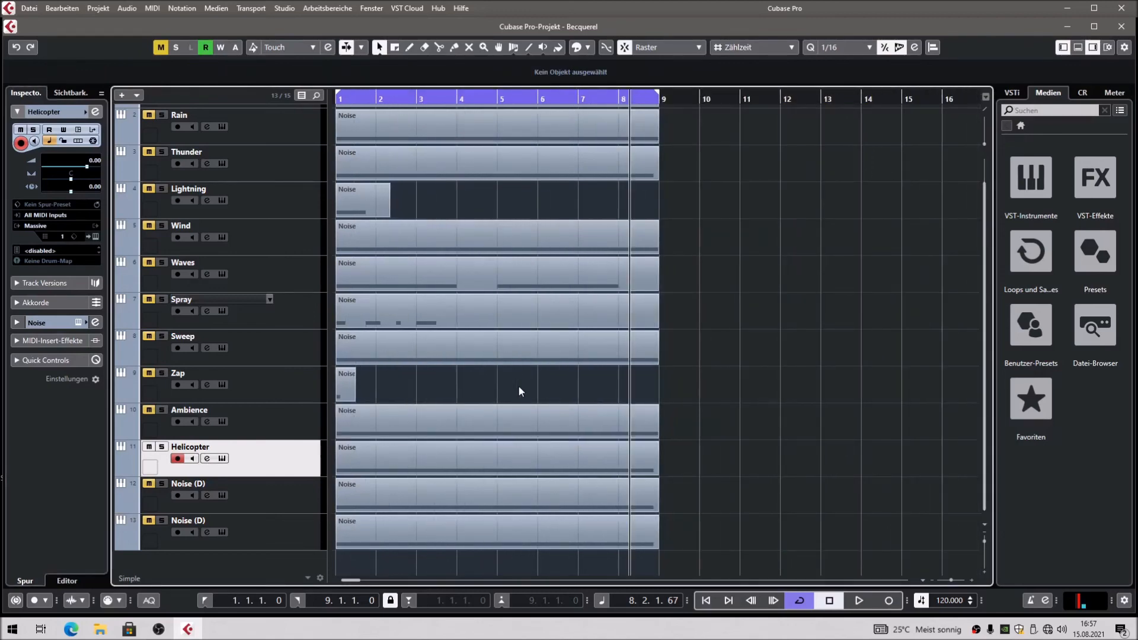